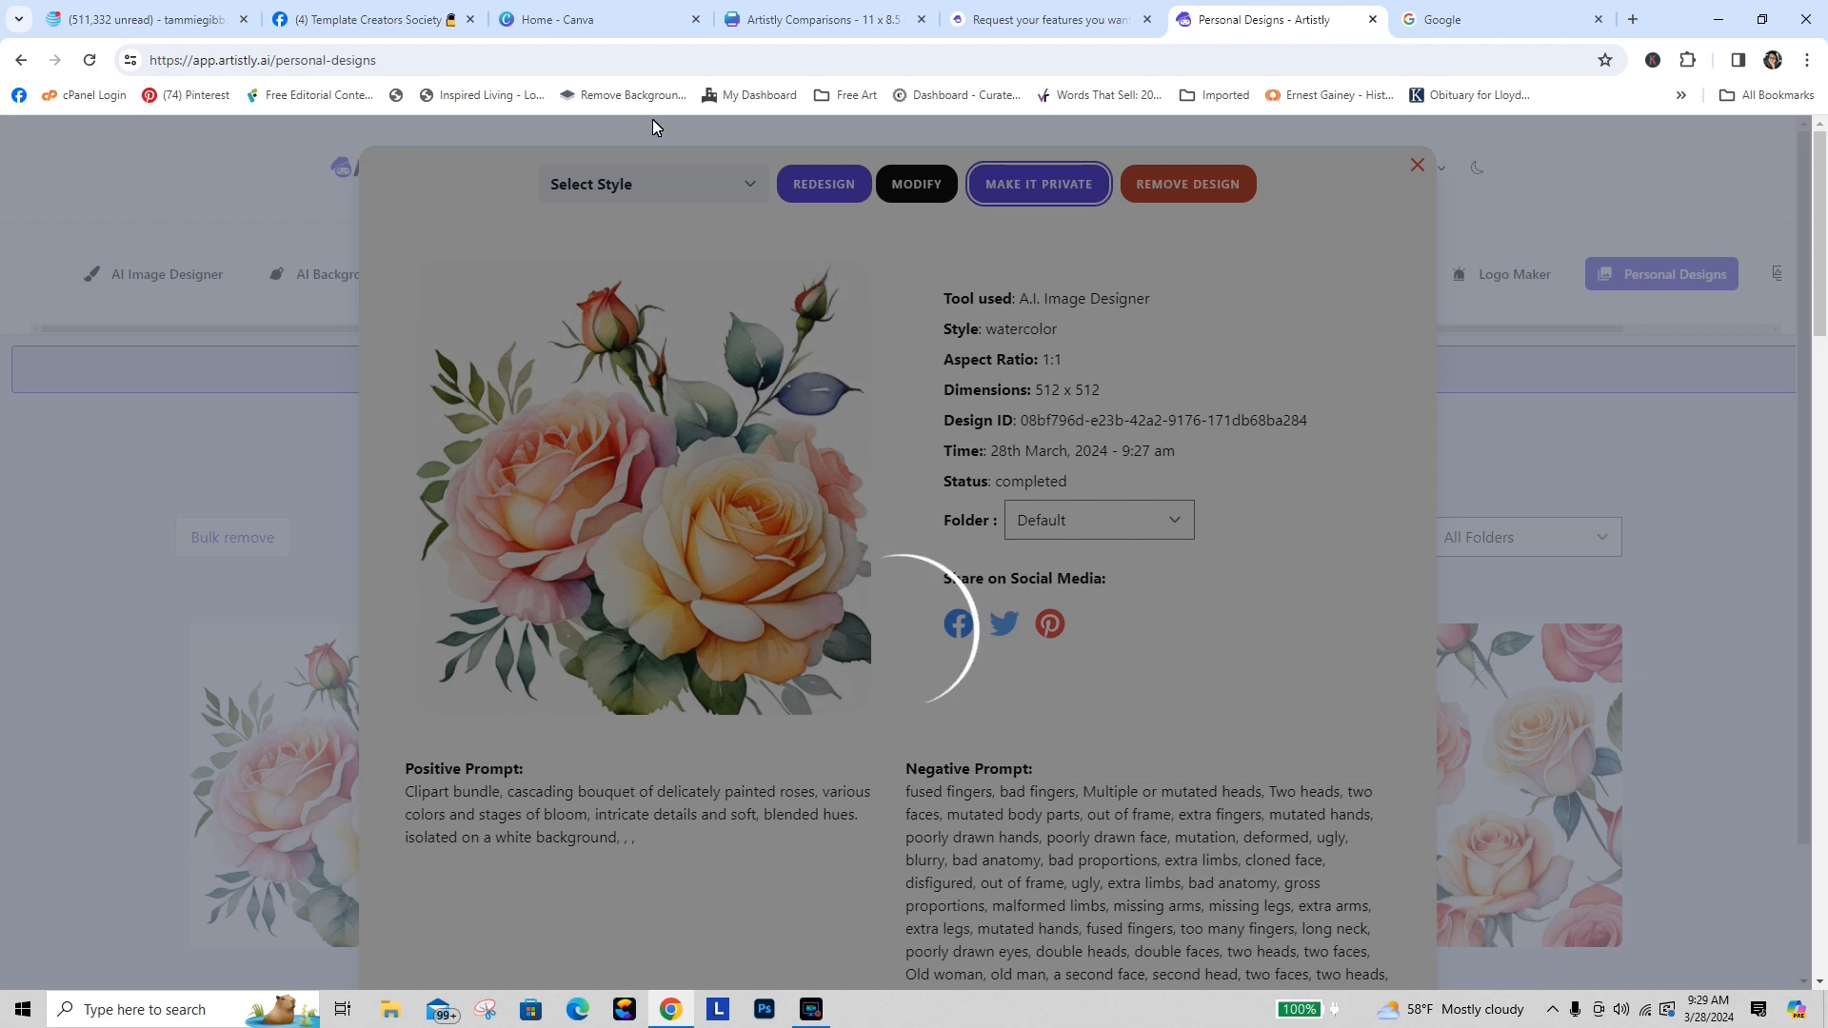
# Step: Close the feature-request roadmap tab and the Google tab
pyautogui.click(1047, 19)
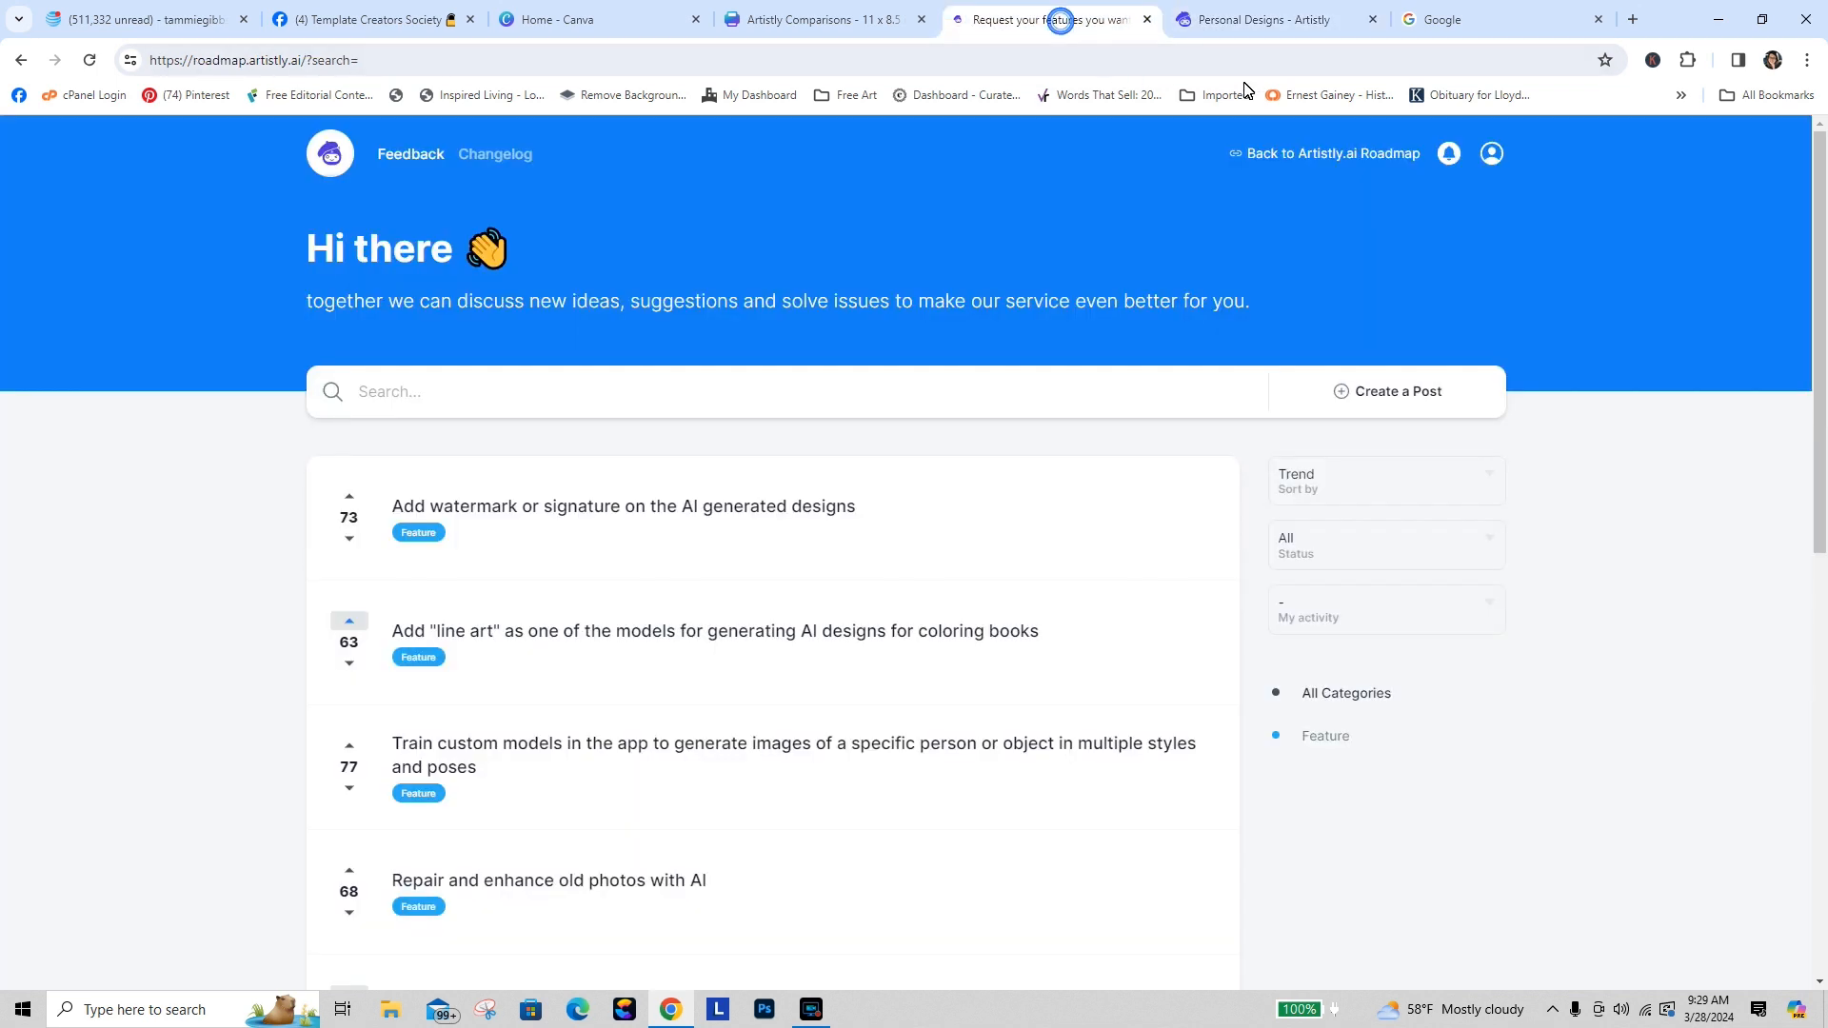
pyautogui.click(1147, 20)
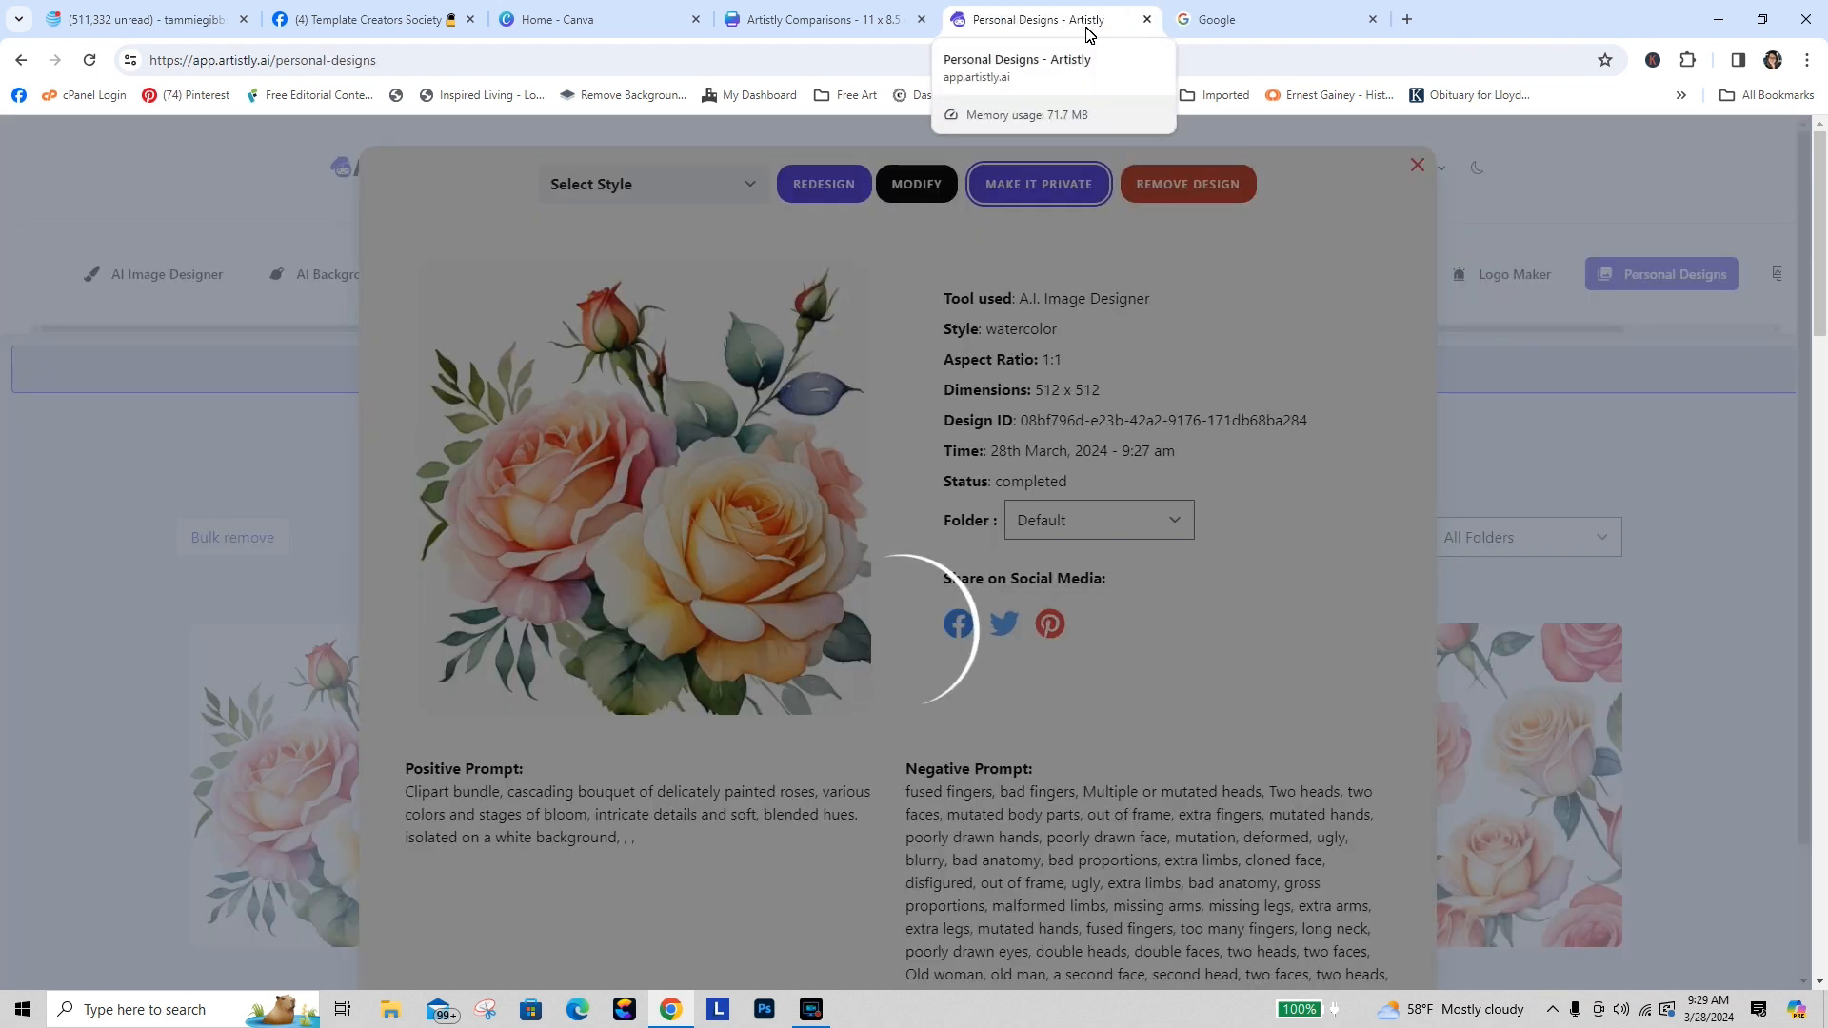
pyautogui.click(1235, 20)
pyautogui.click(1372, 19)
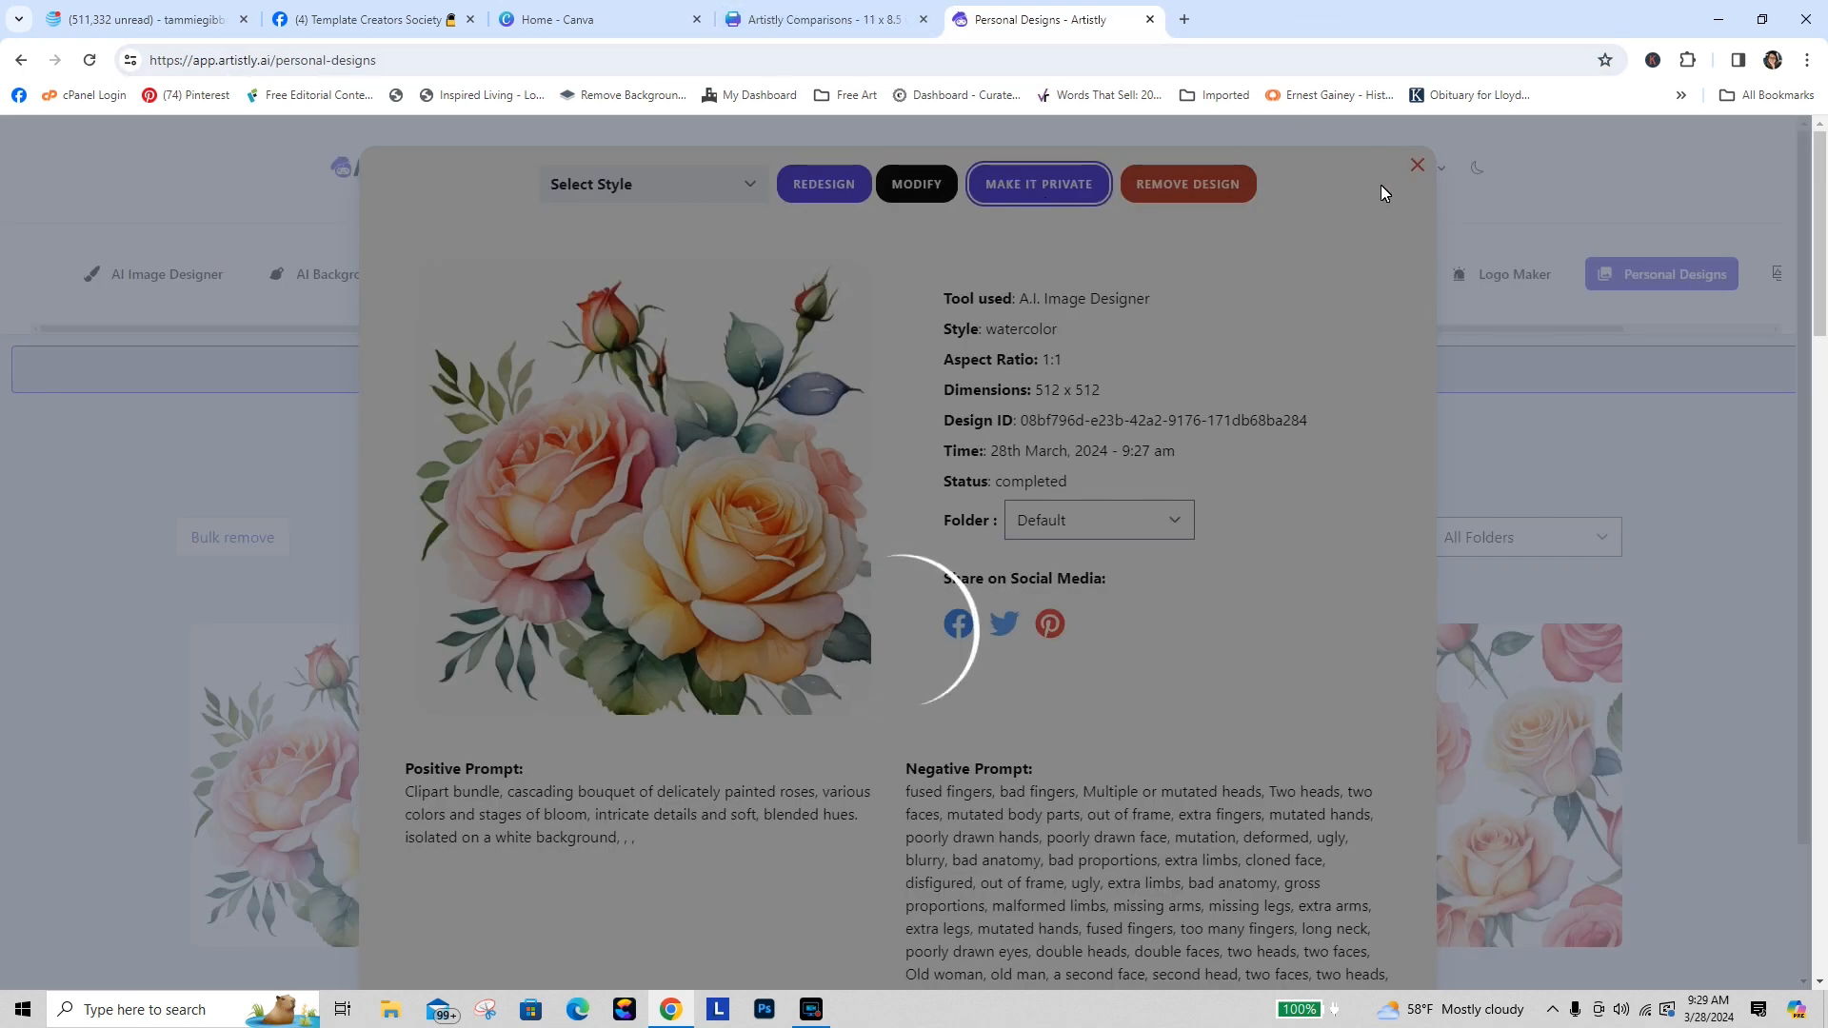
# Step: Close the Personal Designs tab and open the Artistly user dashboard in a new tab
pyautogui.click(1150, 19)
pyautogui.click(958, 19)
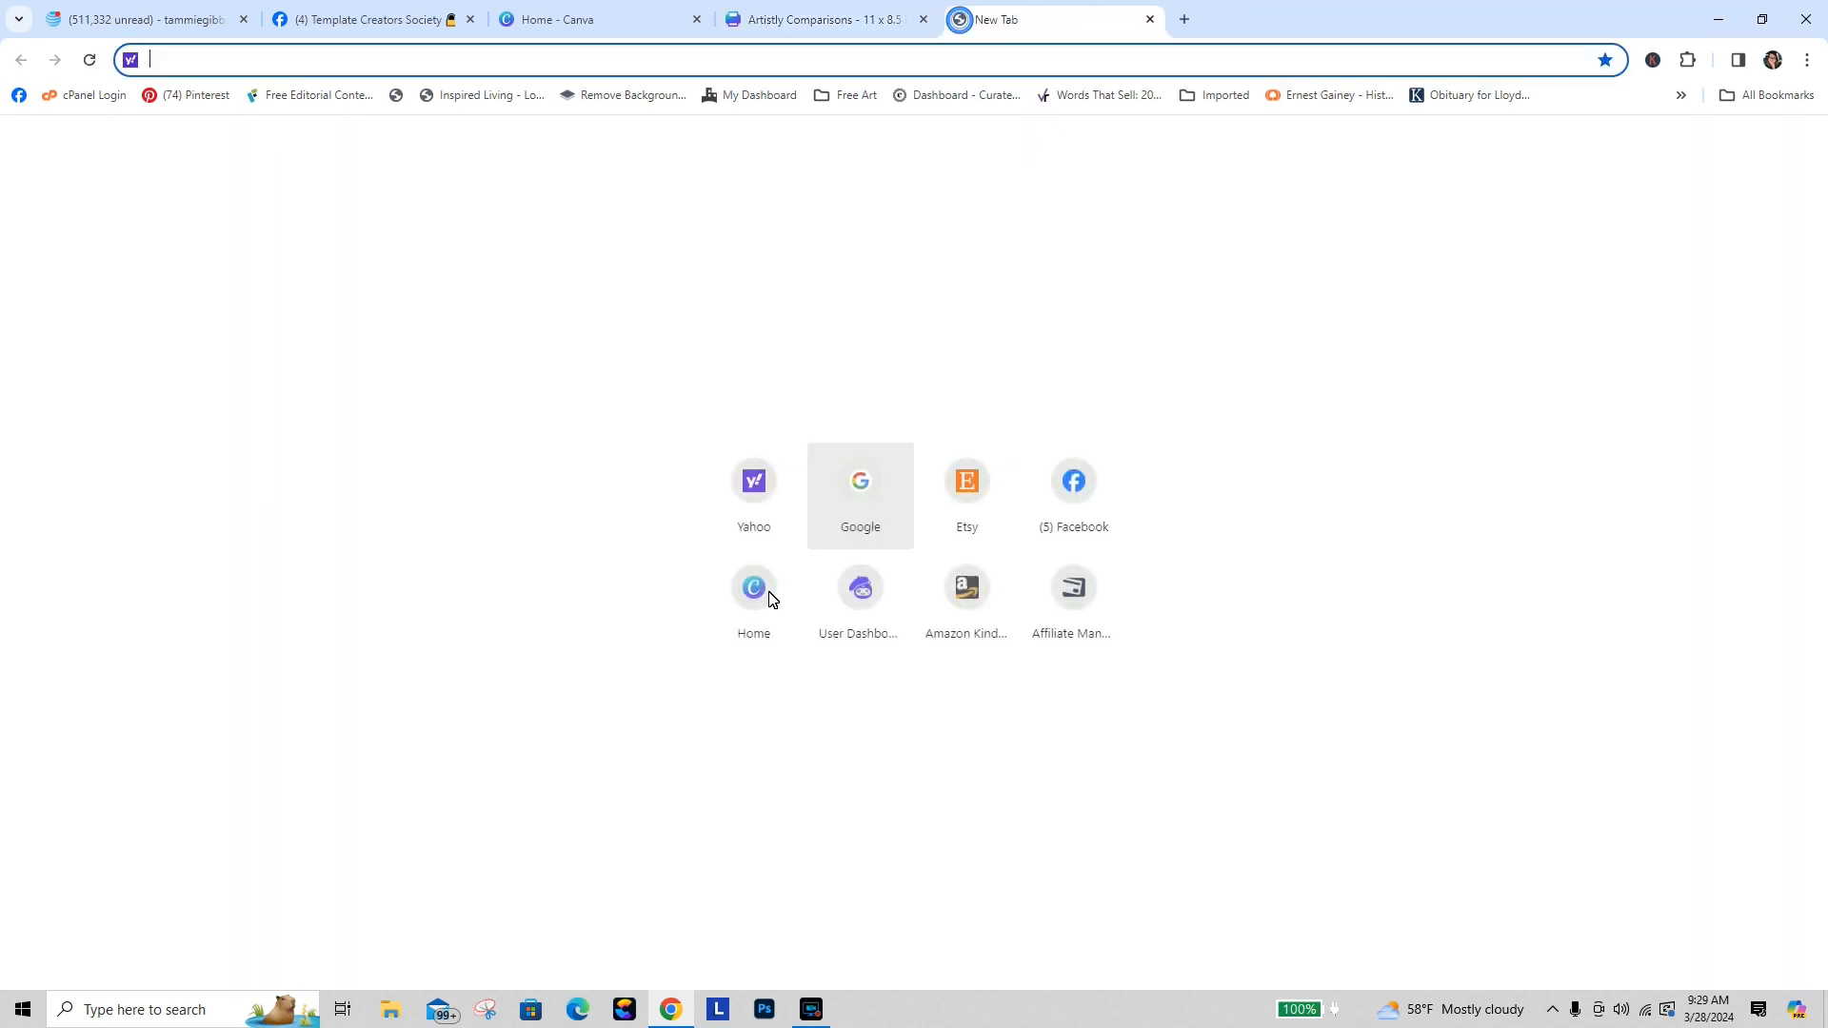
pyautogui.click(864, 606)
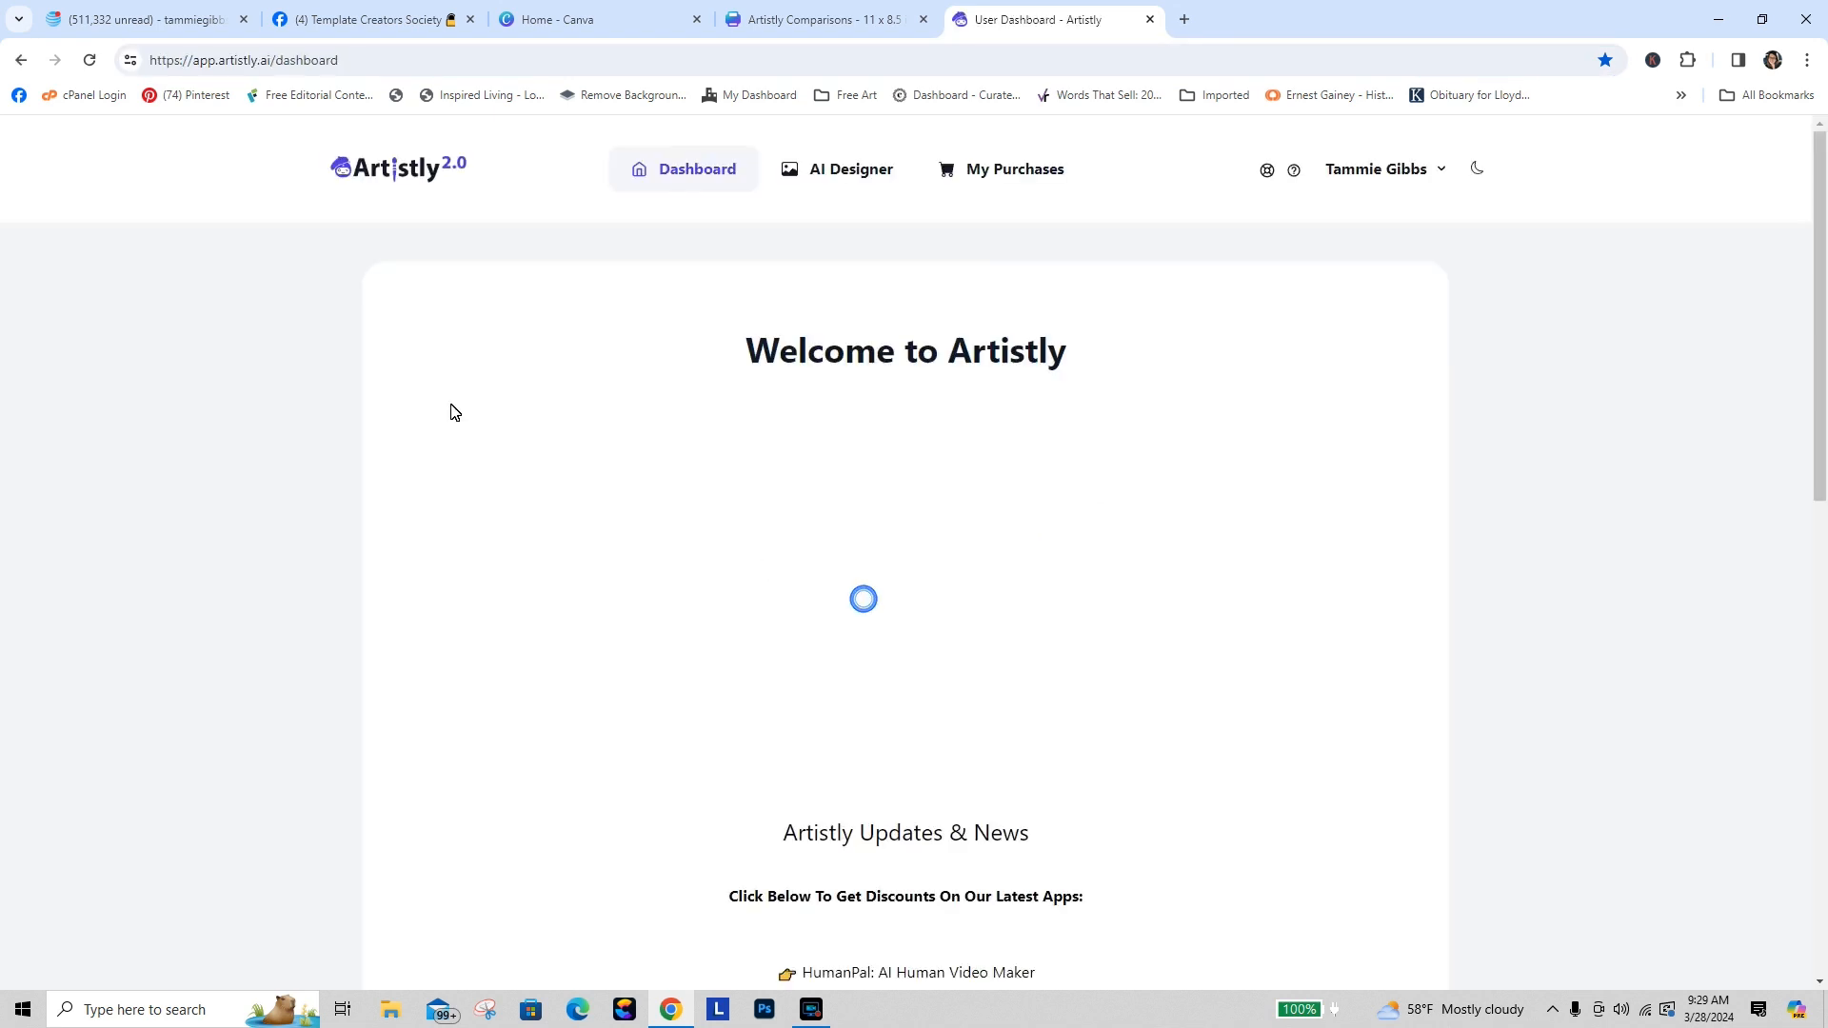
# Step: Reload the Artistly dashboard and open the AI Designer
pyautogui.click(877, 171)
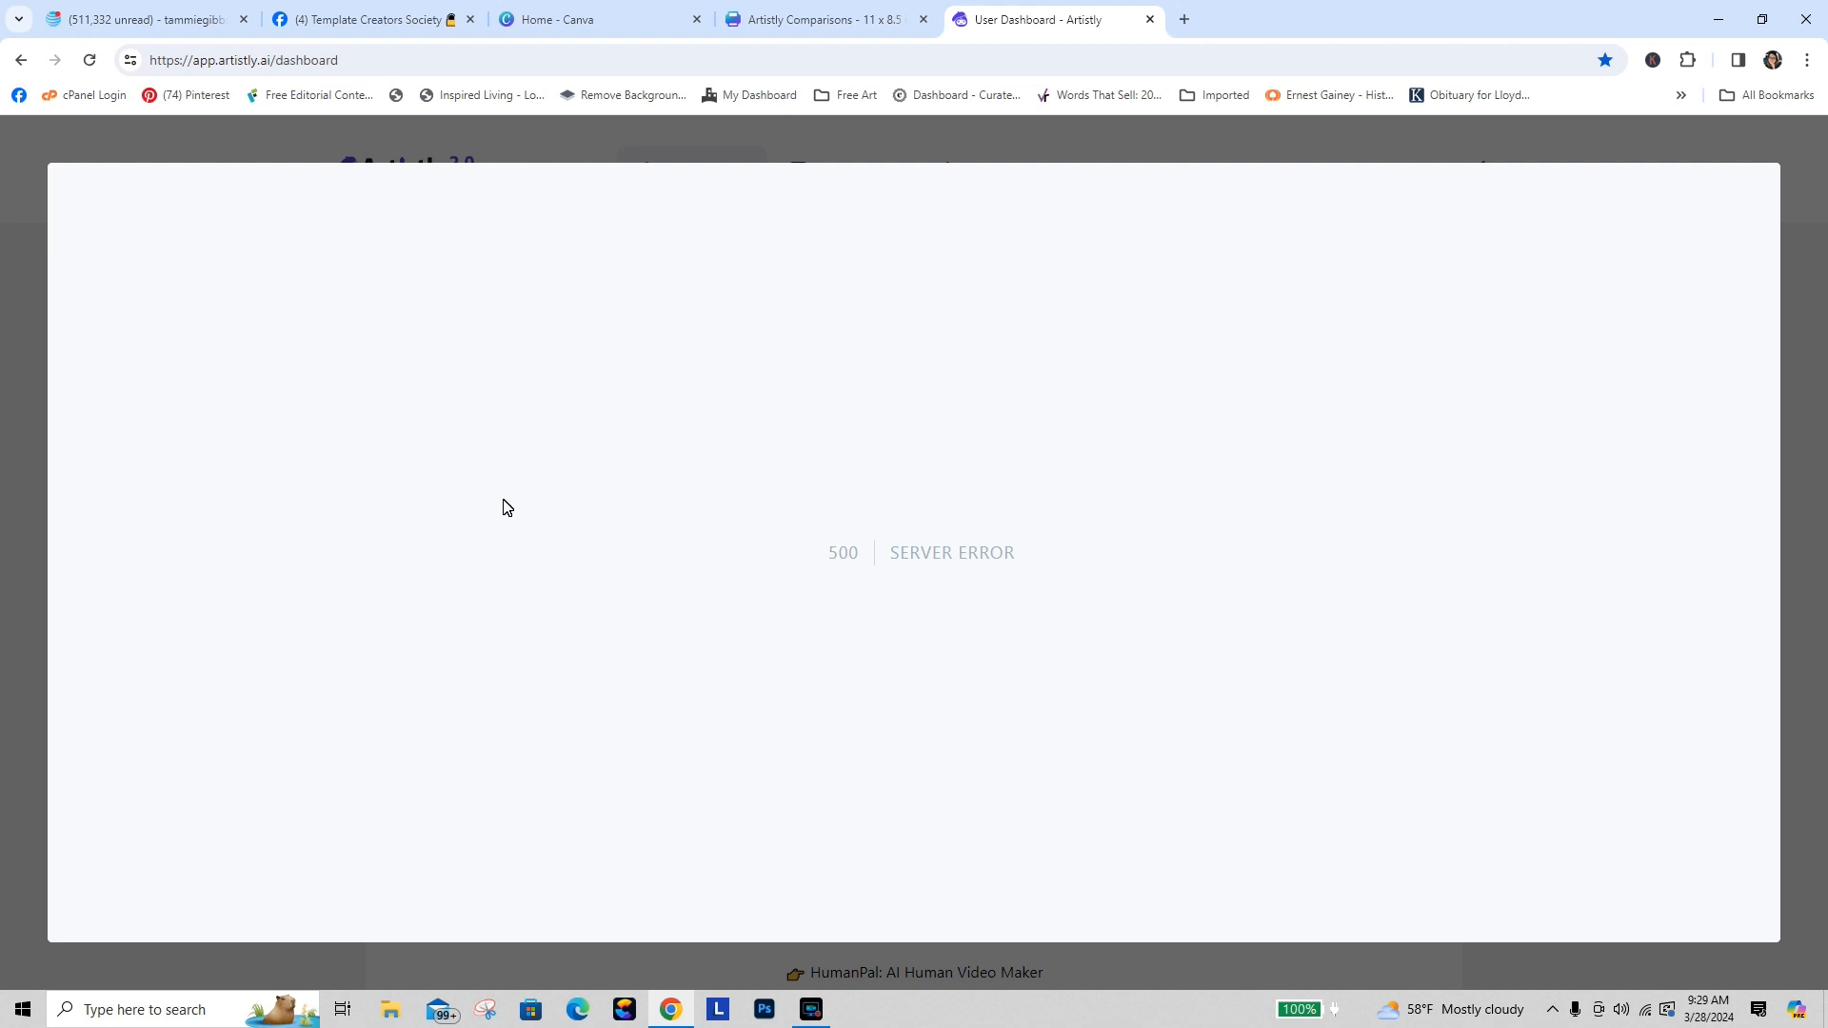
pyautogui.click(90, 61)
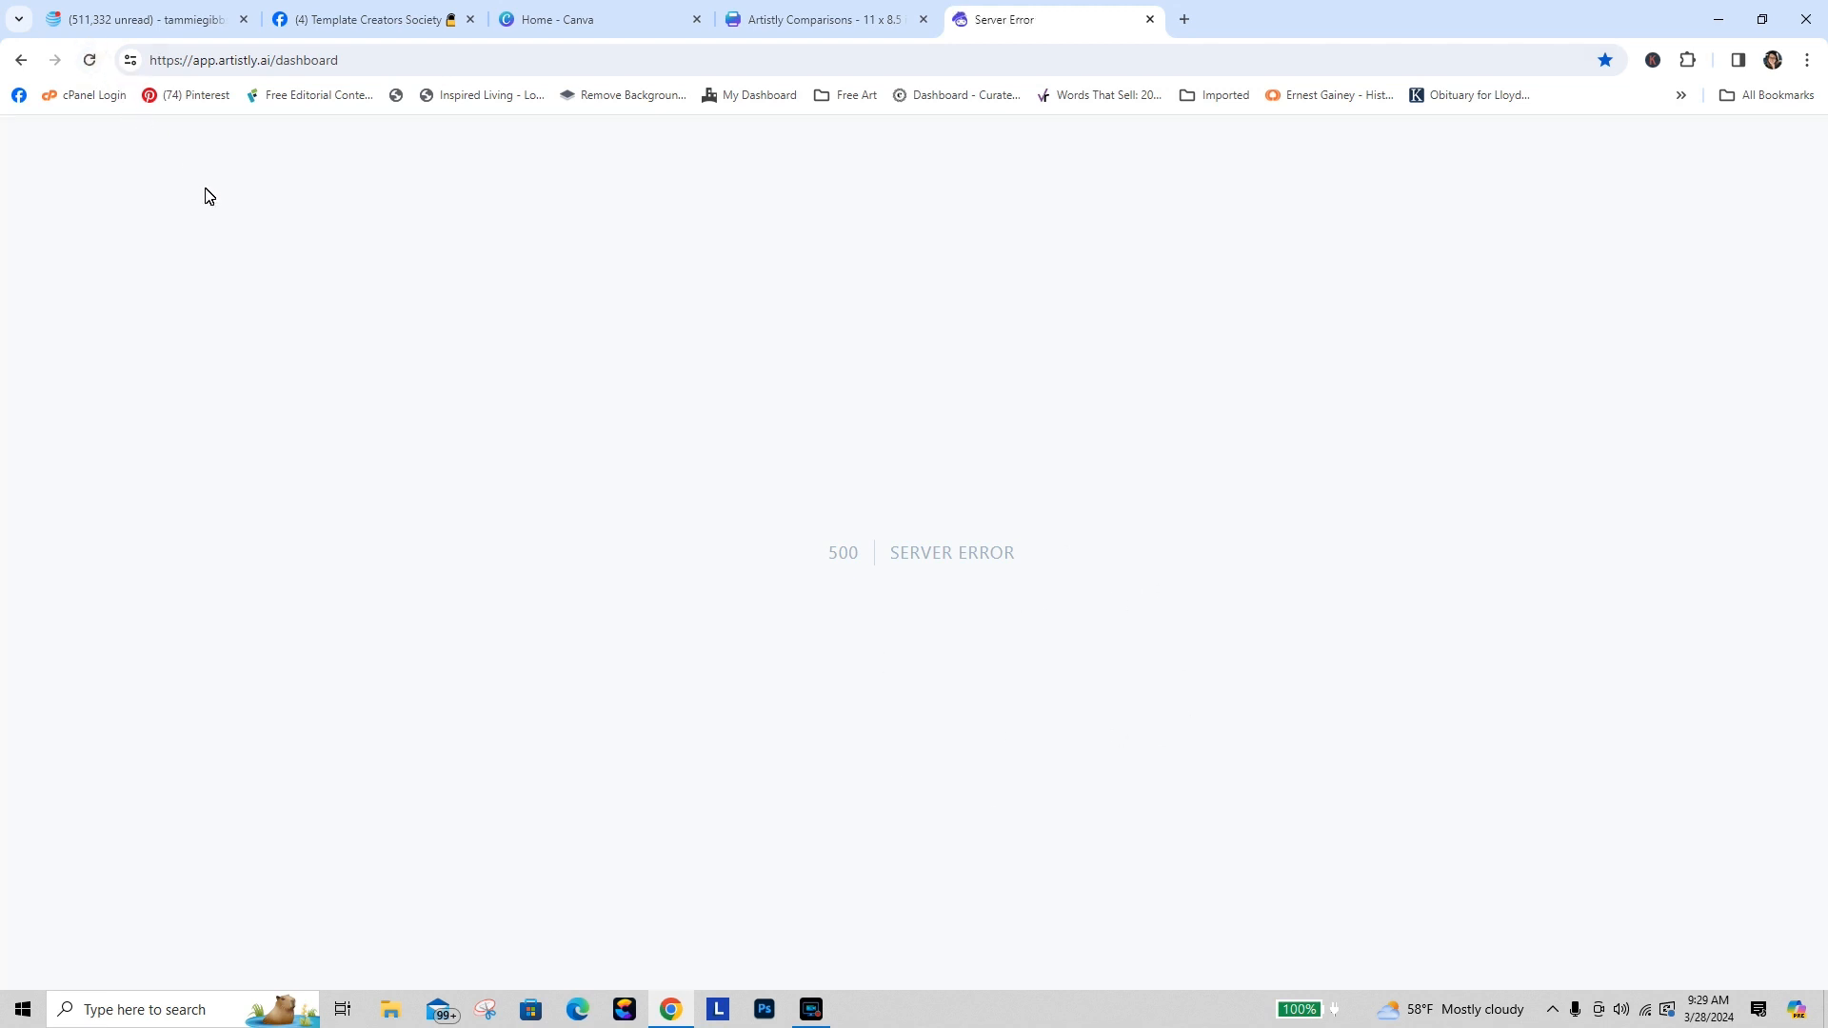
pyautogui.click(90, 61)
pyautogui.click(90, 63)
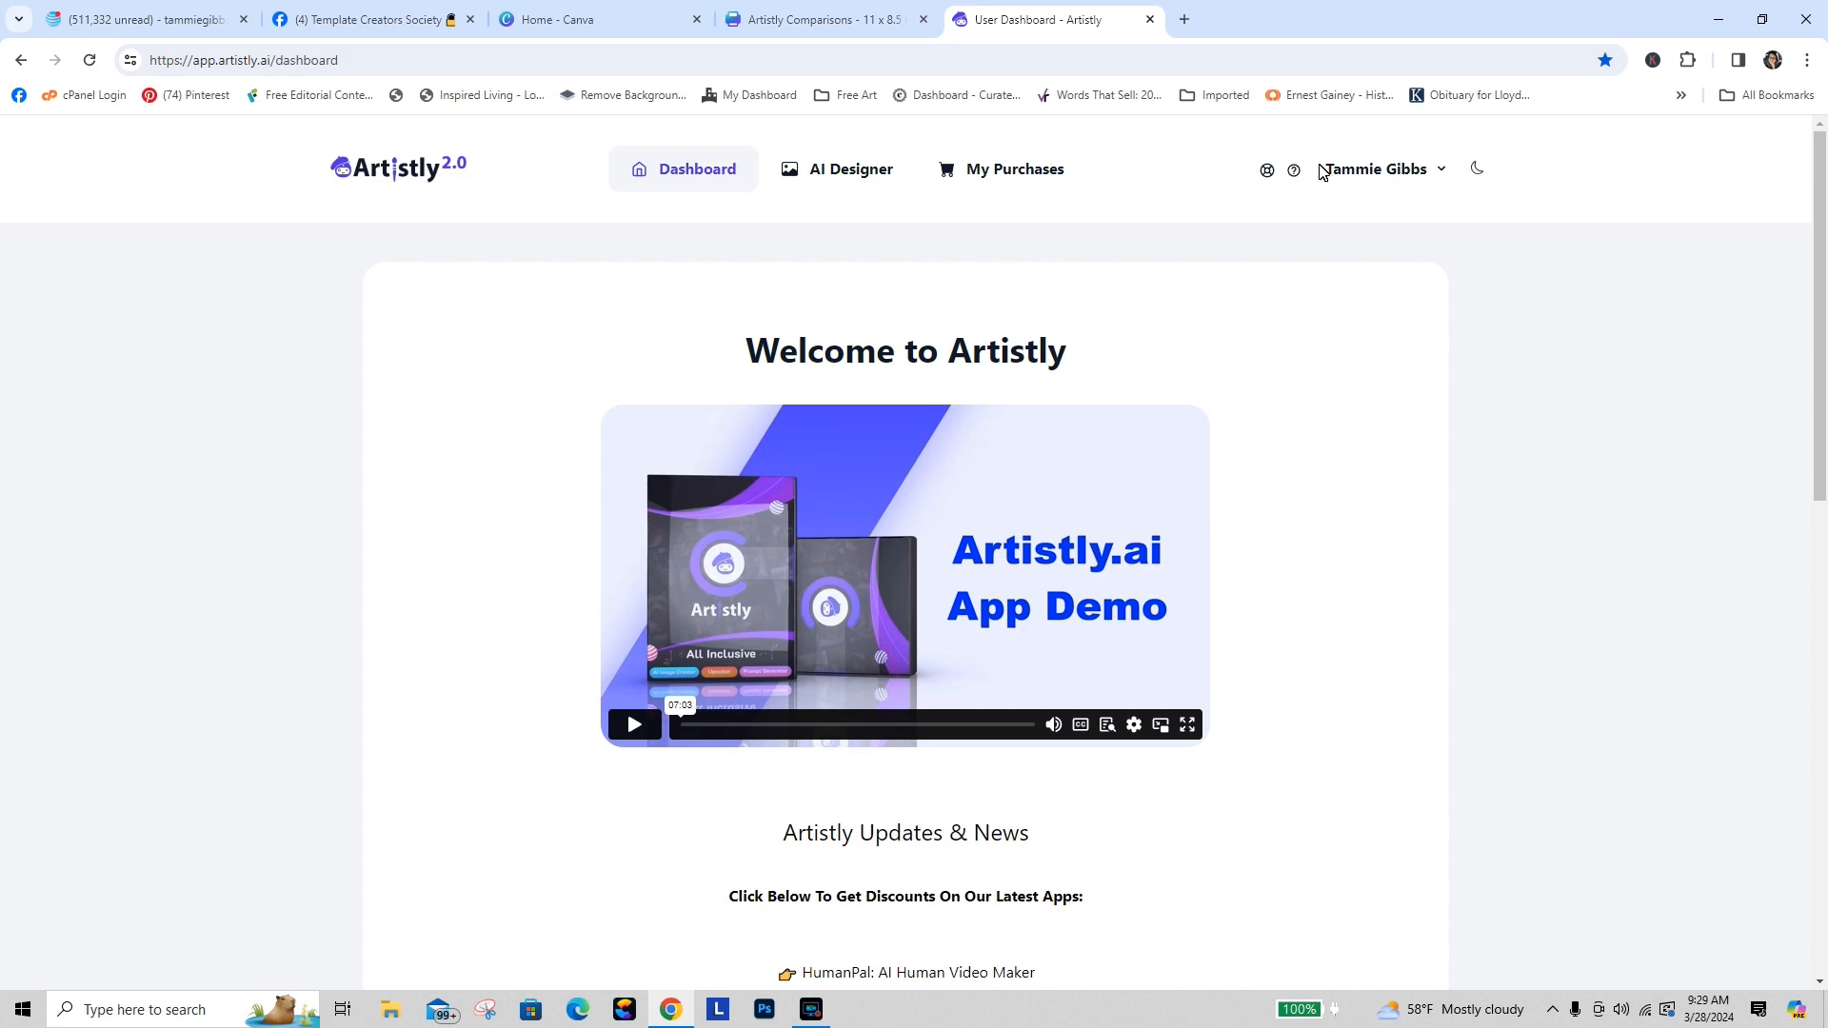
pyautogui.click(854, 167)
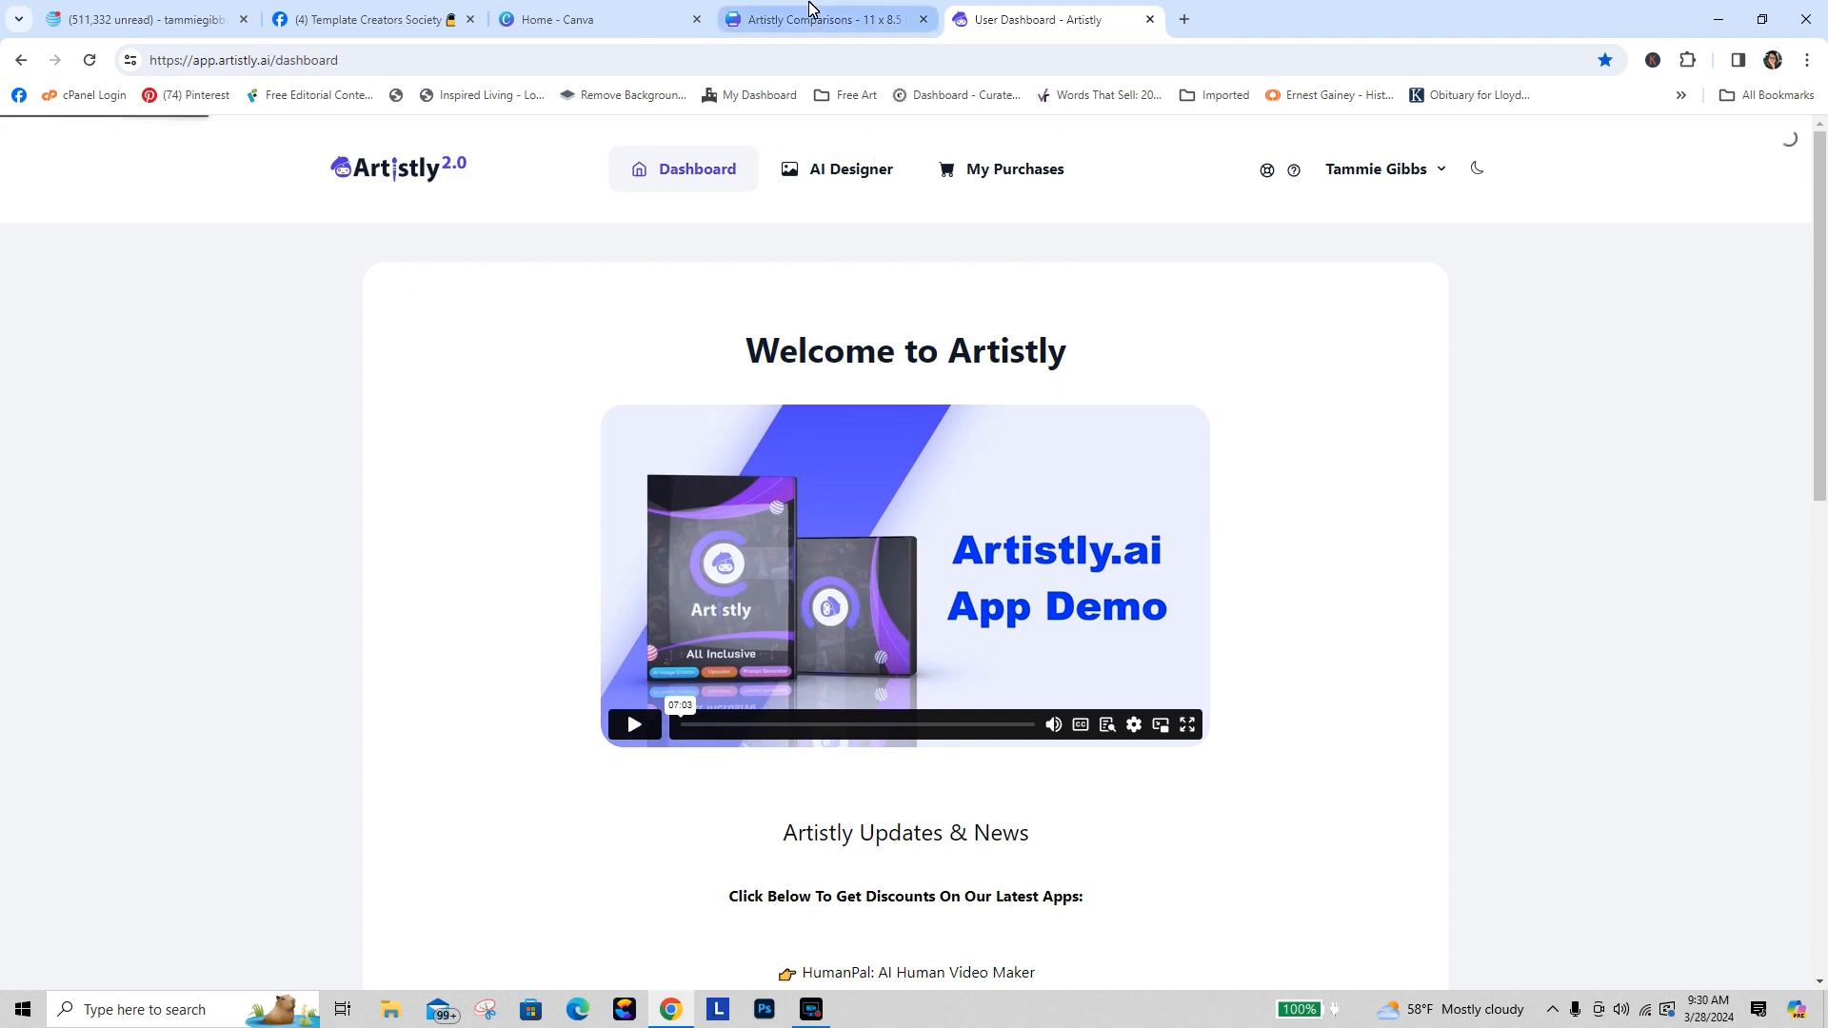
pyautogui.moveTo(812, 22)
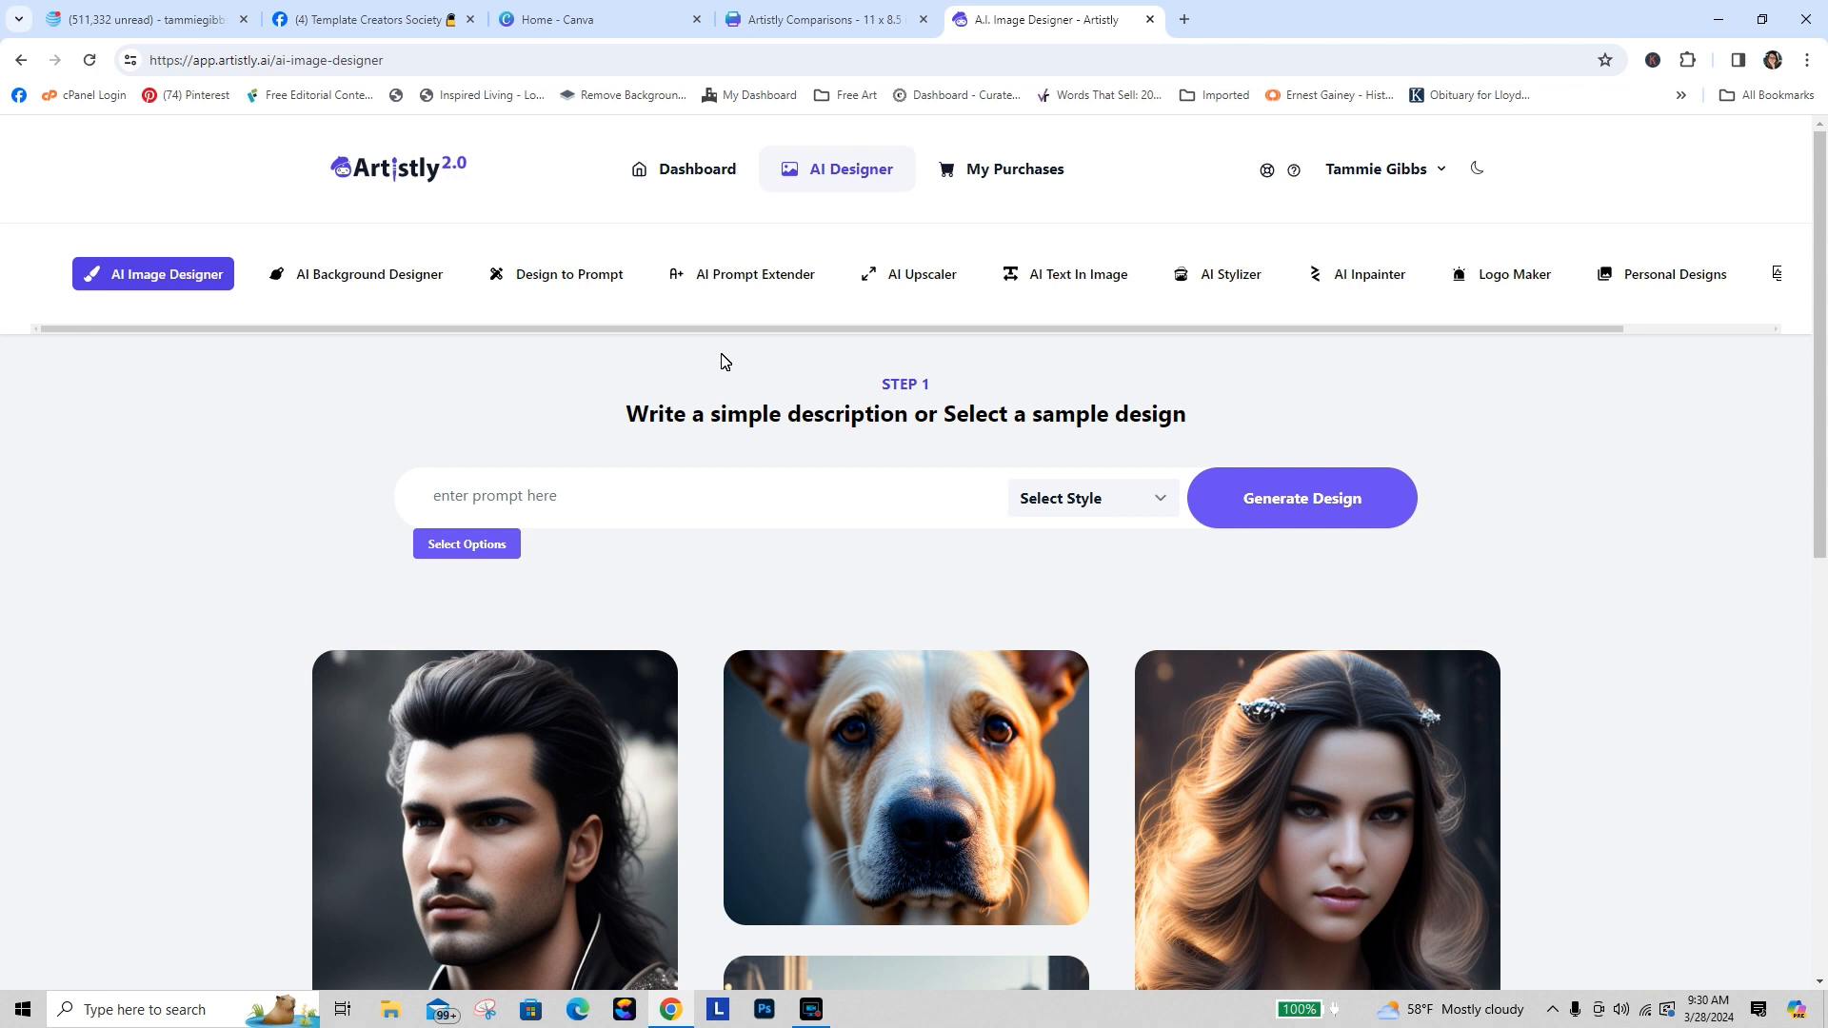
# Step: Open the first watercolor rose design in Personal Designs and make it private
pyautogui.click(1645, 276)
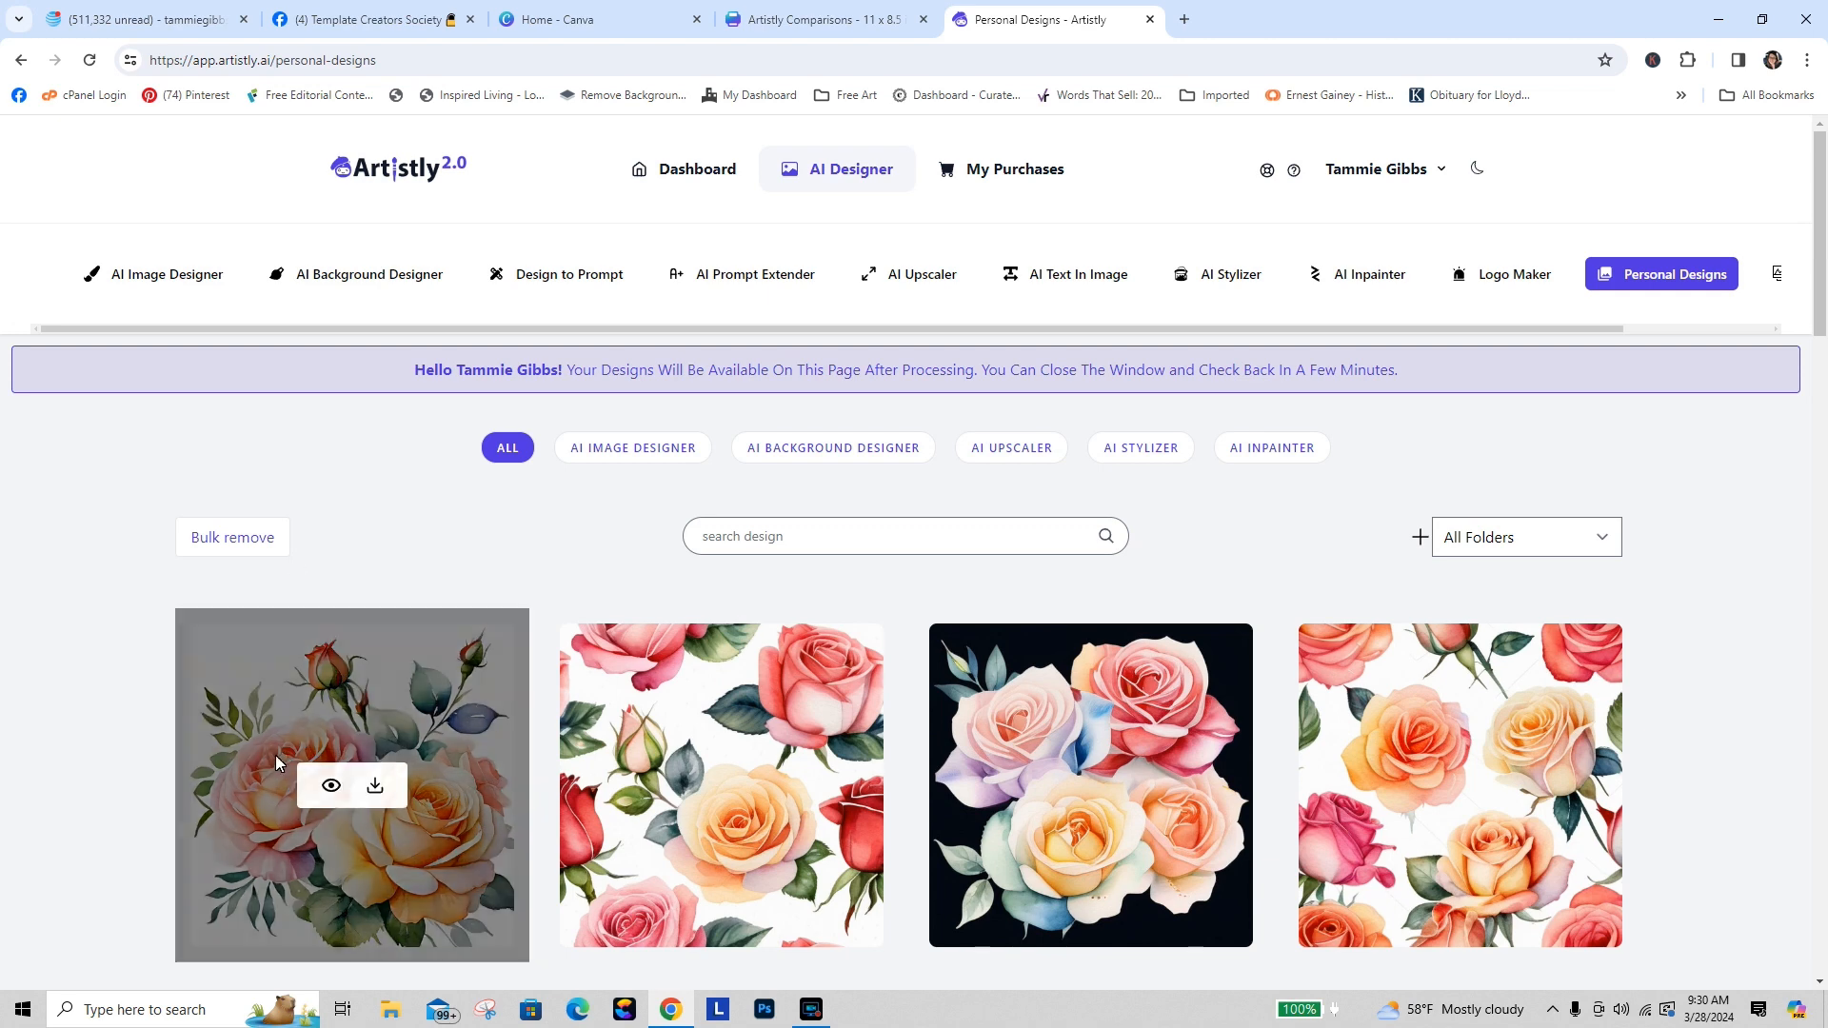
pyautogui.click(329, 786)
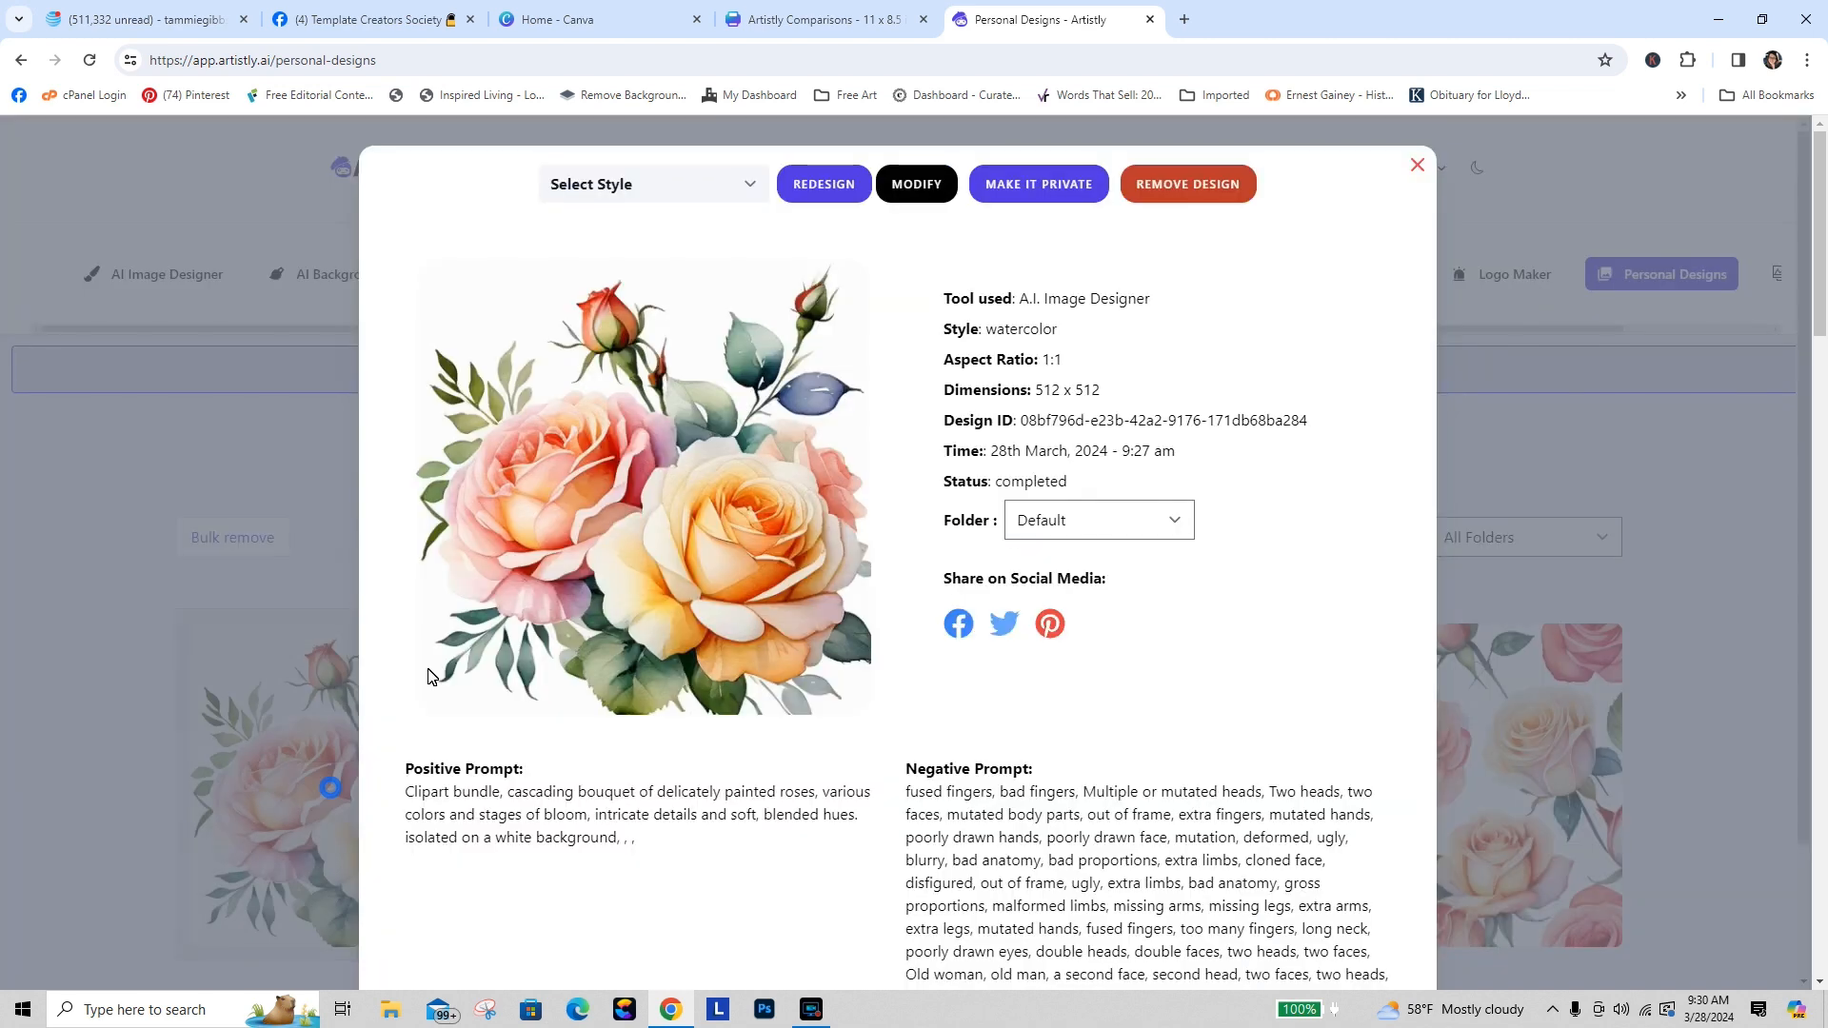
pyautogui.click(1187, 184)
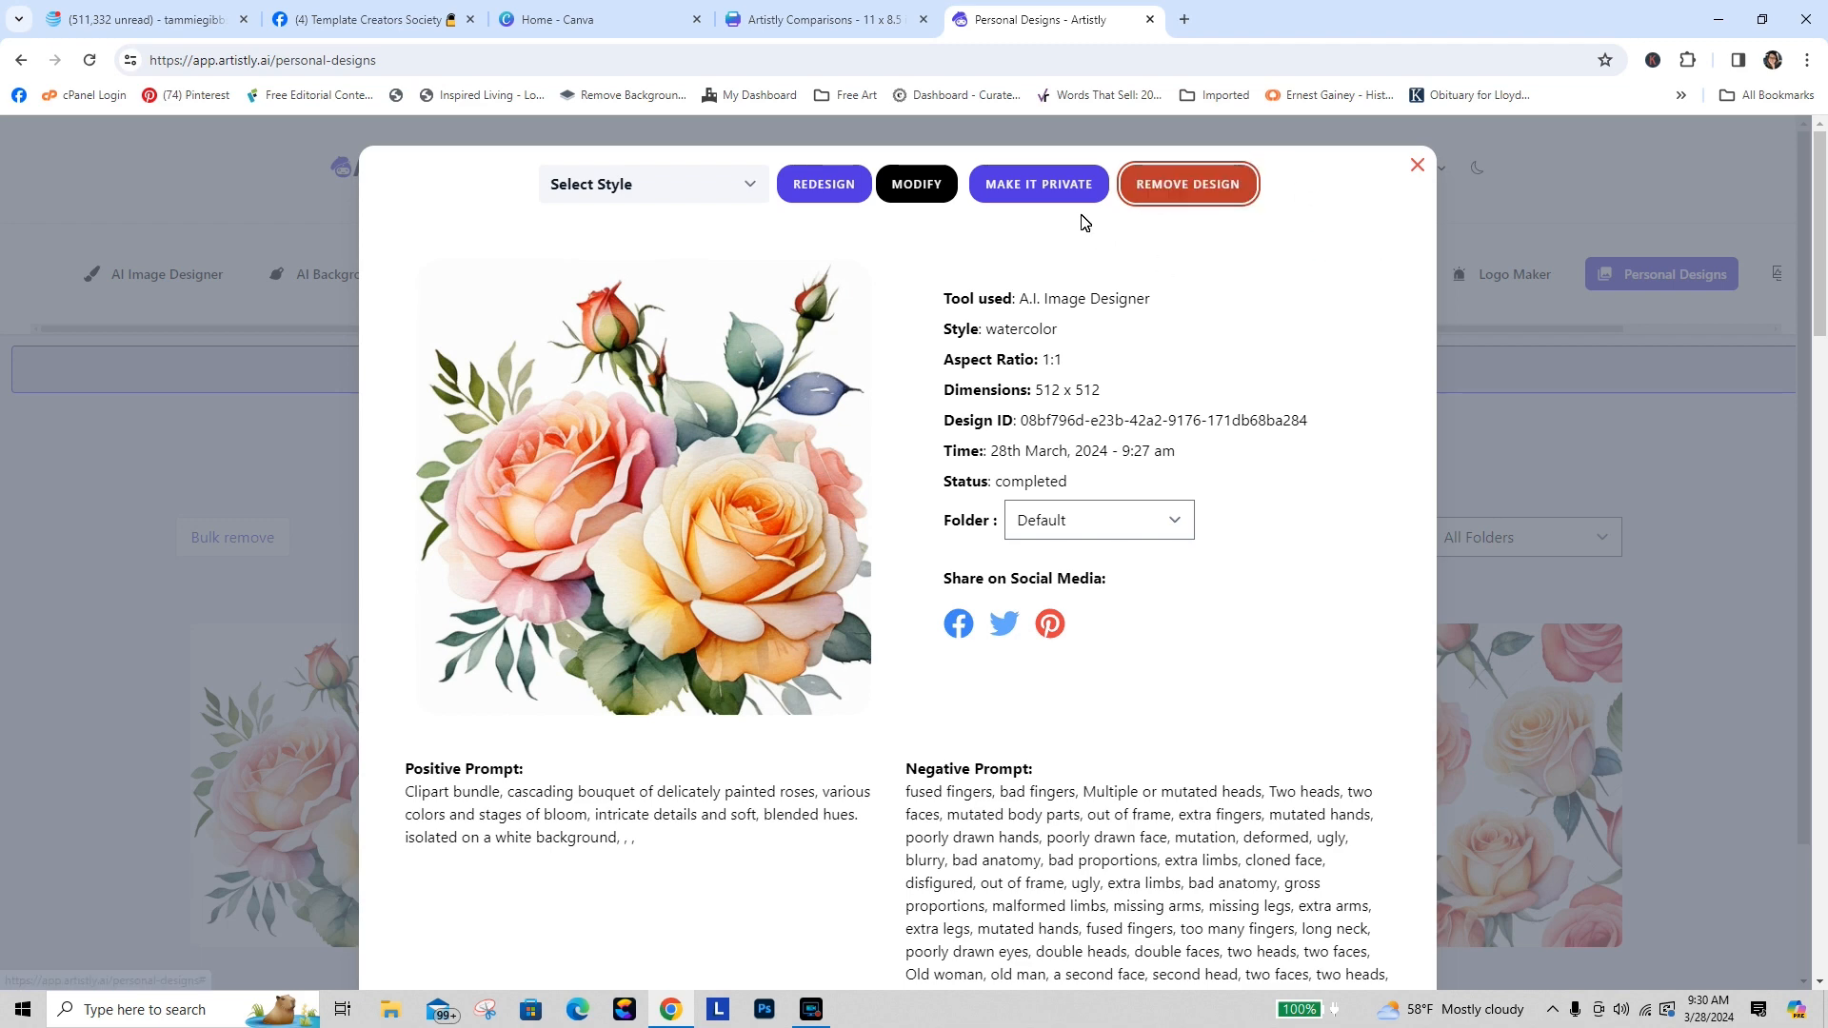
pyautogui.click(1040, 182)
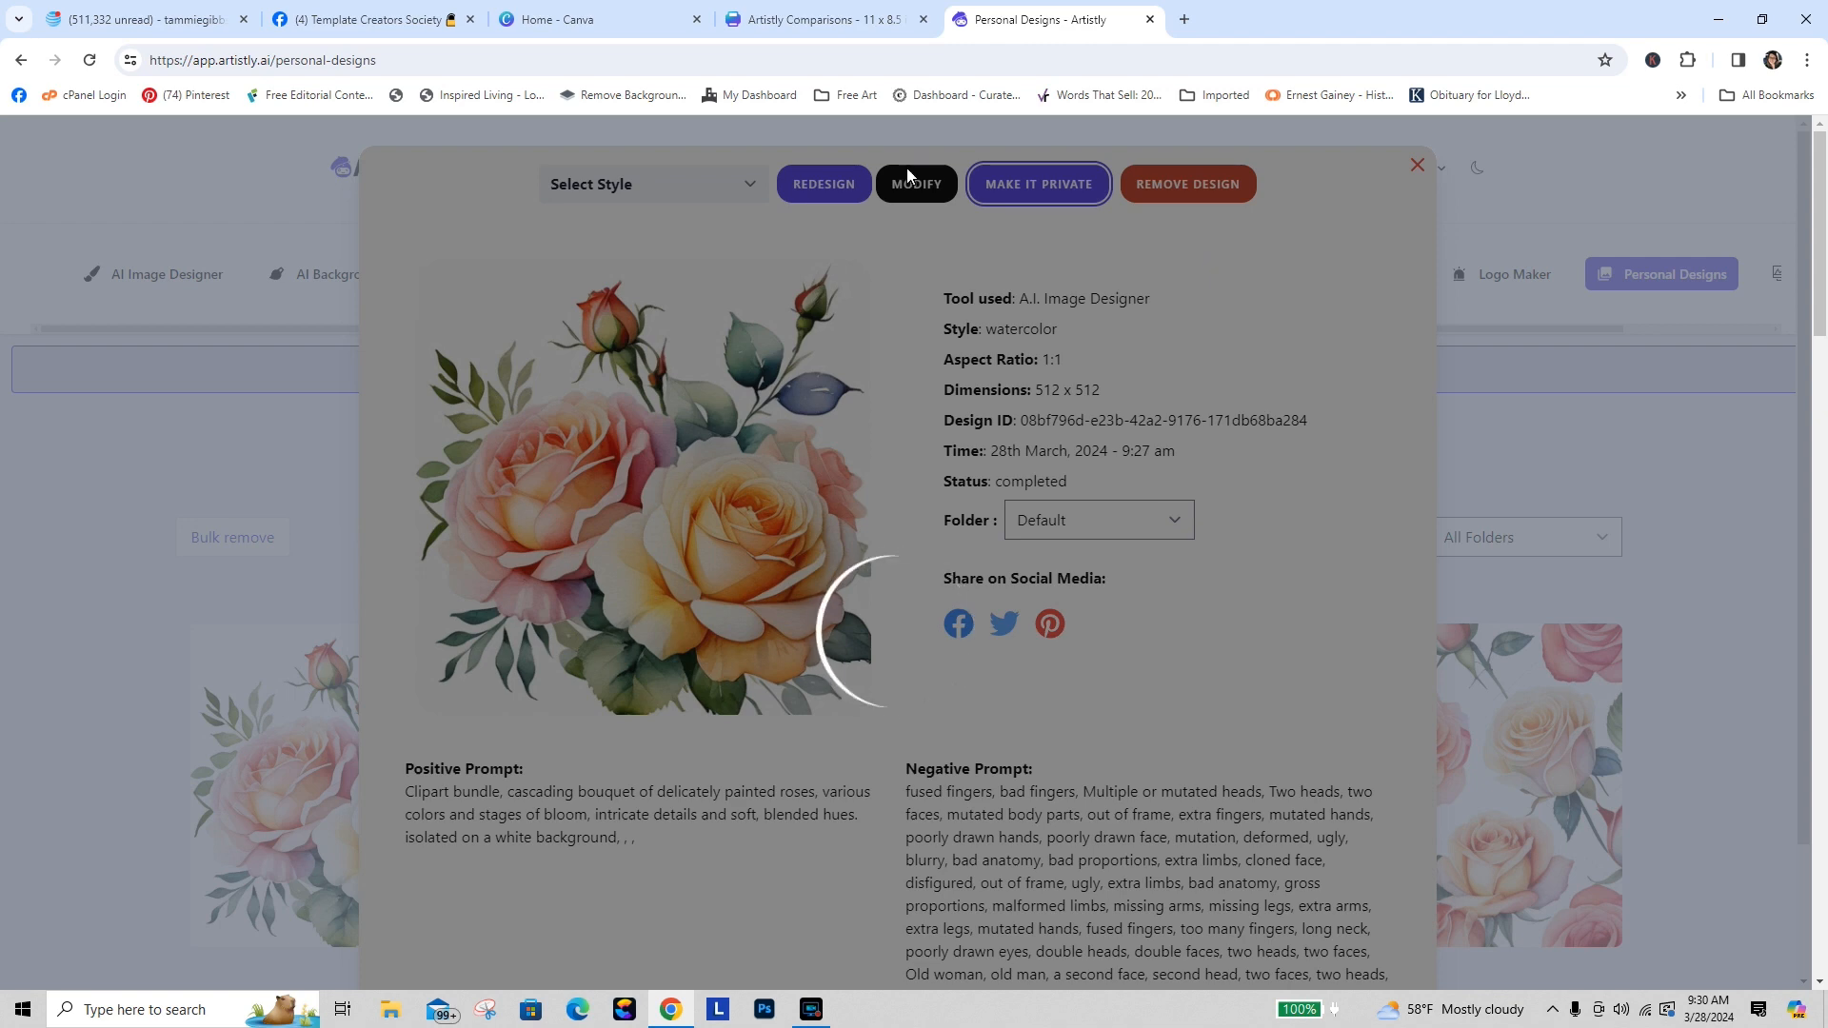
# Step: Glance at the Artistly Comparisons design in Canva and return to Personal Designs
pyautogui.click(803, 29)
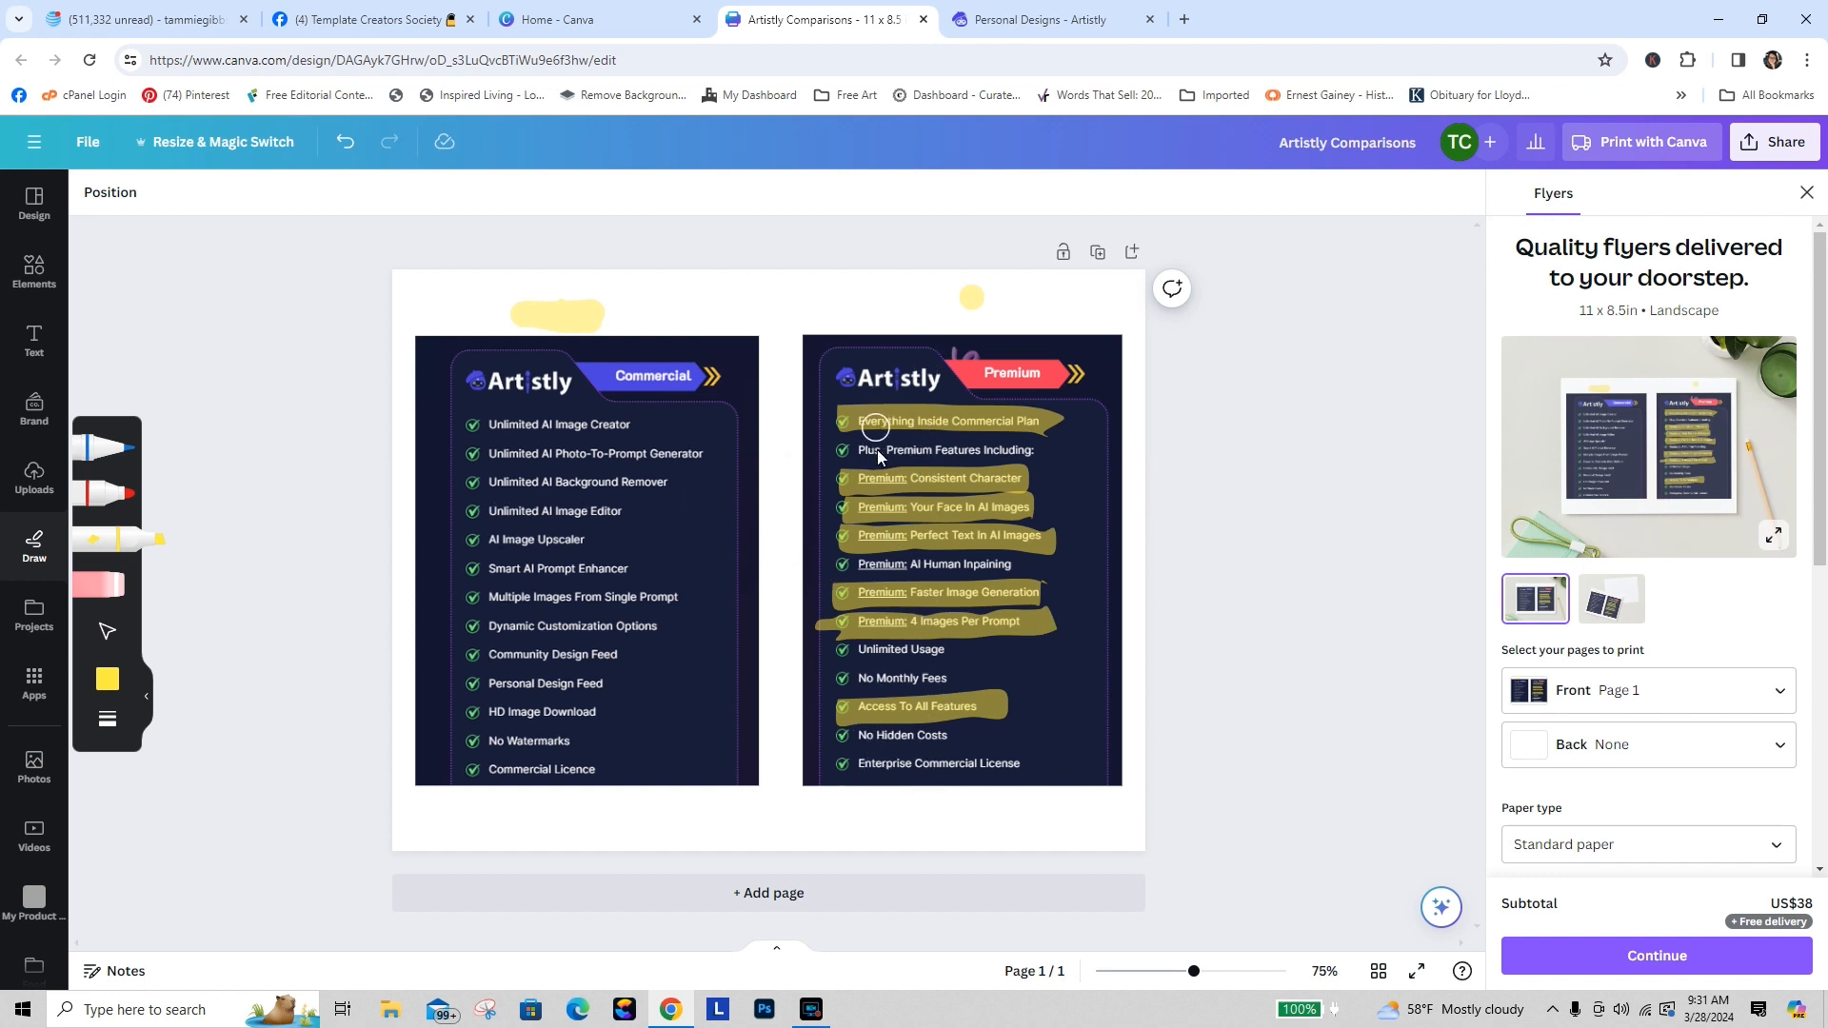
pyautogui.click(1102, 19)
pyautogui.moveTo(345, 842)
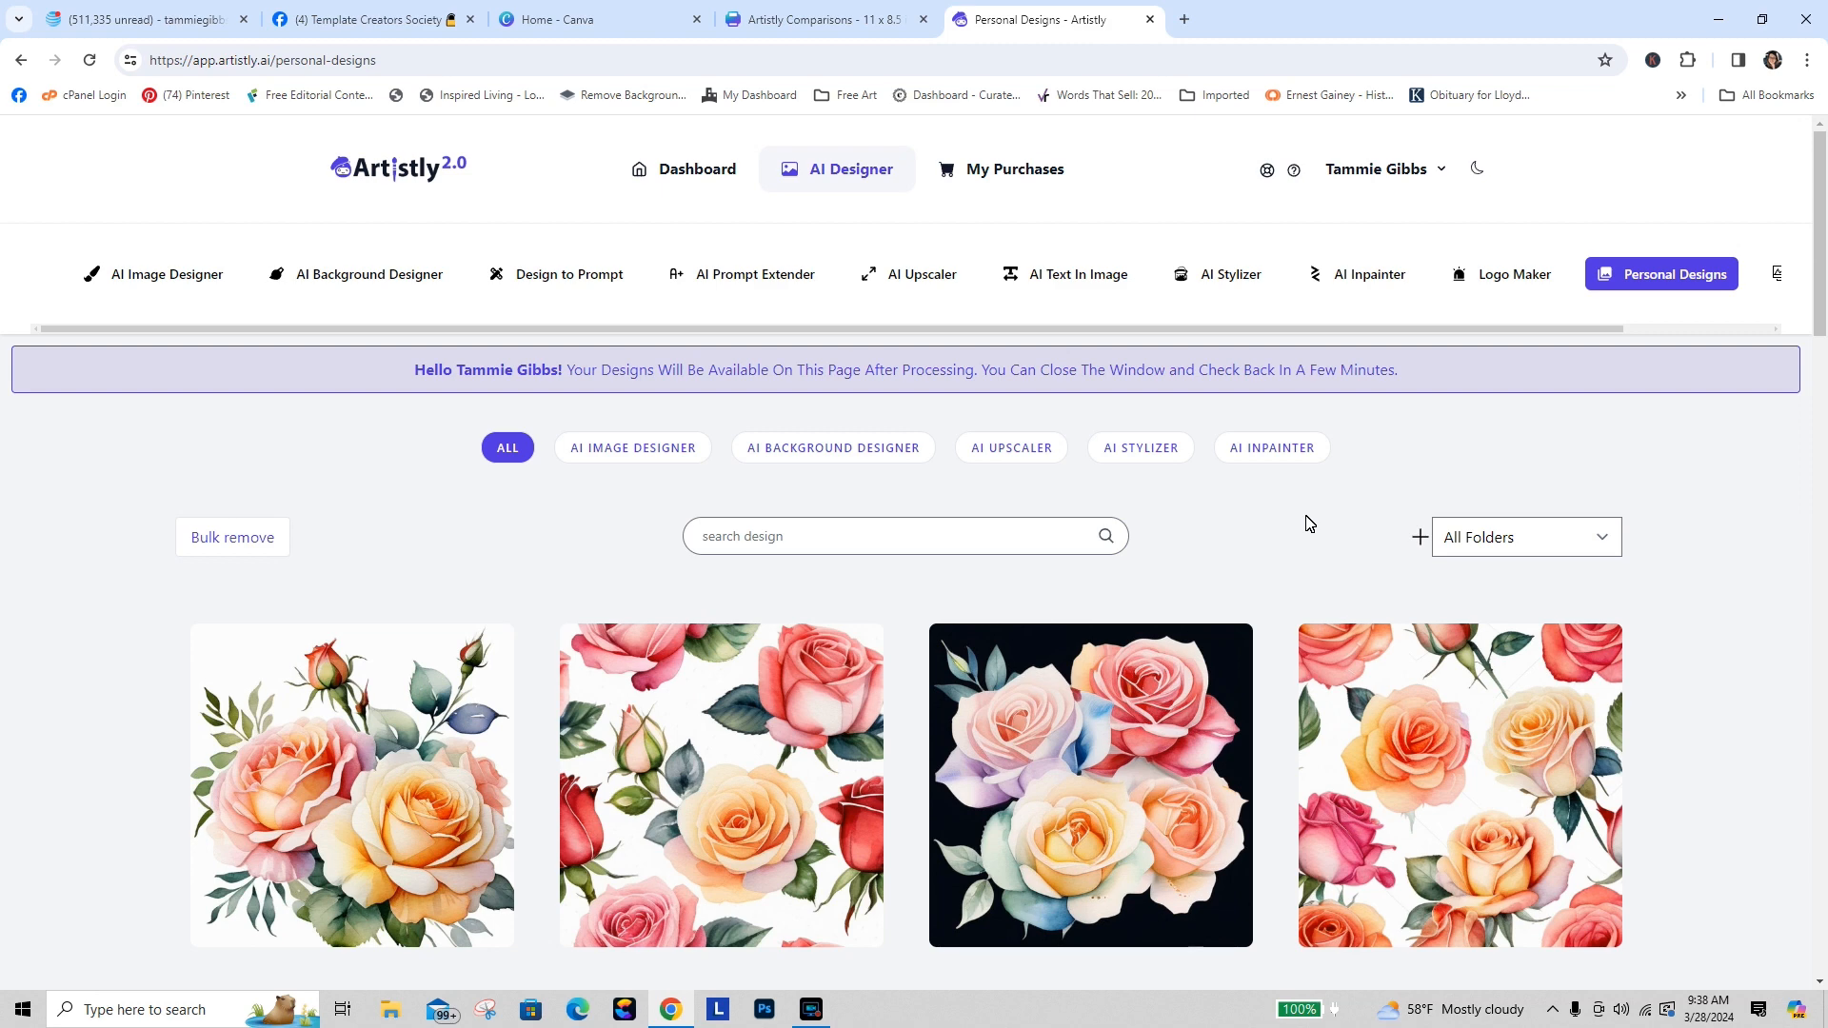
# Step: Open the AI Upscaler and choose to add a design from personal designs
pyautogui.moveTo(1818, 274); pyautogui.dragTo(1823, 381)
pyautogui.moveTo(1466, 714)
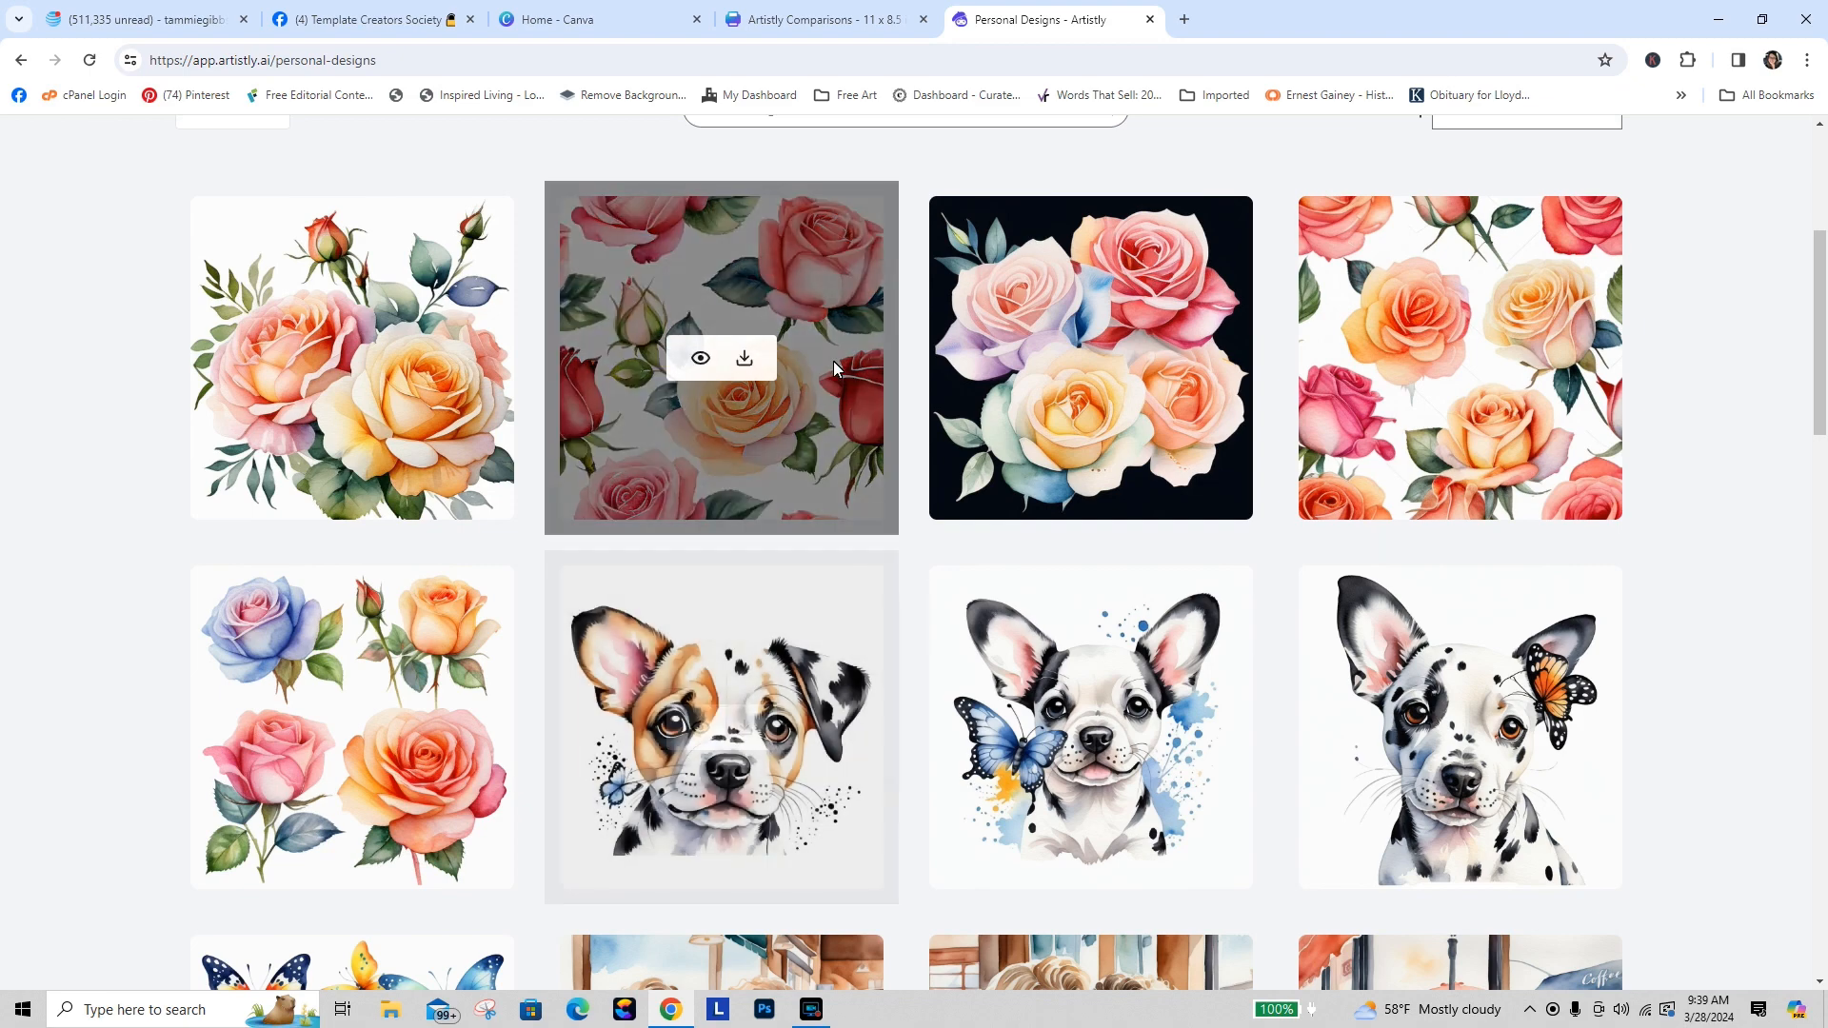
pyautogui.scroll(5, 1820, 394)
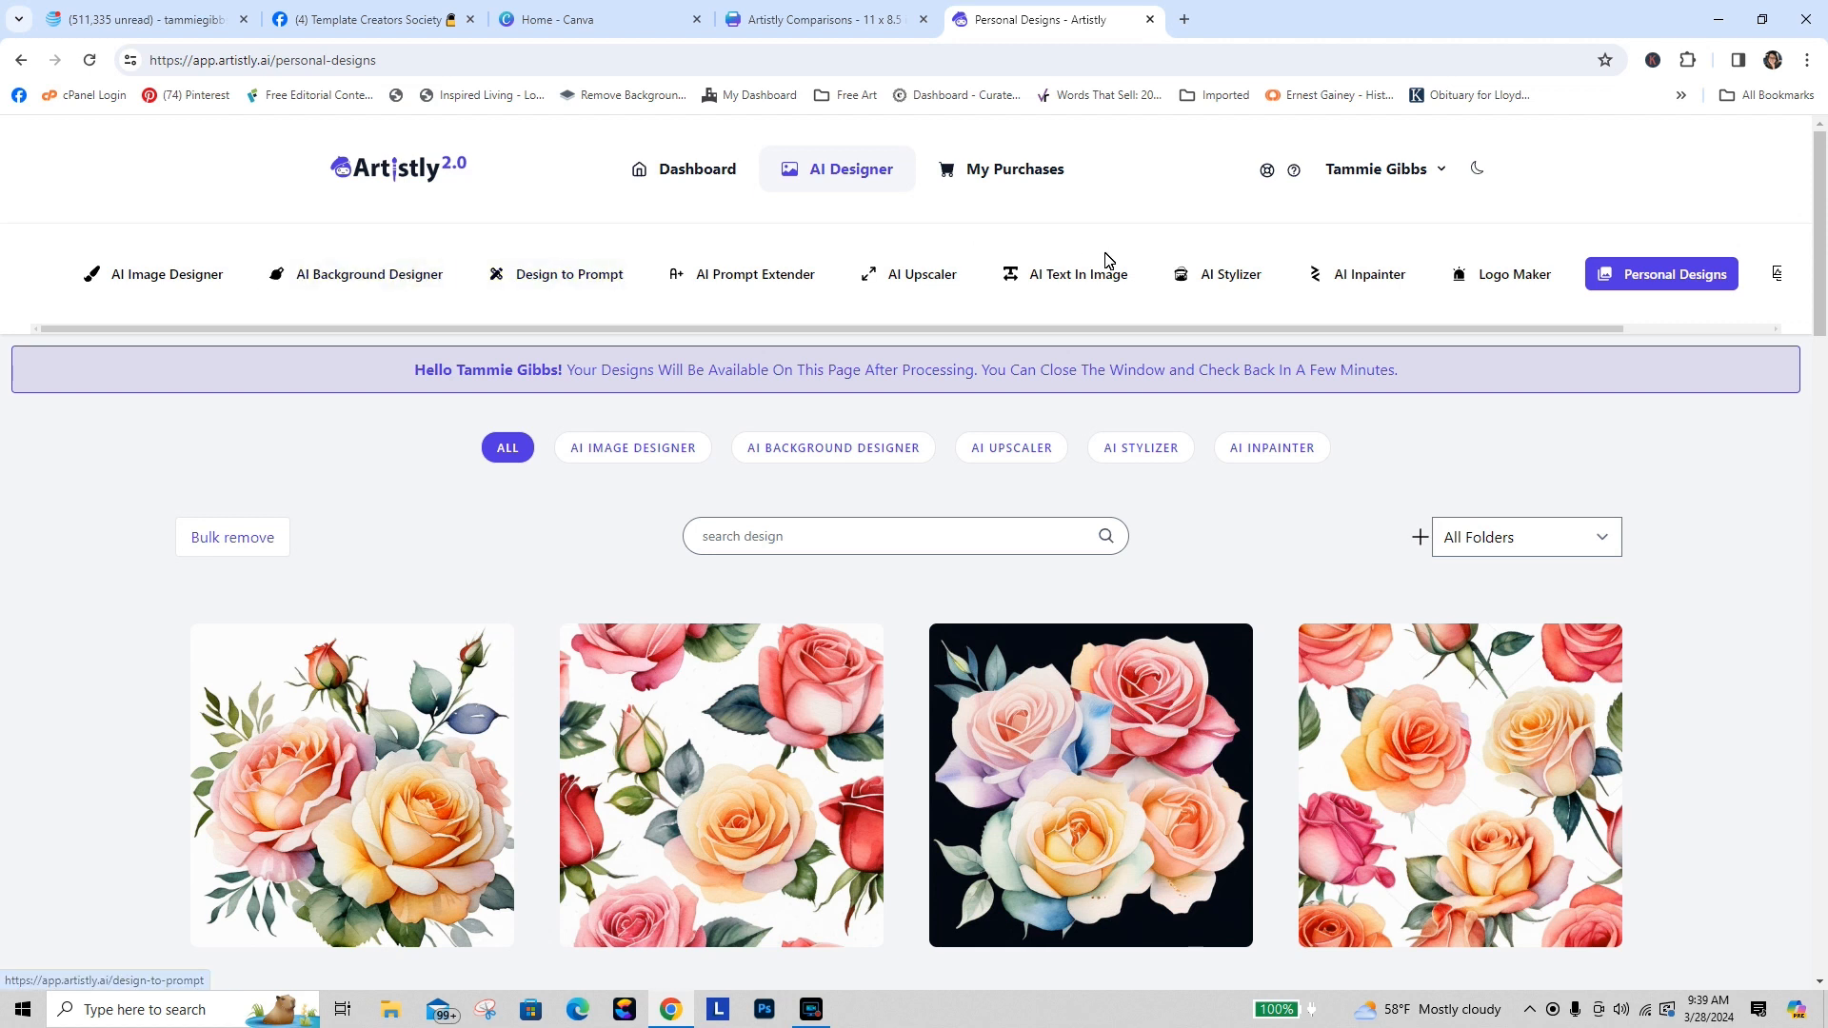
pyautogui.click(930, 277)
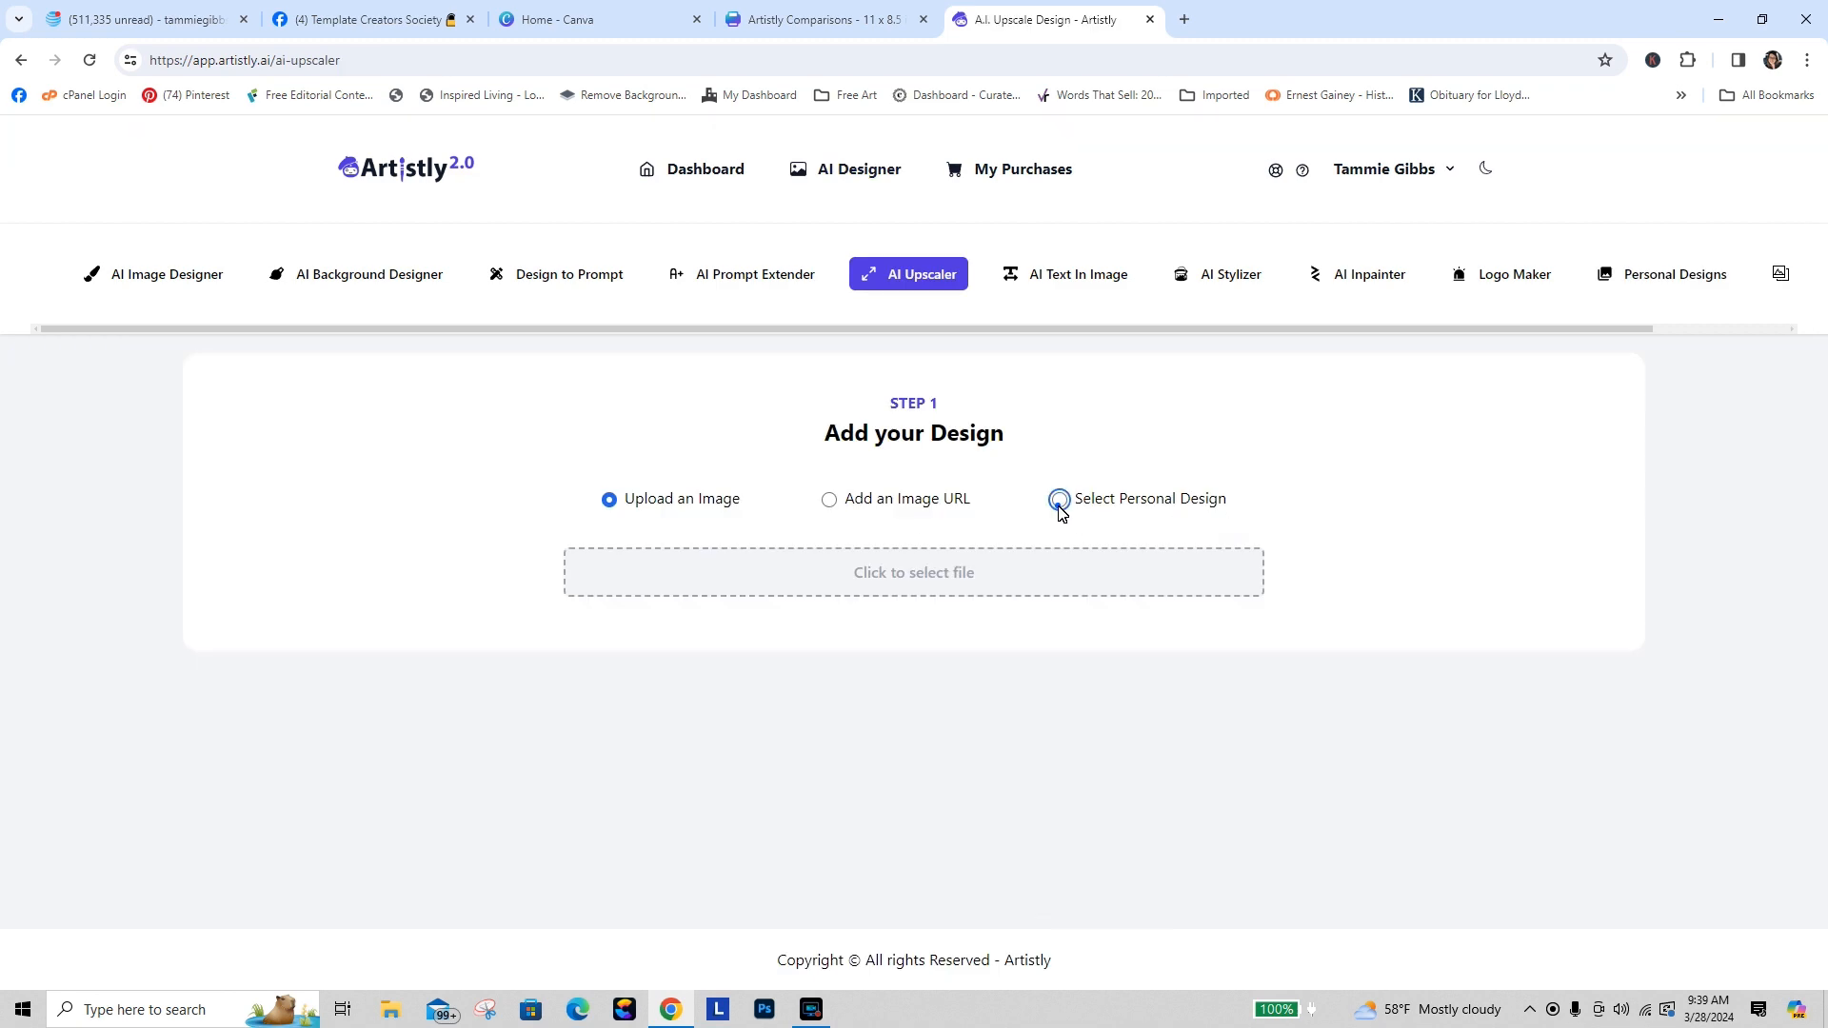
pyautogui.click(1059, 504)
# Step: Pick the teacher clip art with books and apples from the personal designs gallery
pyautogui.click(919, 571)
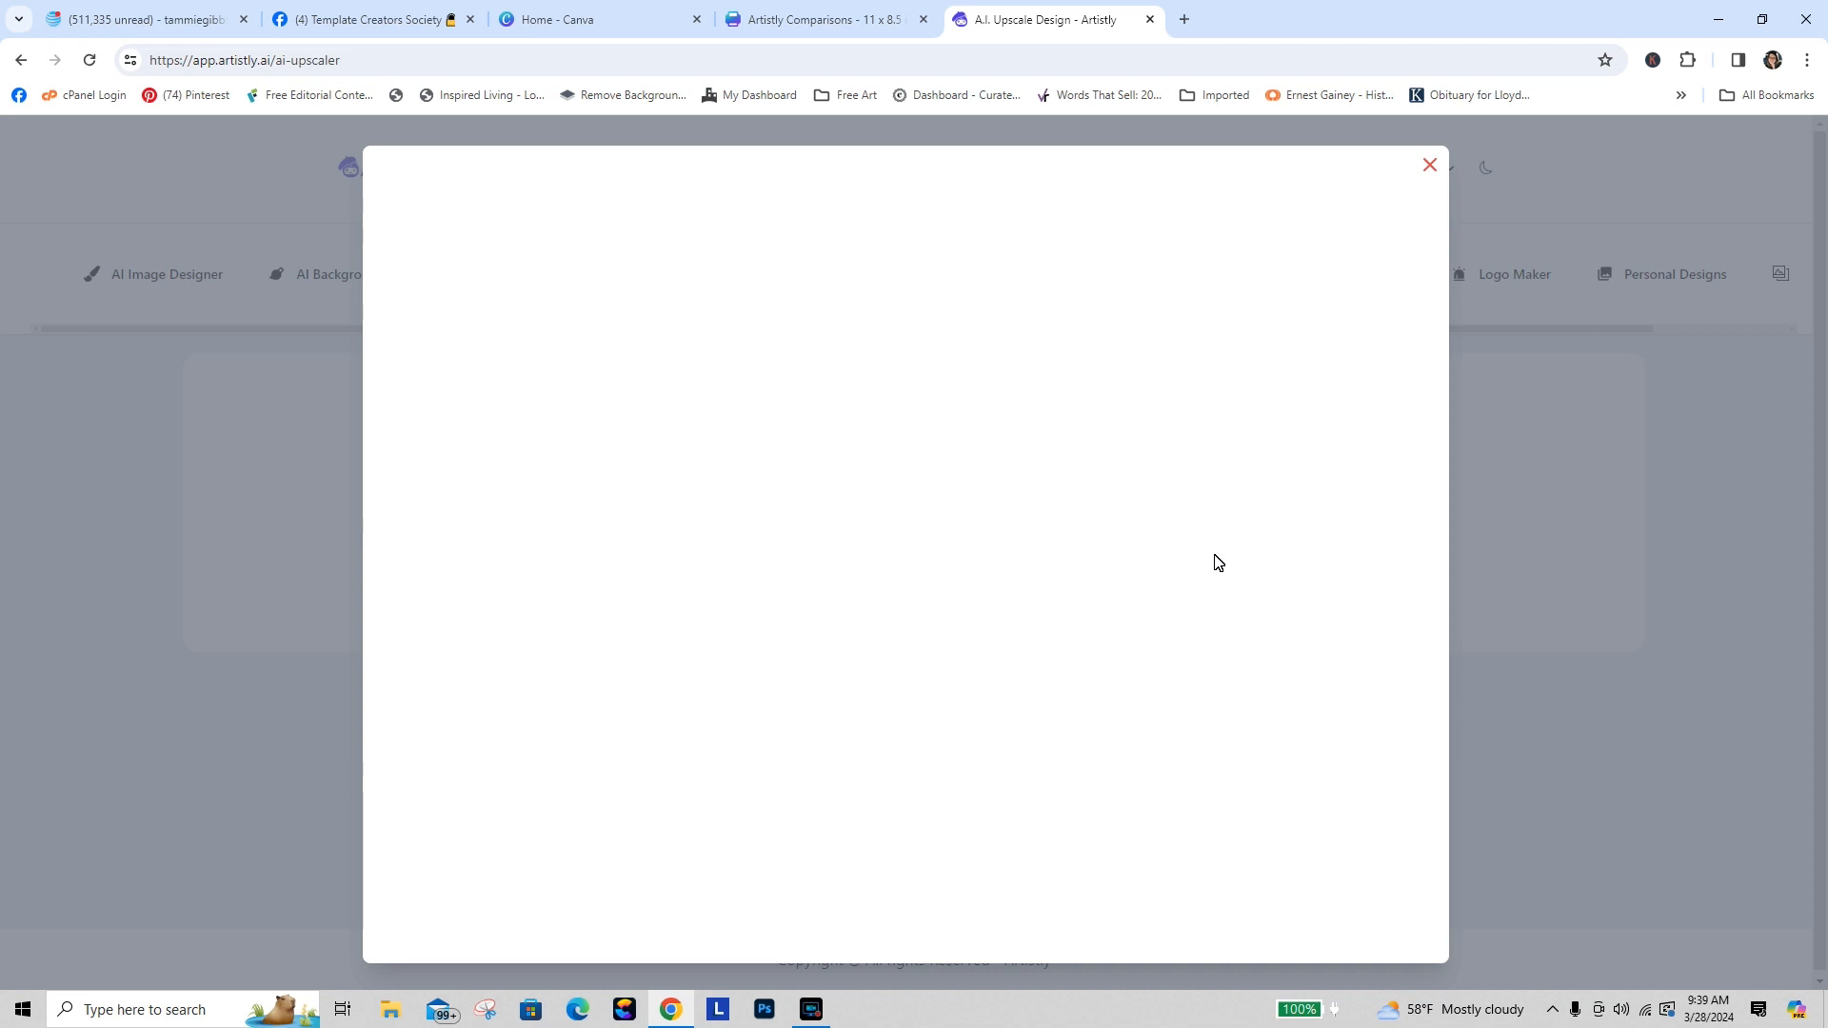
pyautogui.scroll(-15, 1445, 329)
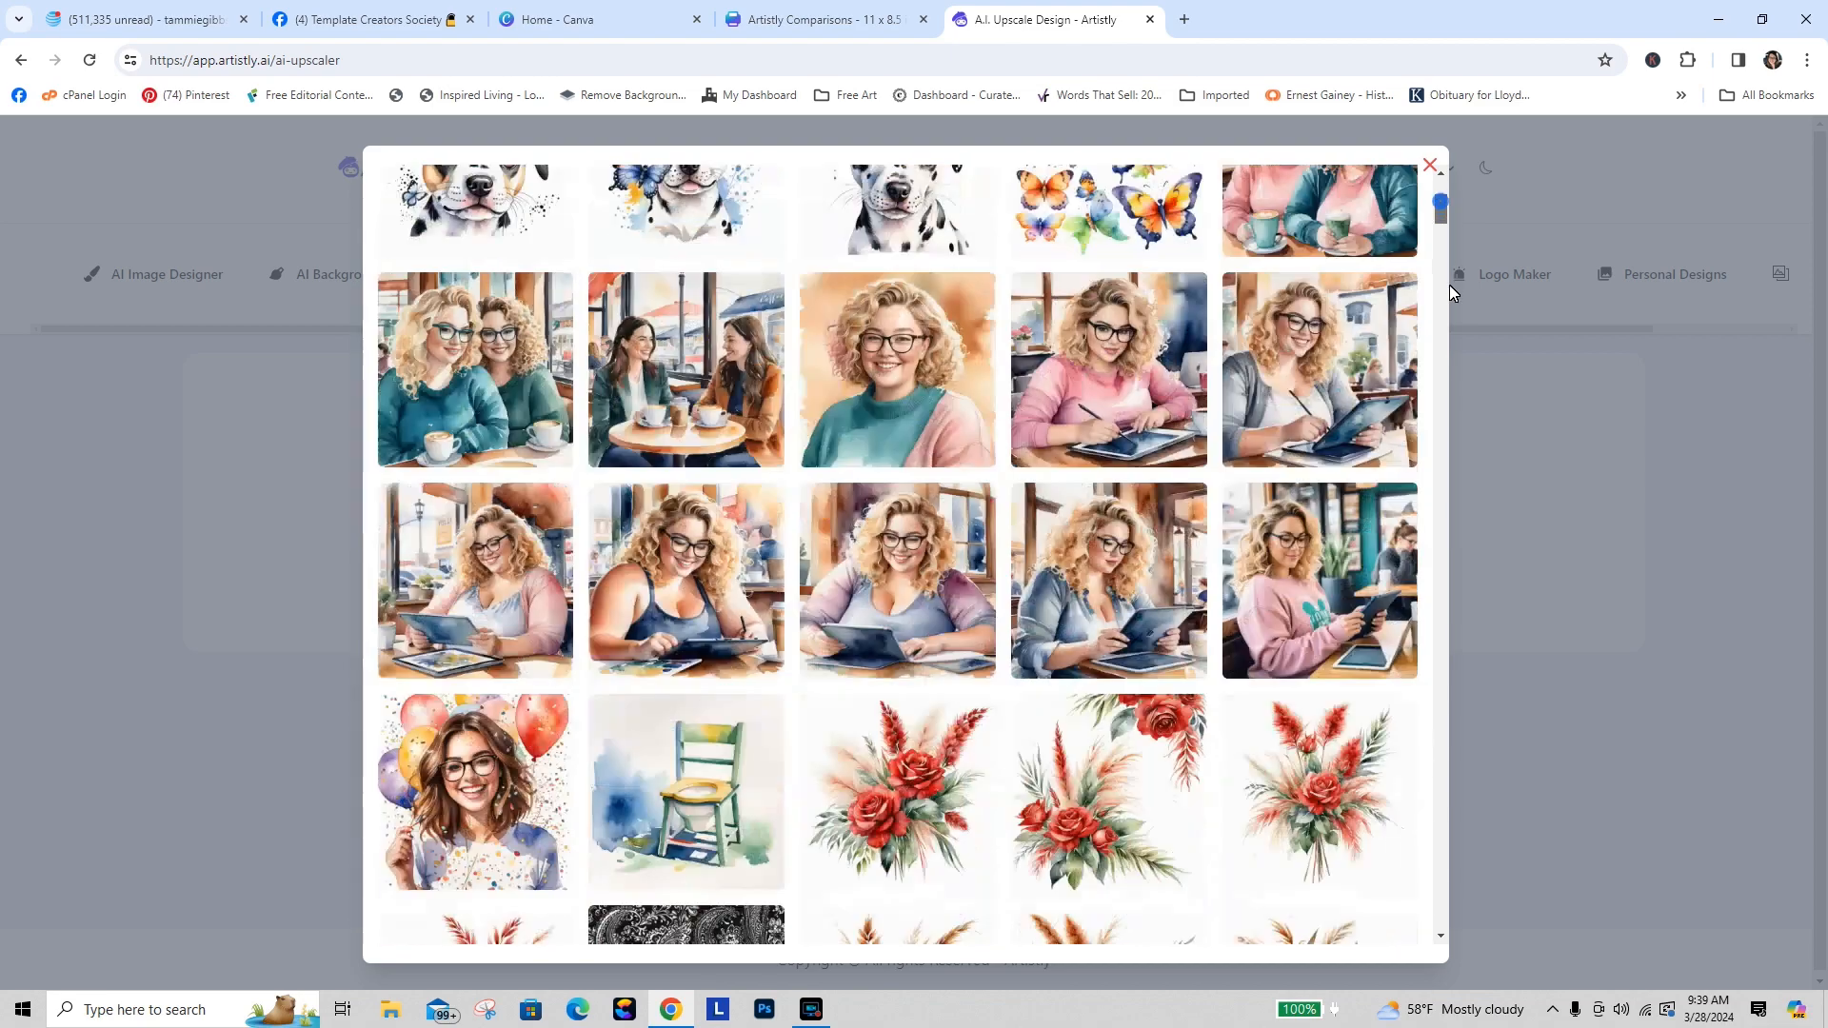
pyautogui.scroll(3, 1449, 339)
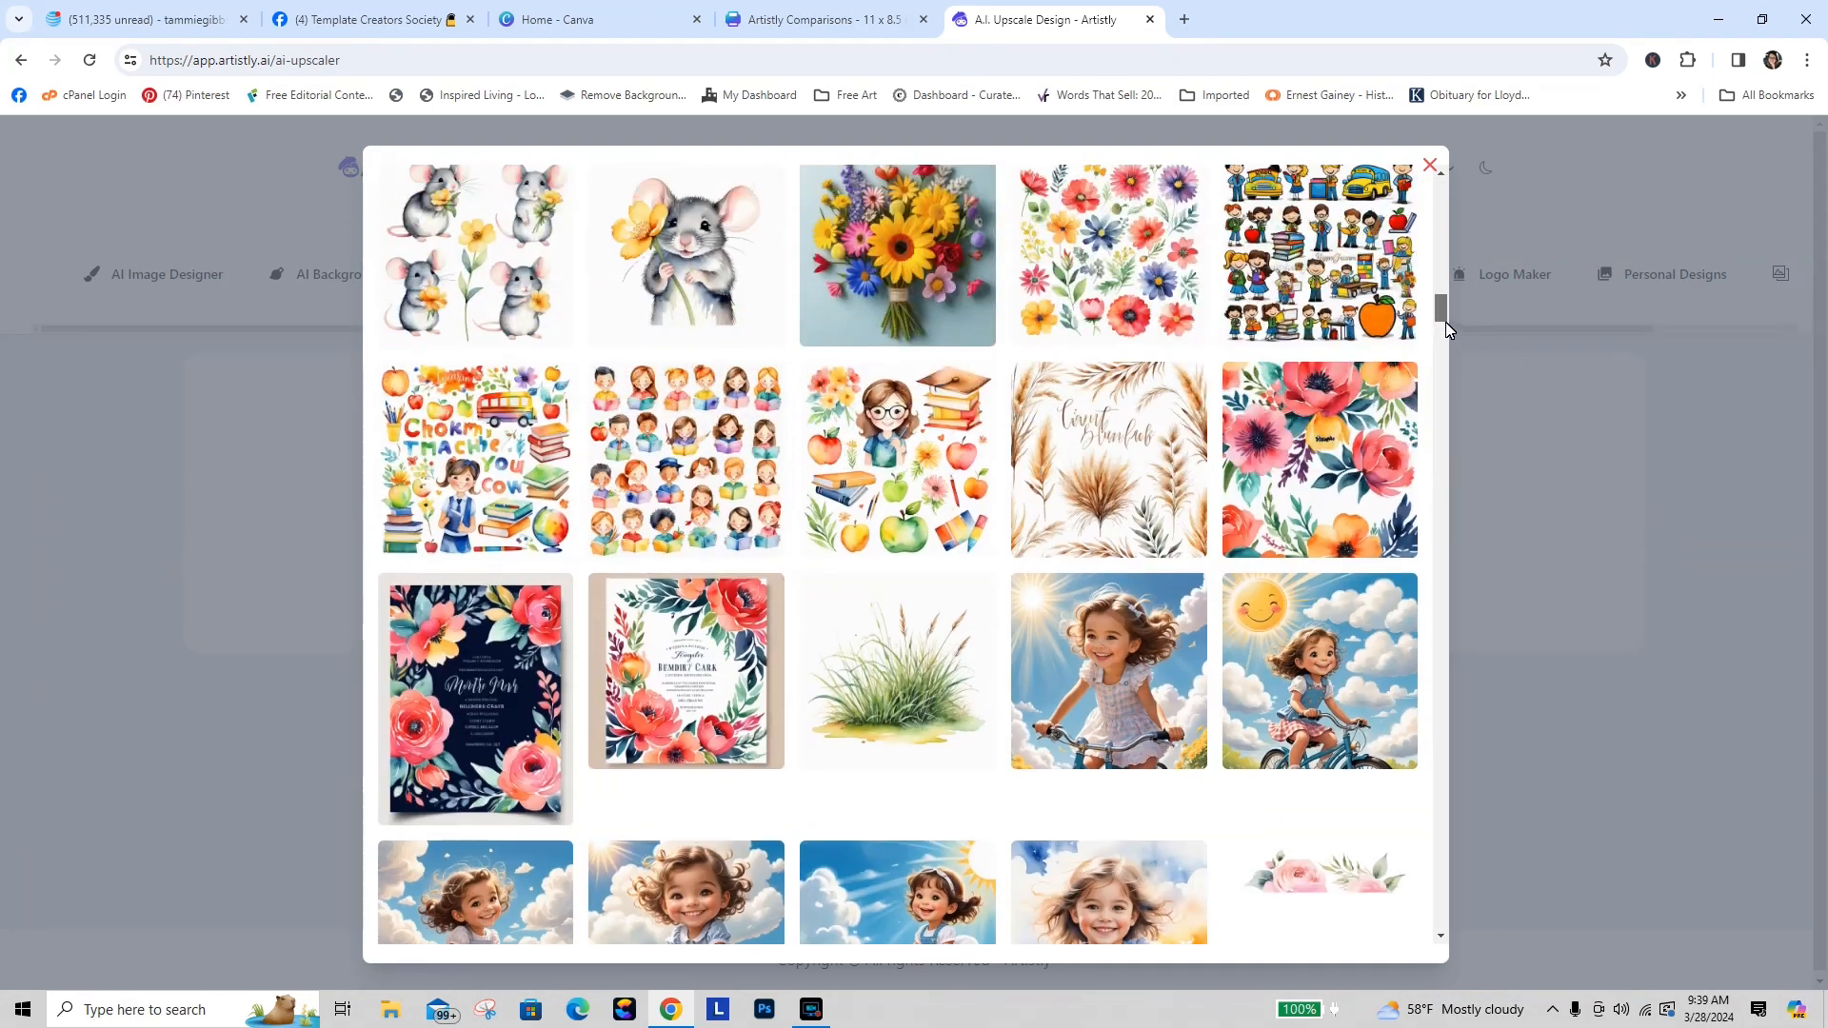
pyautogui.scroll(-4, 1447, 340)
pyautogui.scroll(3, 1447, 333)
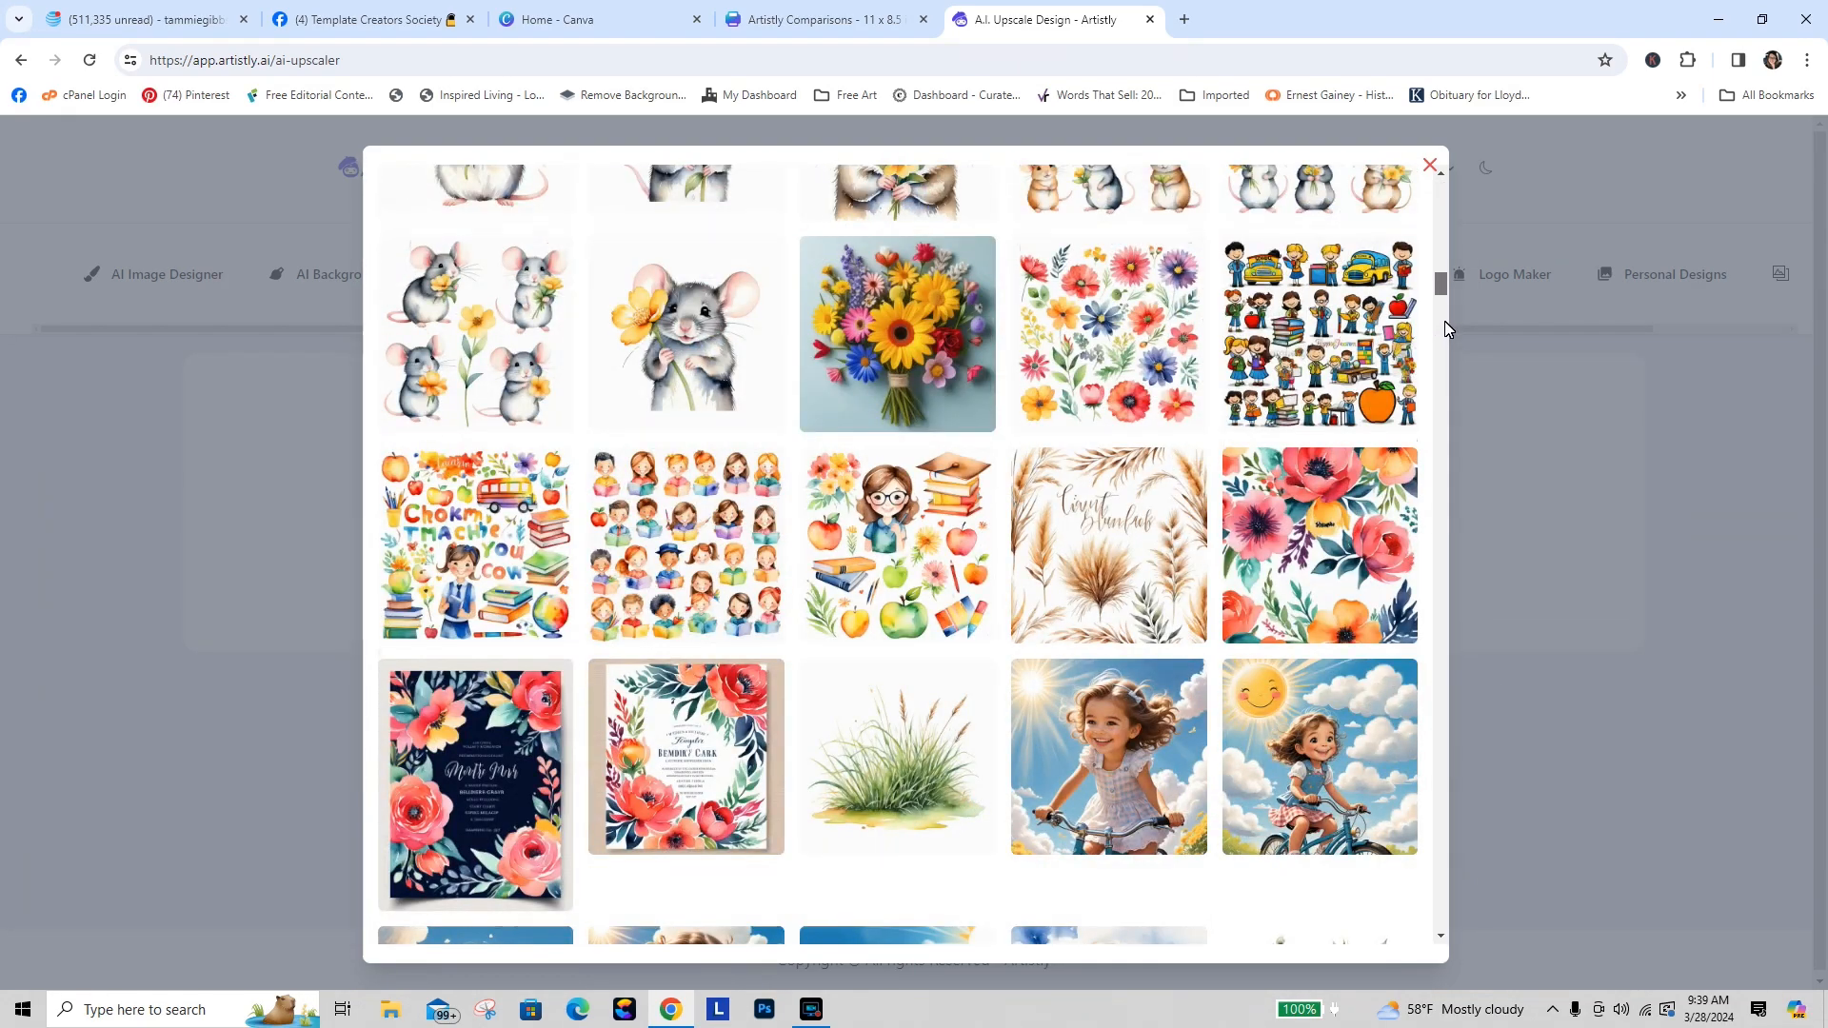
pyautogui.scroll(-1, 1445, 330)
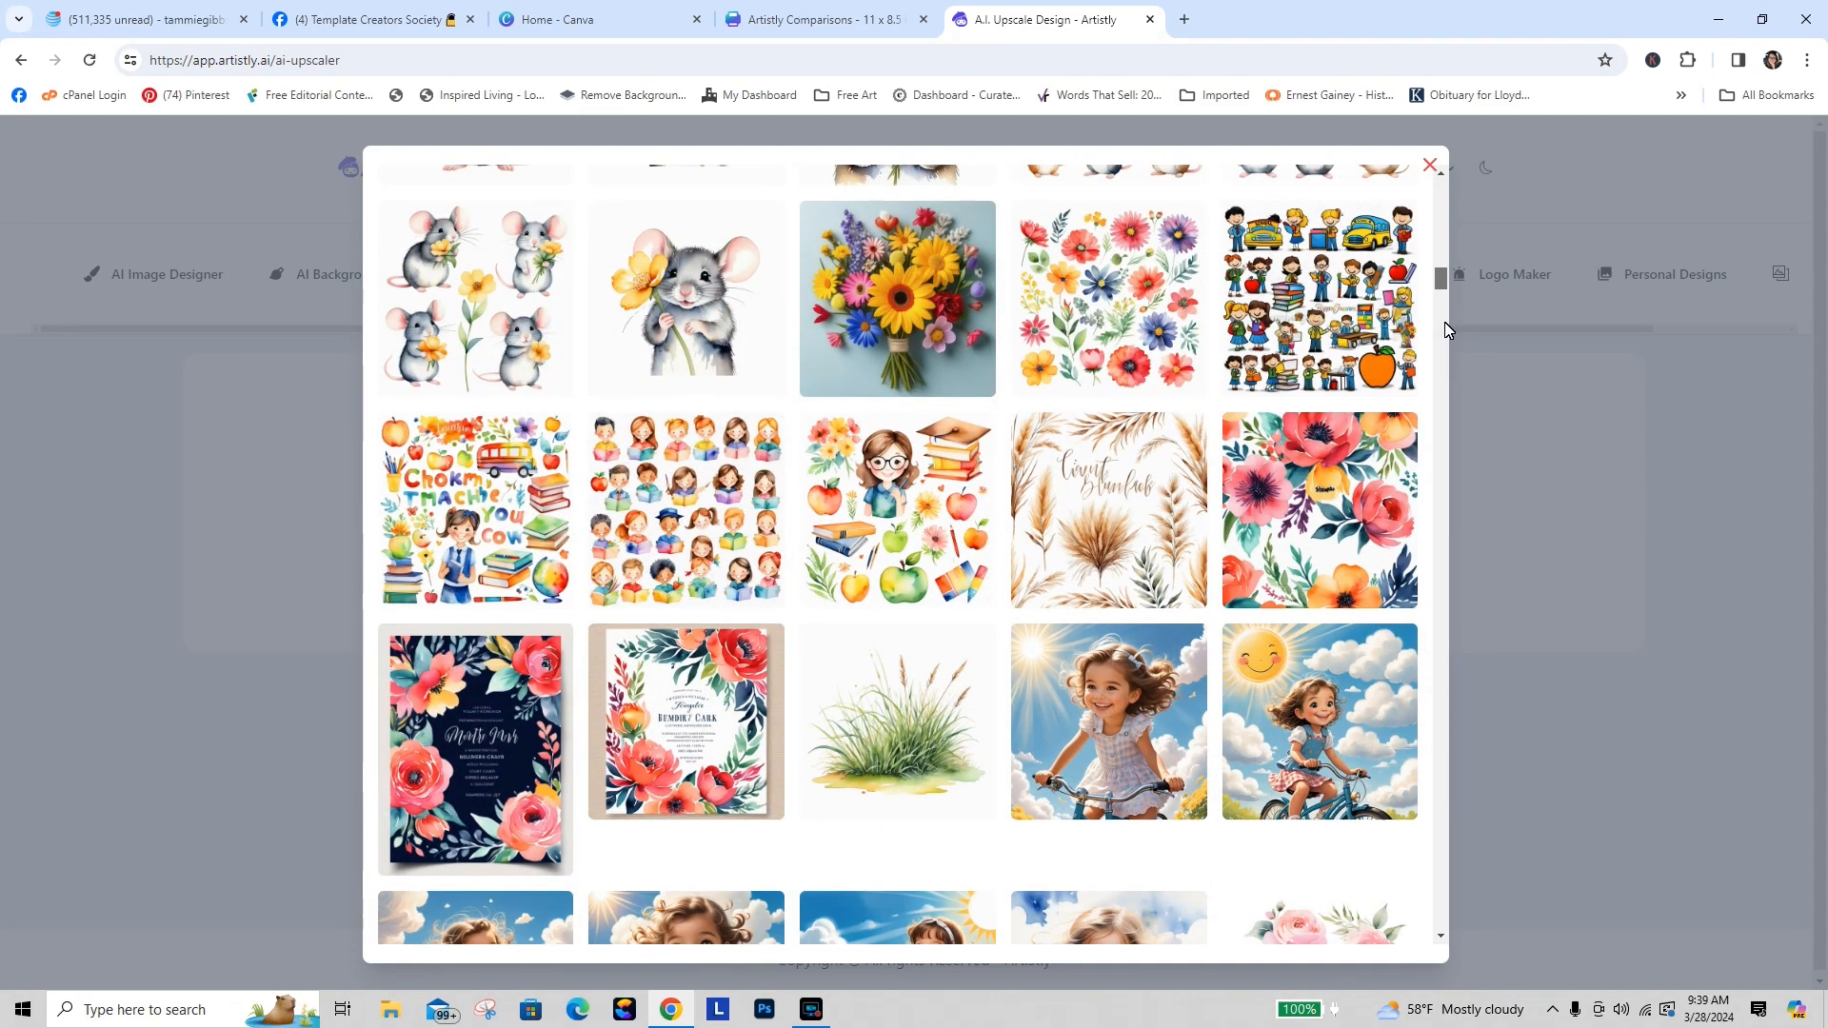
pyautogui.click(897, 513)
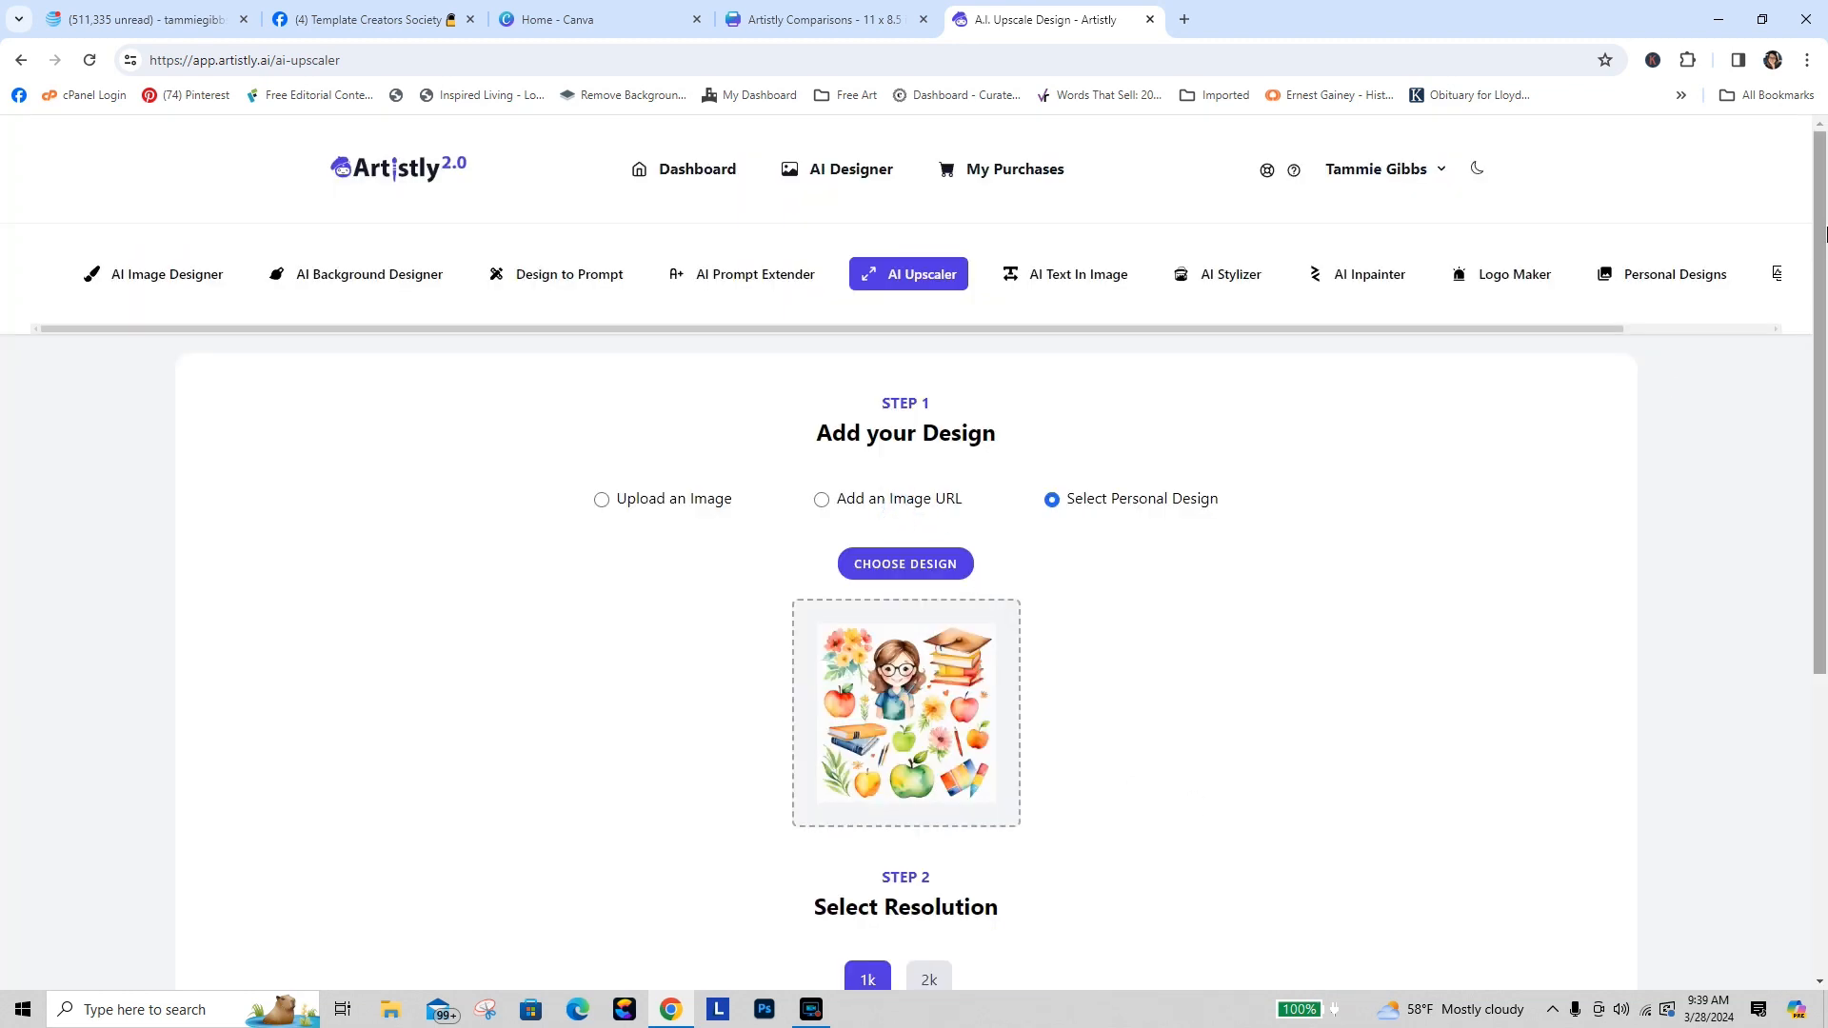
# Step: Set the upscale resolution to 2k and upscale the design
pyautogui.scroll(-5, 1205, 806)
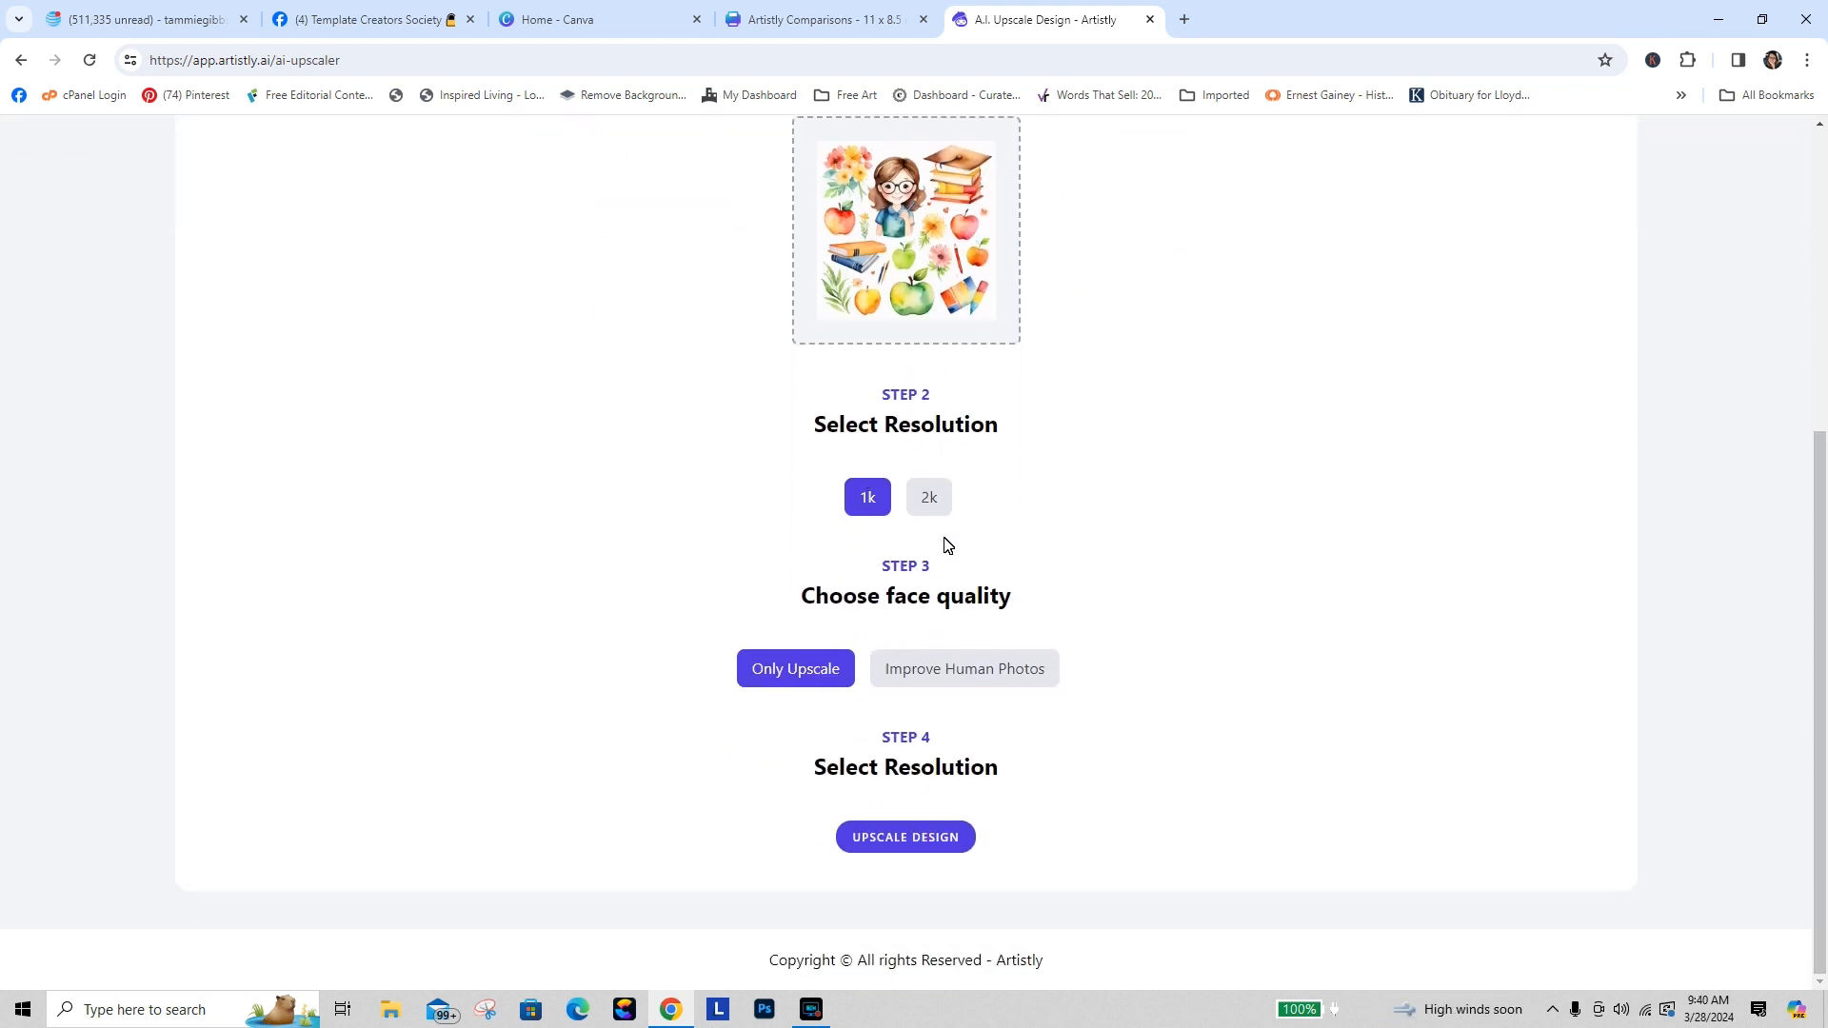
pyautogui.click(930, 501)
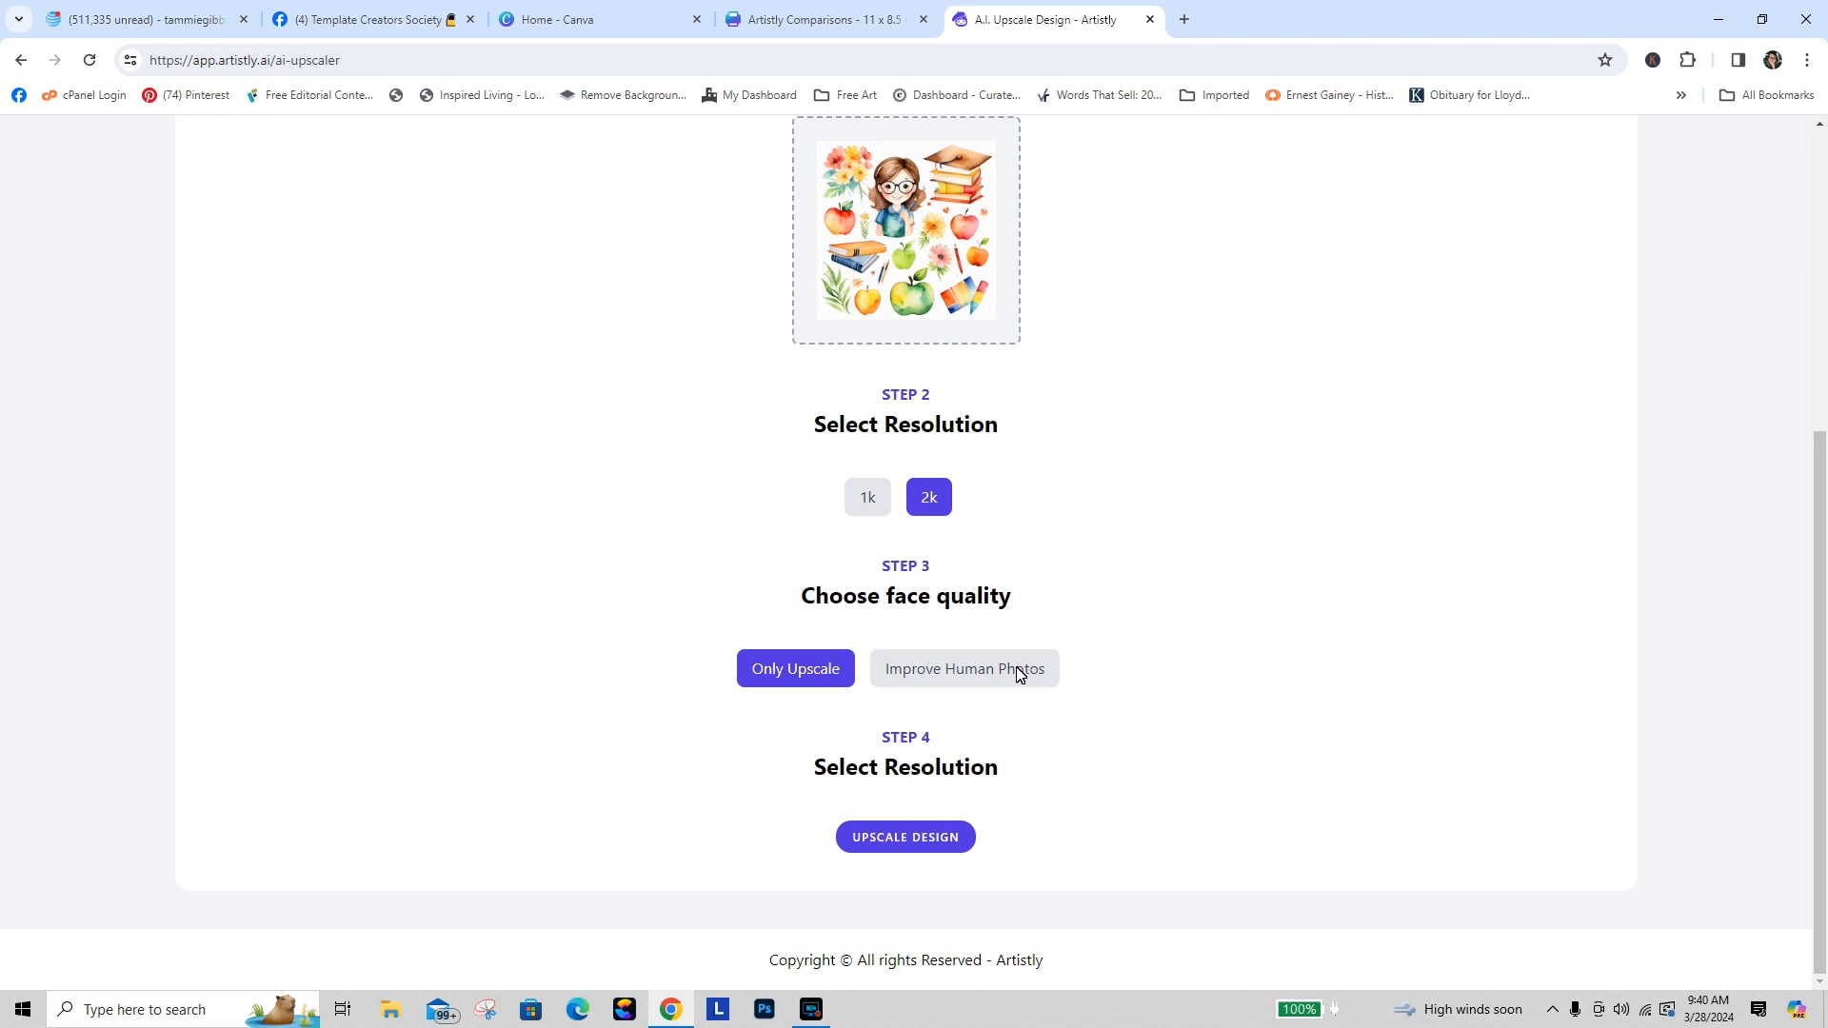
pyautogui.click(914, 837)
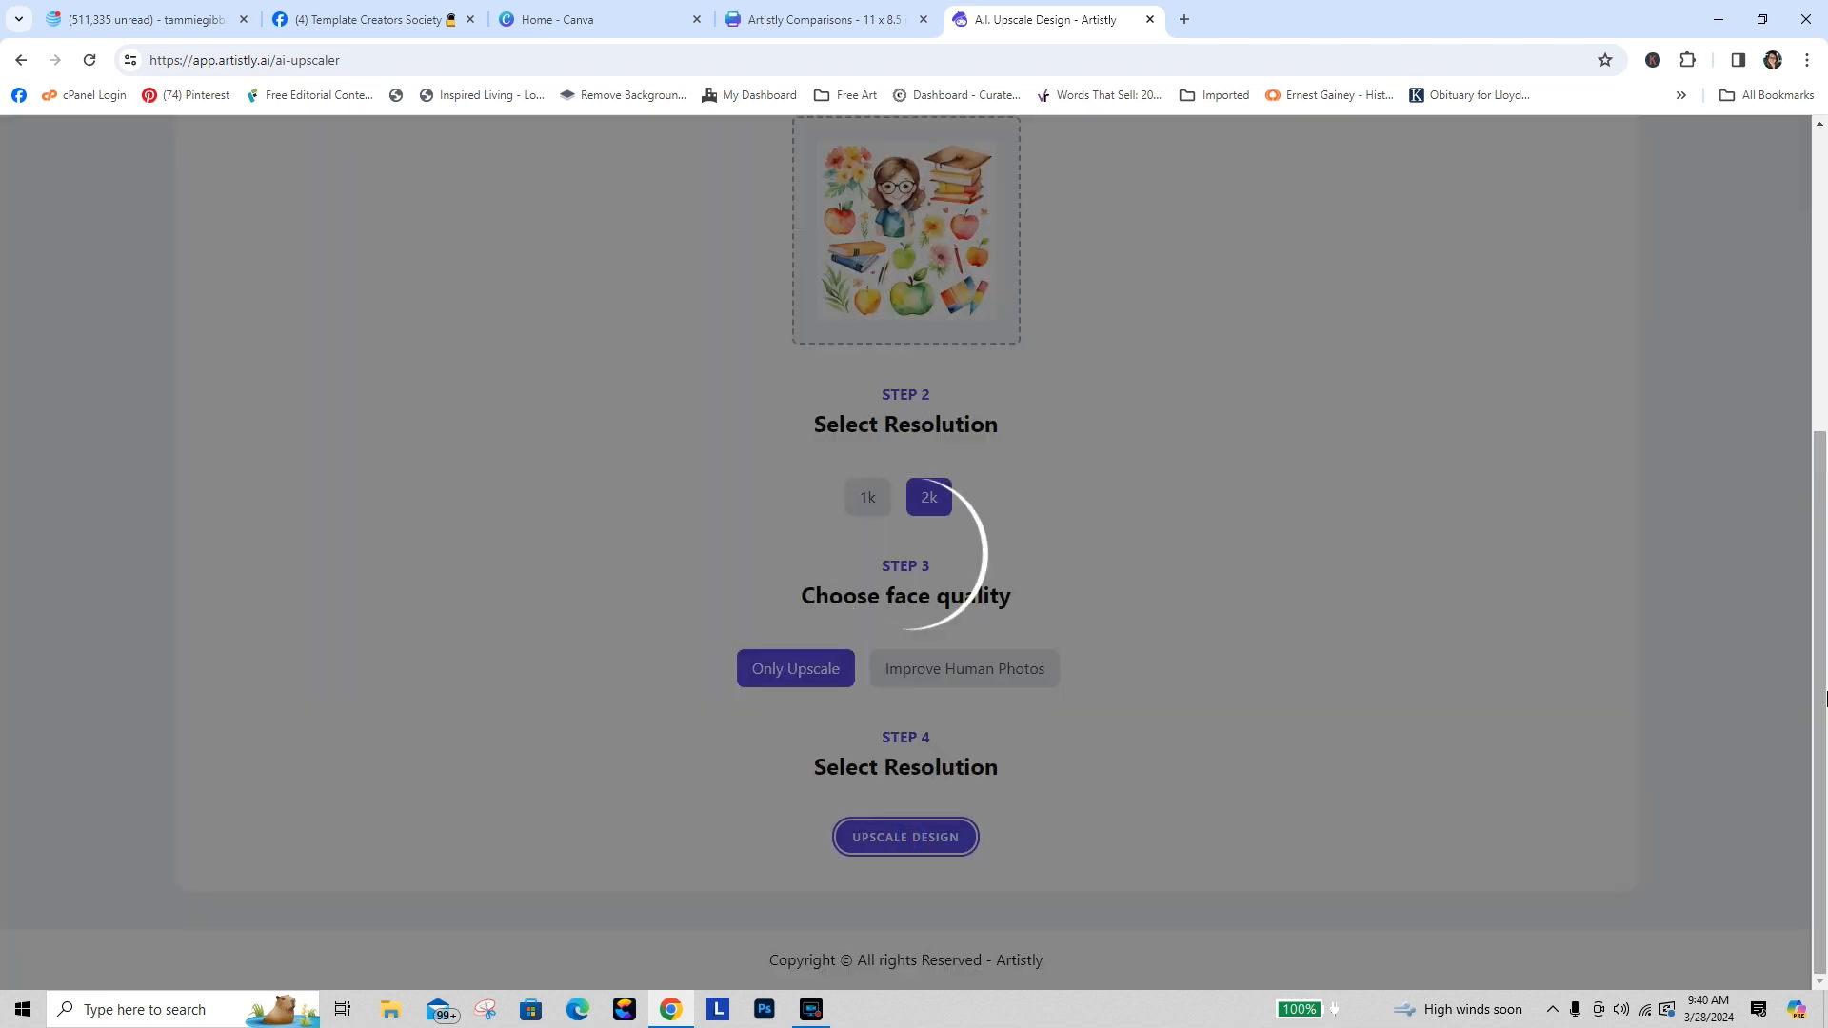
# Step: Switch to the Canva home page
pyautogui.scroll(3, 1802, 479)
pyautogui.scroll(1, 1799, 466)
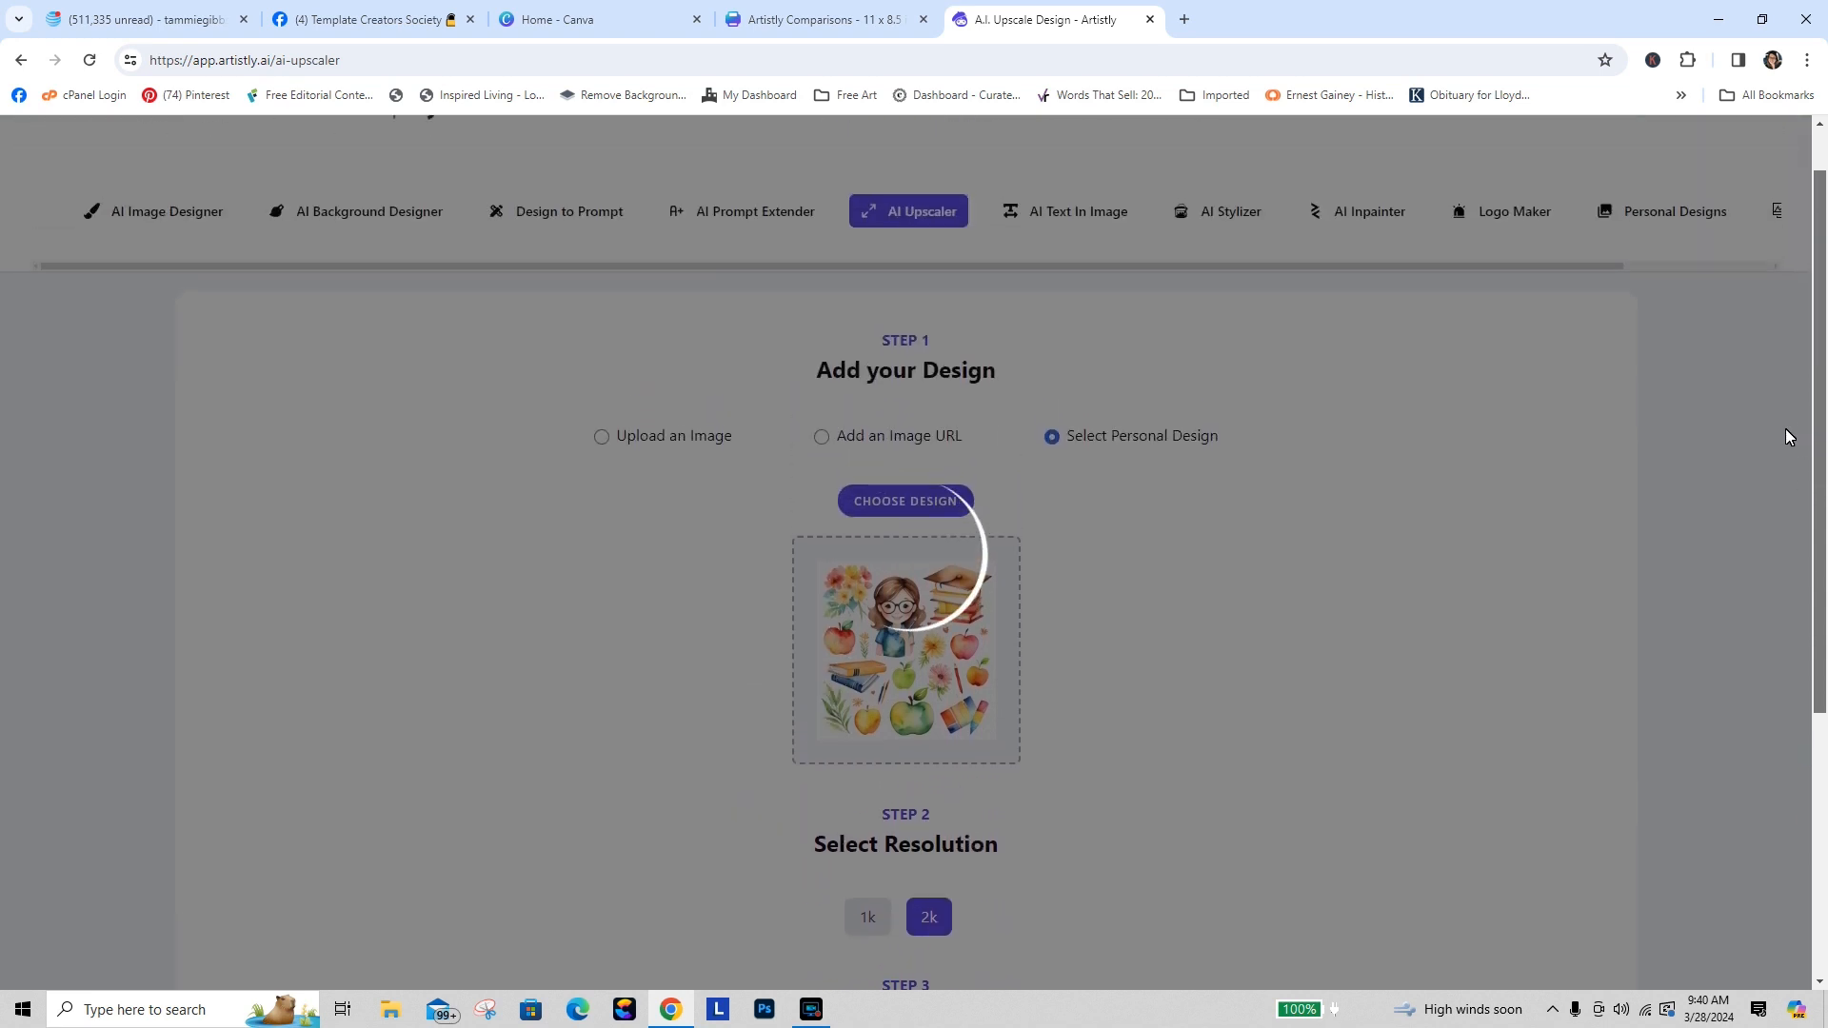
pyautogui.click(868, 29)
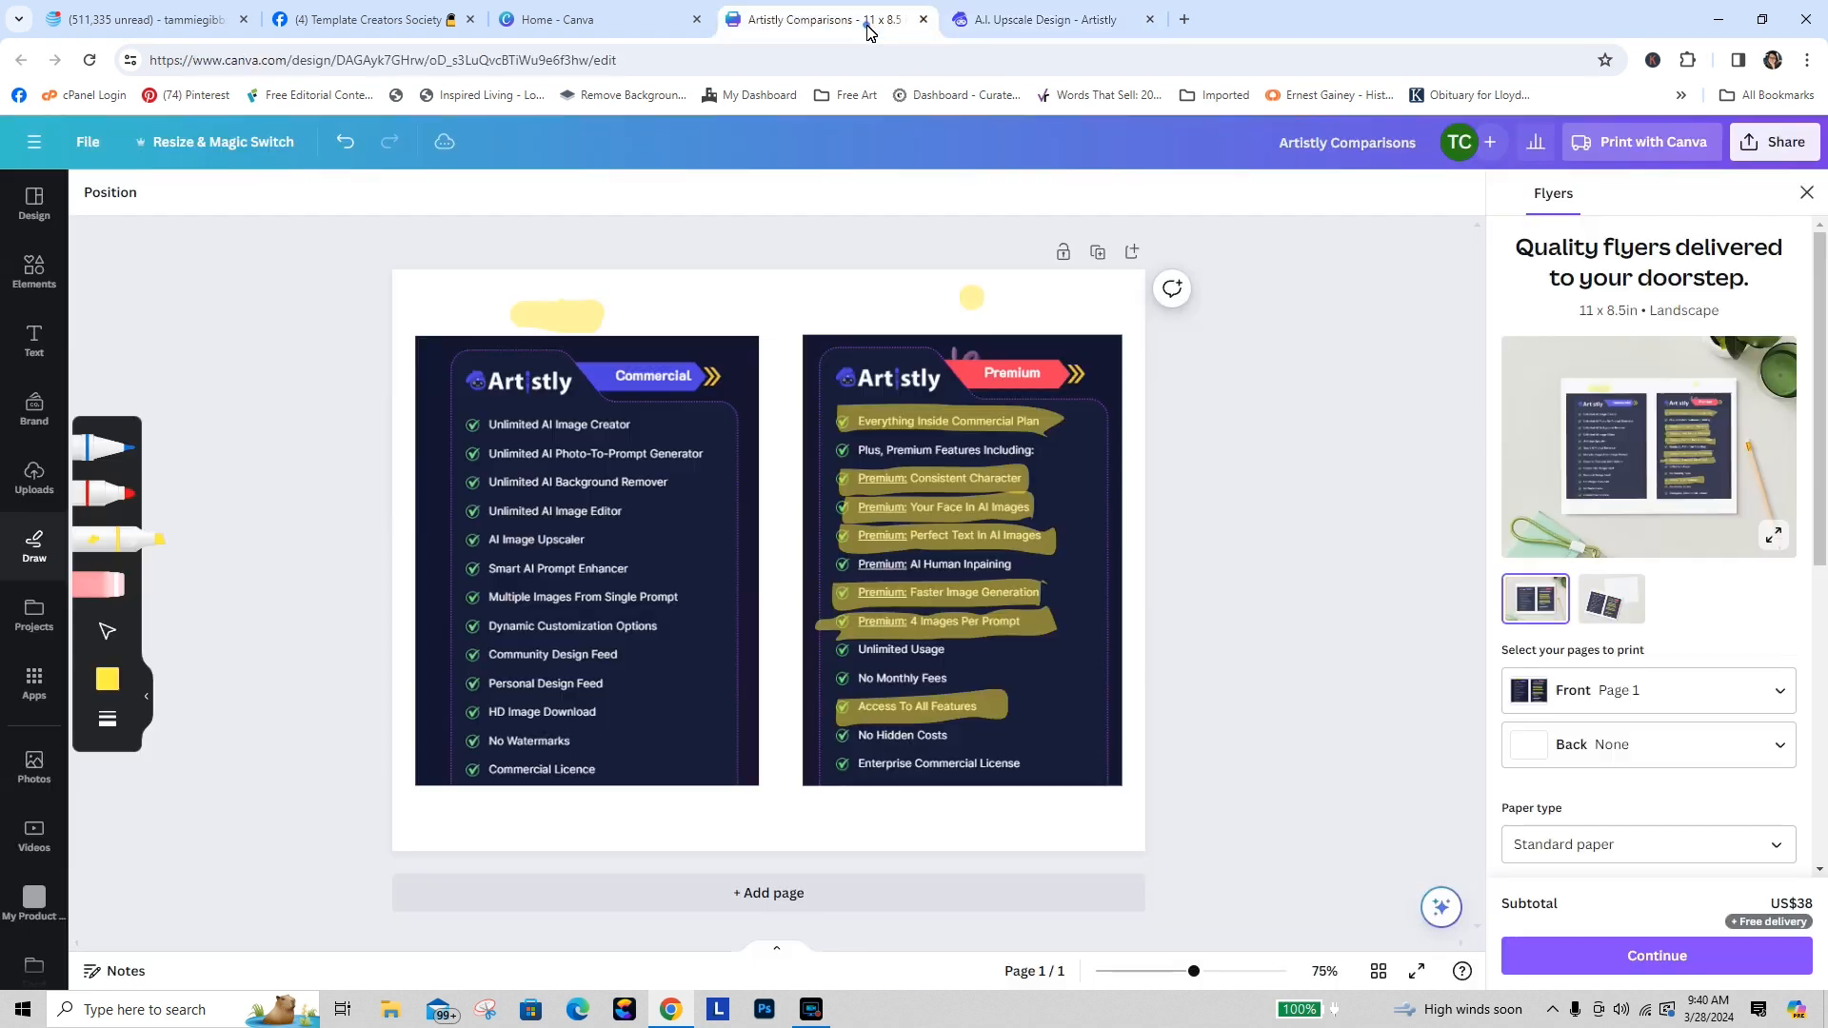
pyautogui.click(600, 21)
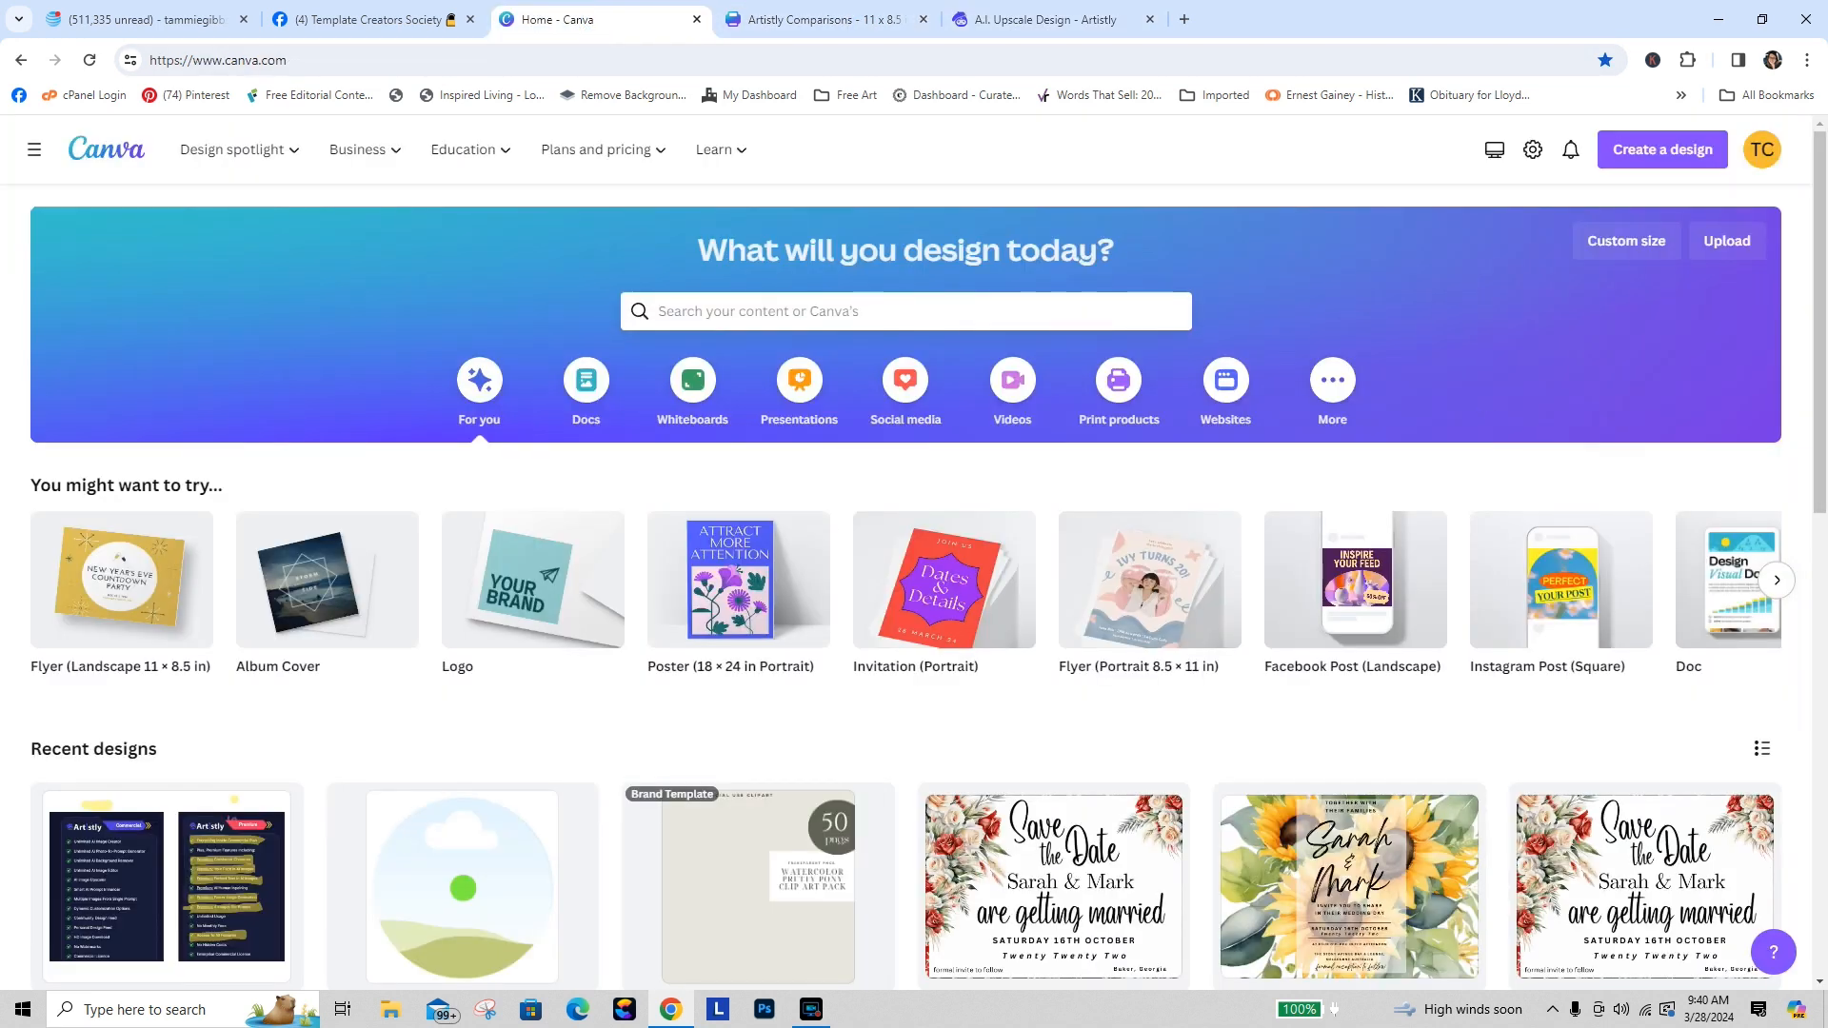
# Step: Open the 5000 x5000 Clip Art Pack Template from recent designs and use it as a new copy
pyautogui.scroll(-4, 1821, 178)
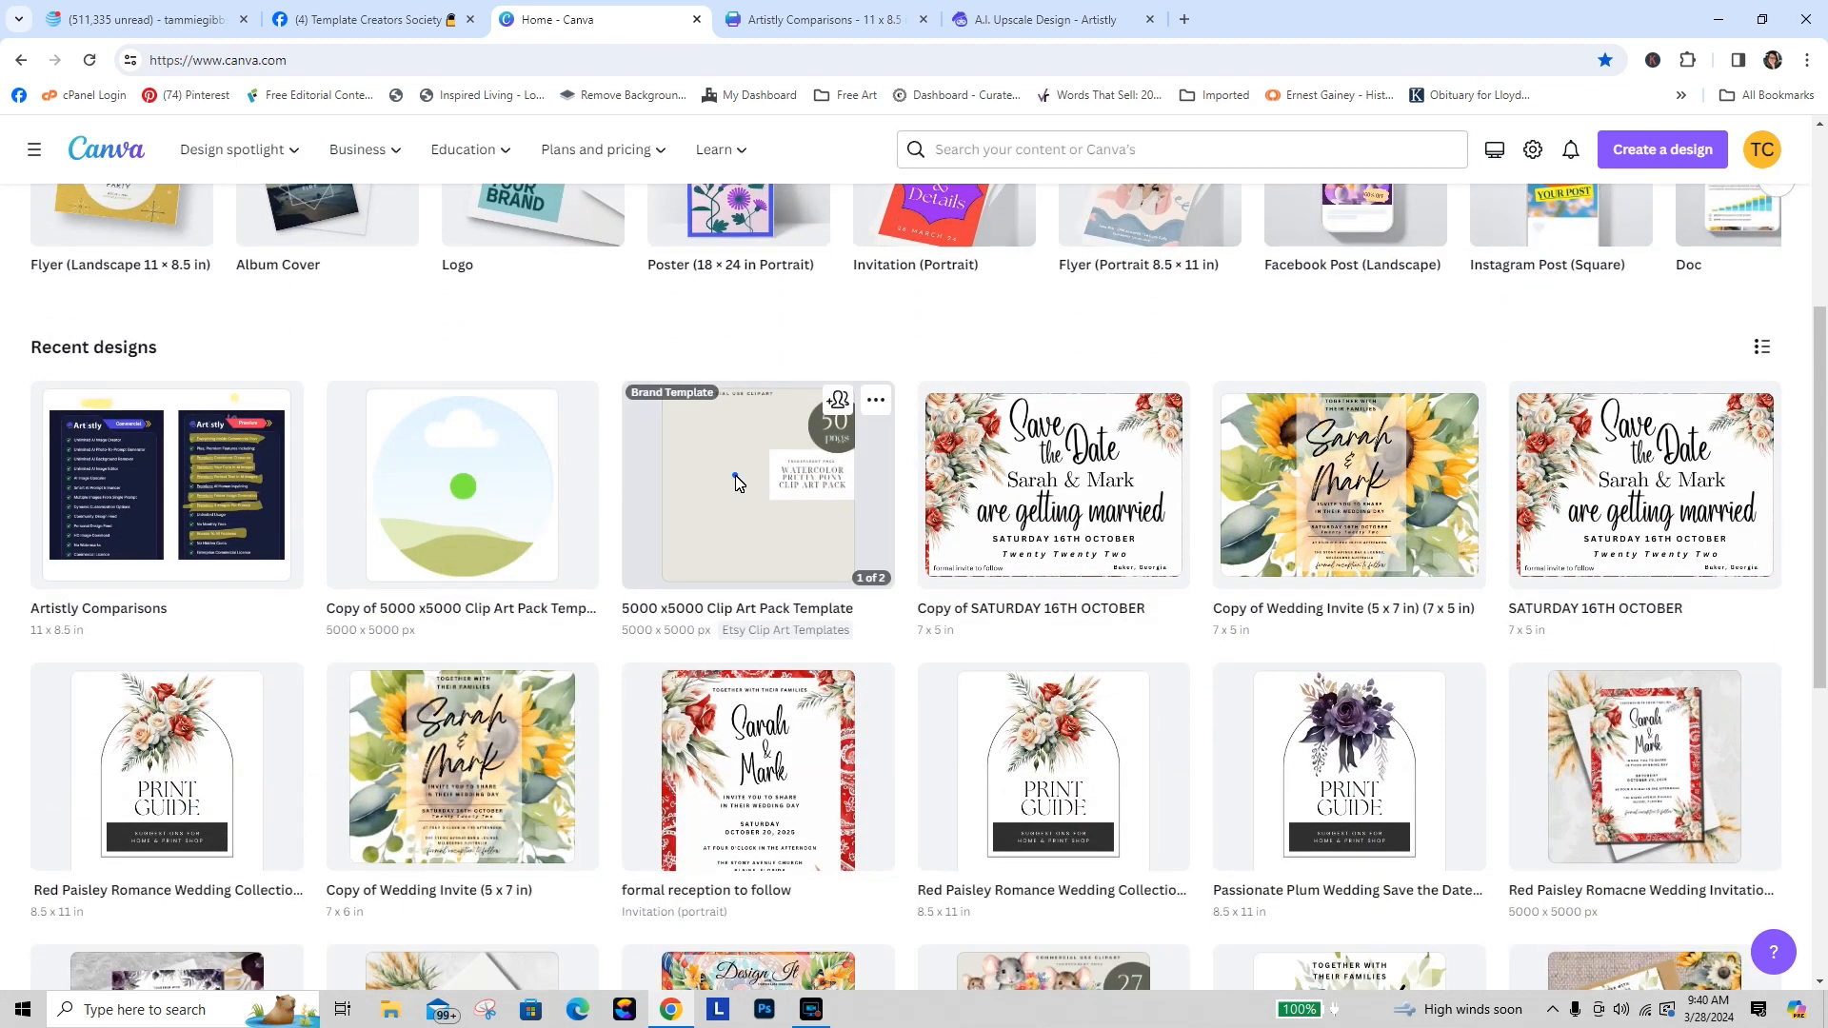
pyautogui.click(735, 481)
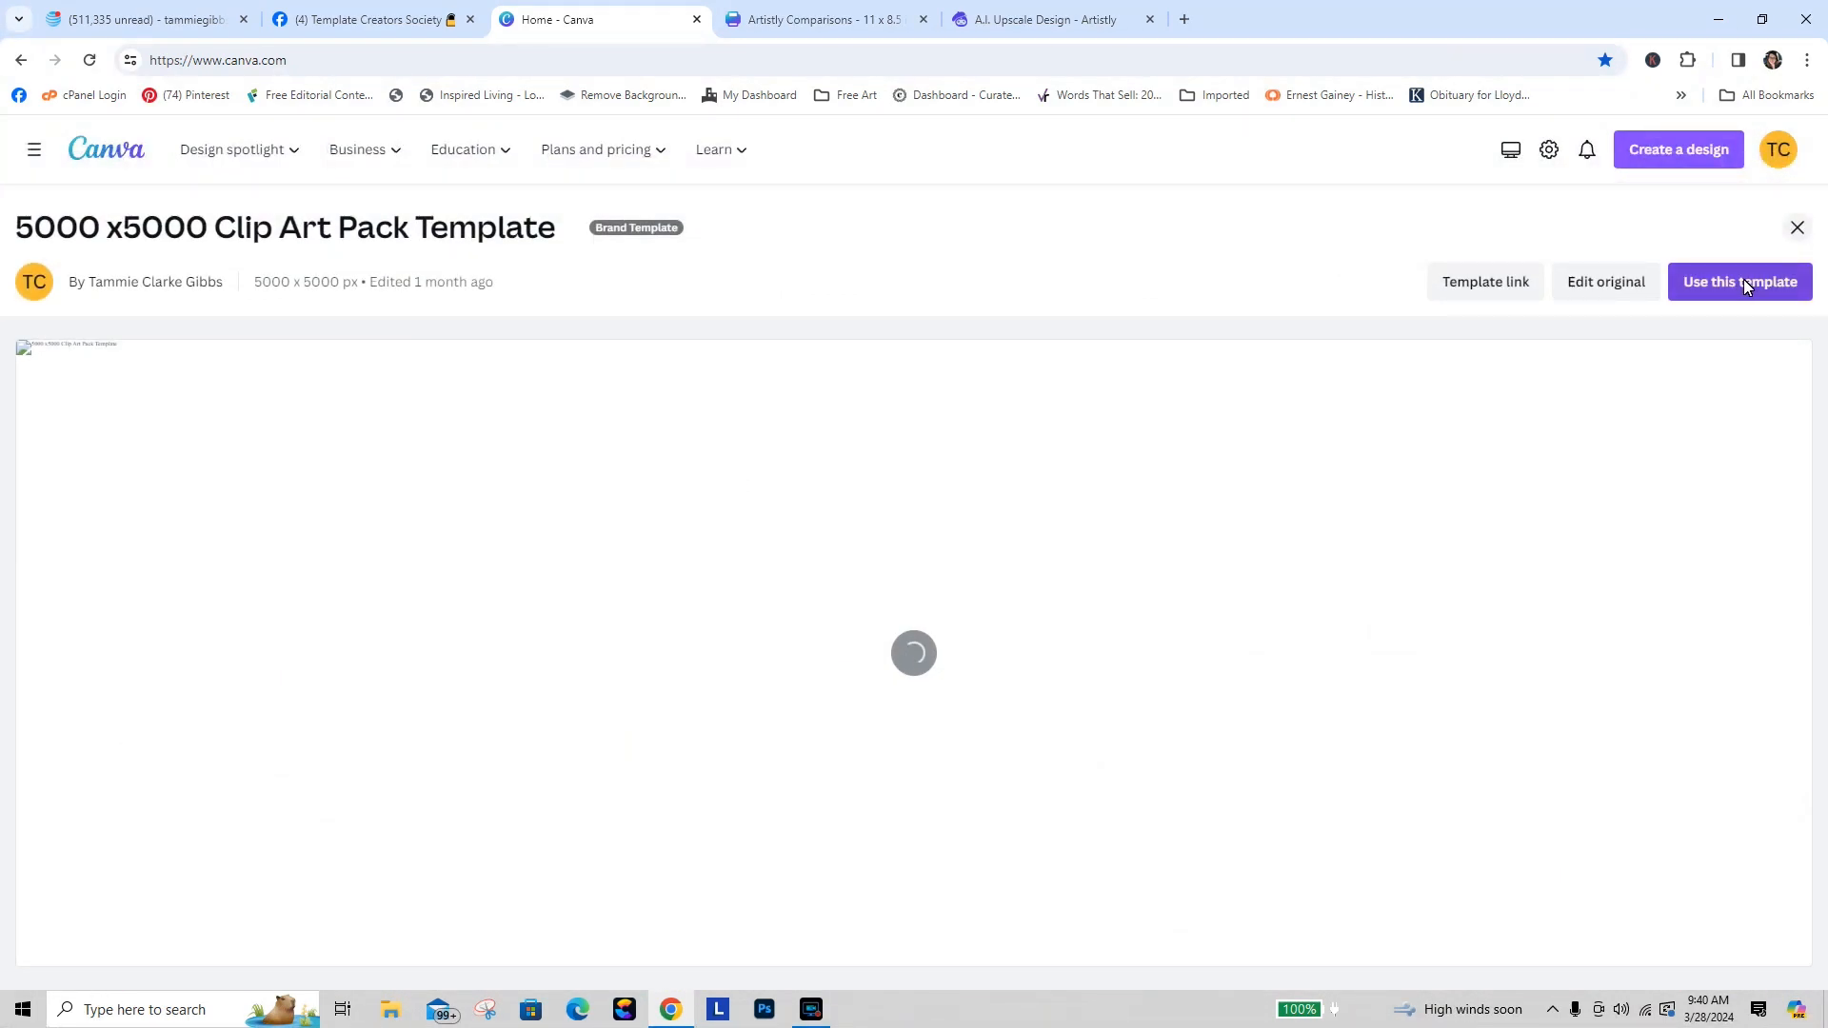
pyautogui.click(1743, 280)
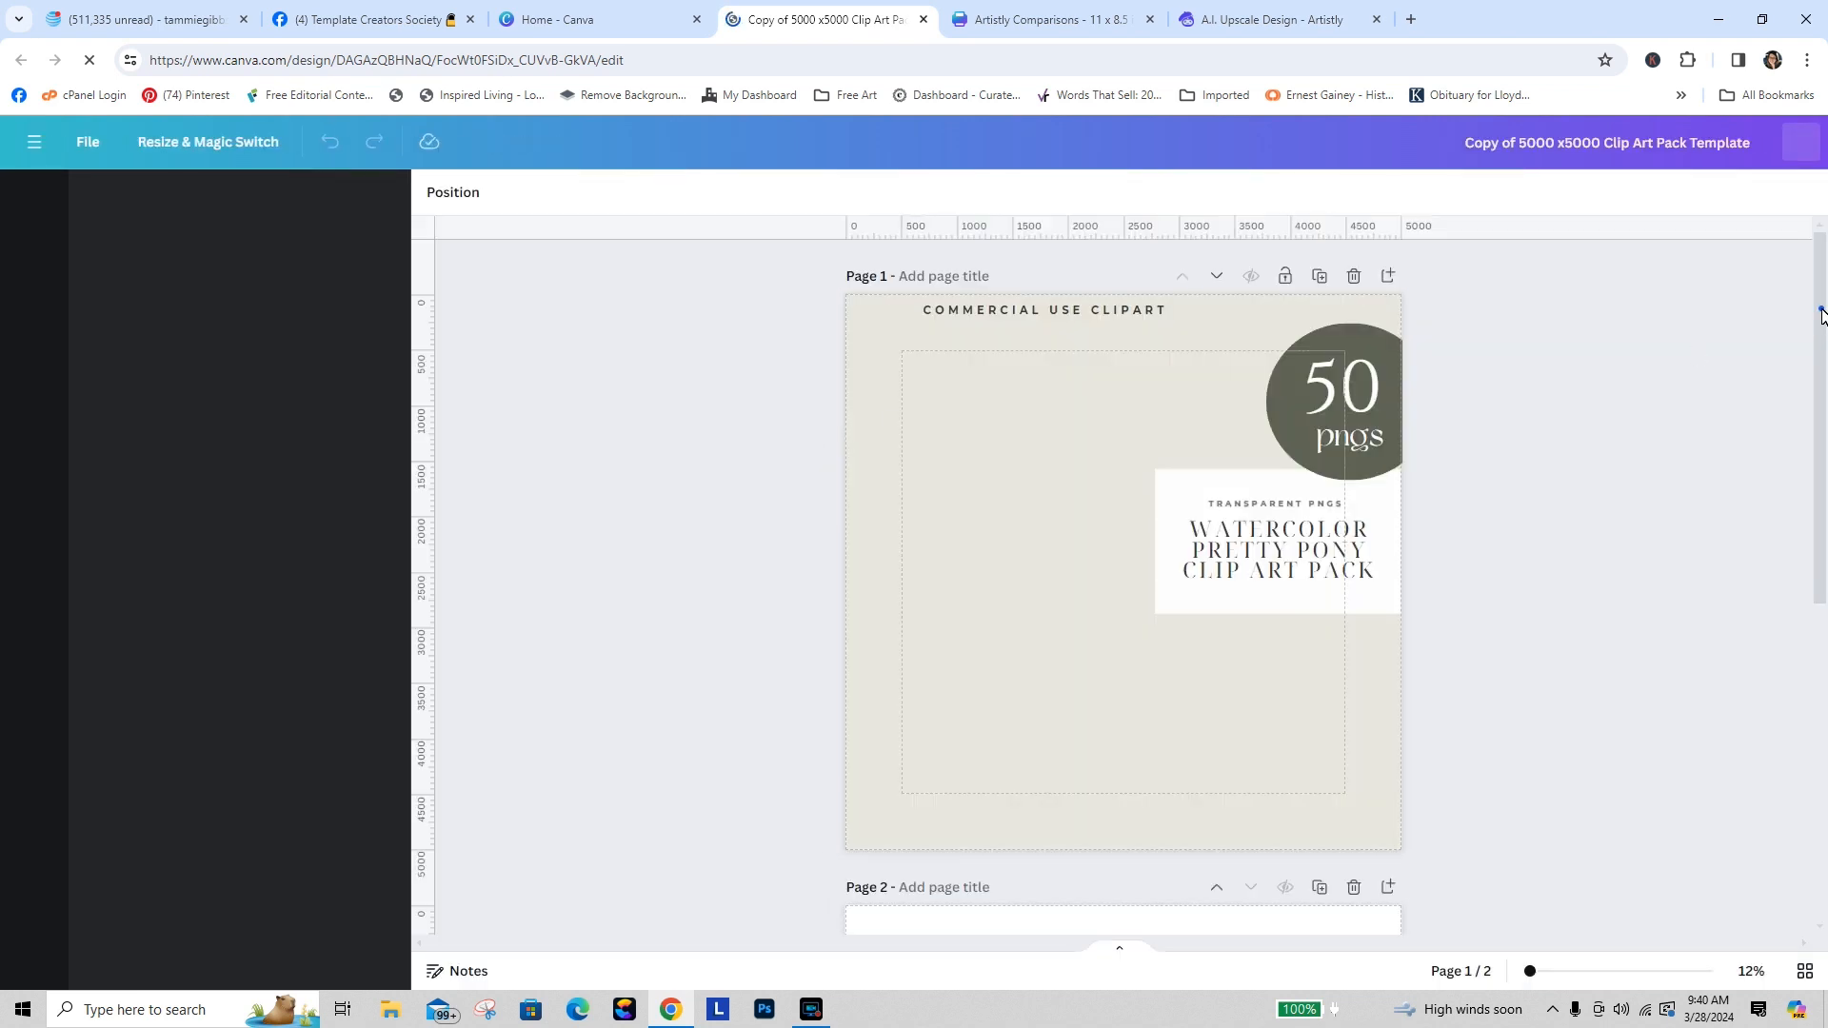
pyautogui.moveTo(1820, 314); pyautogui.dragTo(1819, 452)
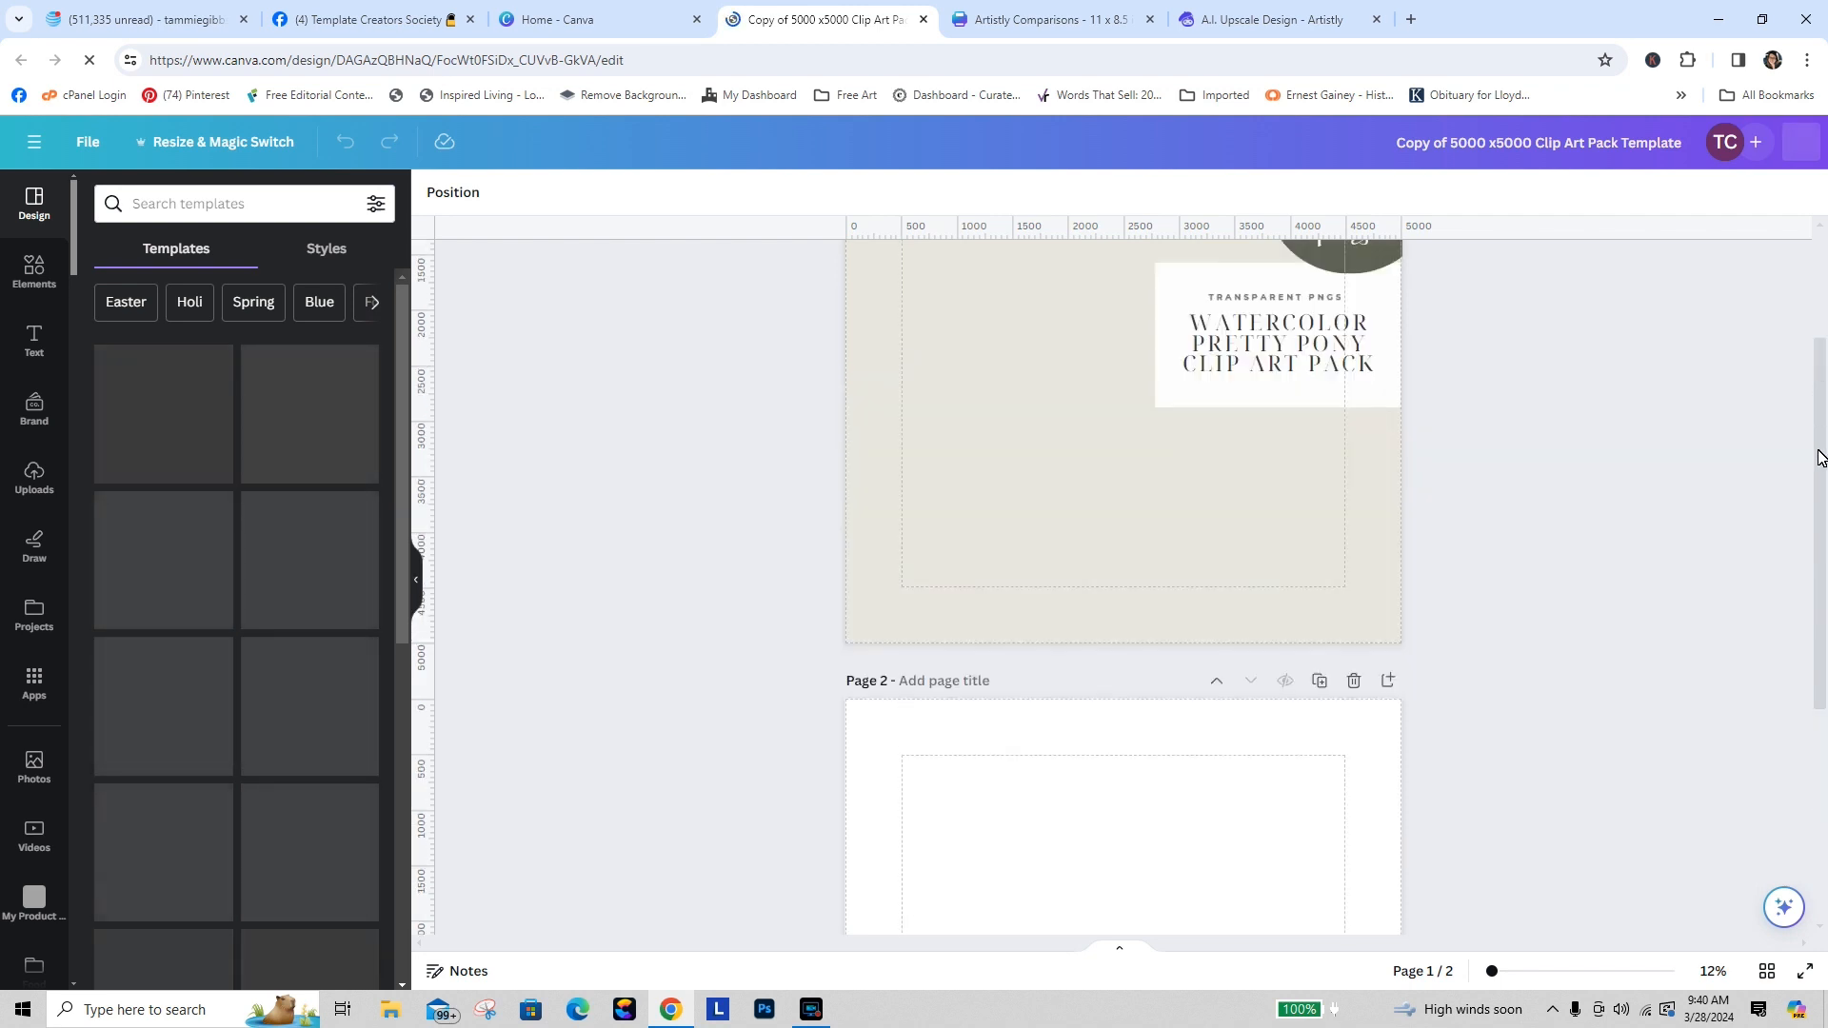
# Step: Replace "PRETTY PONY" in the cover title with "SCHOOL DAYS"
pyautogui.click(1285, 348)
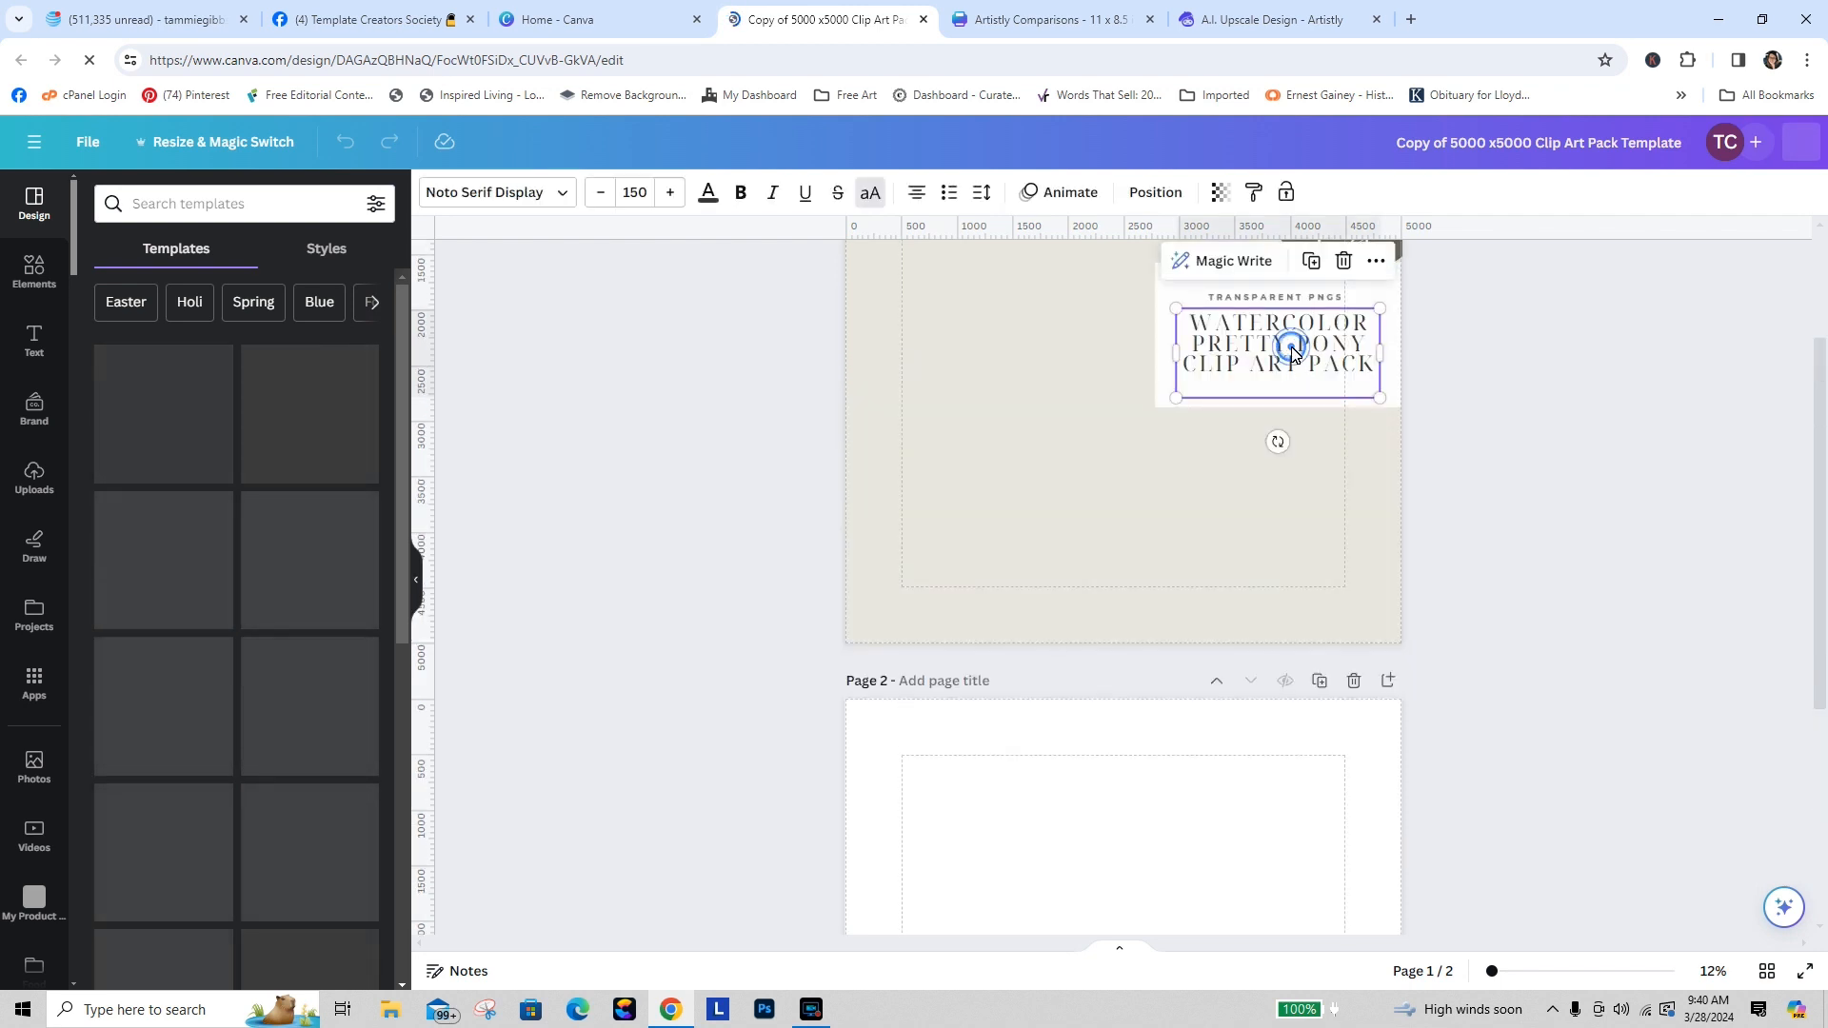
pyautogui.click(1201, 348)
pyautogui.moveTo(1197, 348); pyautogui.dragTo(1377, 352)
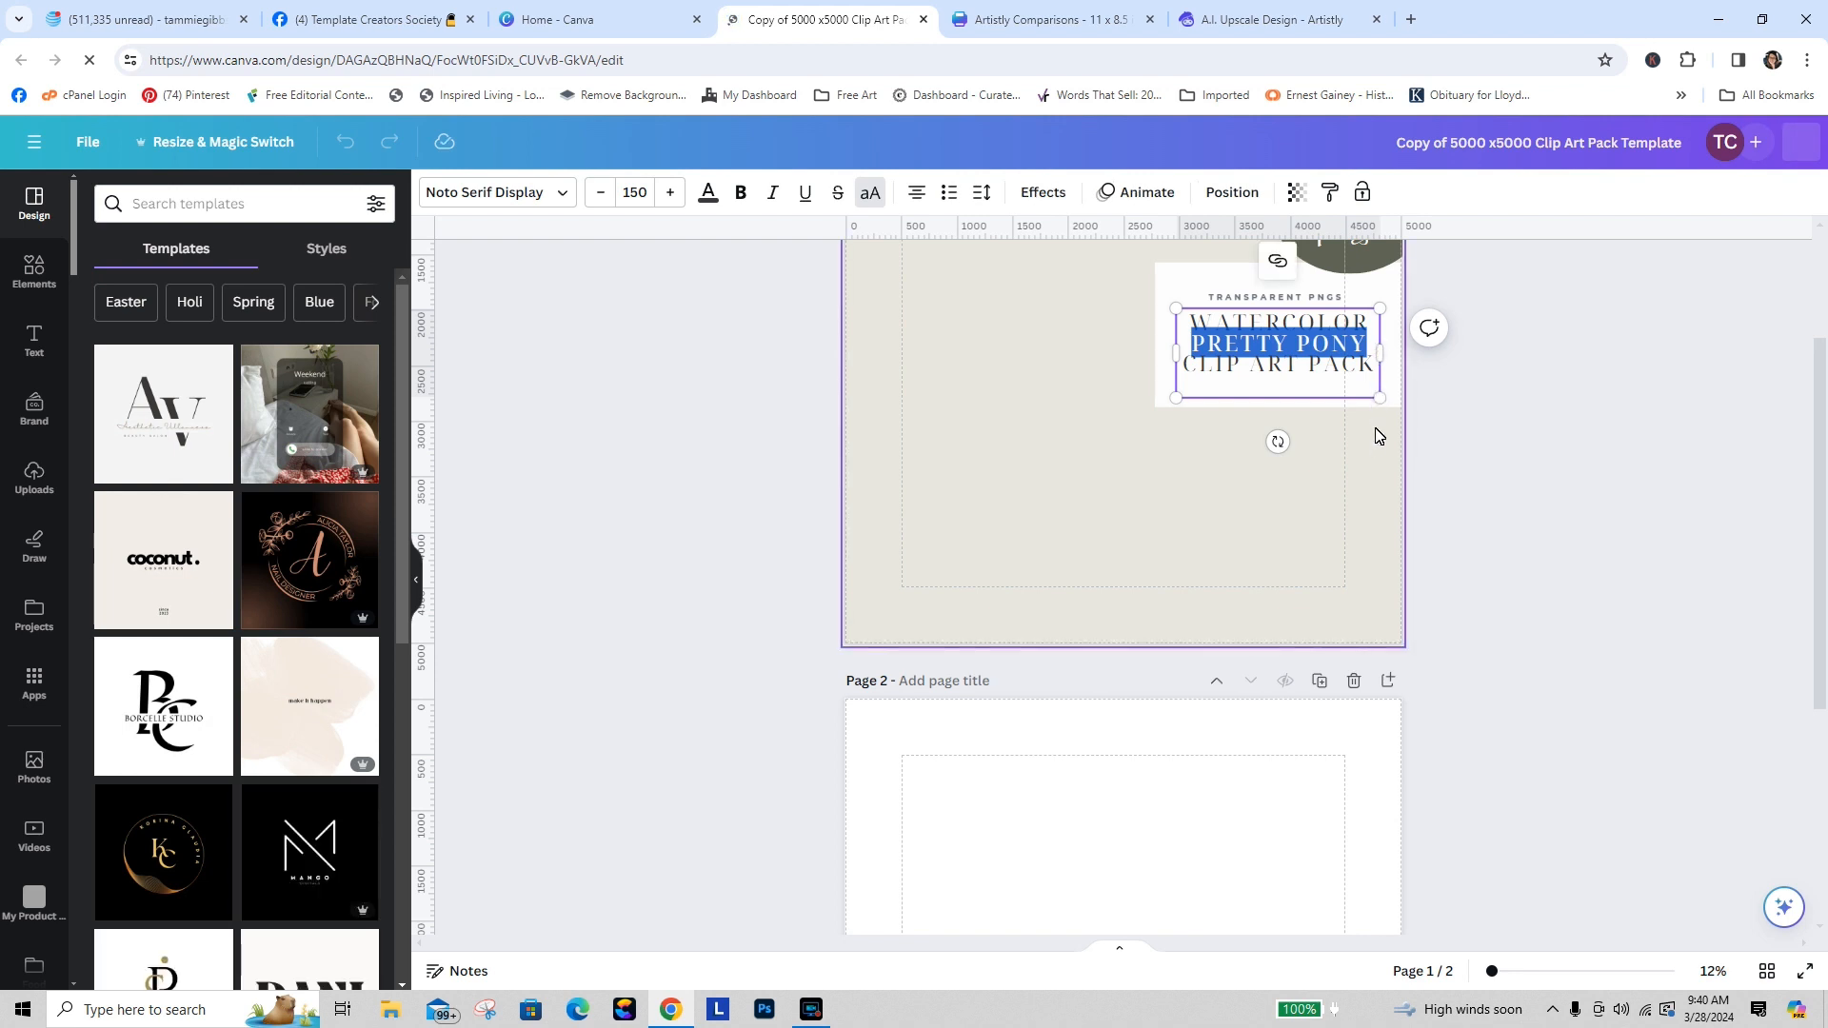
pyautogui.write('SCH')
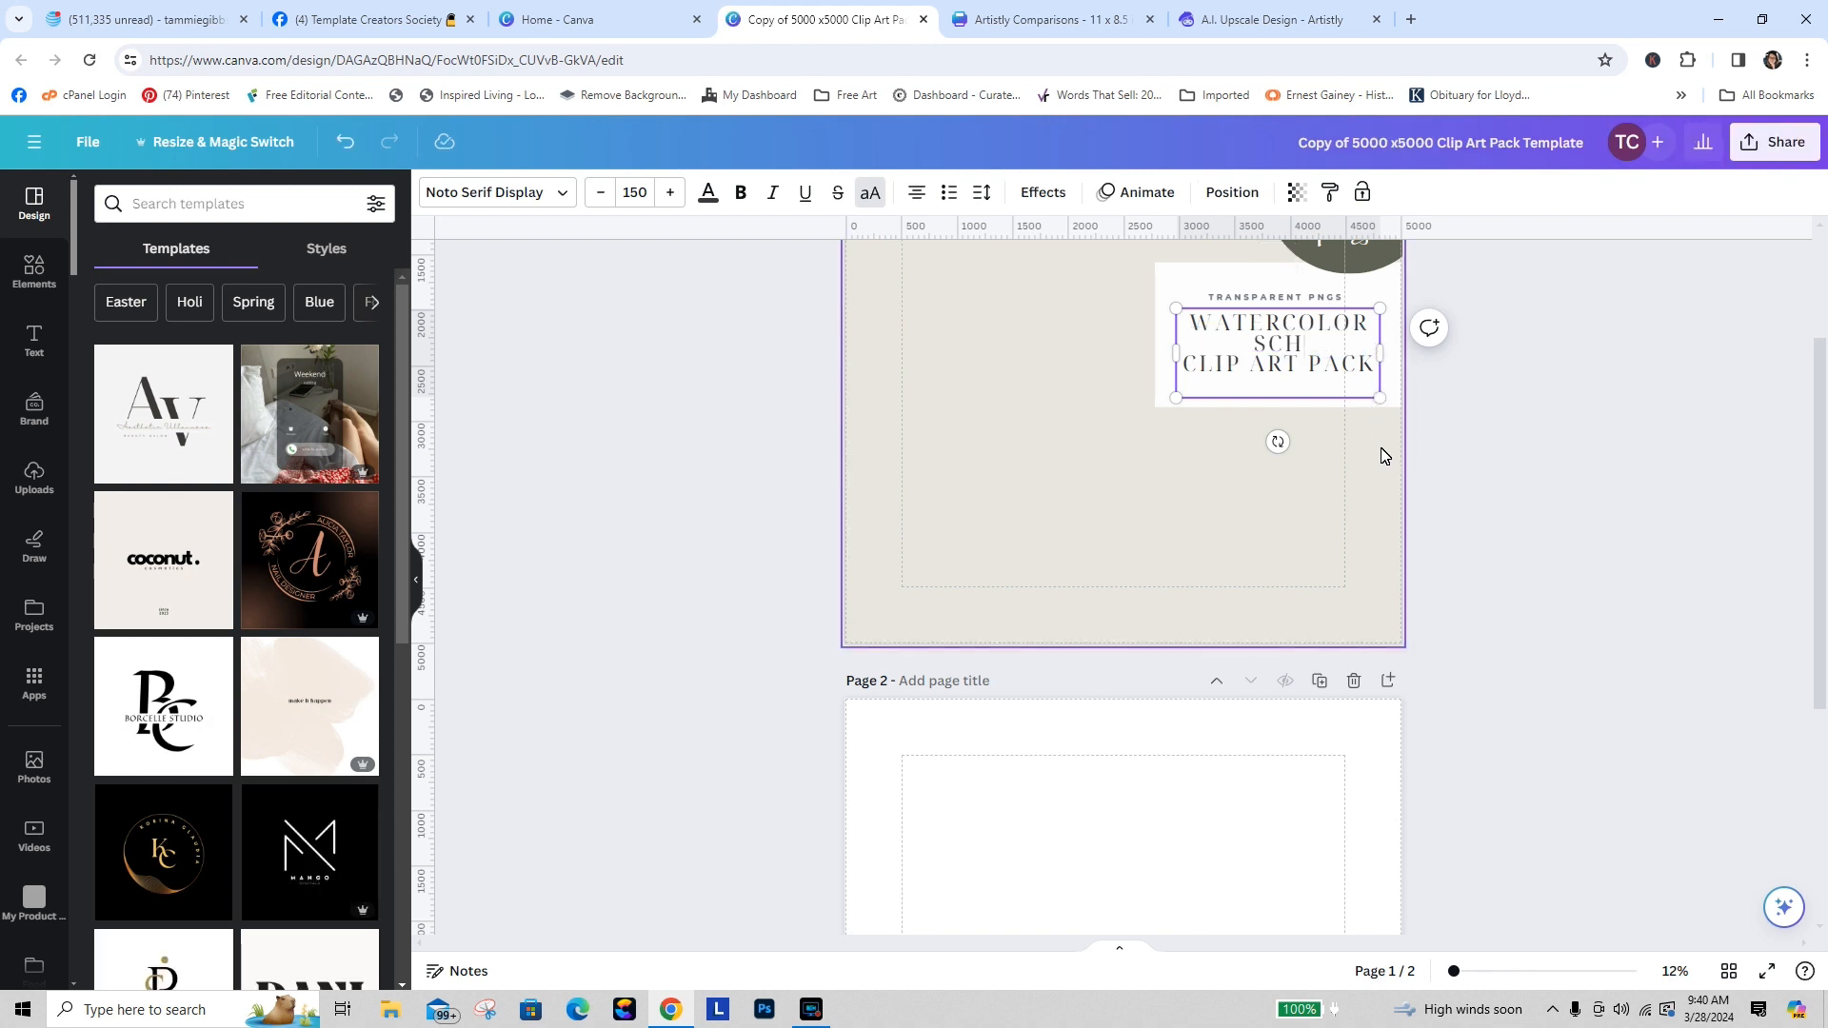
pyautogui.write('OOL DAYS')
pyautogui.click(1591, 514)
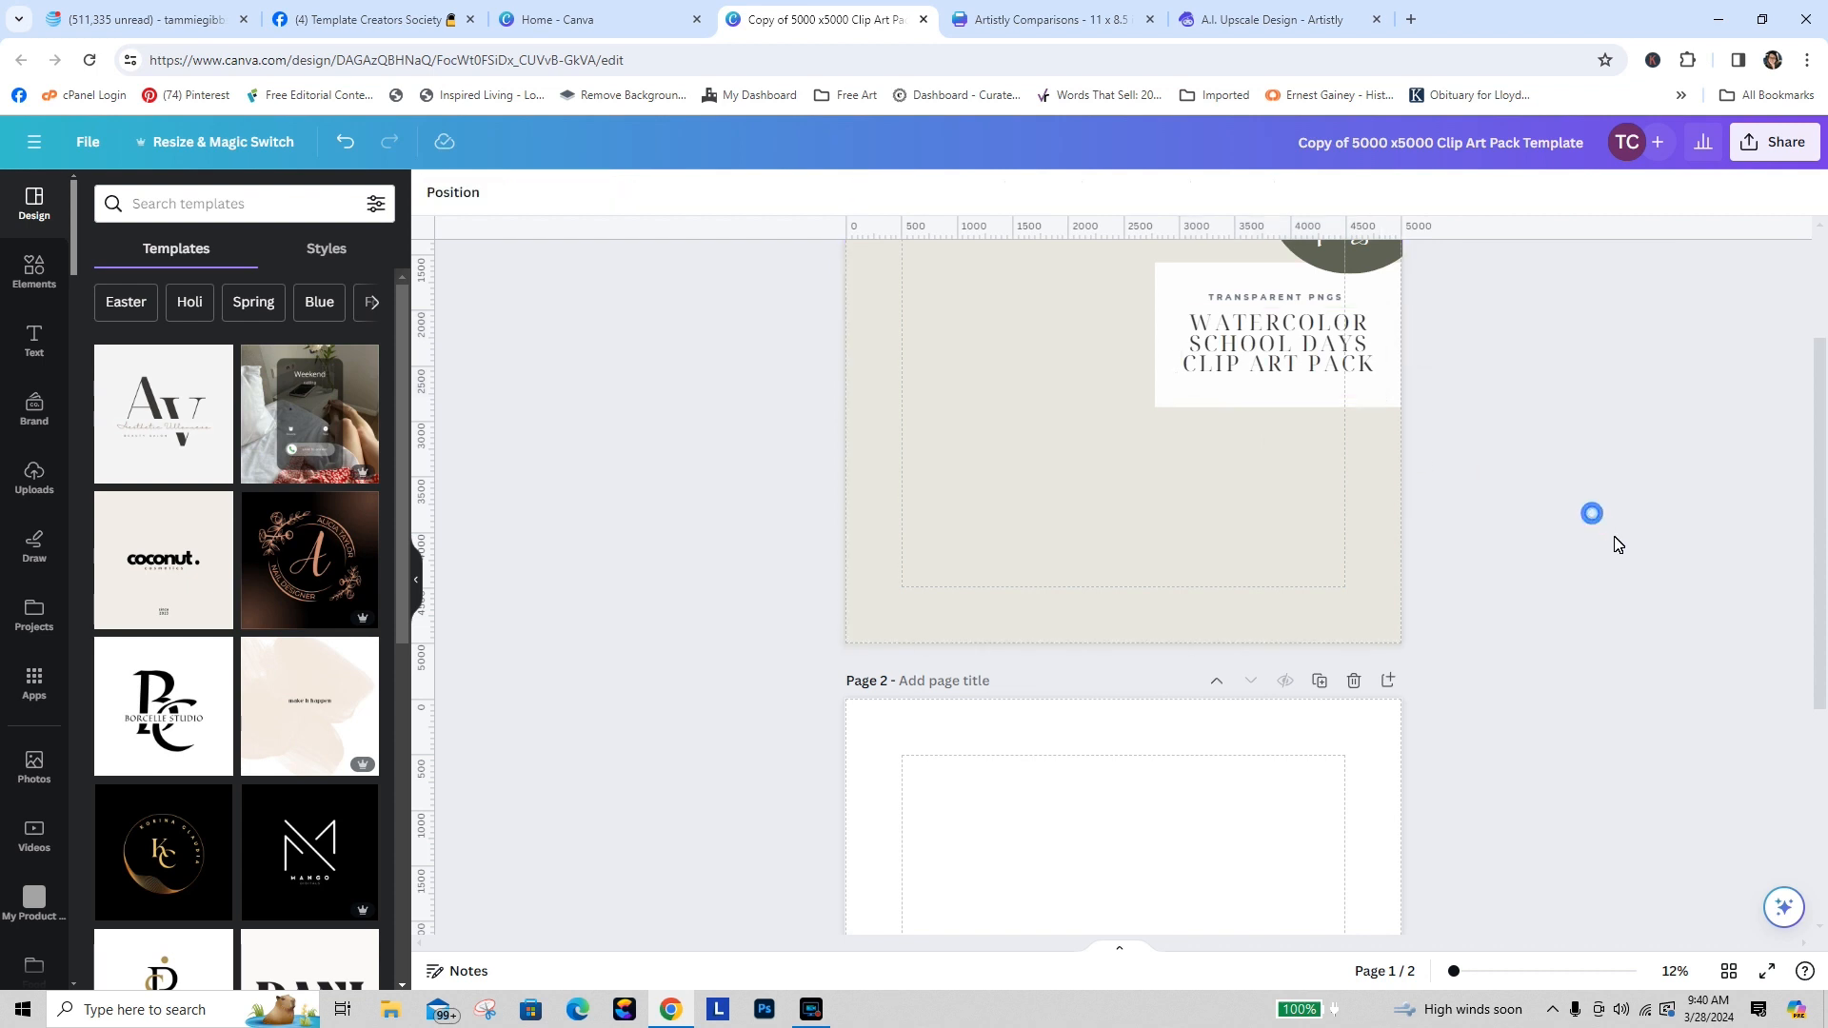
# Step: Check the upscale progress in the Artistly tab and return to the Canva design
pyautogui.click(1266, 19)
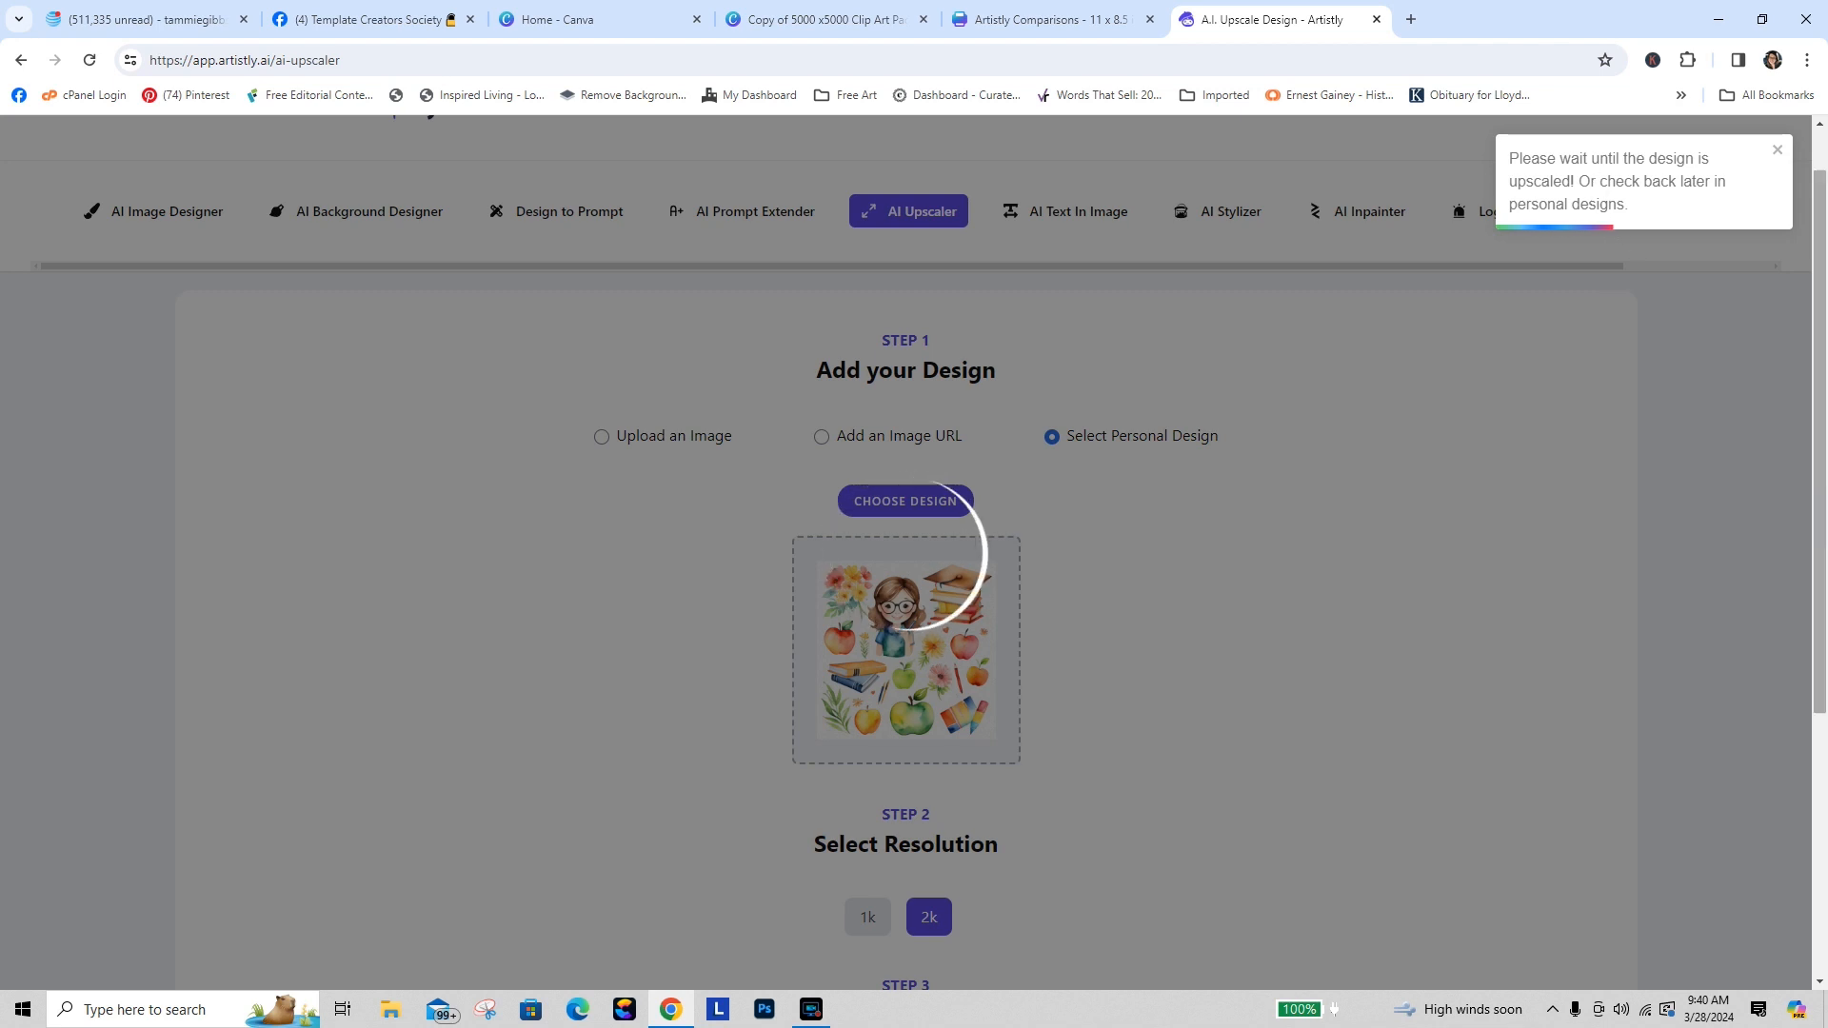
pyautogui.scroll(-4, 1185, 338)
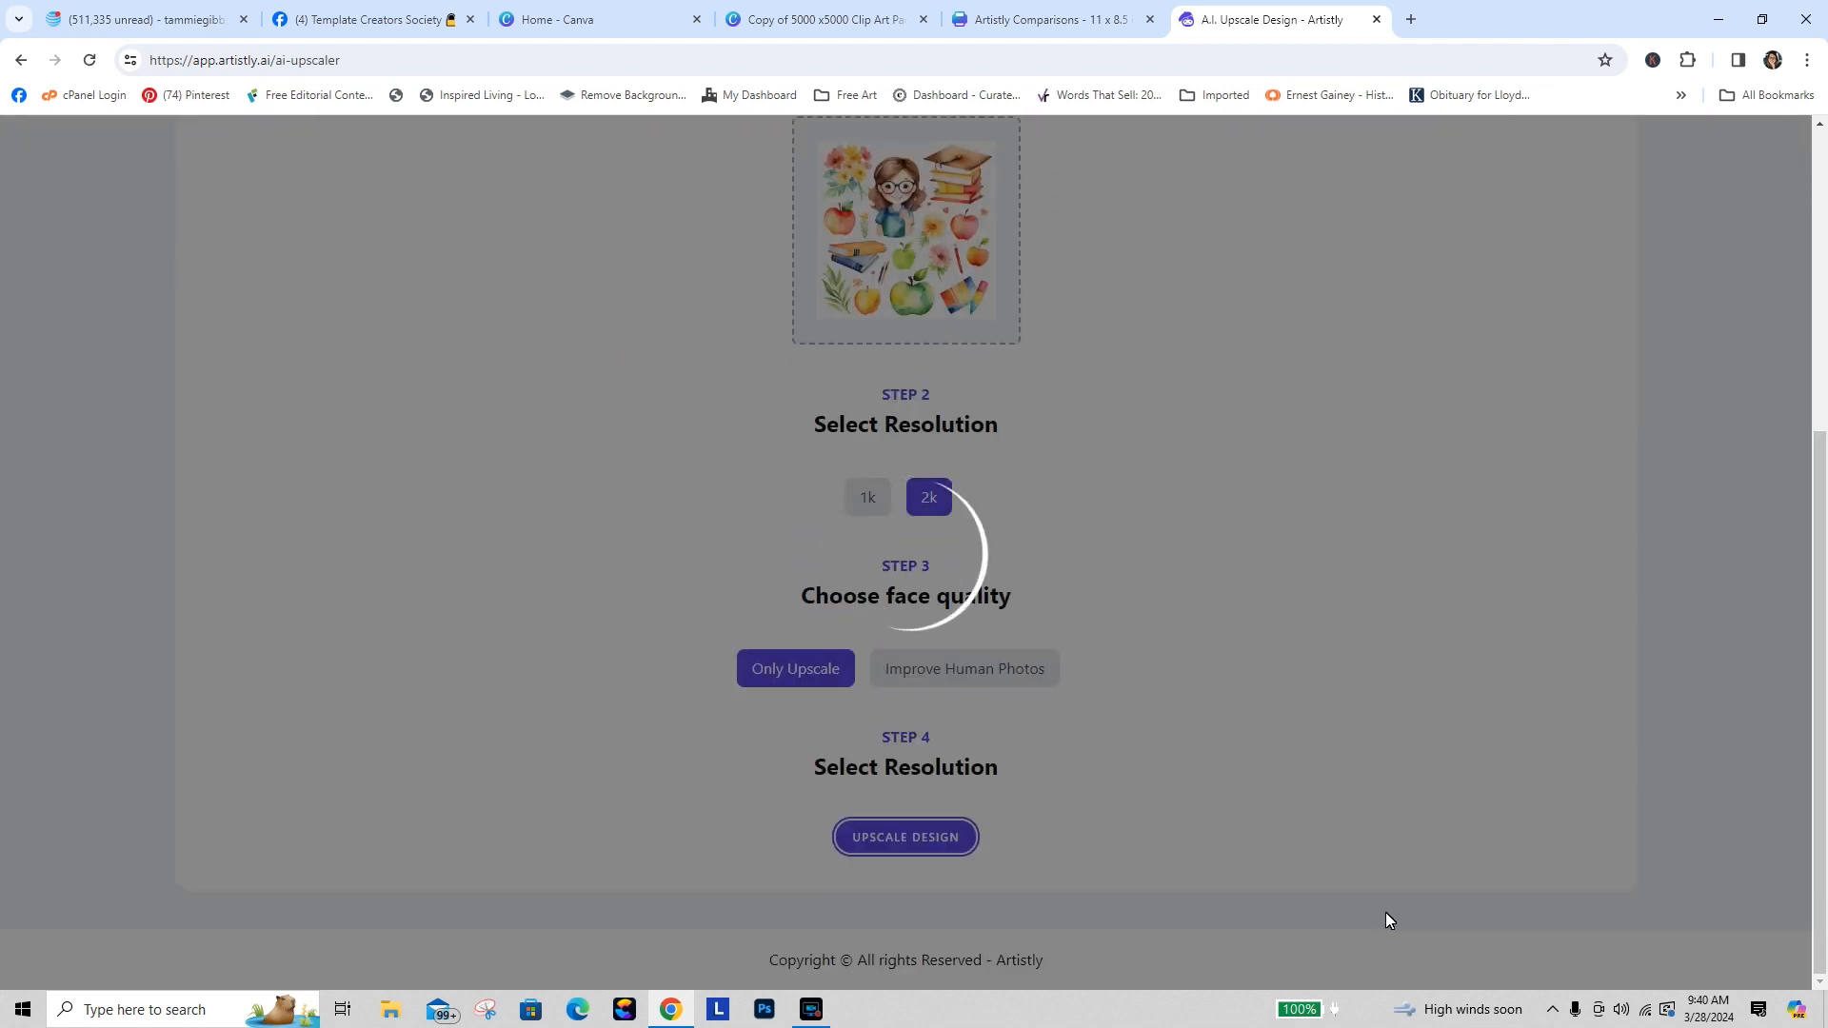
pyautogui.click(804, 13)
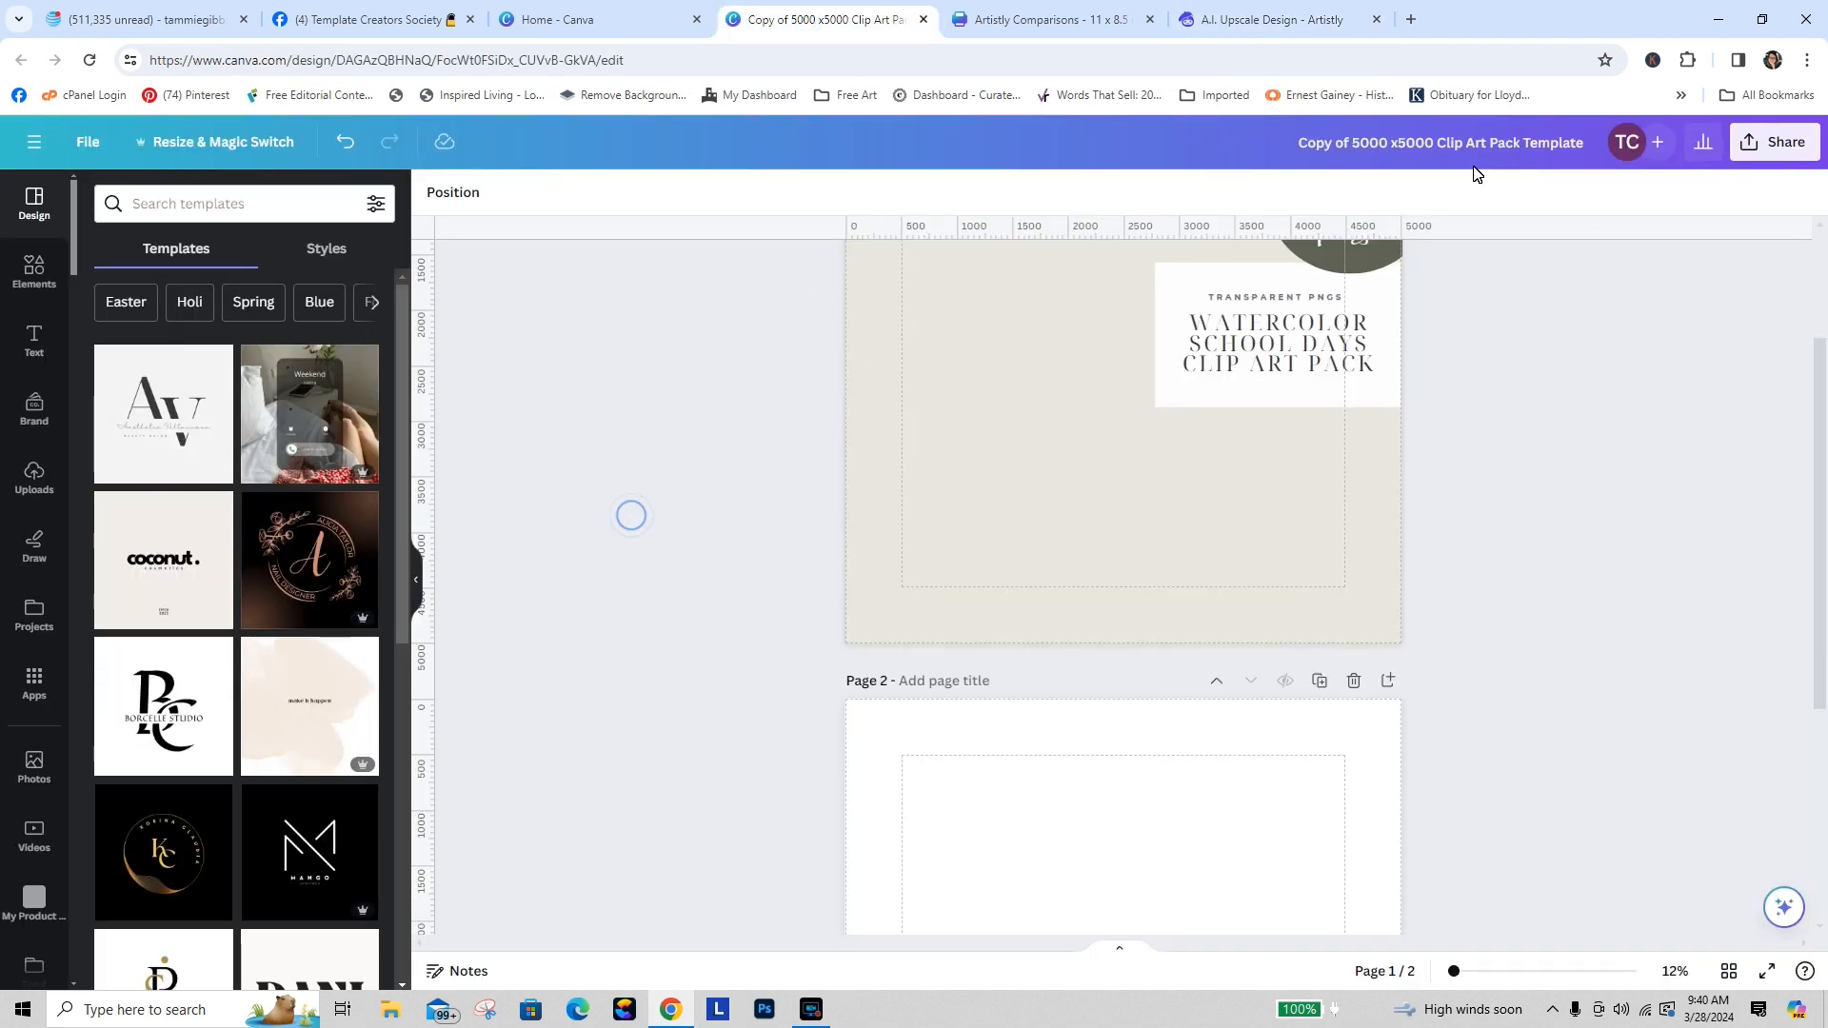
# Step: Rename the design as "School Days Clip Art Pack"
pyautogui.moveTo(1293, 145); pyautogui.dragTo(1430, 146)
pyautogui.write('S')
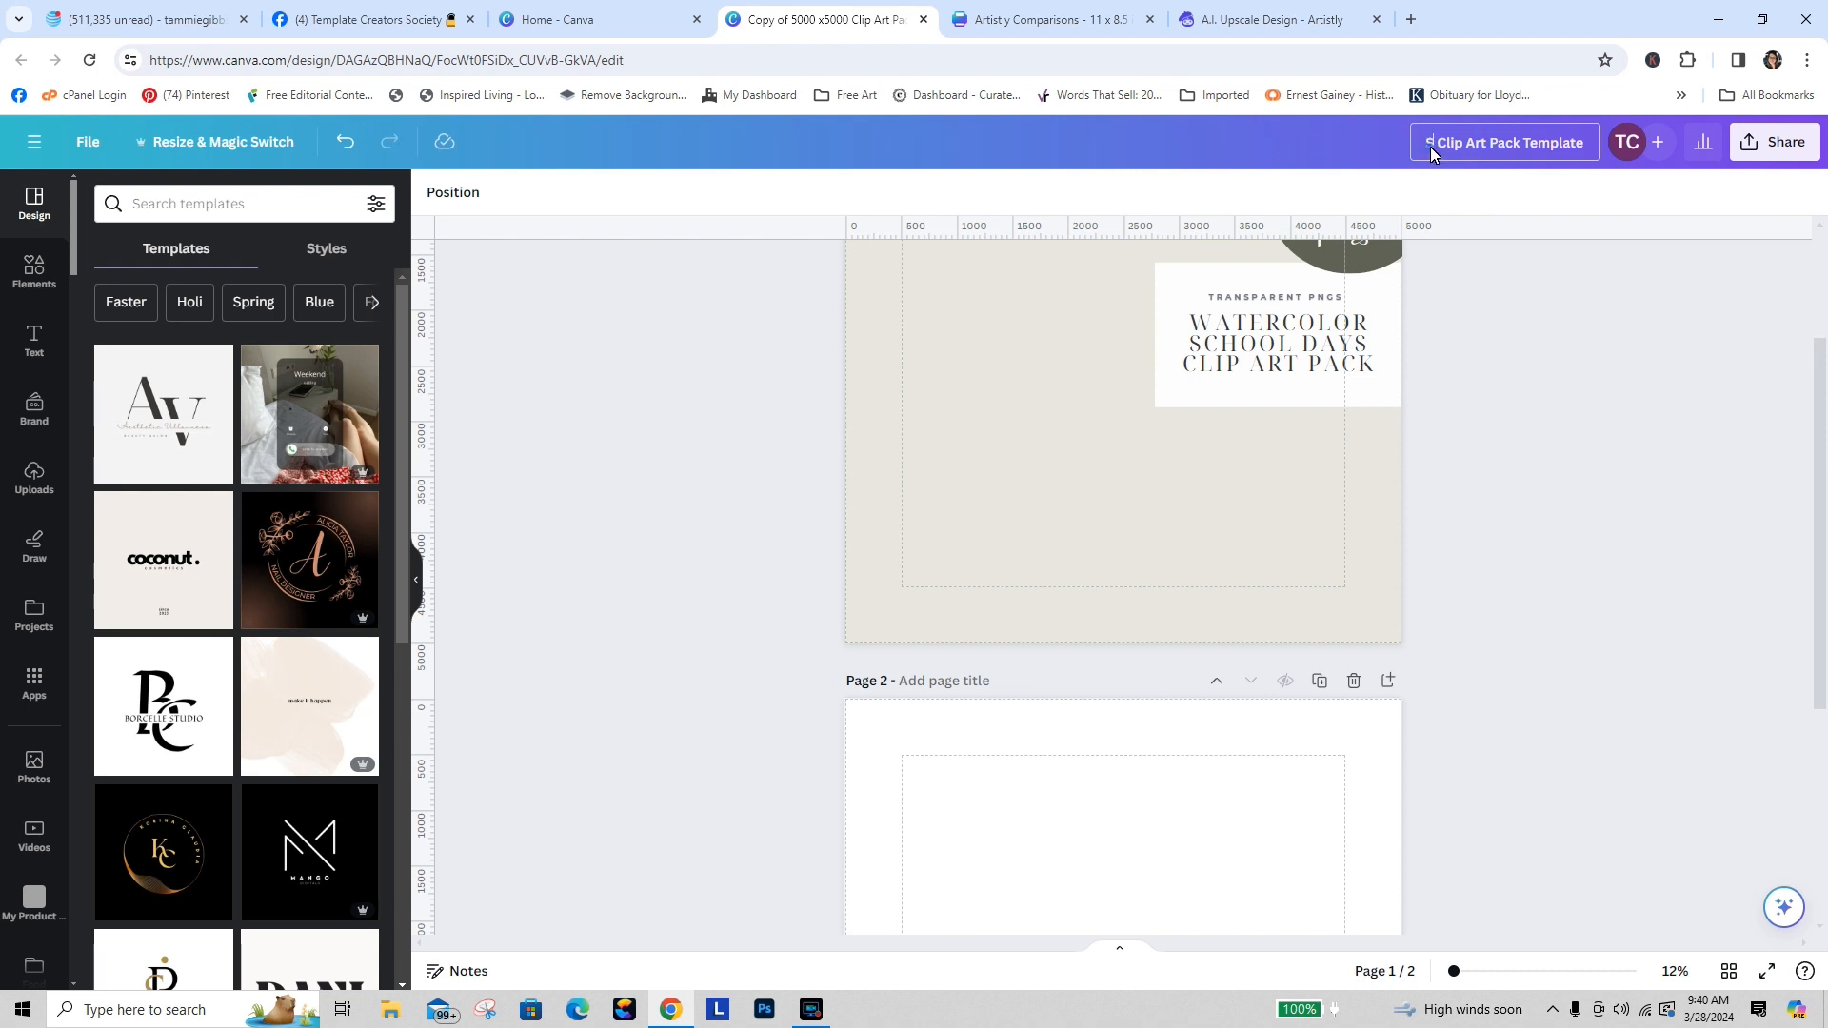
pyautogui.write('chool Days')
pyautogui.moveTo(1524, 142); pyautogui.dragTo(1595, 147)
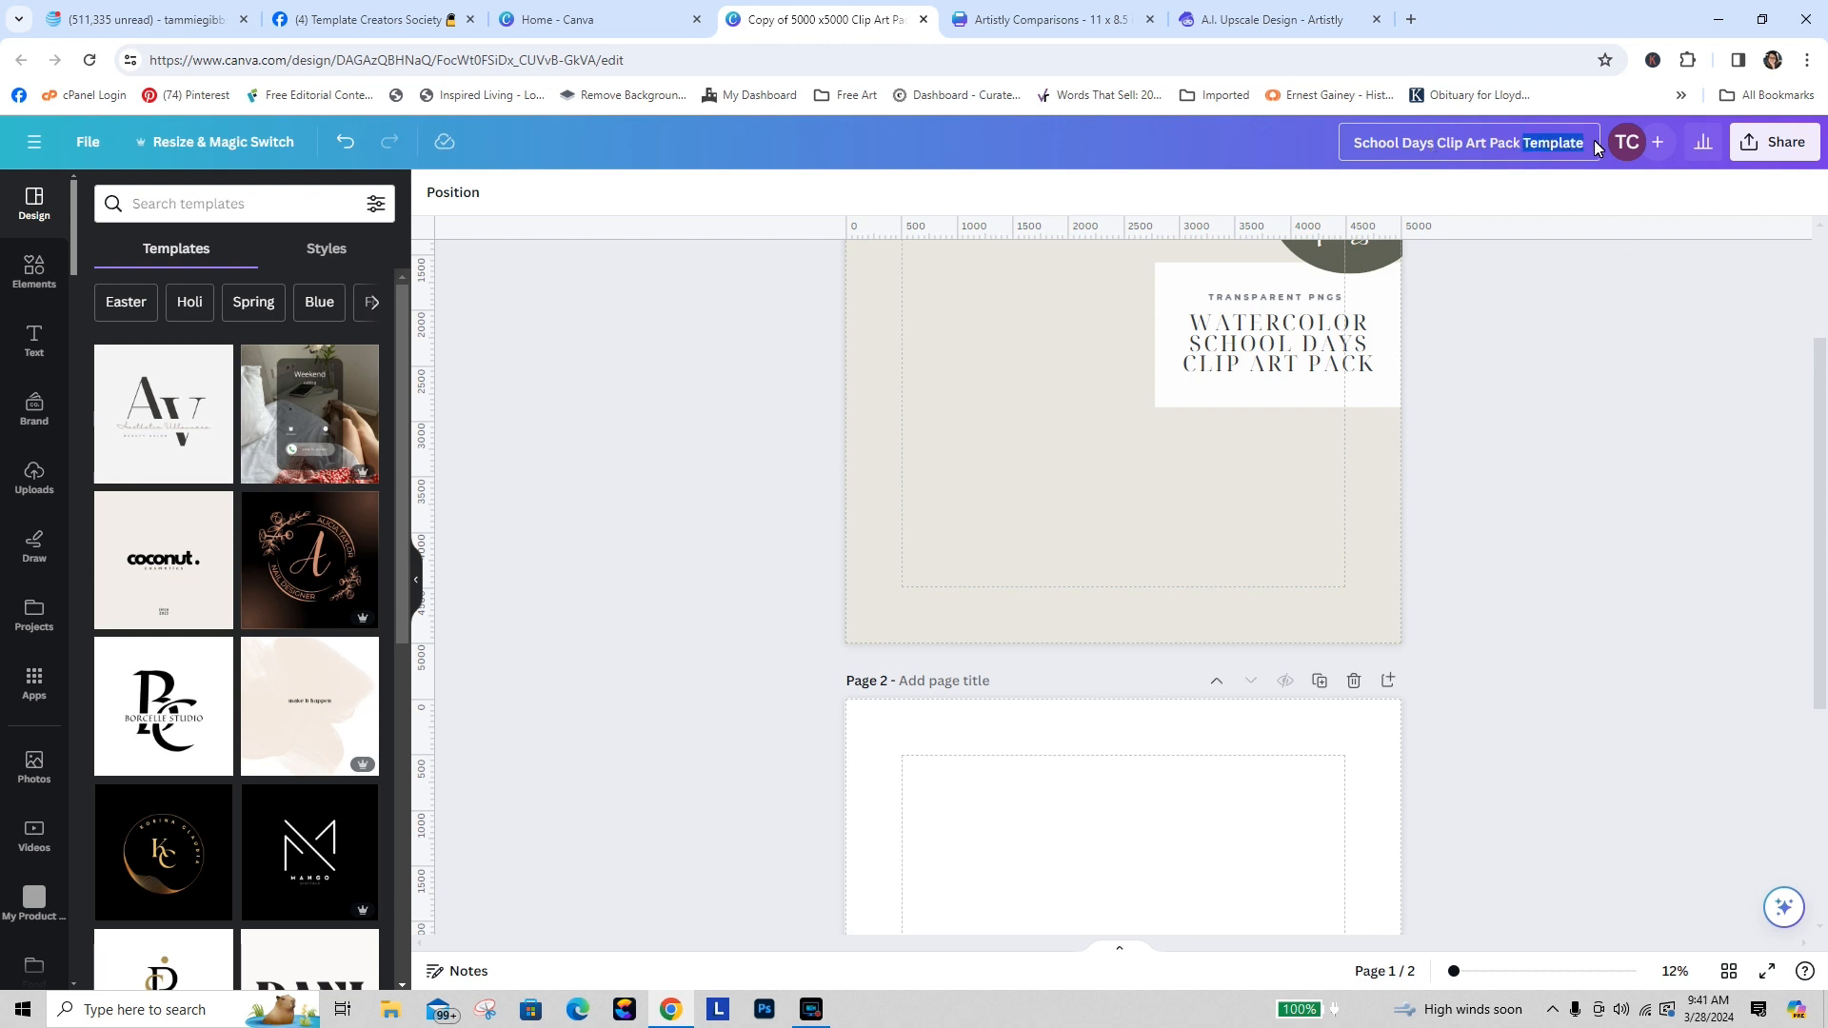
pyautogui.press('BackSpace')
pyautogui.click(1672, 305)
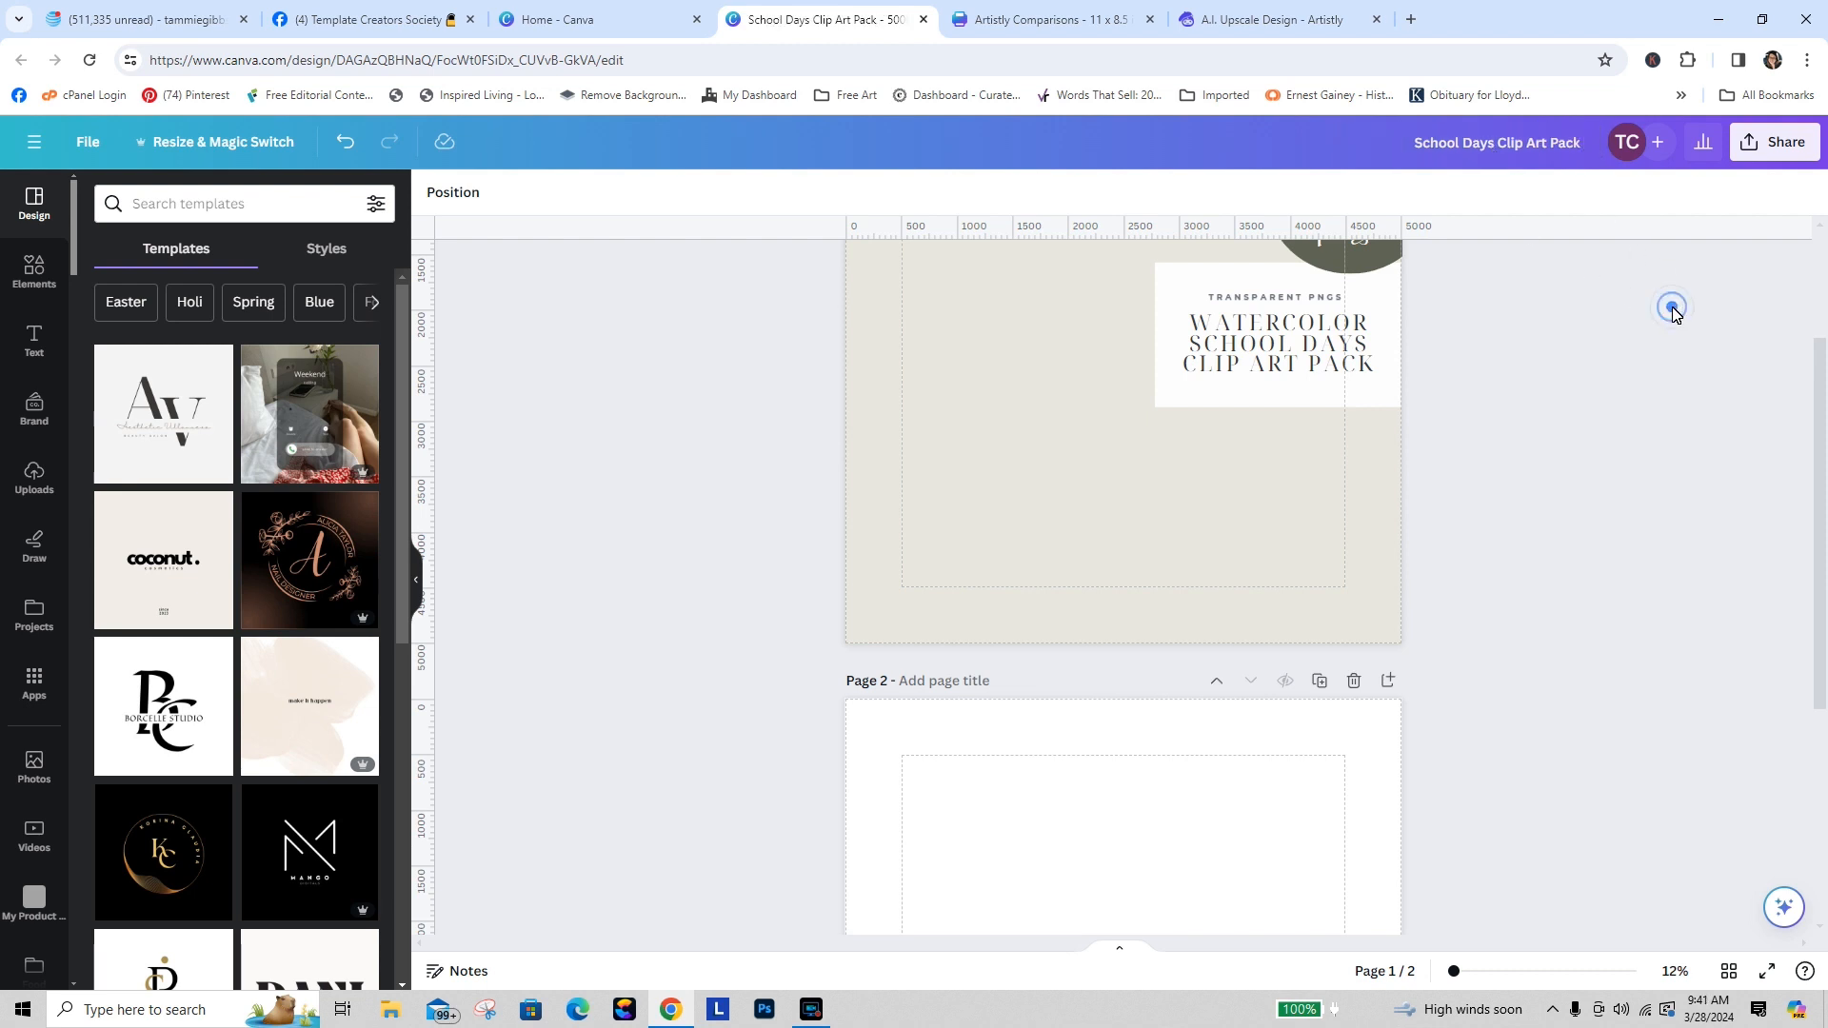
# Step: Nudge the "COMMERCIAL USE CLIPART" heading slightly right and down on the cover page
pyautogui.click(1274, 21)
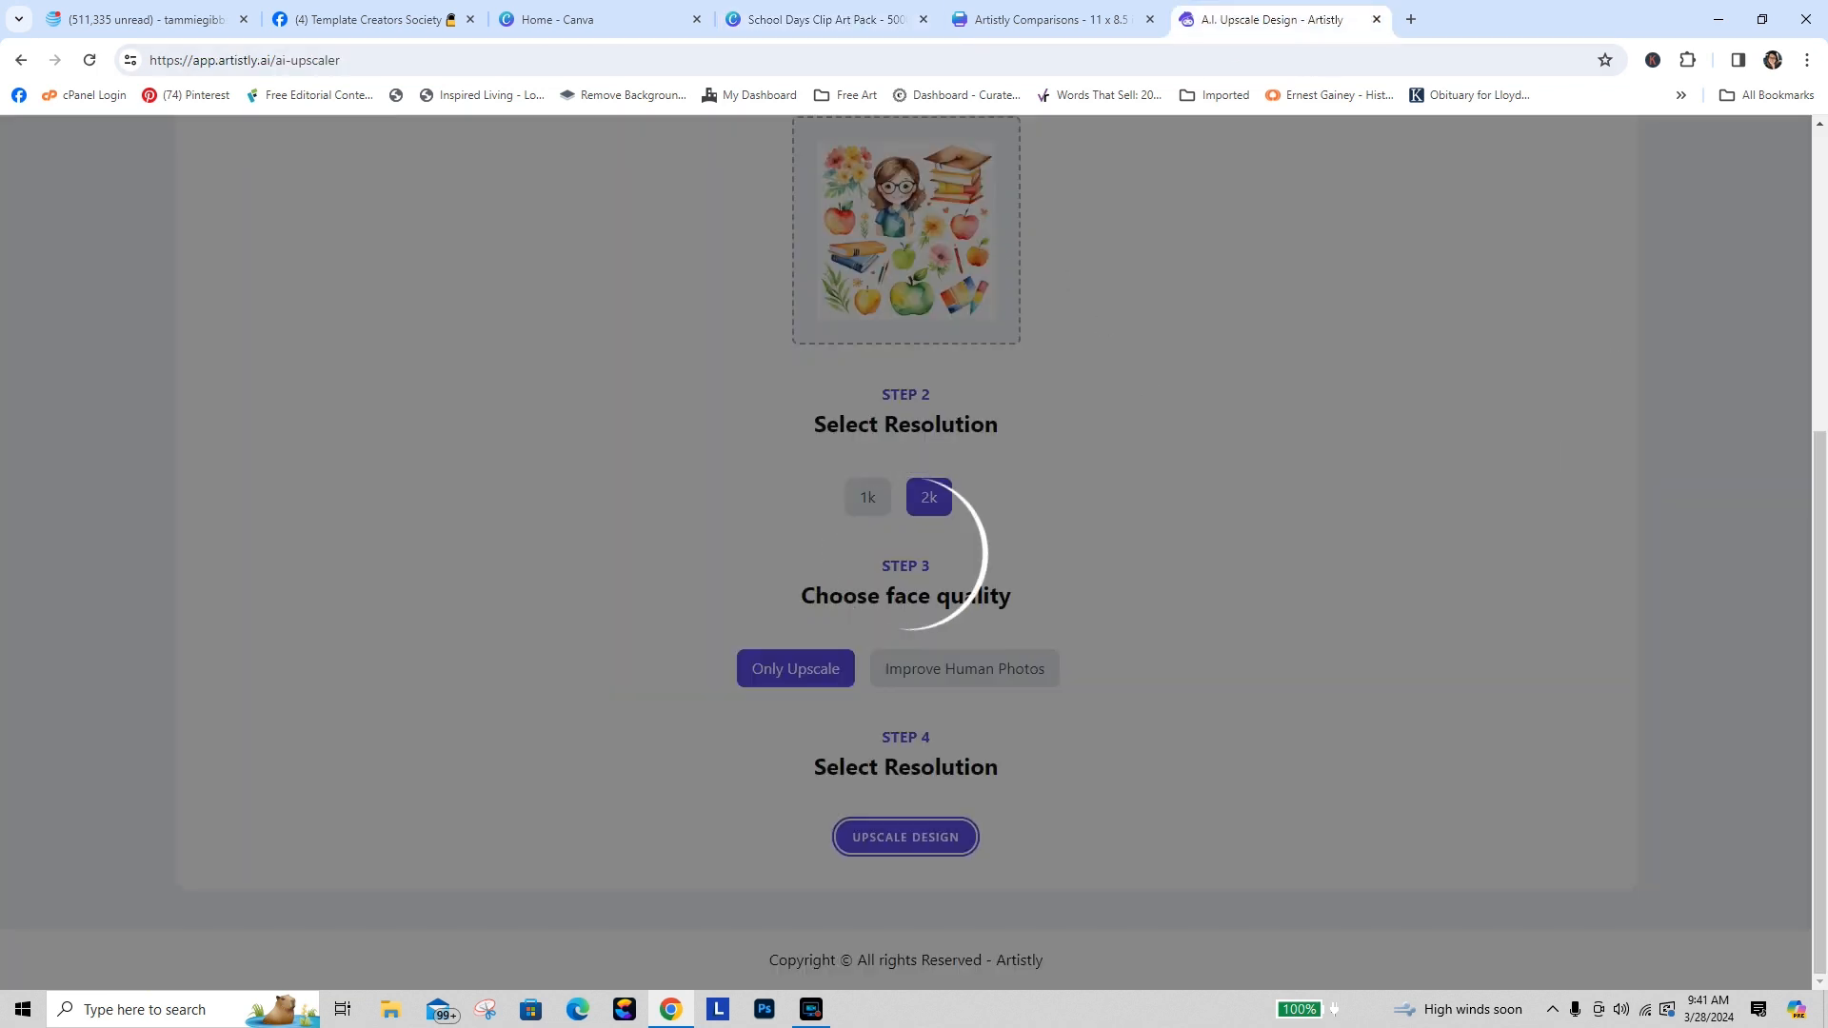
pyautogui.click(804, 21)
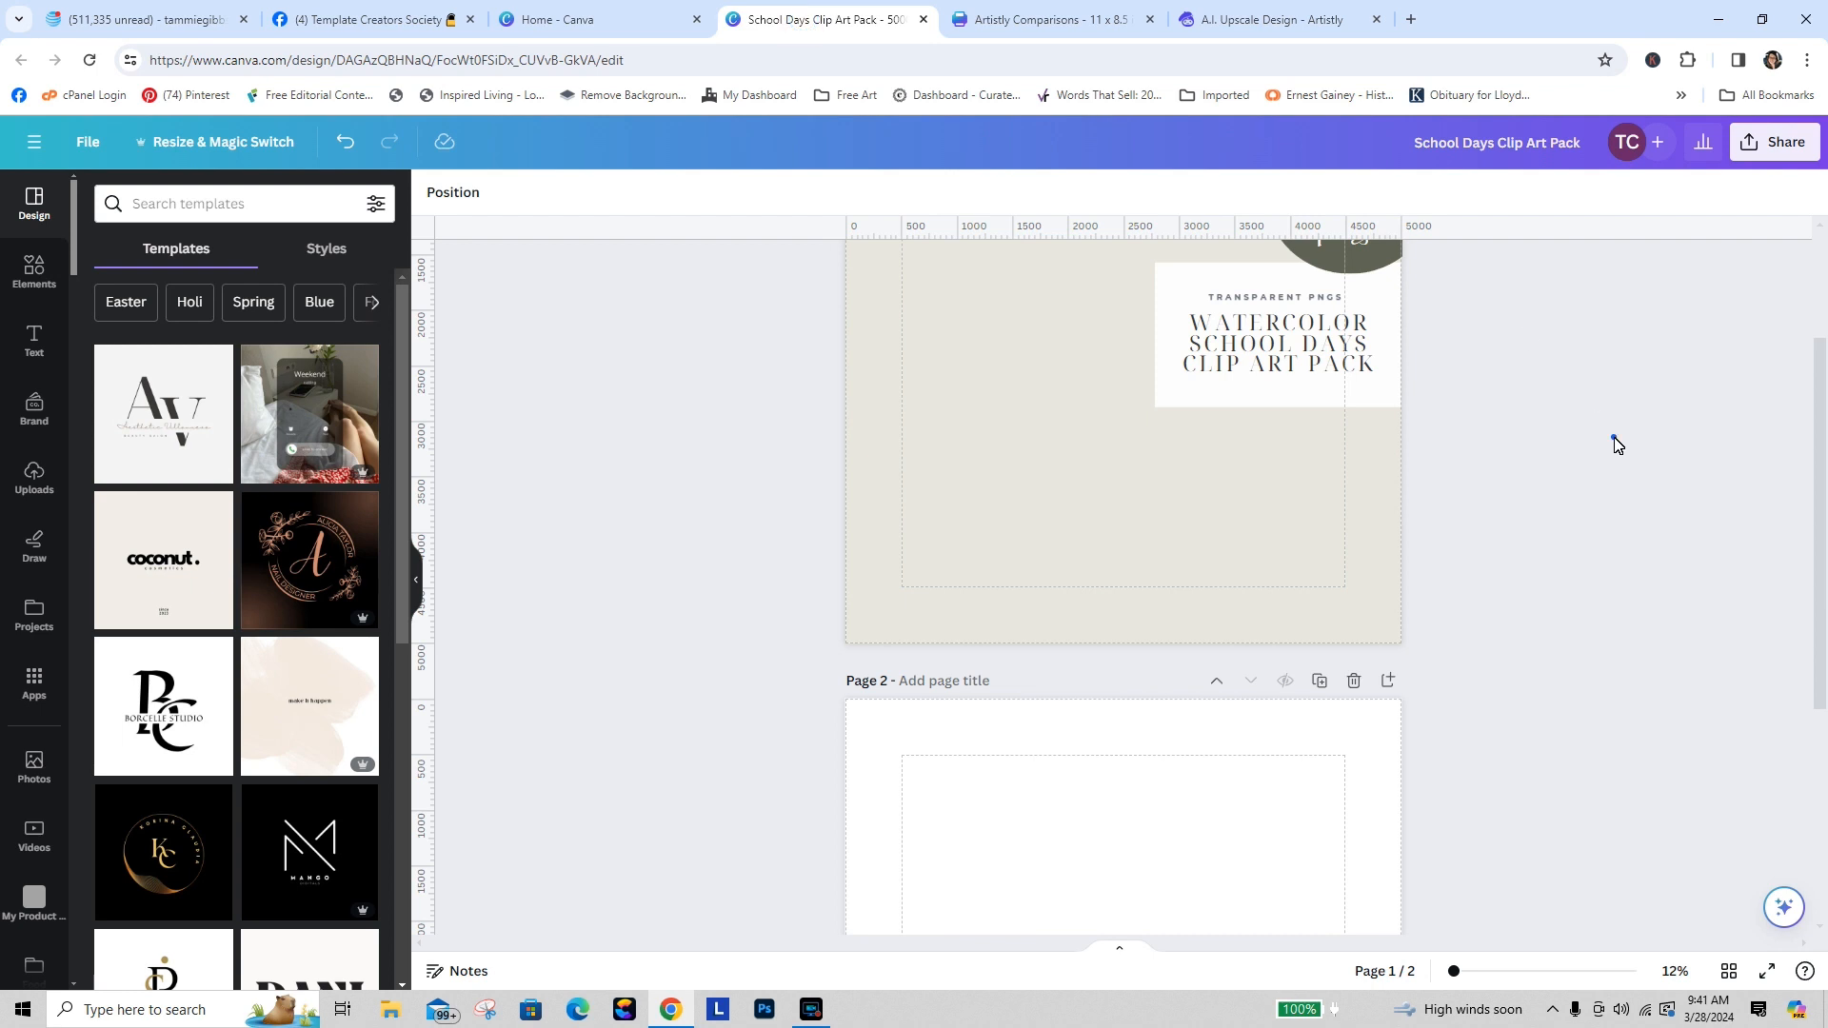
pyautogui.moveTo(1822, 507); pyautogui.dragTo(1803, 391)
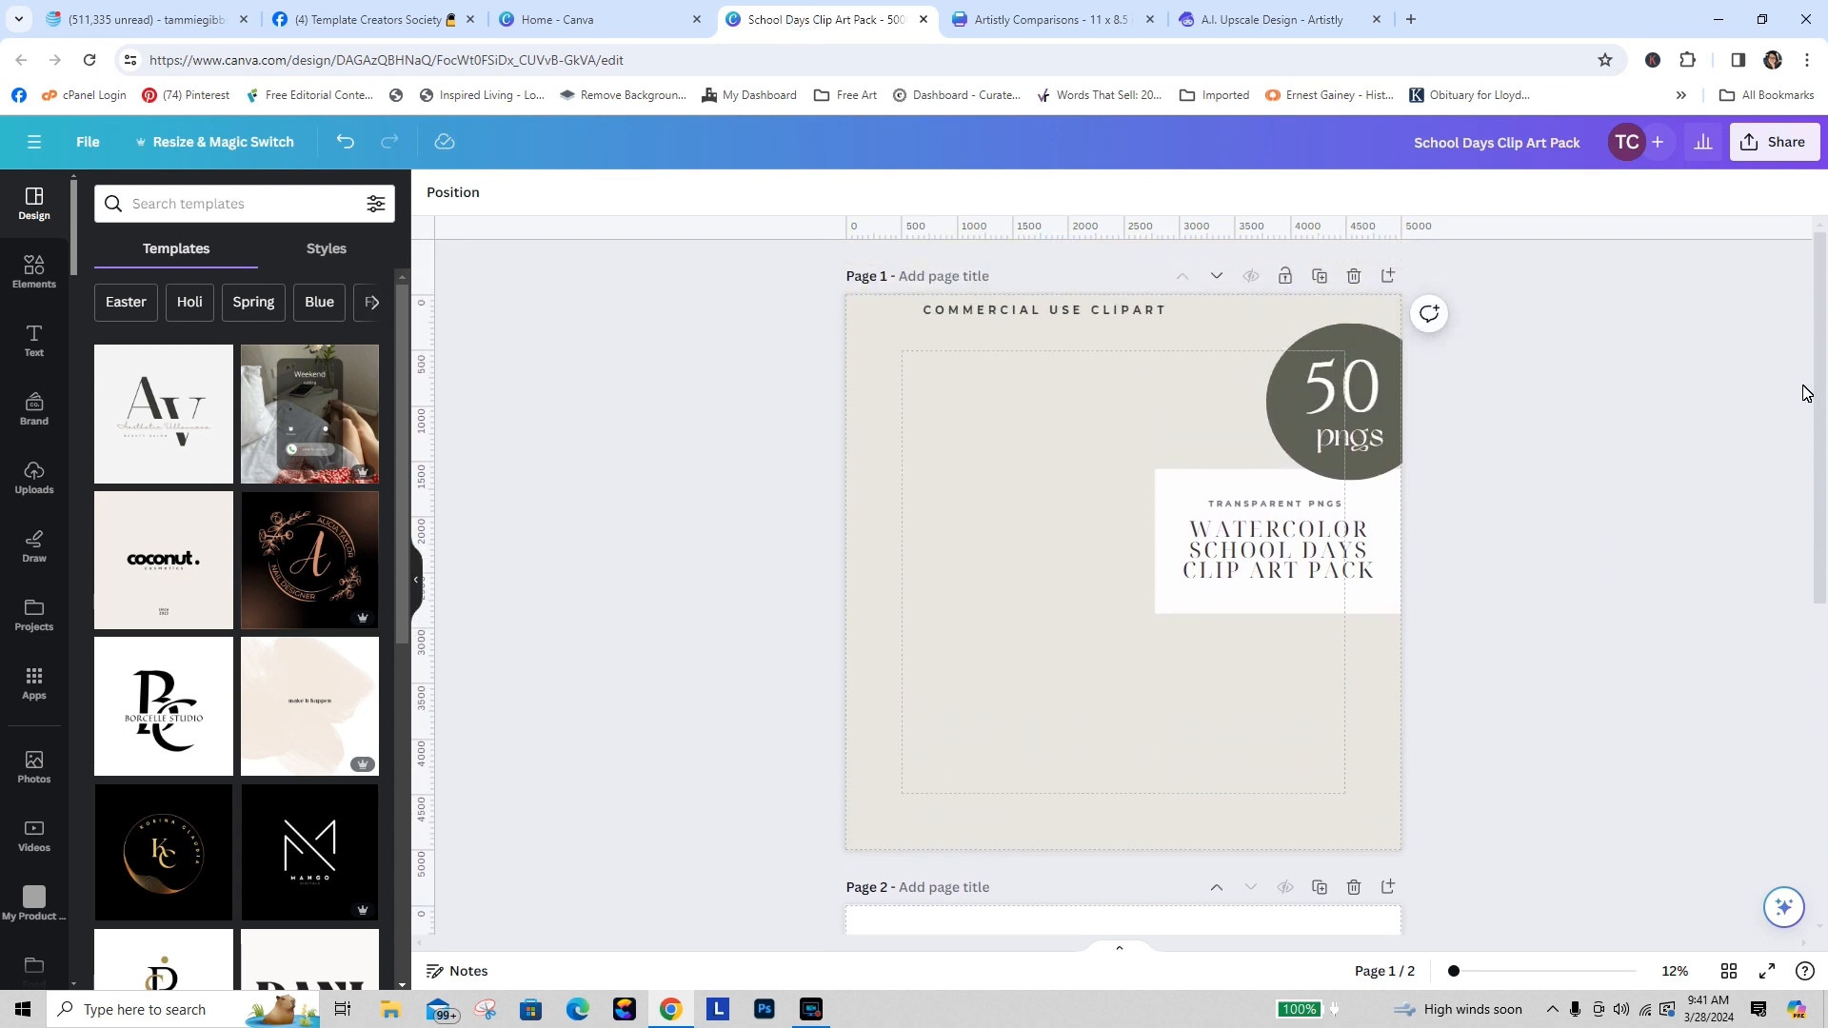
pyautogui.click(1126, 312)
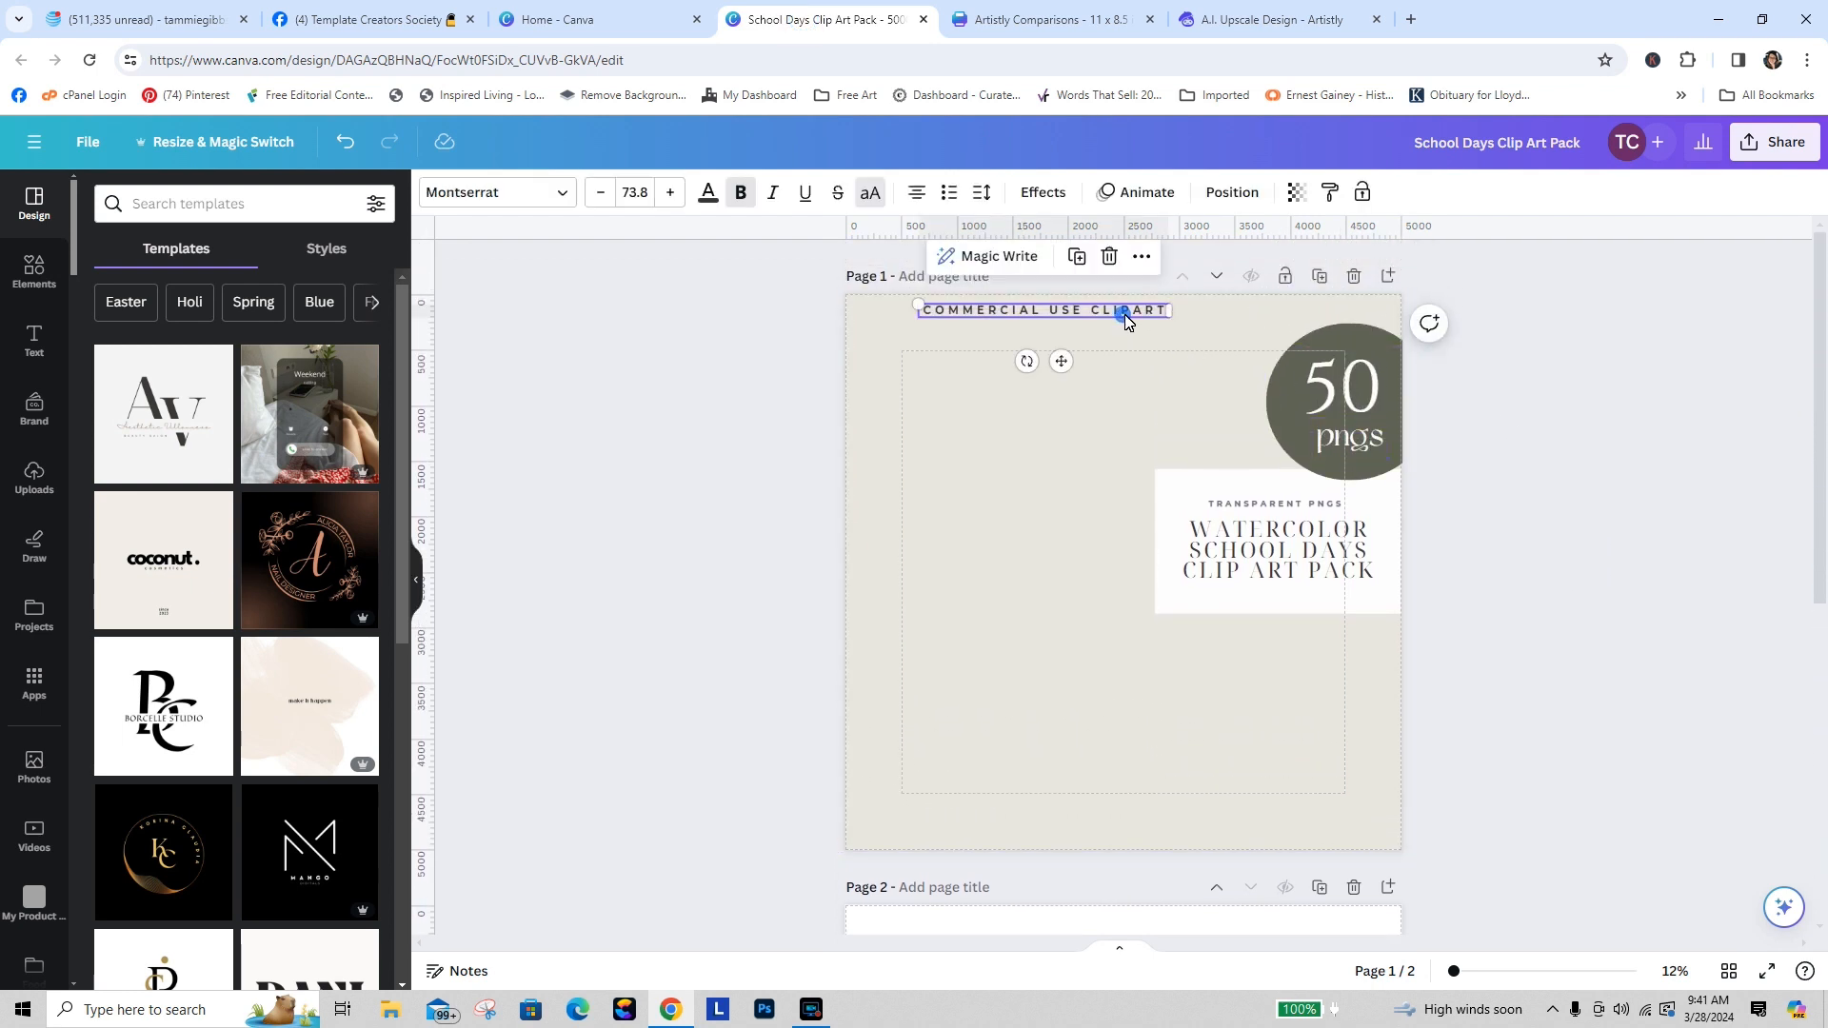
pyautogui.moveTo(1126, 312); pyautogui.dragTo(1185, 328)
pyautogui.click(1576, 437)
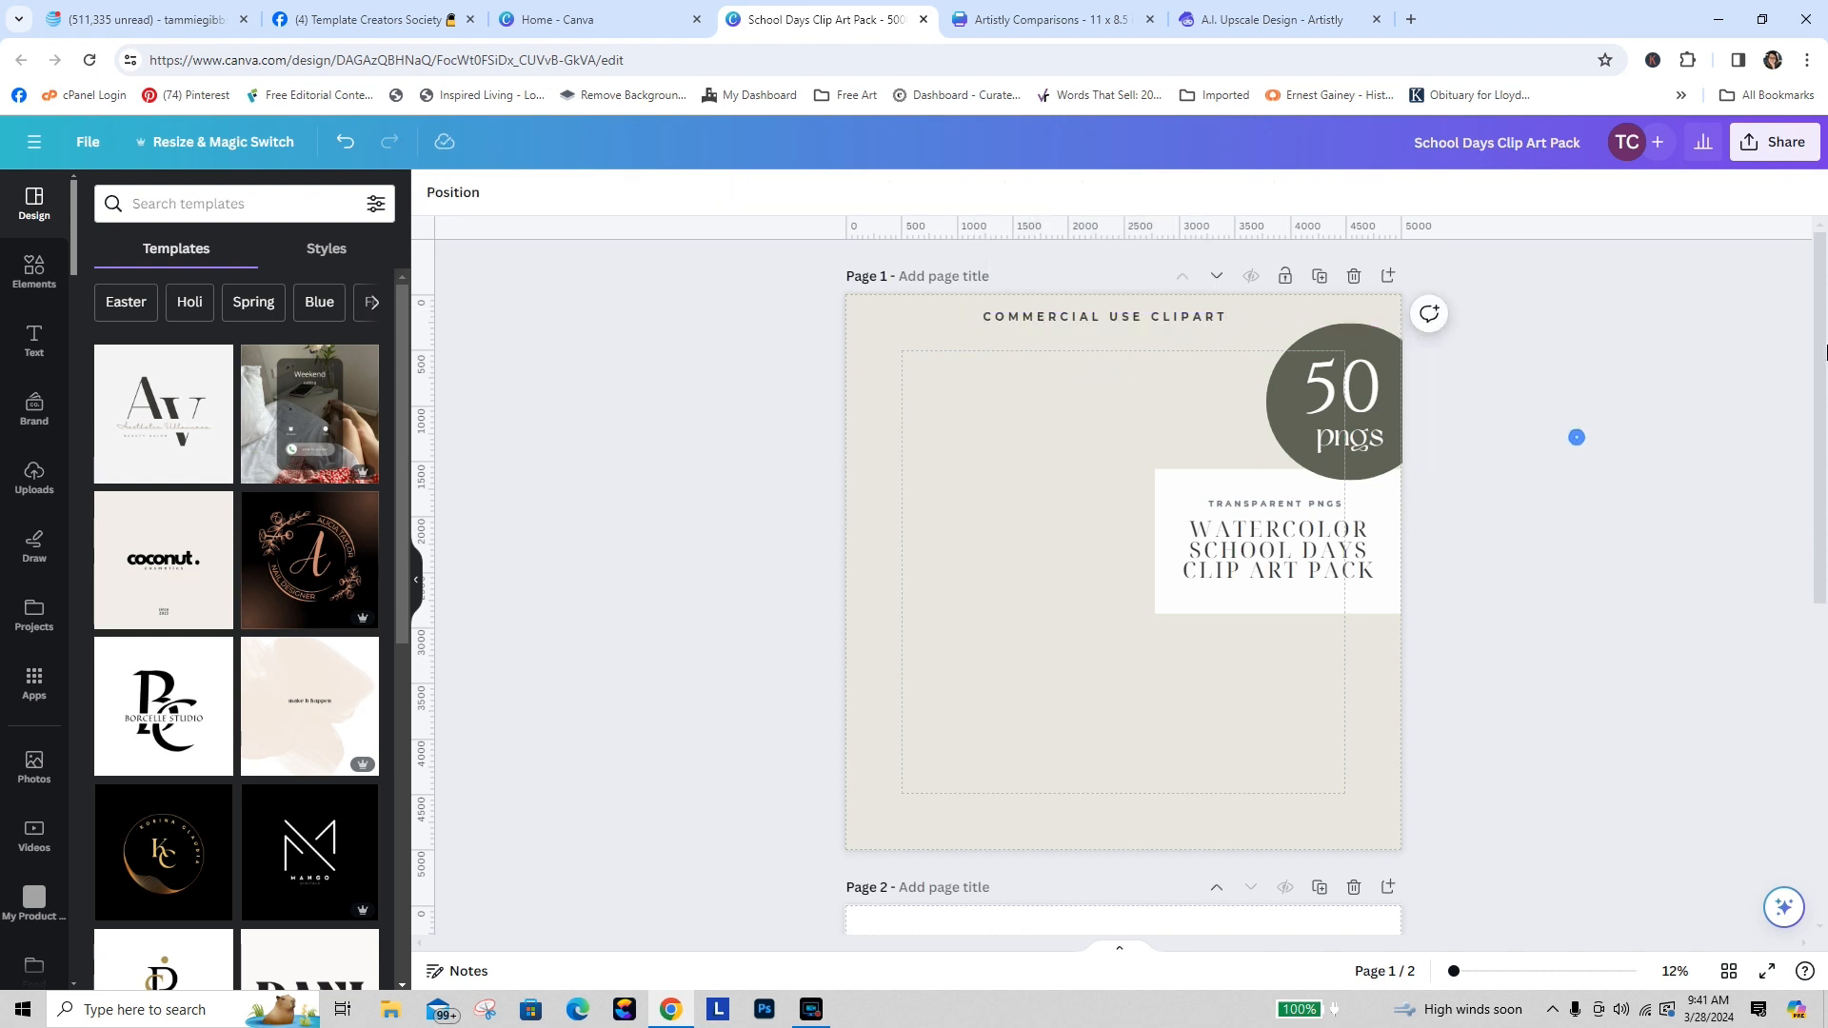
pyautogui.moveTo(1822, 289); pyautogui.dragTo(1814, 534)
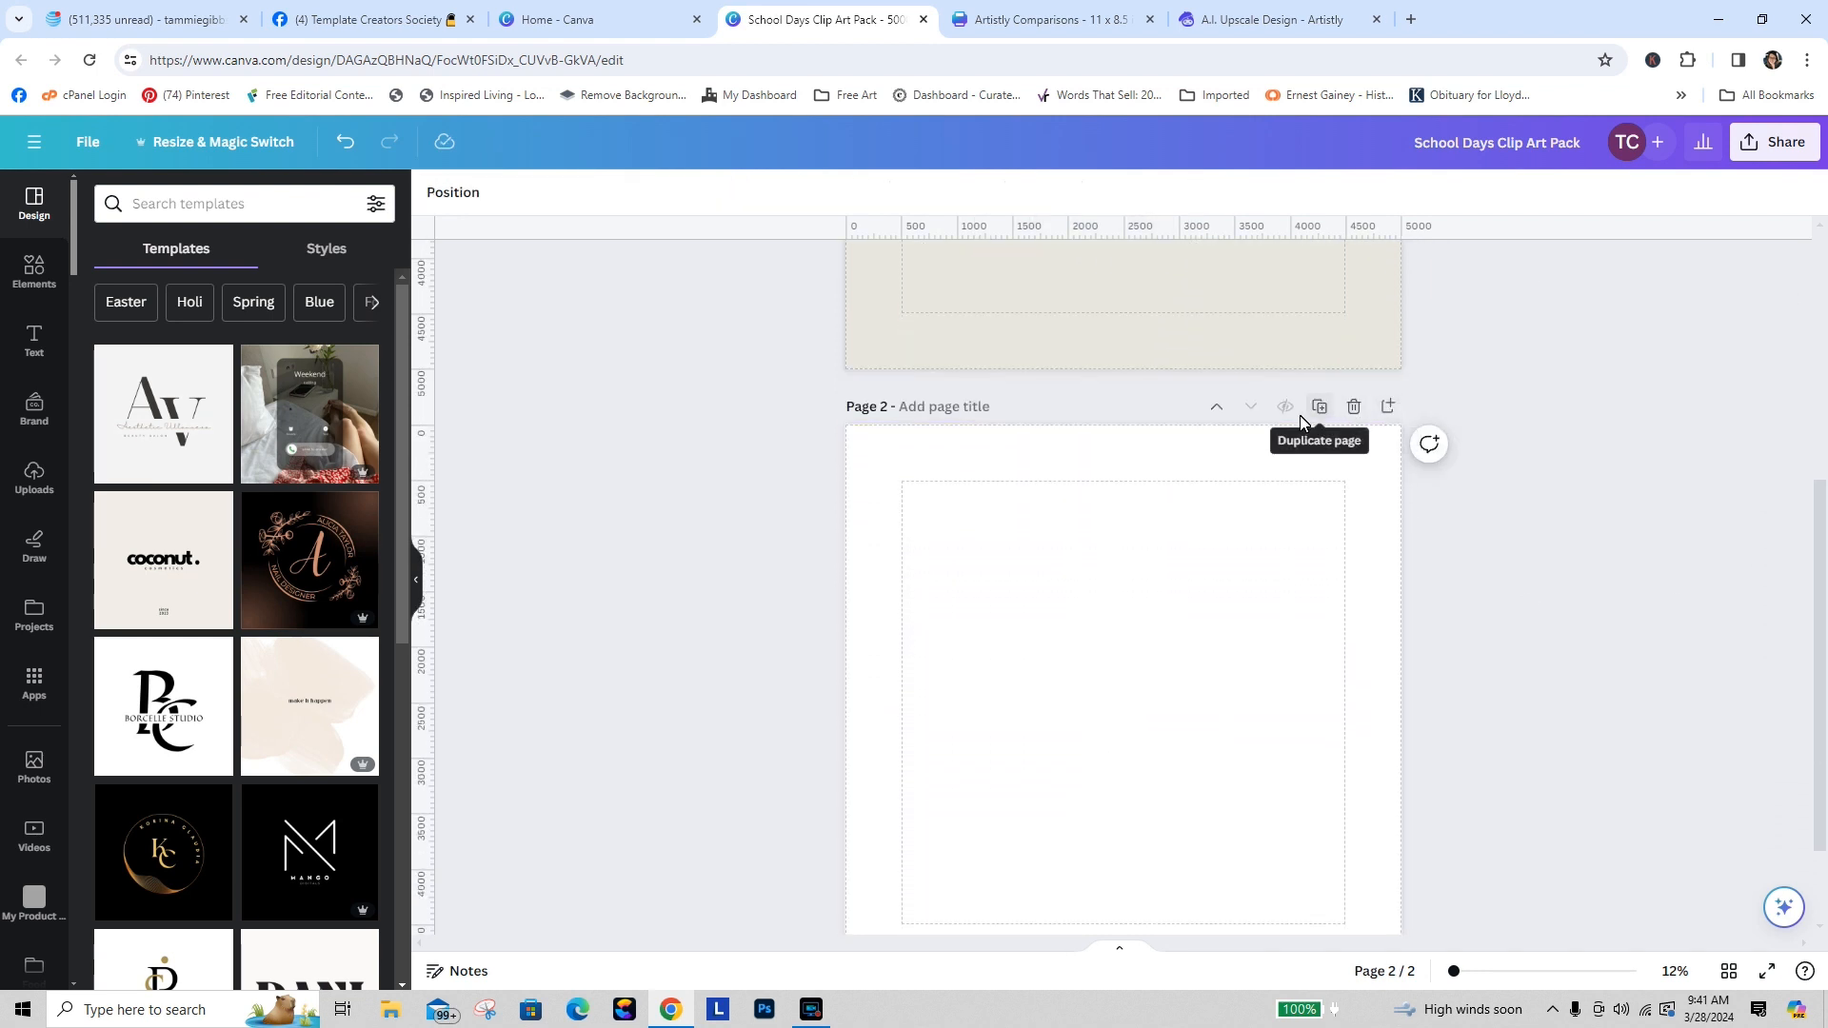
pyautogui.hotkey('ctrl', 'Tab')
pyautogui.hotkey('ctrl', 'Tab')
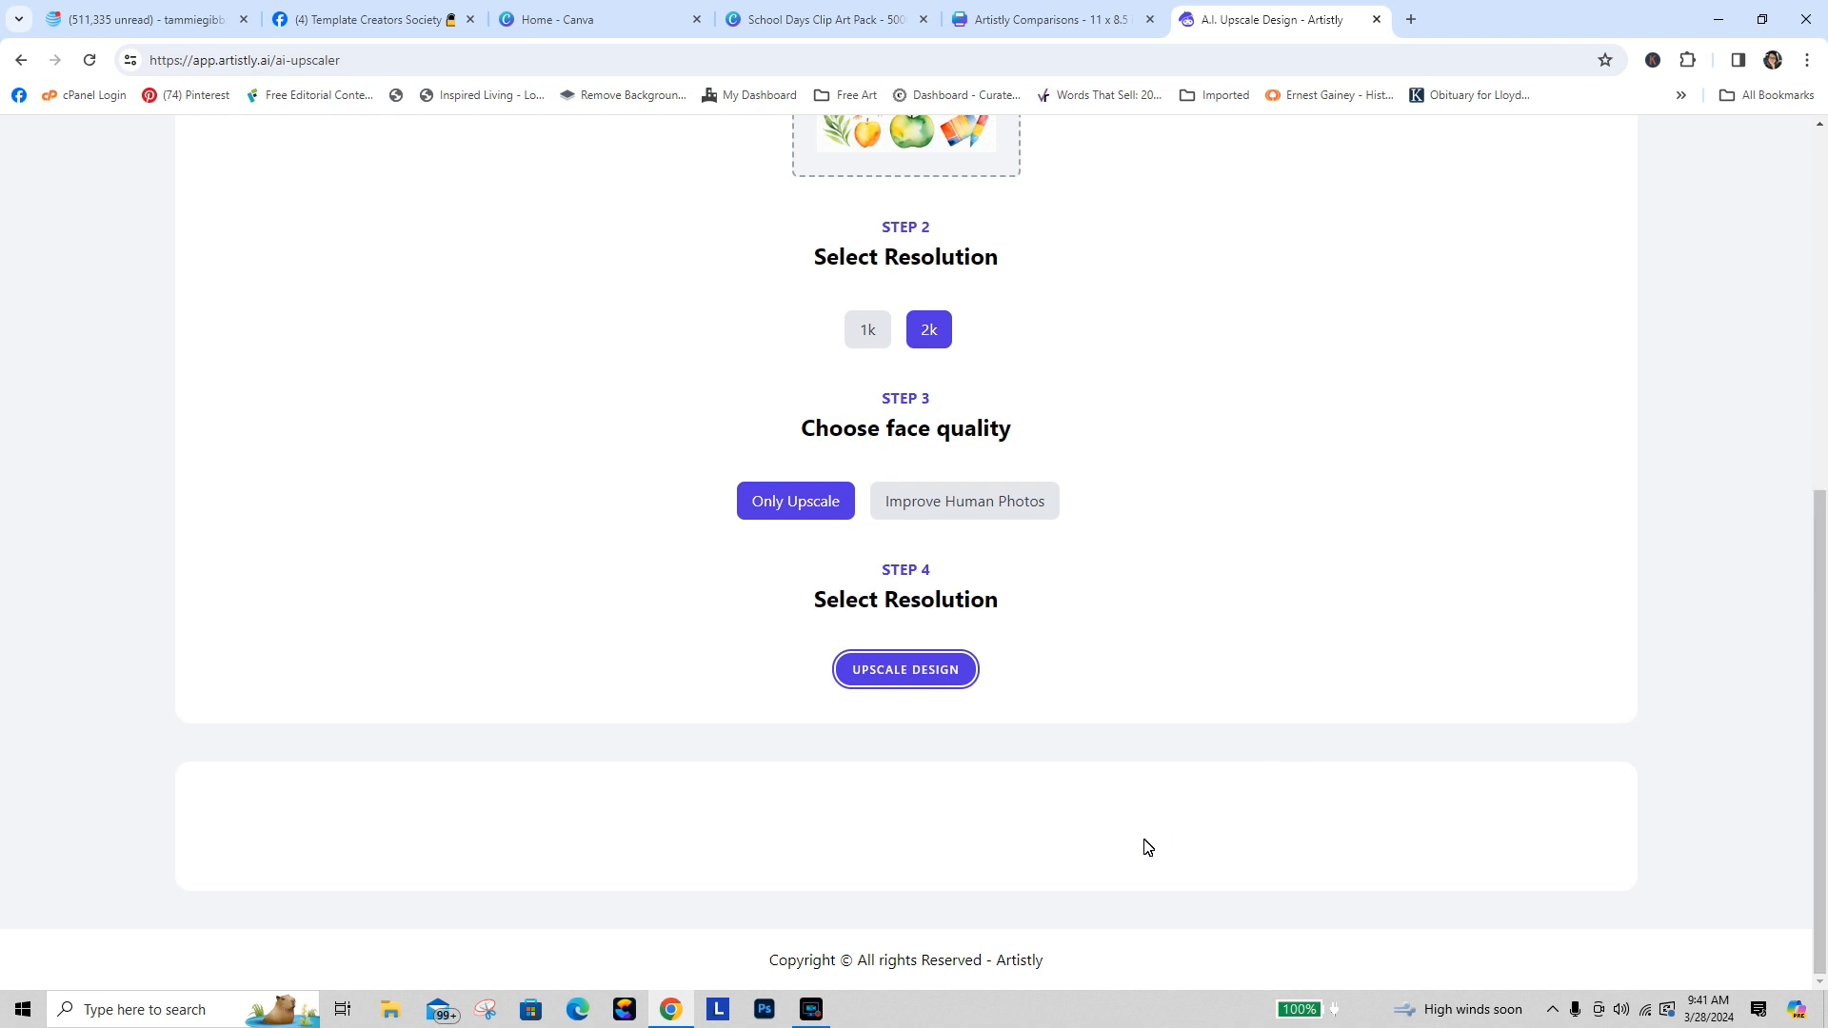
pyautogui.click(1195, 621)
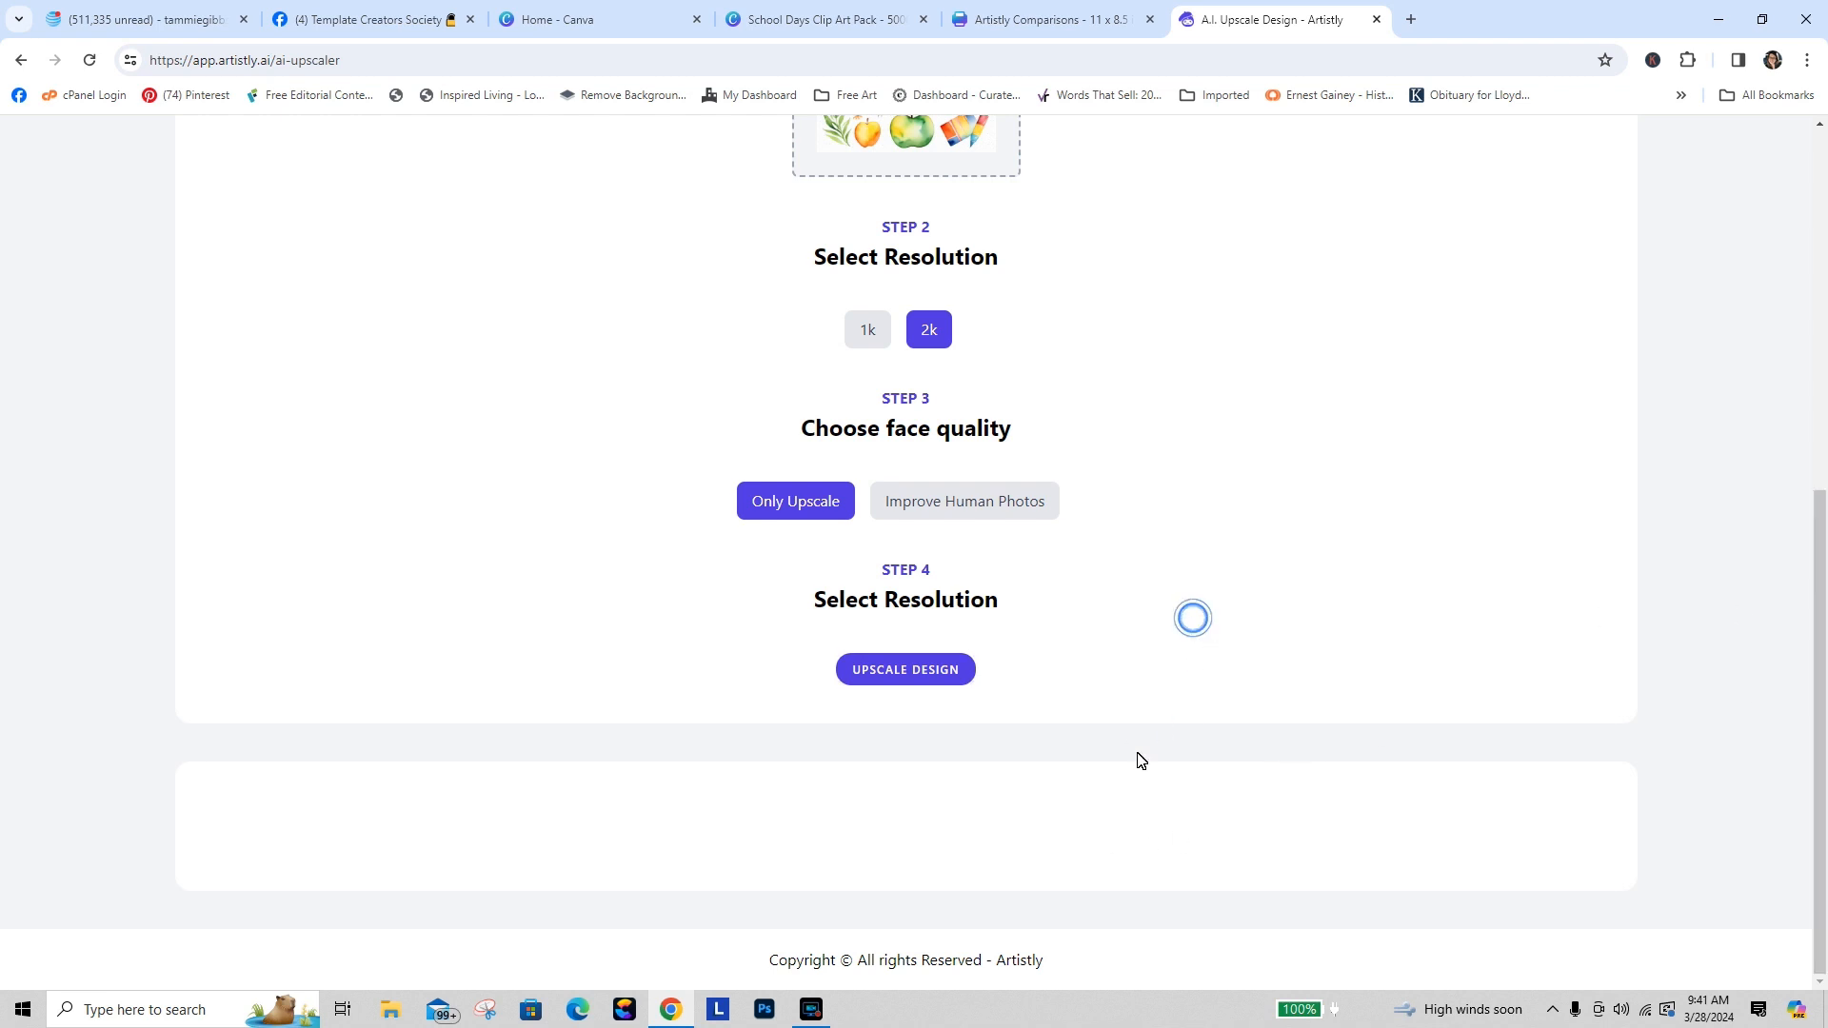
pyautogui.click(1110, 816)
pyautogui.click(1225, 671)
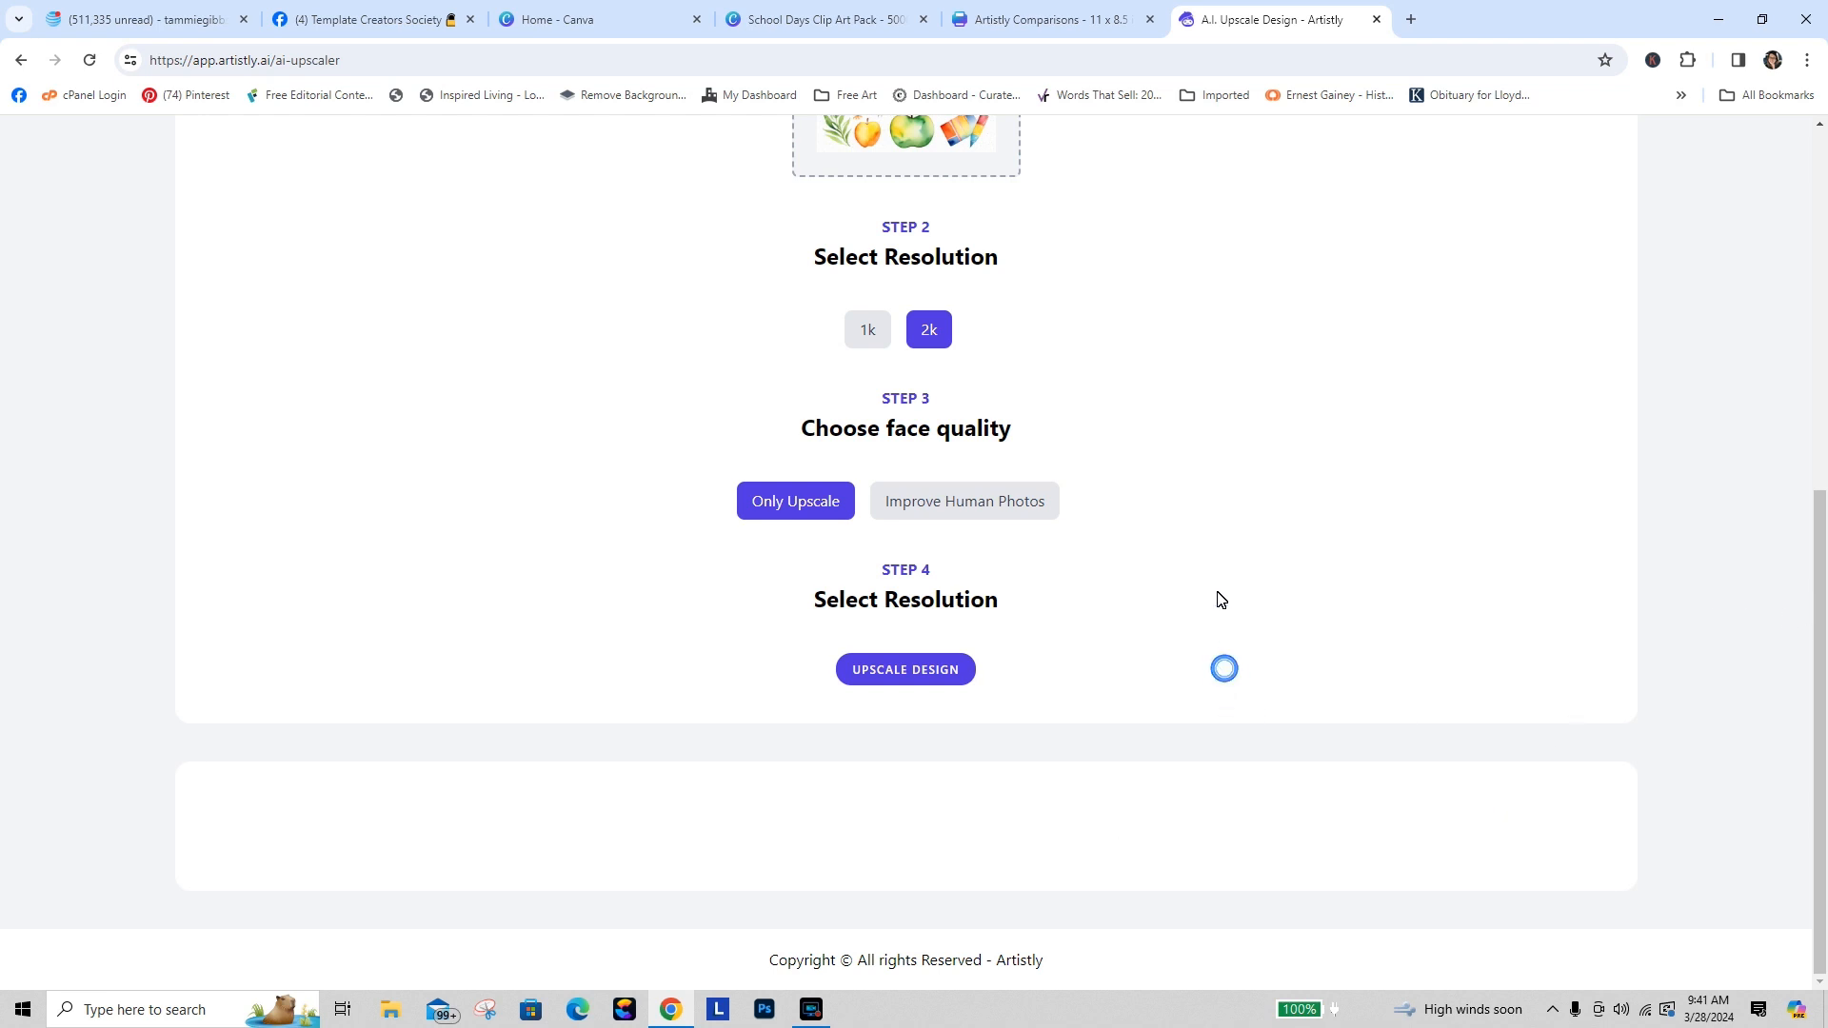
pyautogui.click(1217, 591)
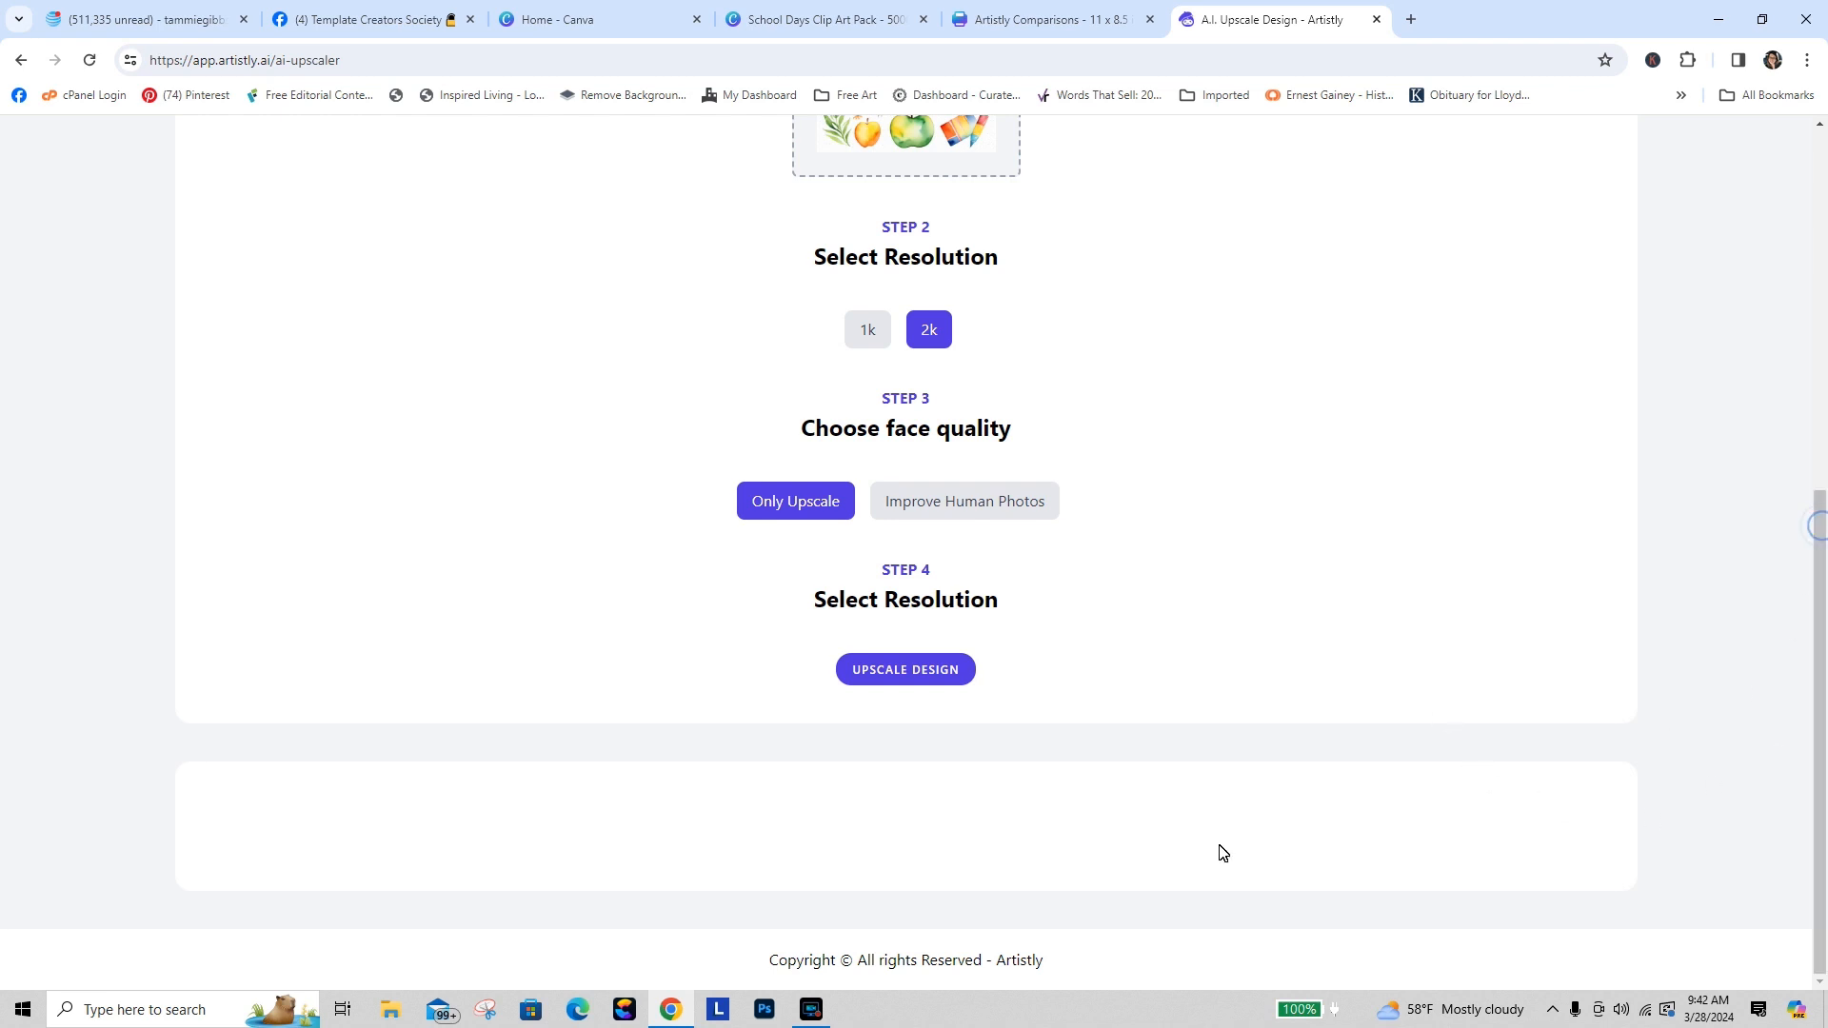
pyautogui.click(804, 21)
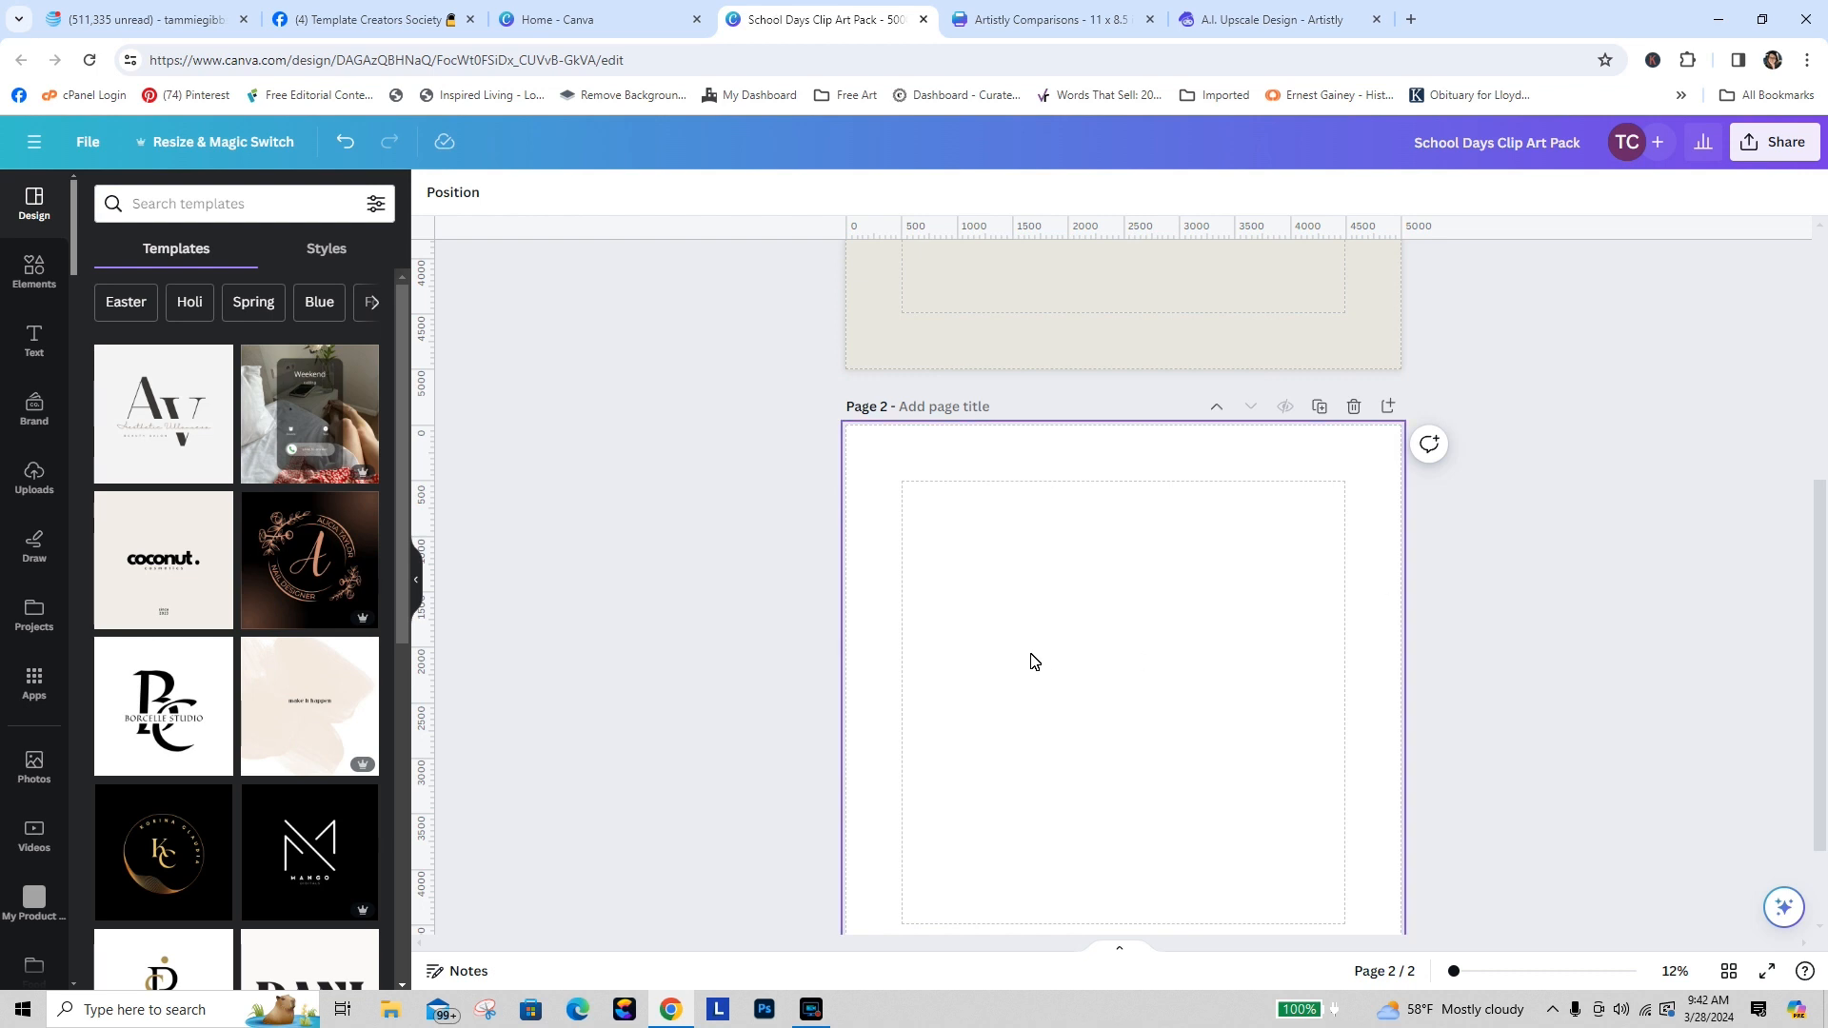
# Step: Download the upscaled teacher clip art image from the Artistly upscaler
pyautogui.click(1099, 27)
pyautogui.click(1237, 20)
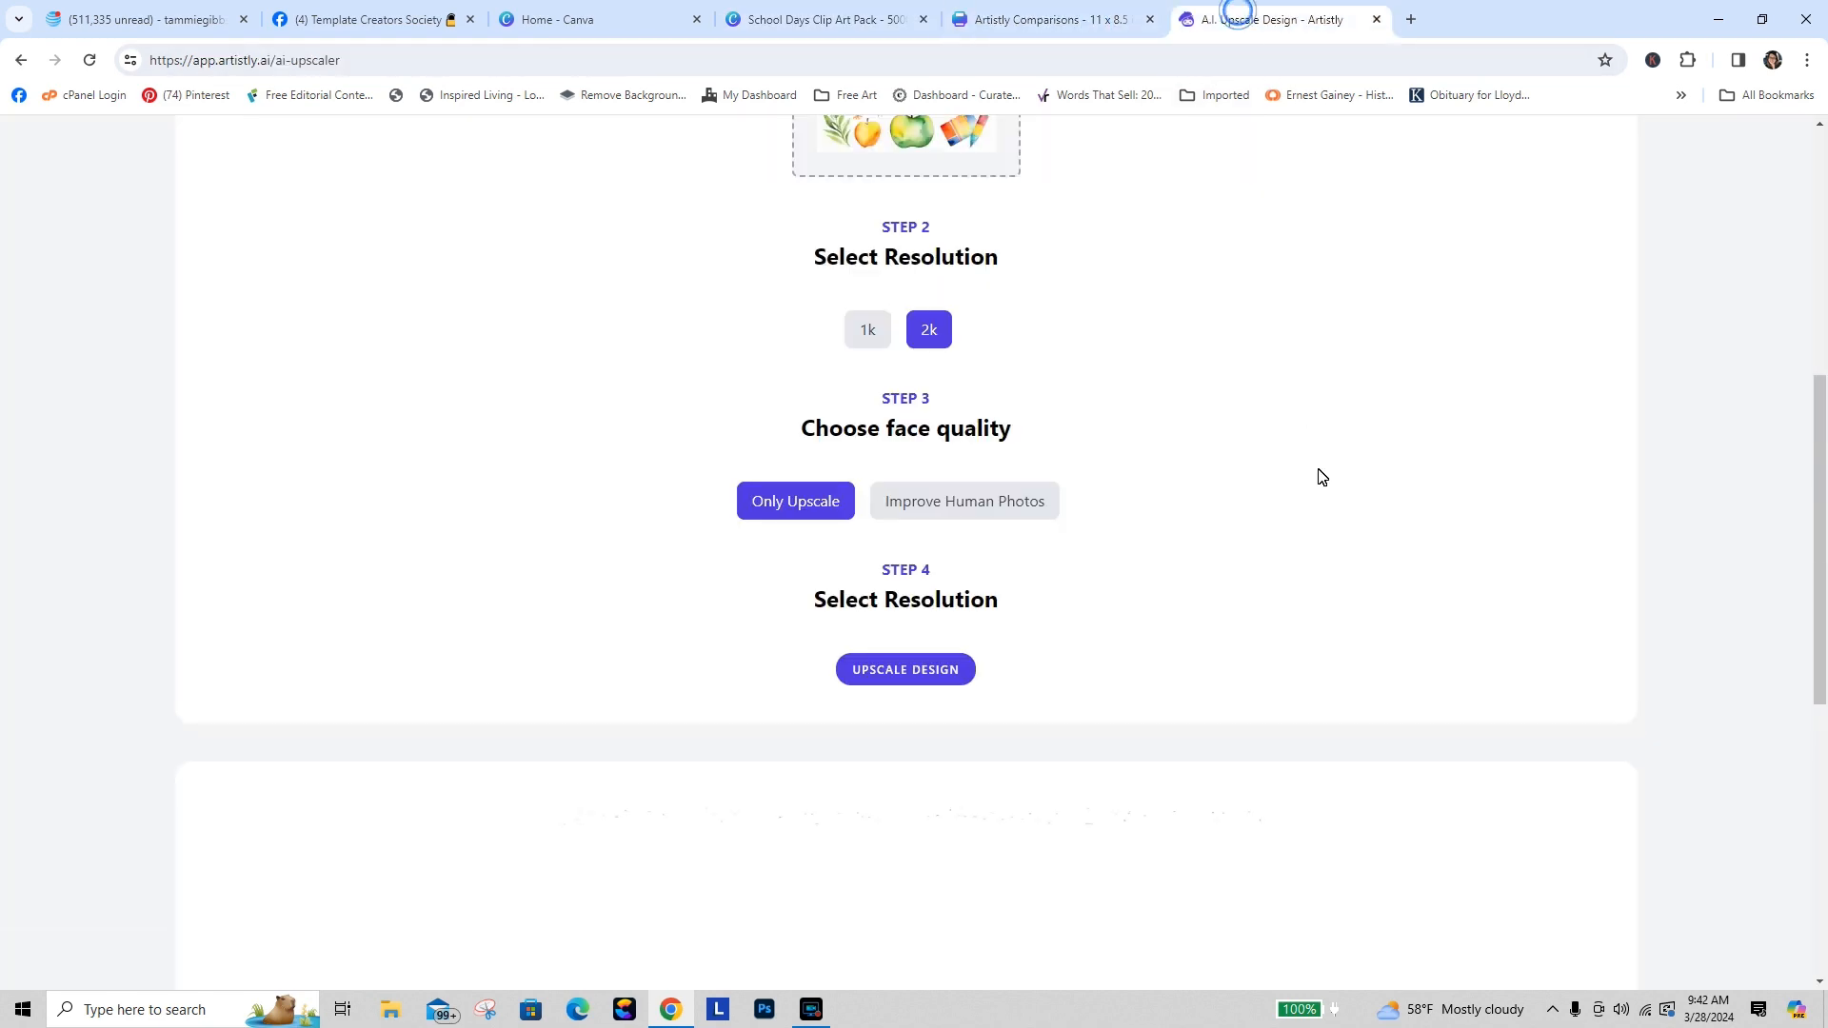
pyautogui.scroll(-7, 952, 446)
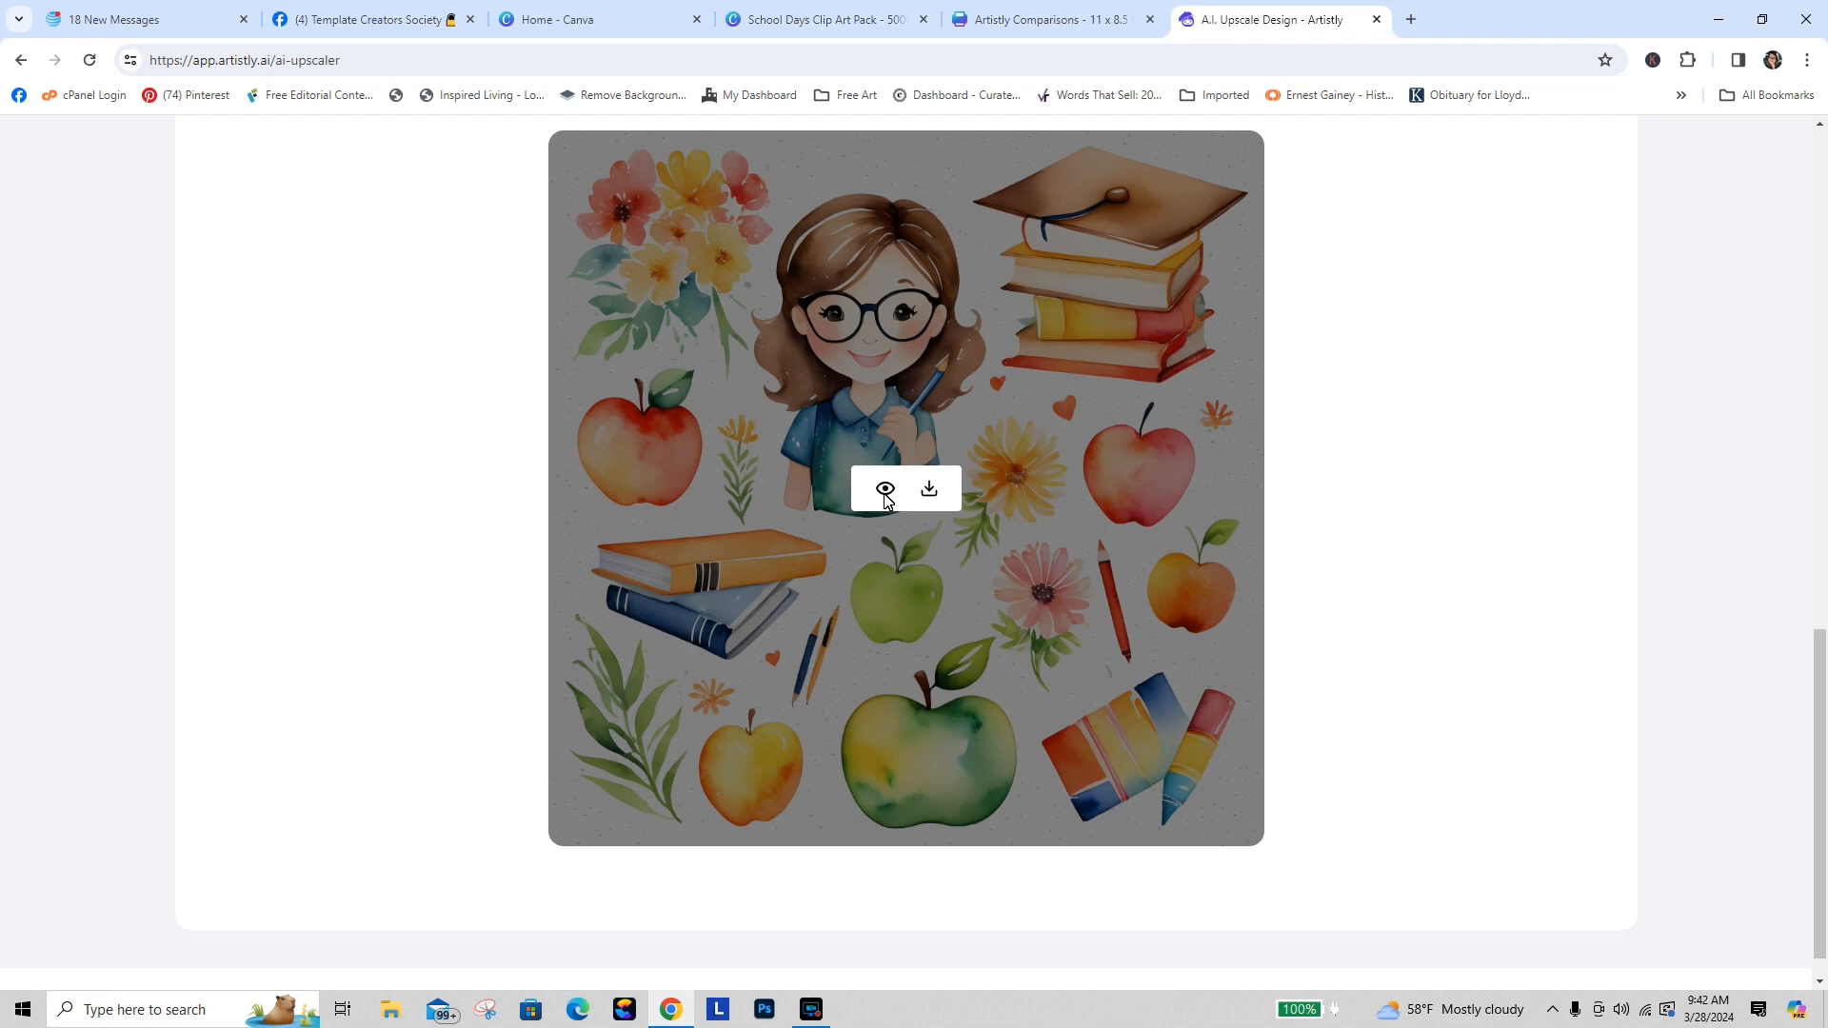
pyautogui.click(931, 489)
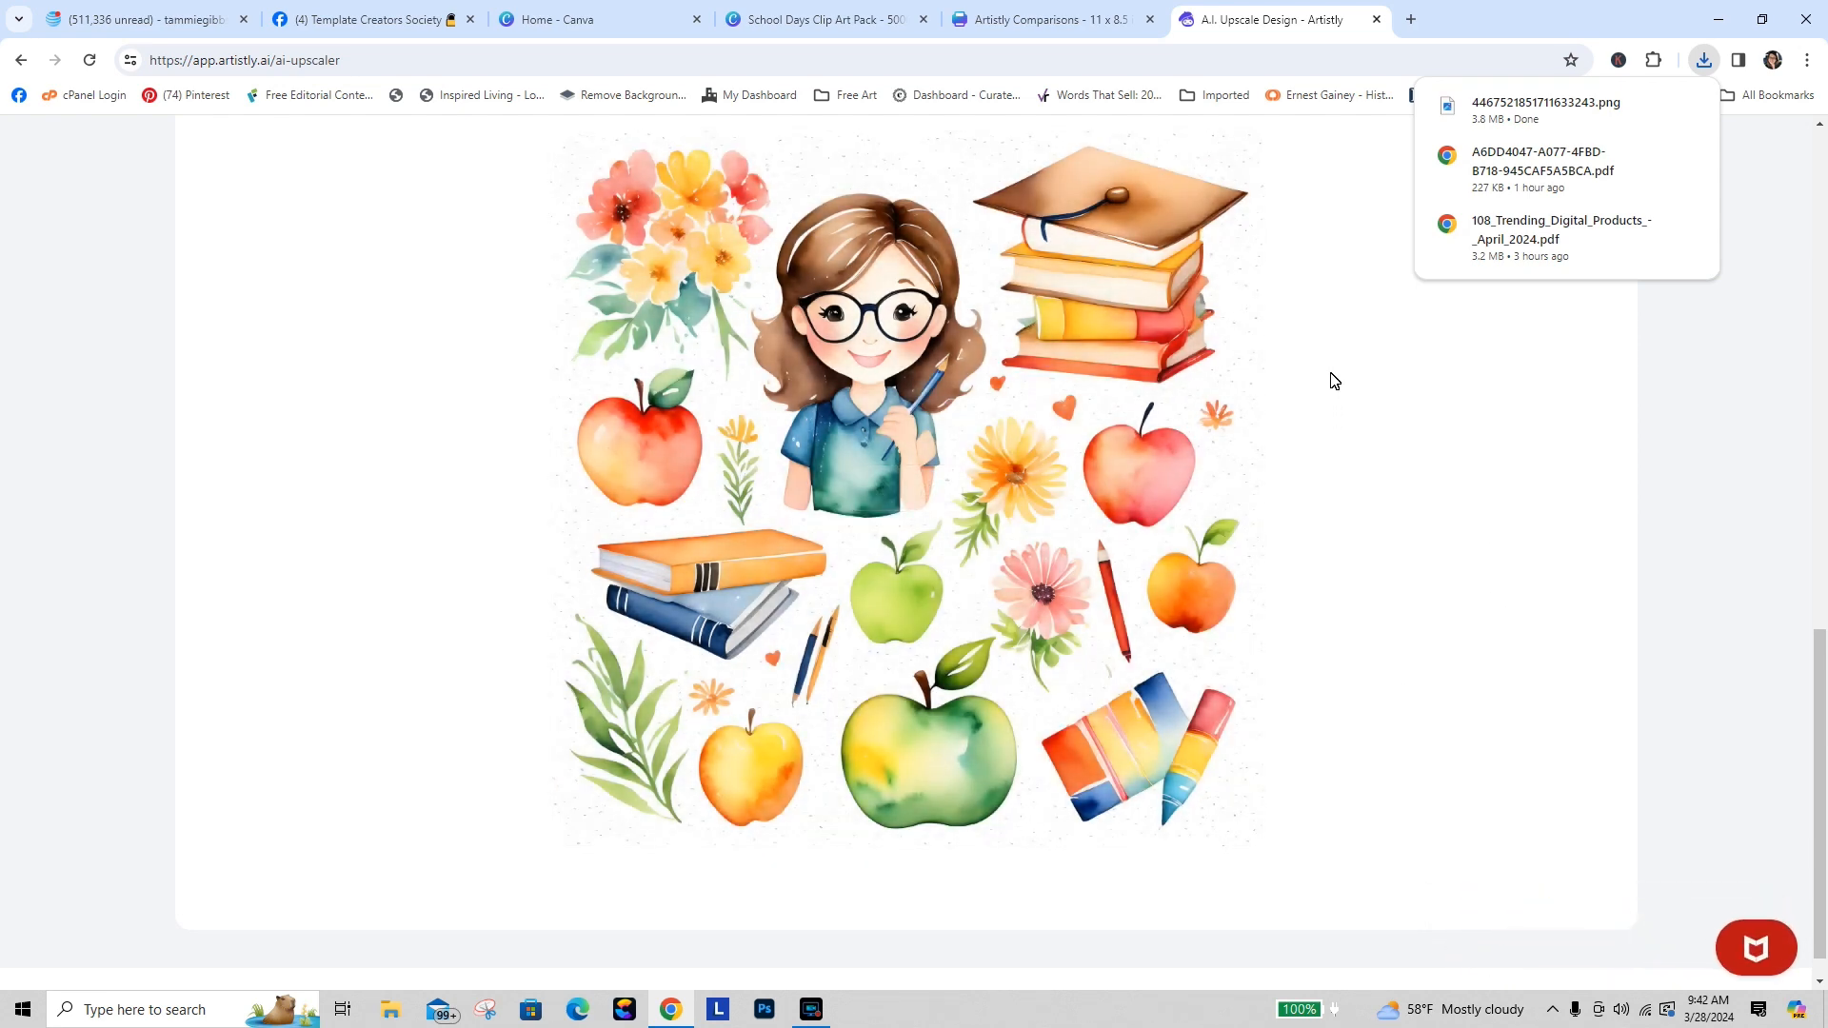
# Step: Upload the downloaded upscaled PNG to the Canva design's uploads
pyautogui.moveTo(1818, 771); pyautogui.dragTo(1816, 121)
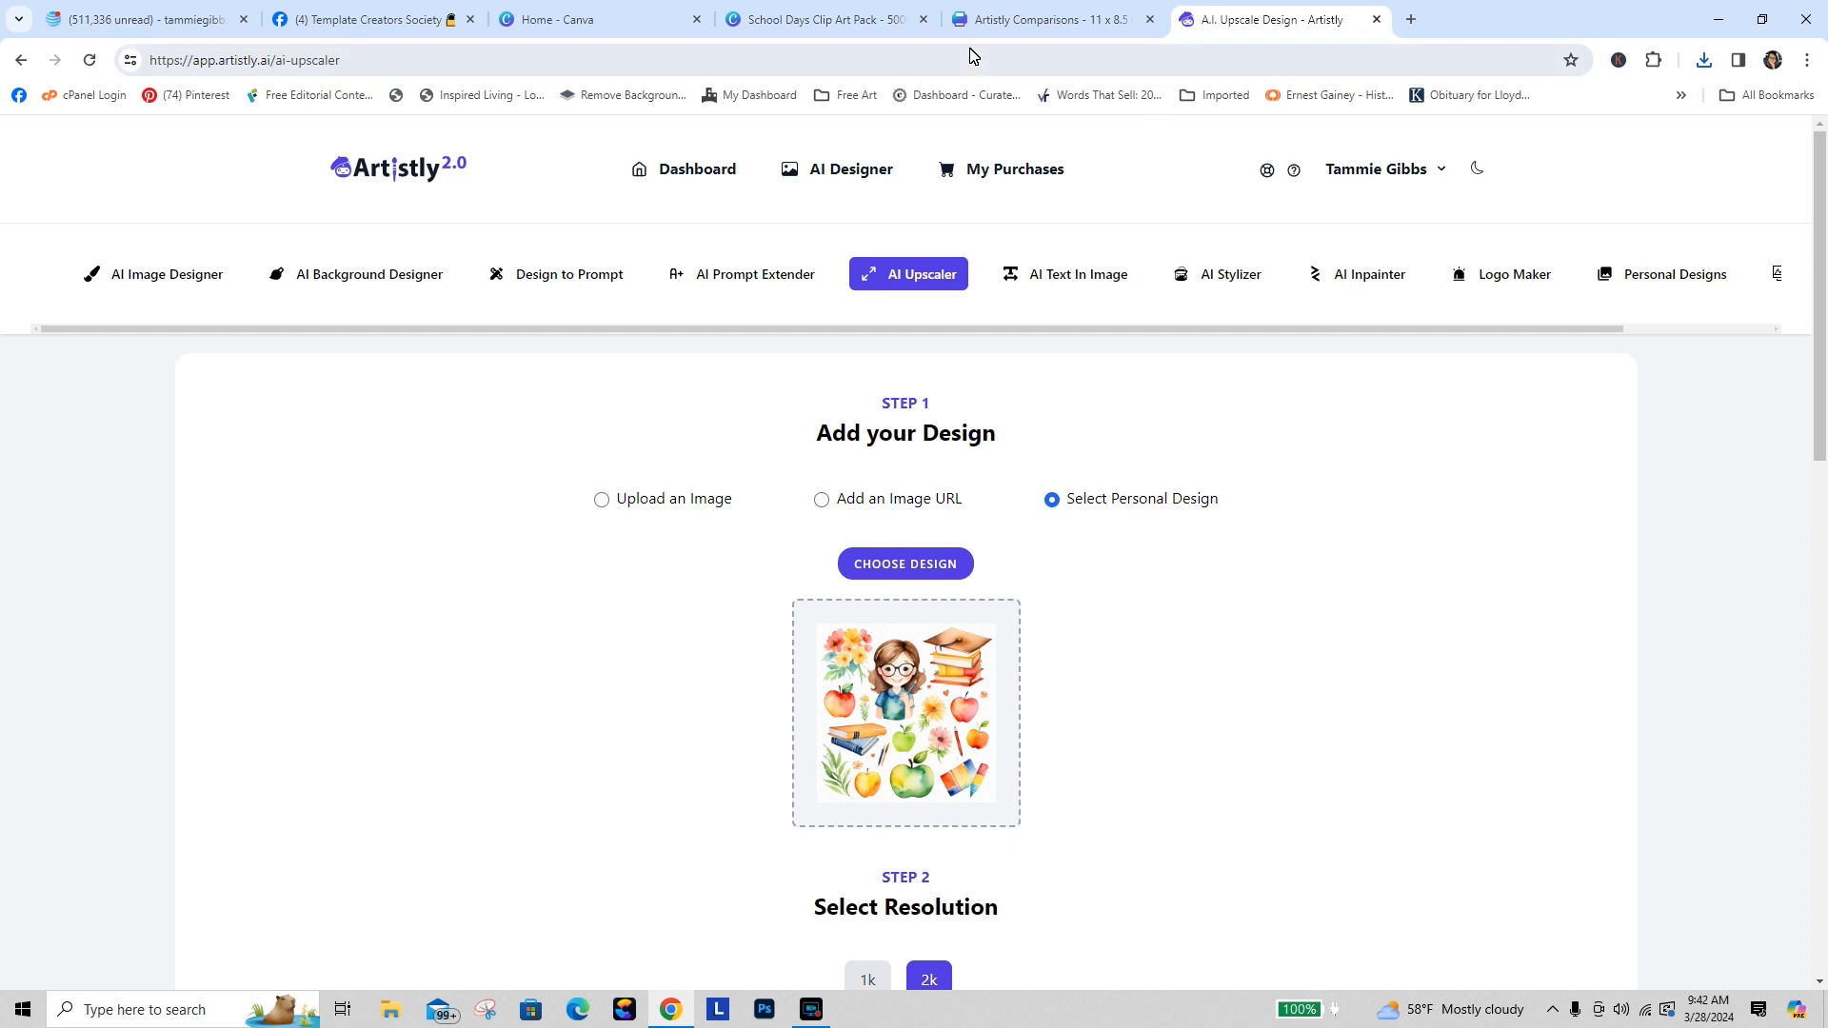
pyautogui.click(821, 19)
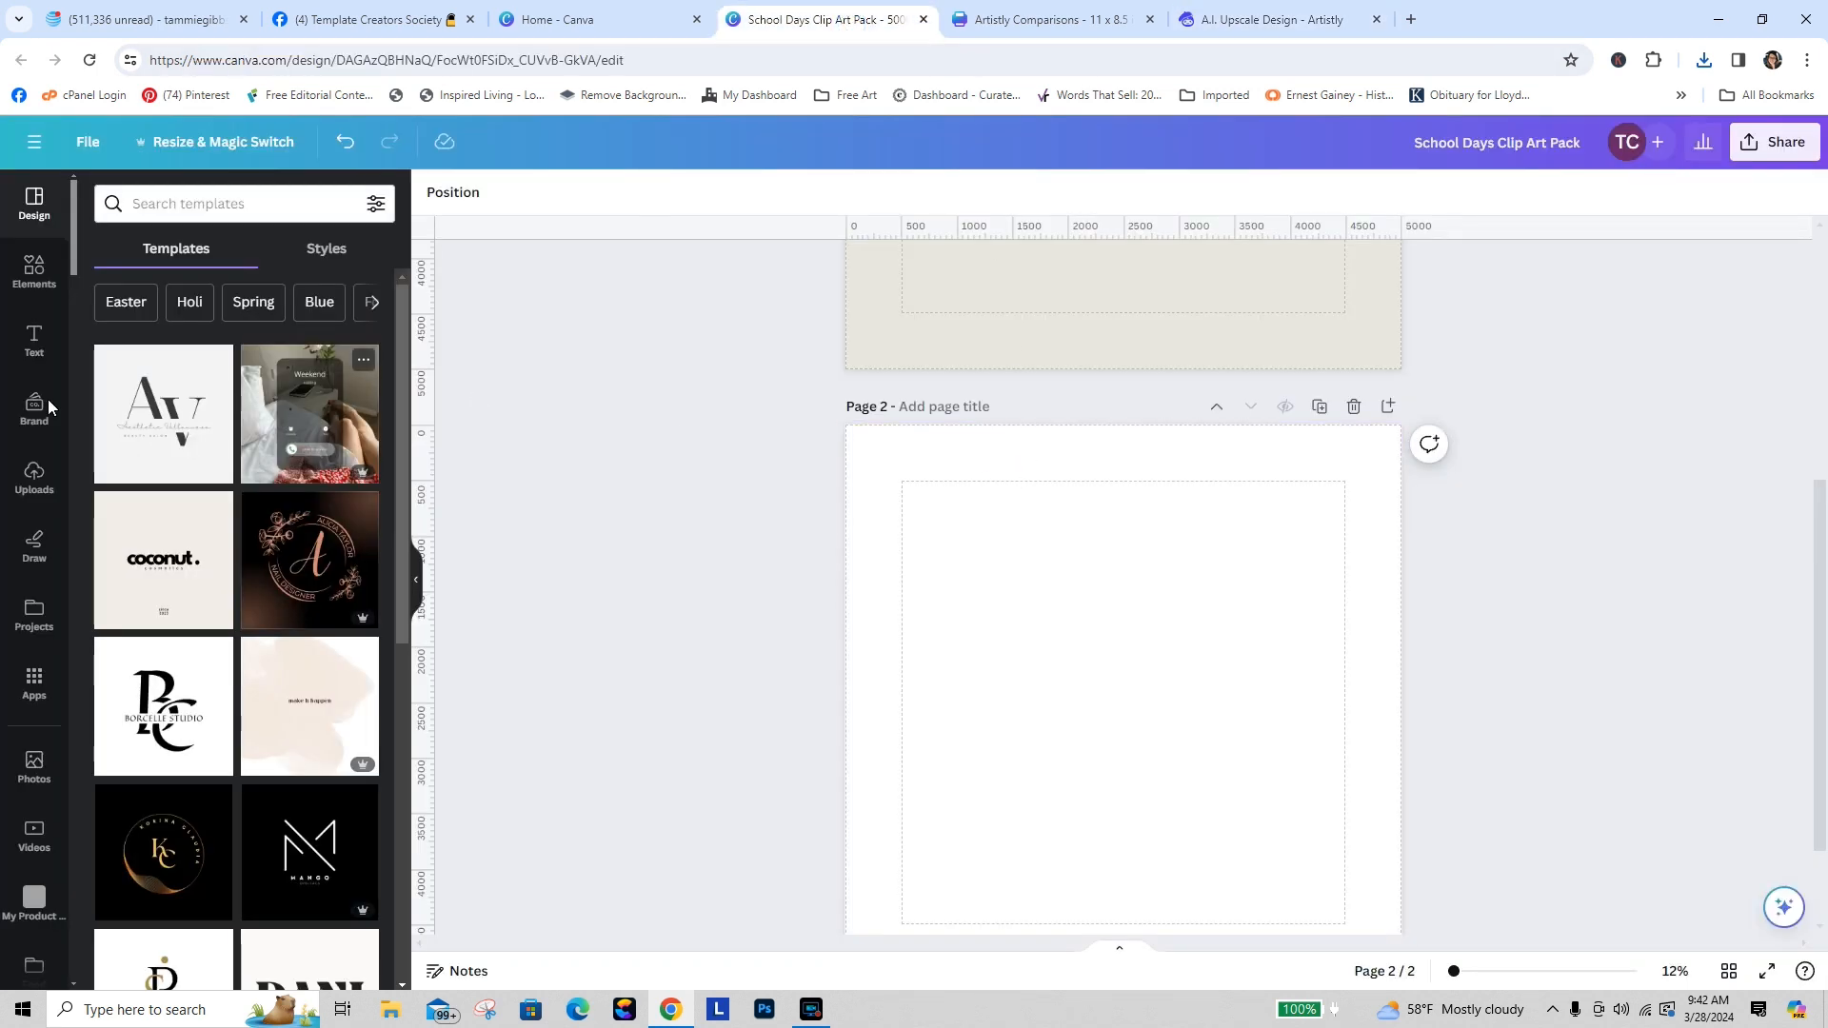
pyautogui.click(34, 476)
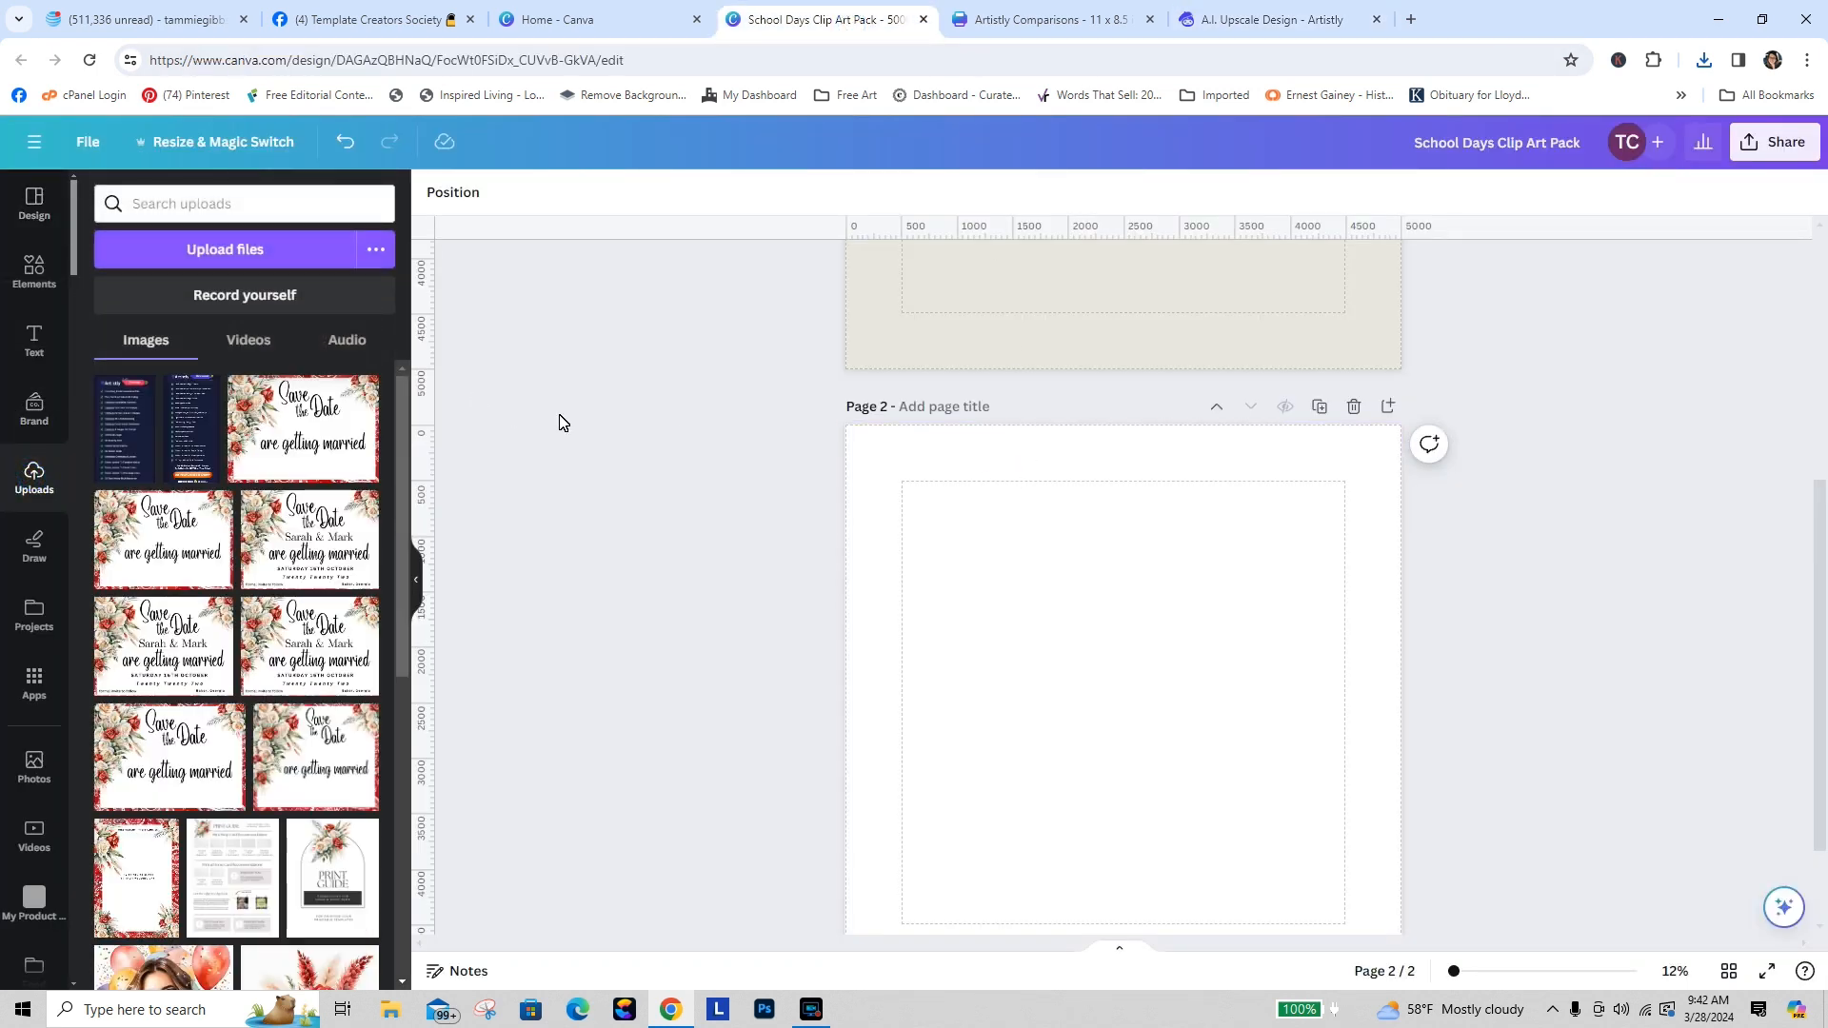
pyautogui.click(153, 250)
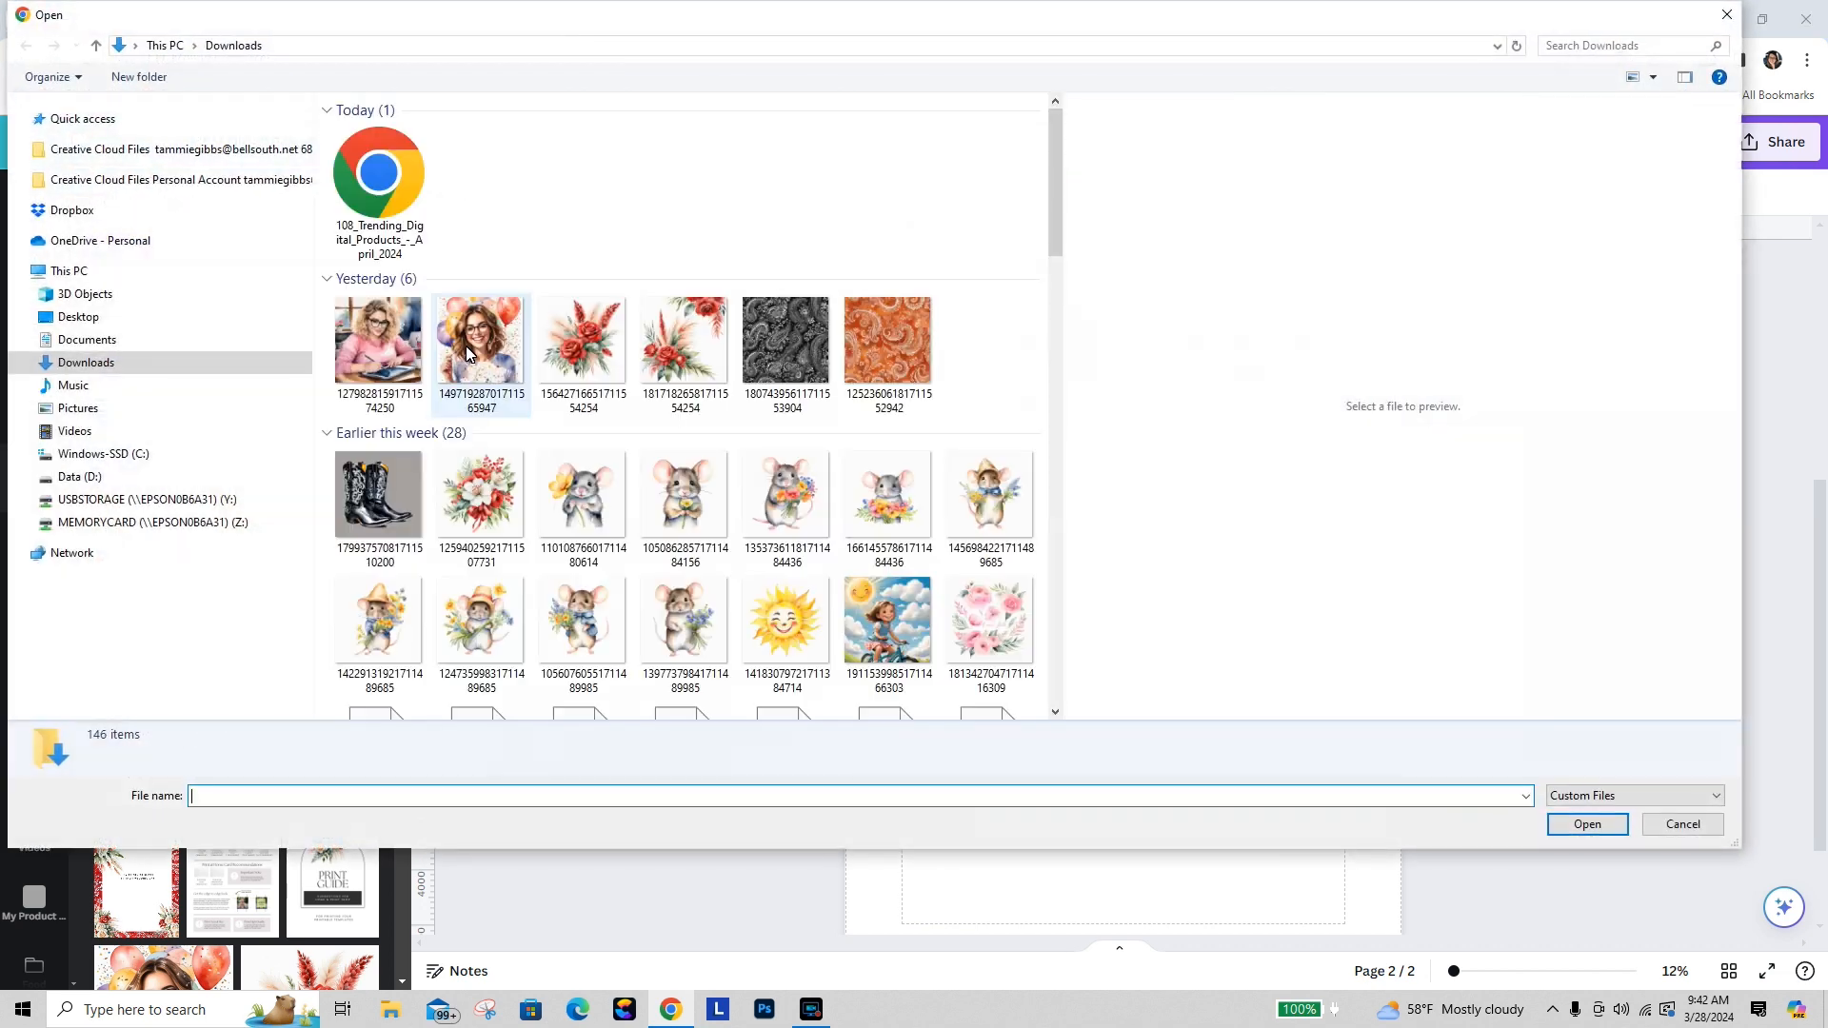
pyautogui.click(371, 190)
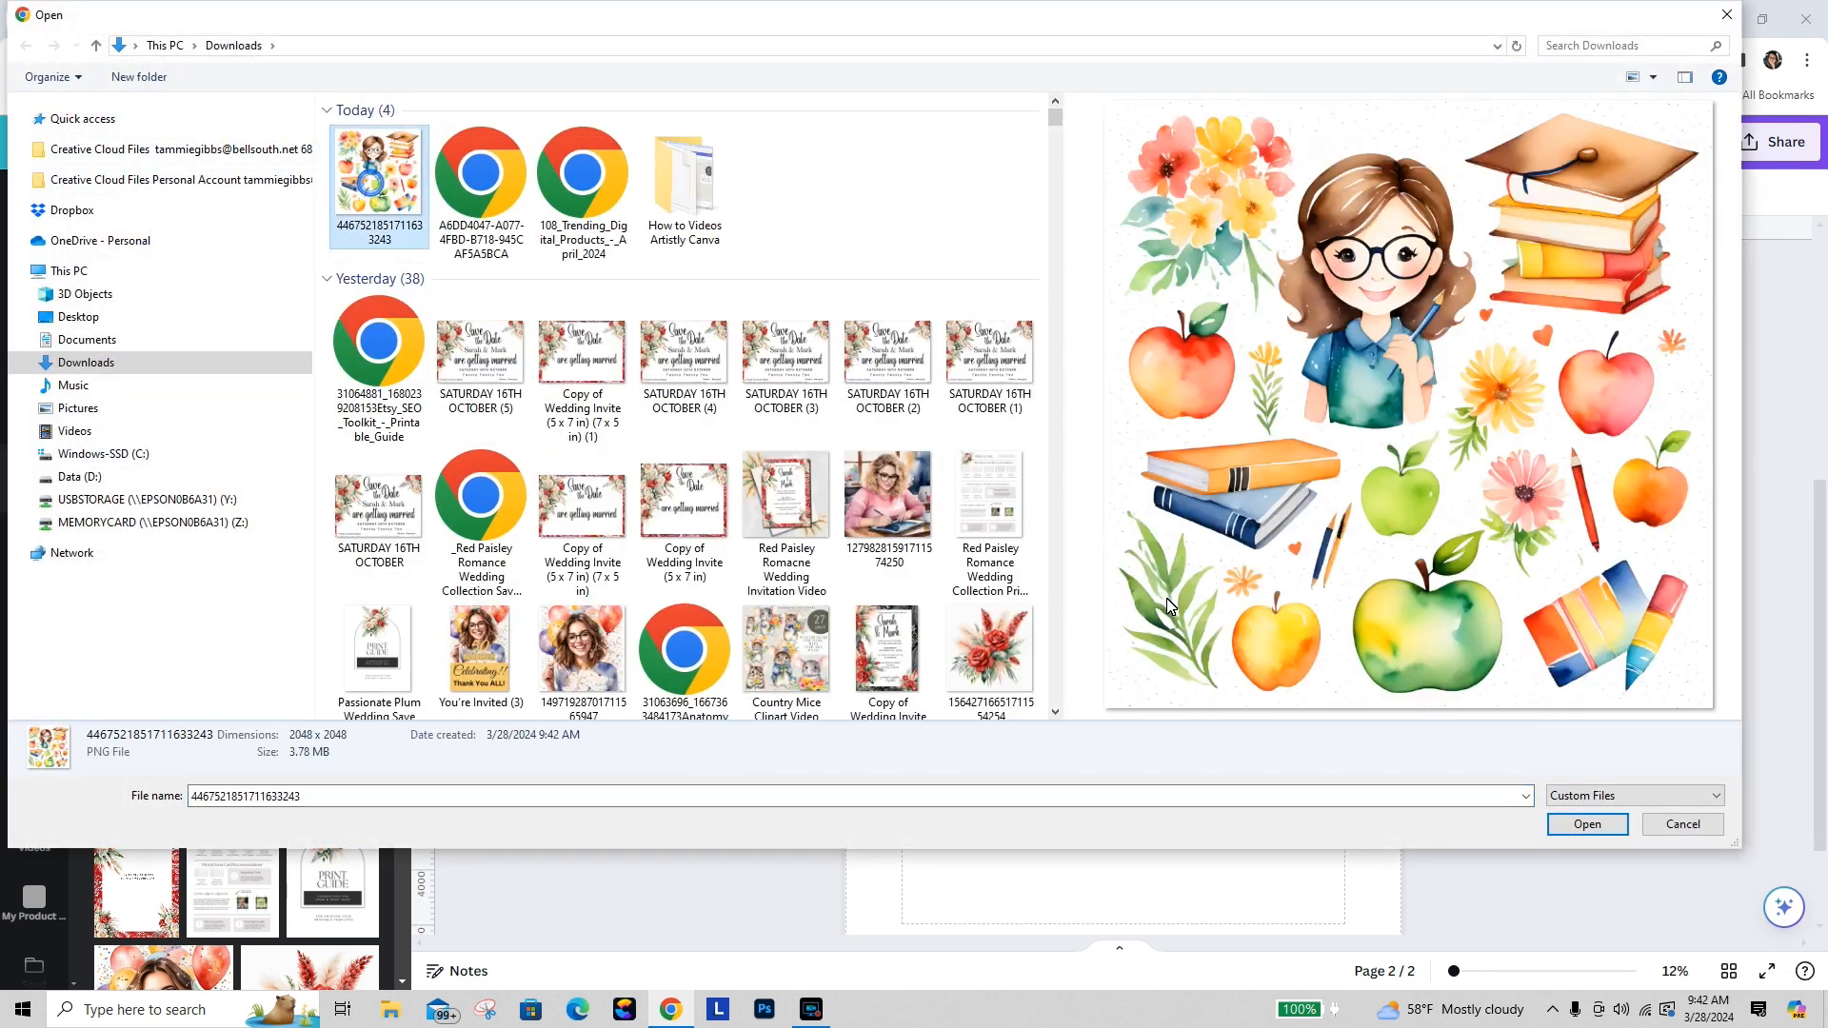
pyautogui.click(1604, 832)
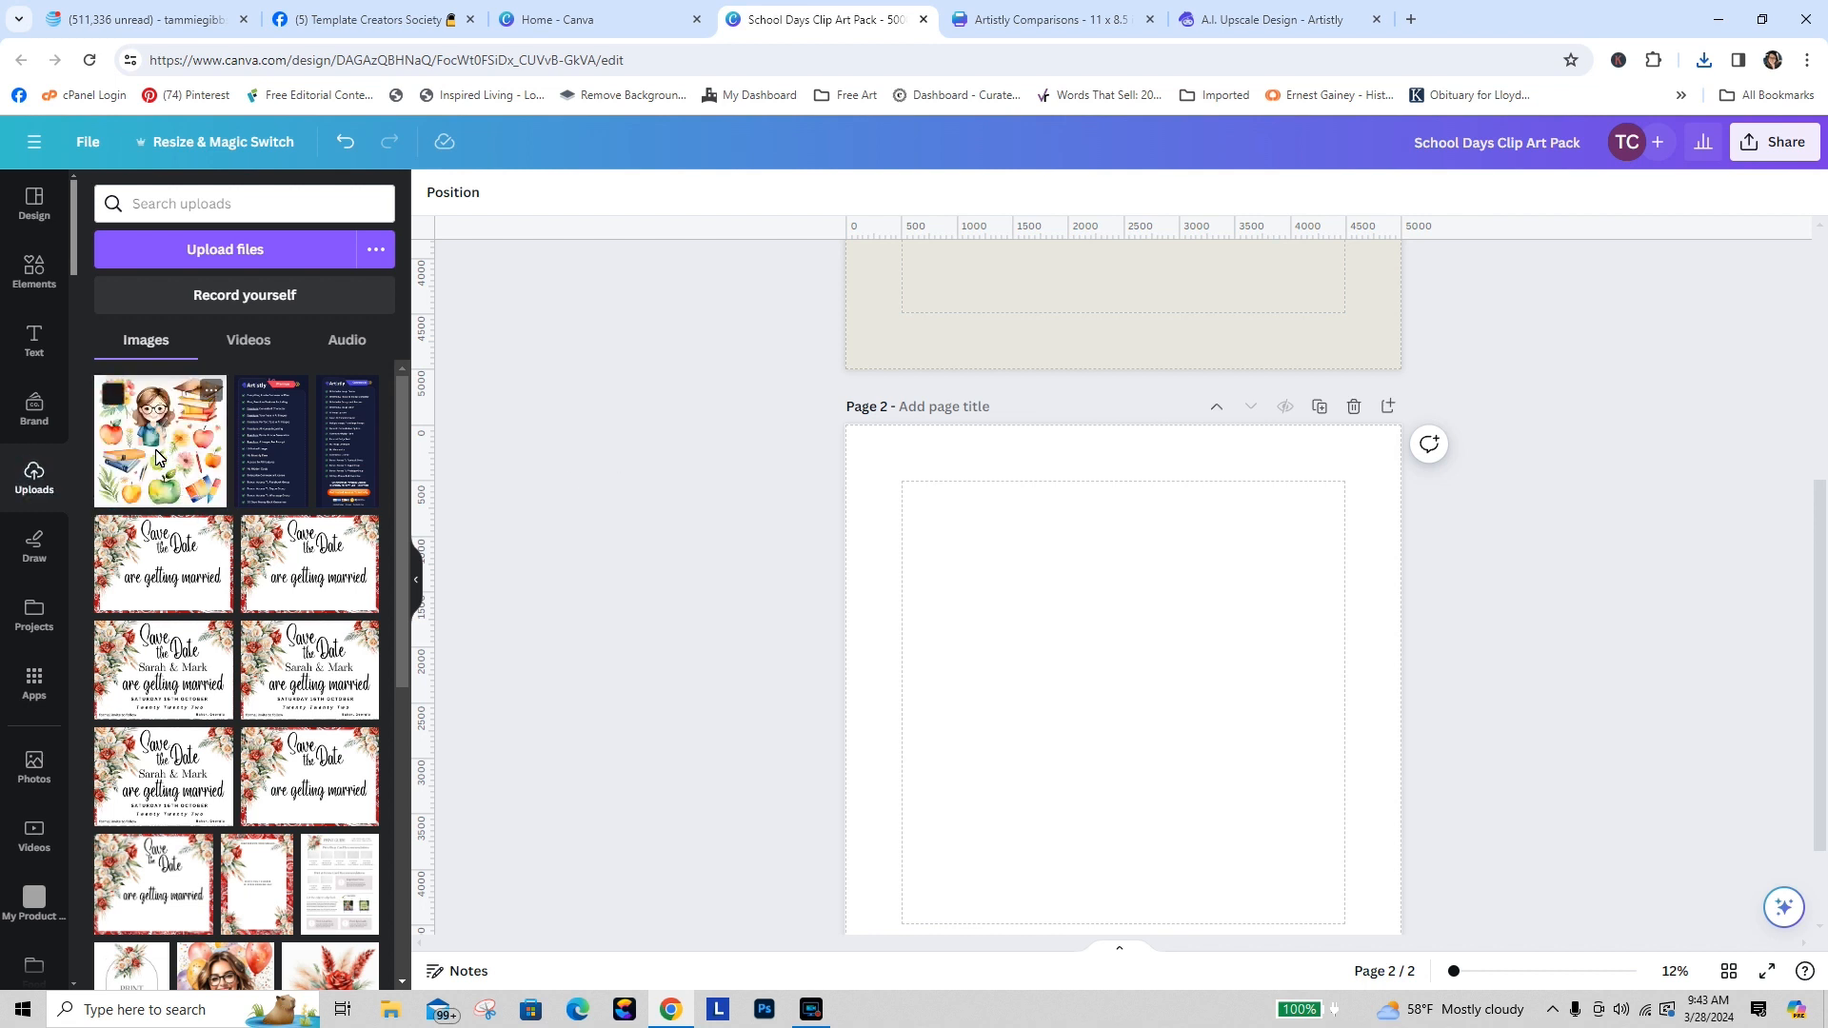
# Step: Place the uploaded teacher clip art to fill page 2, then duplicate that page
pyautogui.moveTo(155, 458); pyautogui.dragTo(1016, 569)
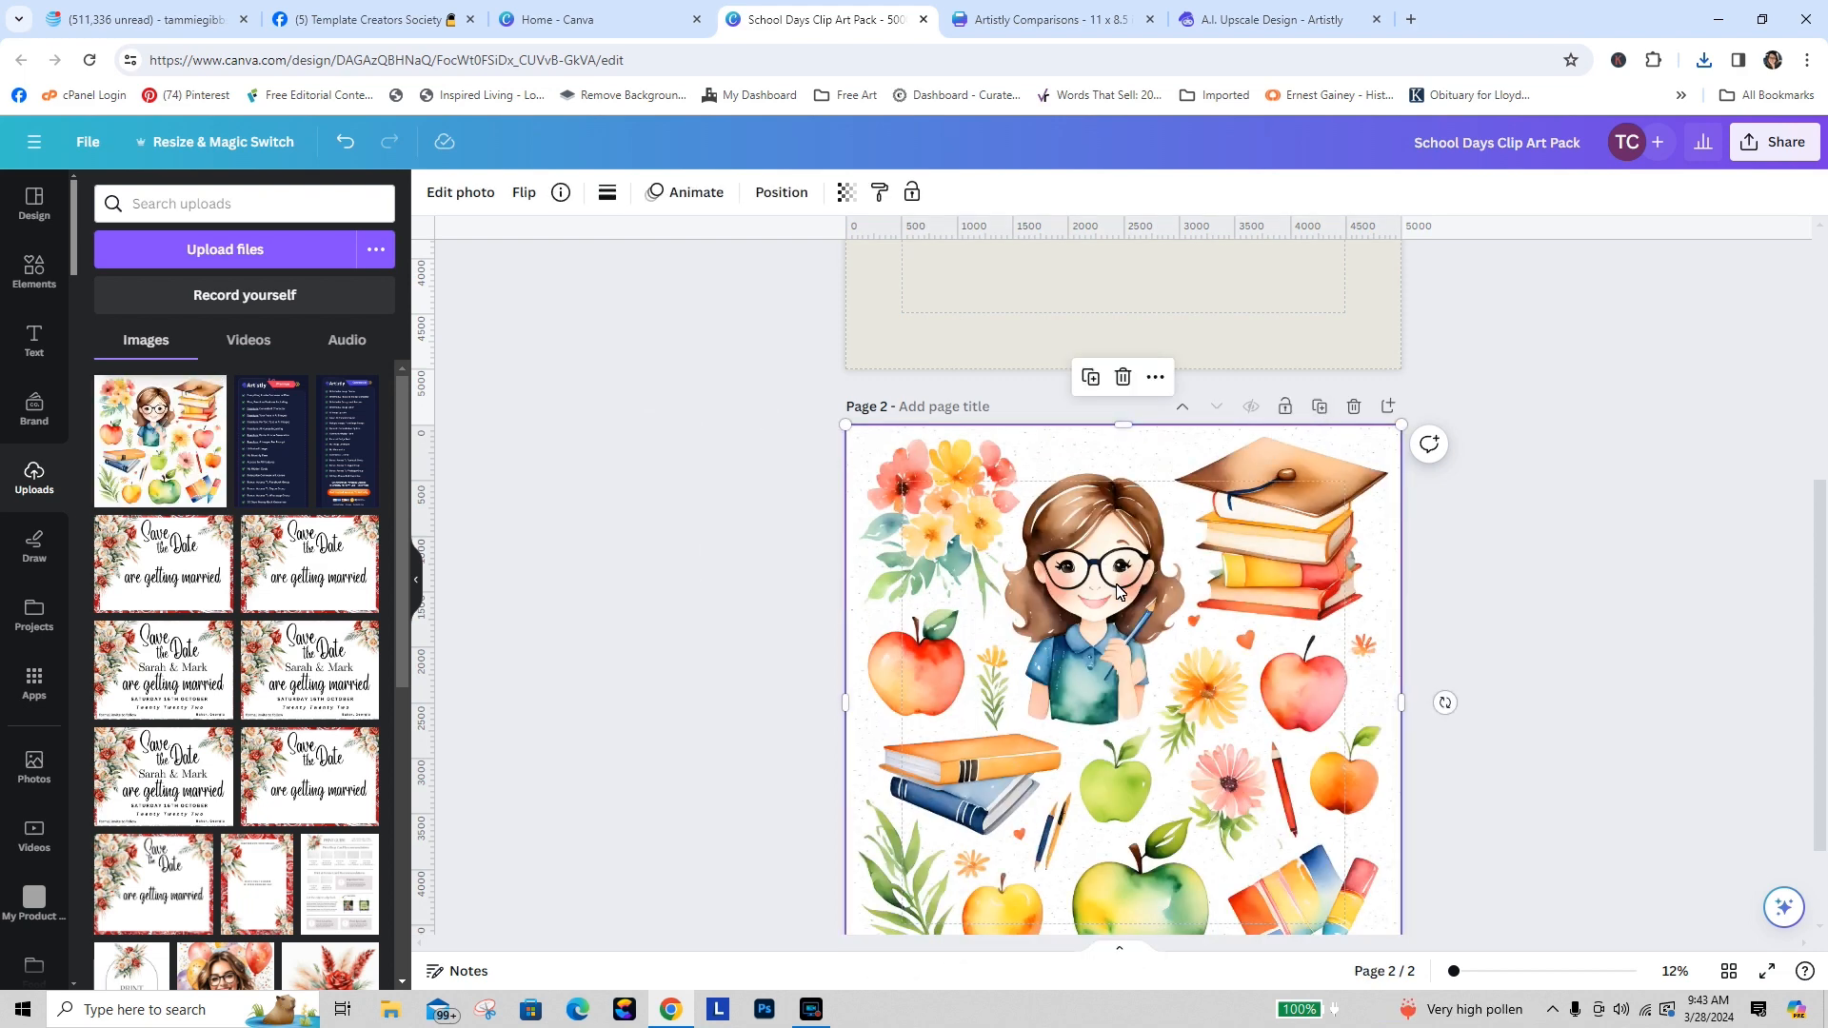
pyautogui.click(477, 192)
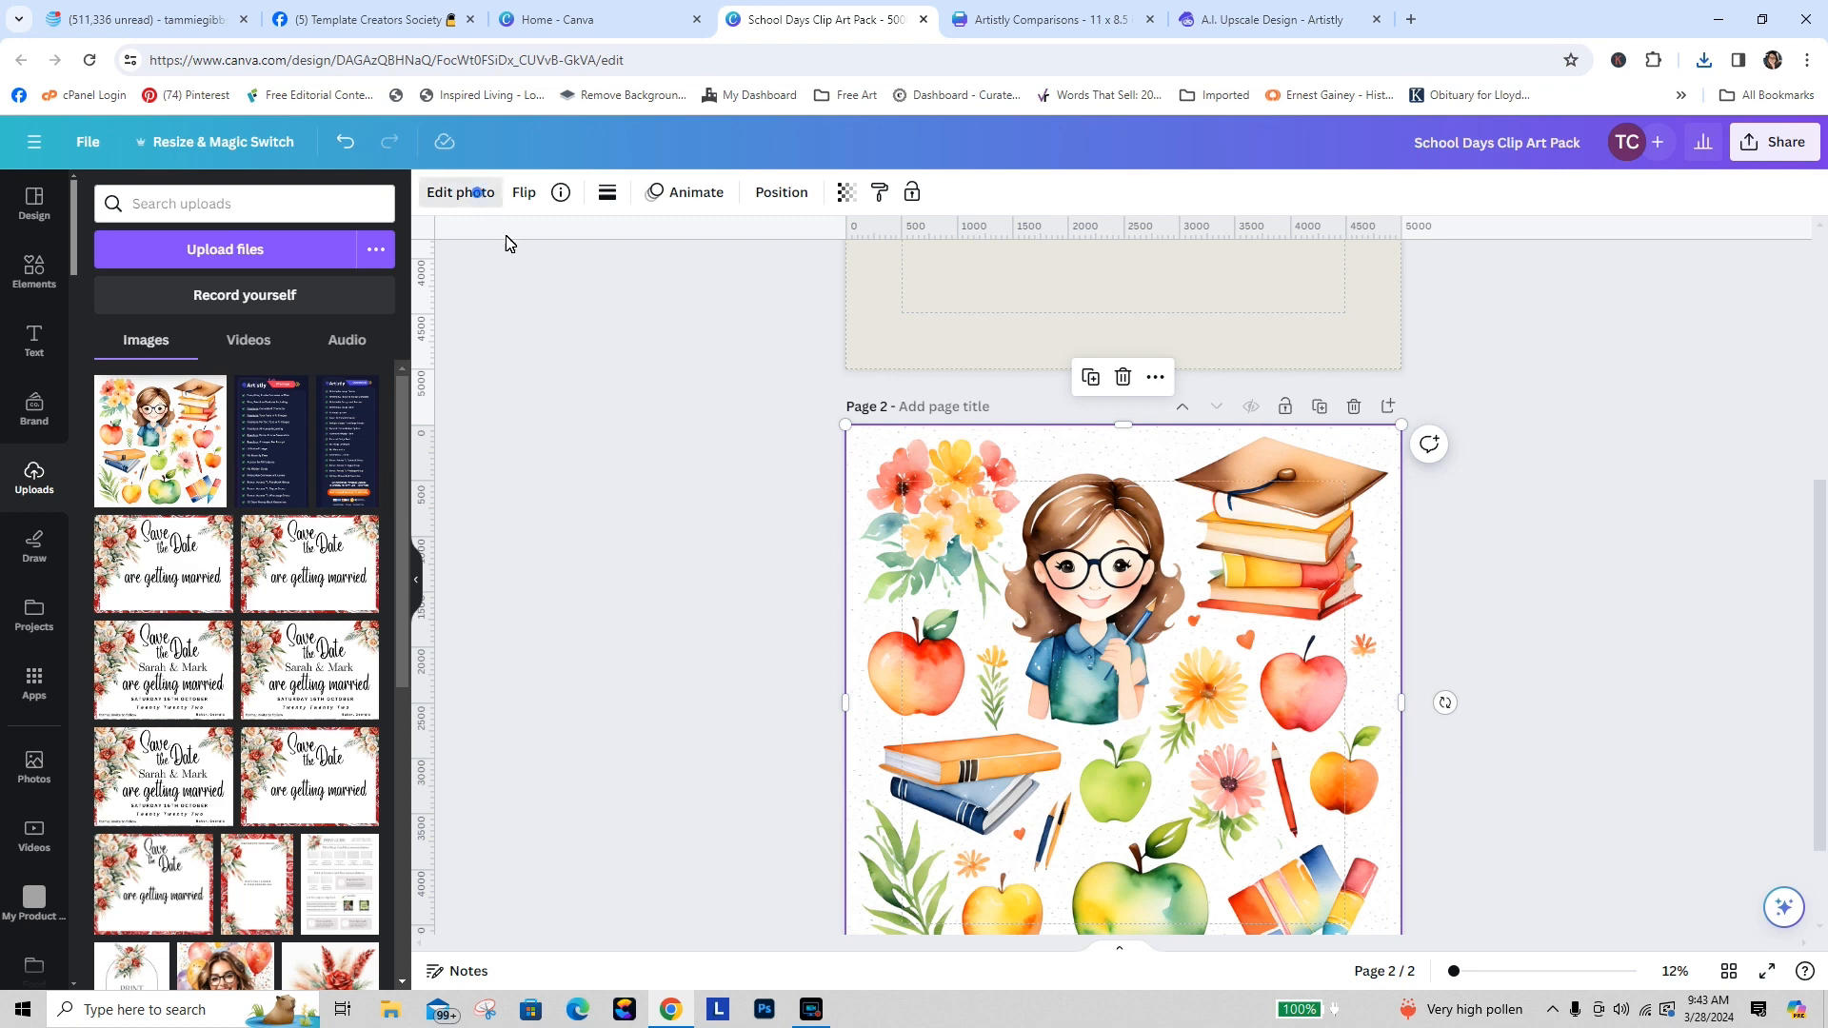
pyautogui.click(135, 337)
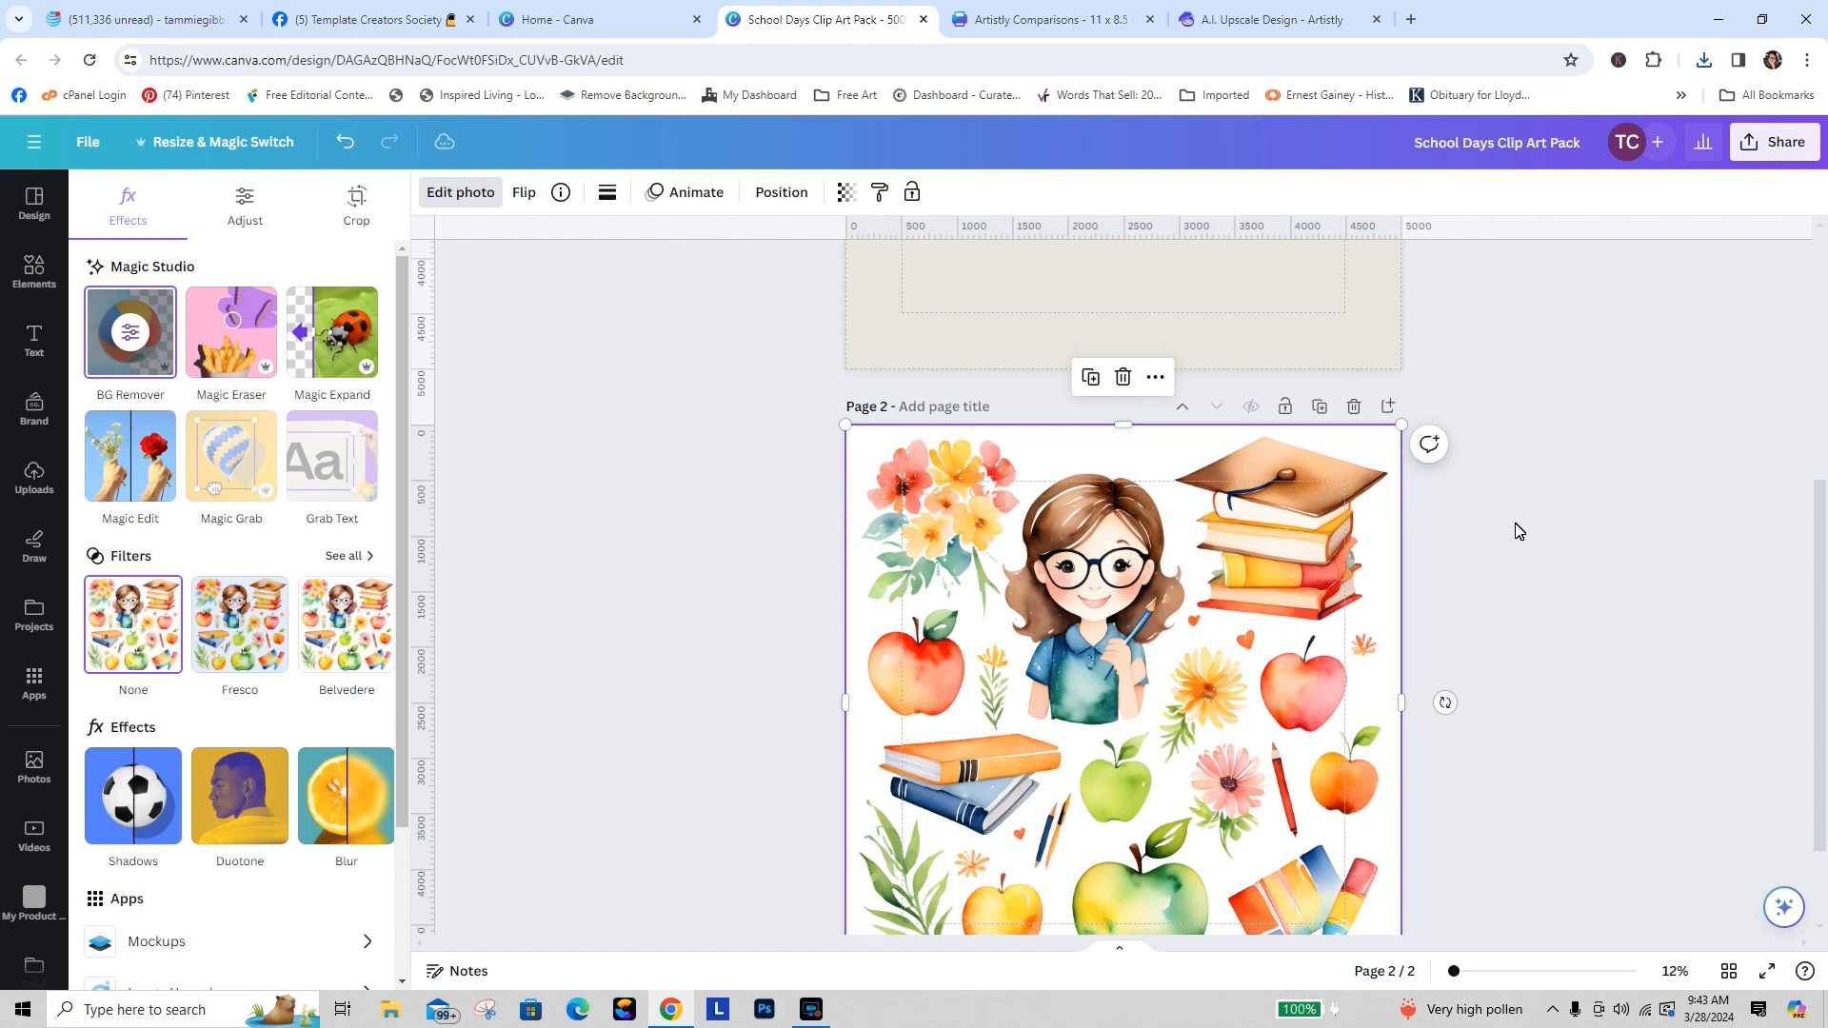
pyautogui.scroll(-2, 1821, 501)
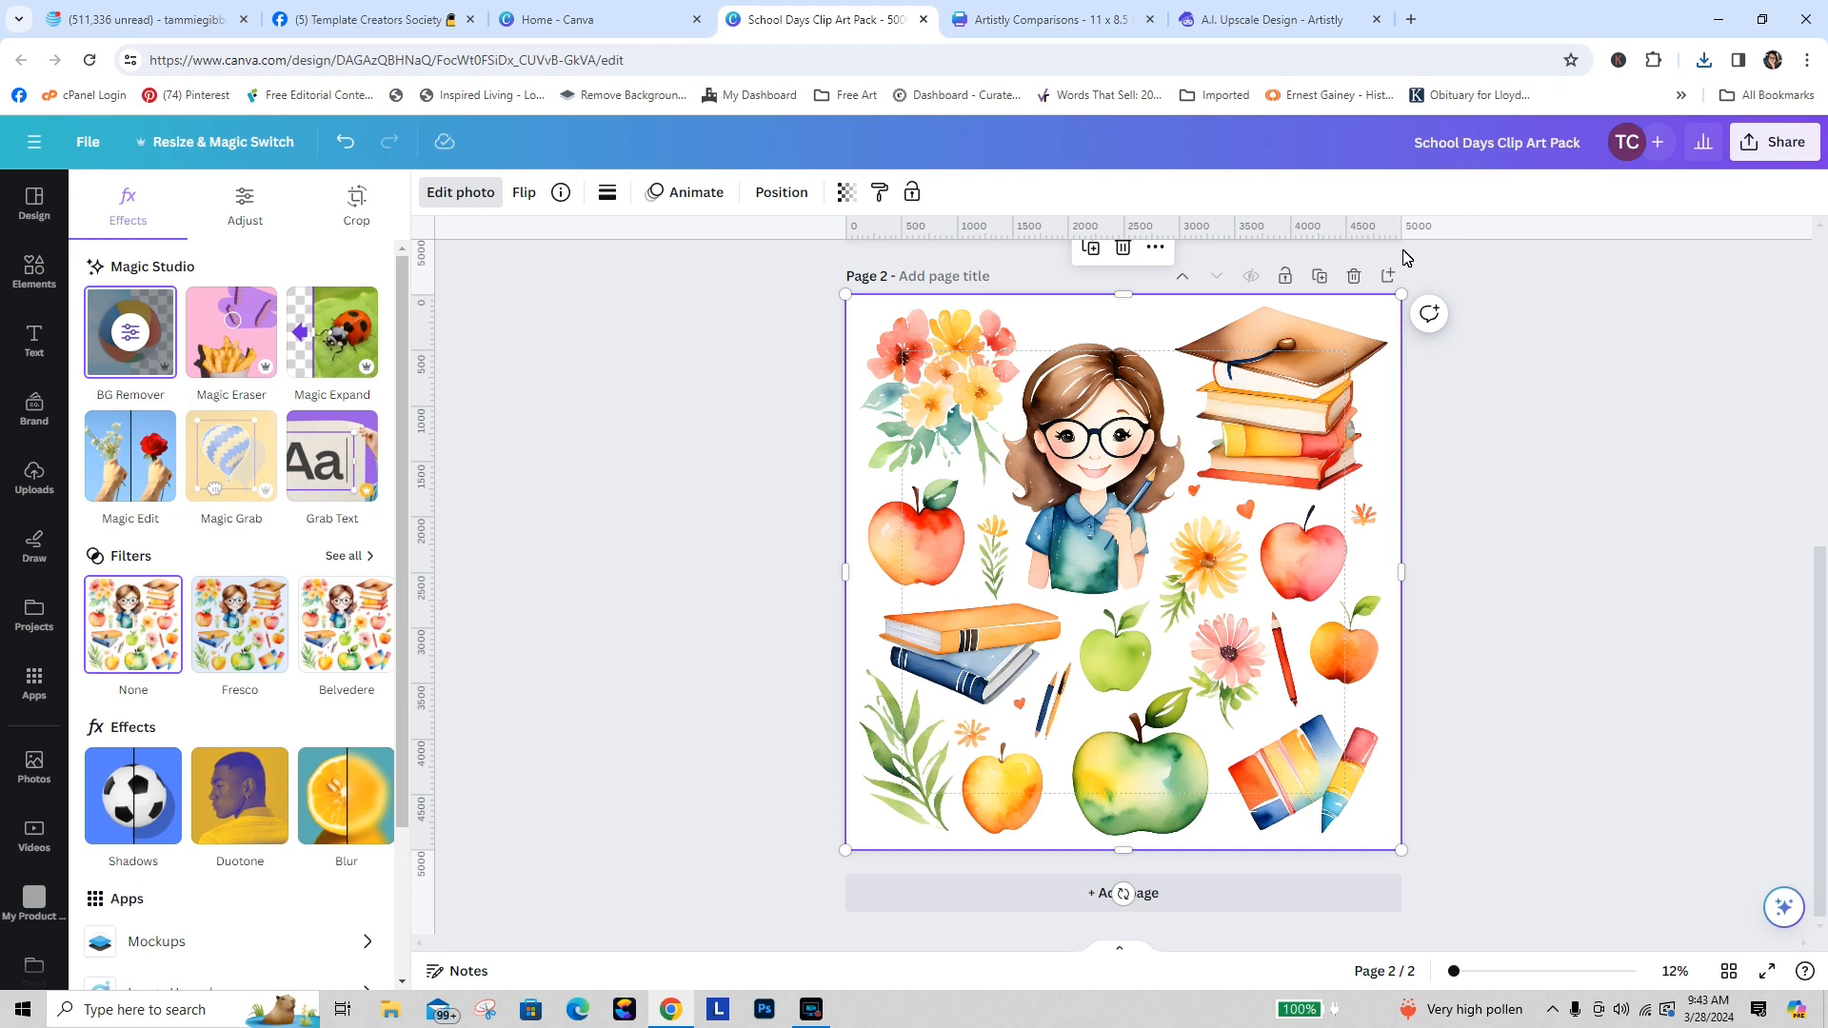
pyautogui.click(1321, 277)
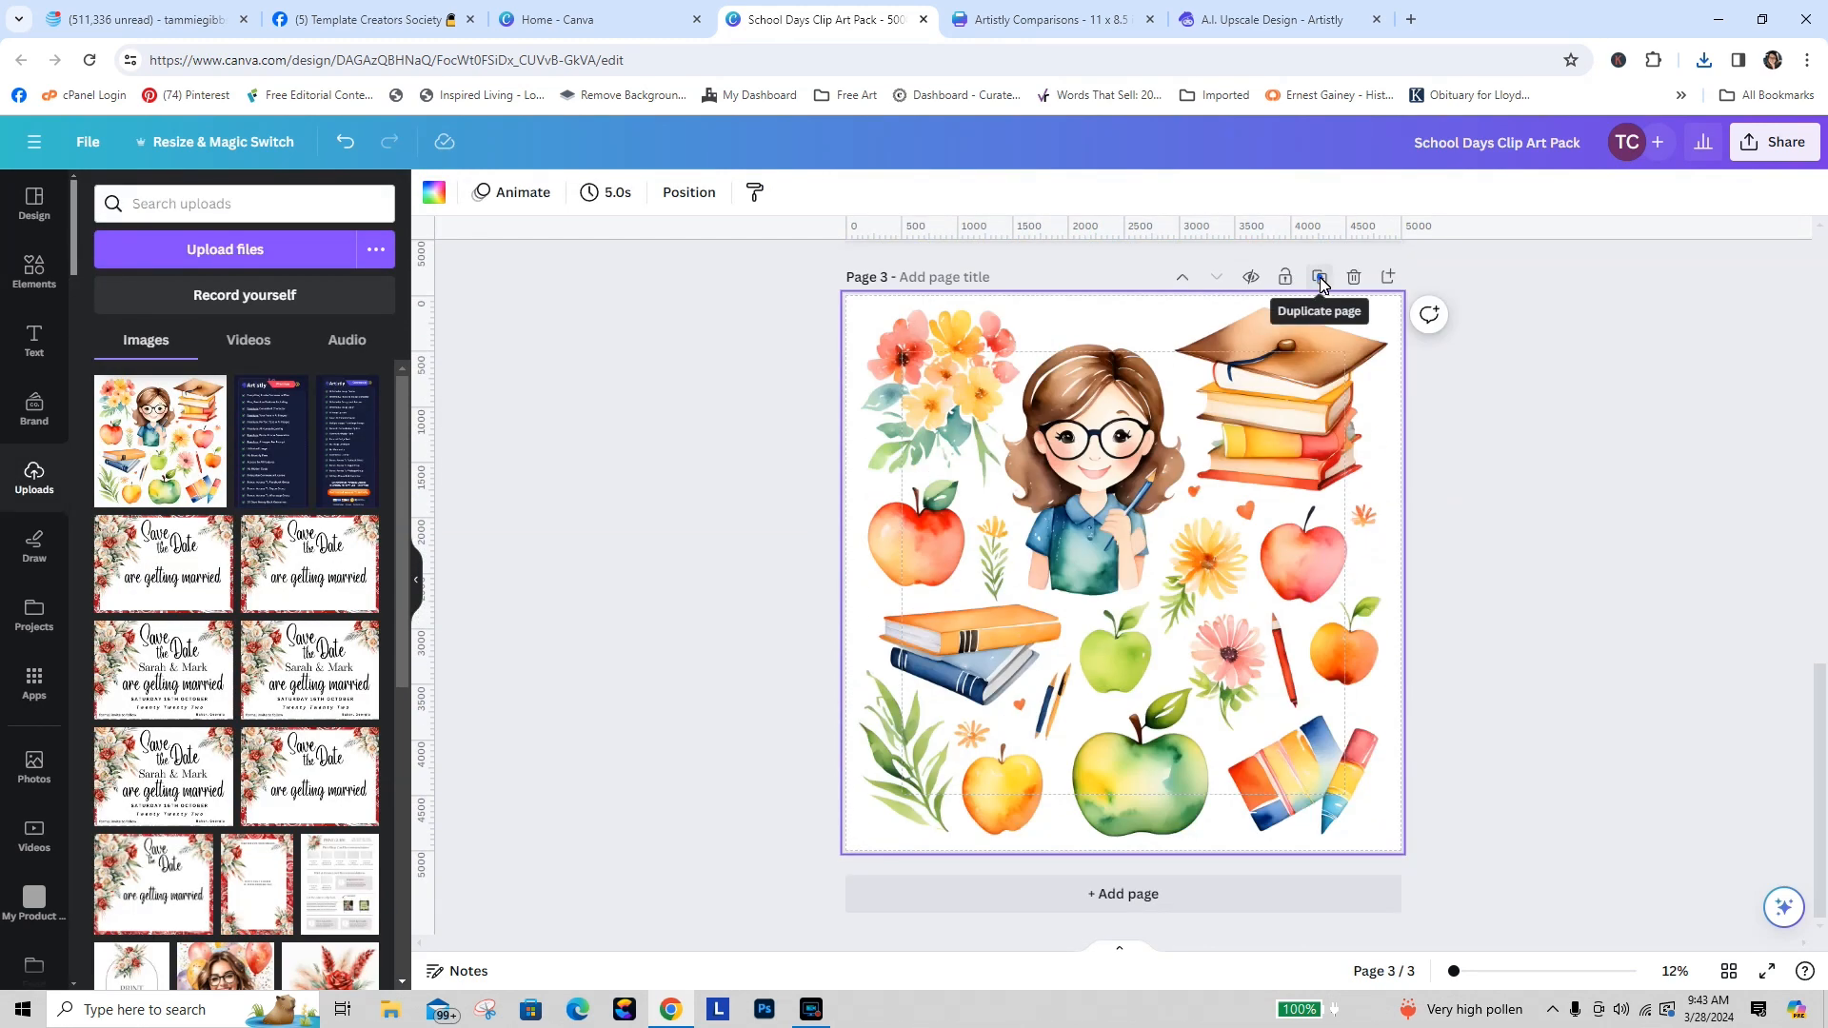
# Step: Duplicate the teacher clip art page five times
pyautogui.click(1320, 277)
pyautogui.click(1320, 278)
pyautogui.click(1320, 278)
pyautogui.click(1320, 278)
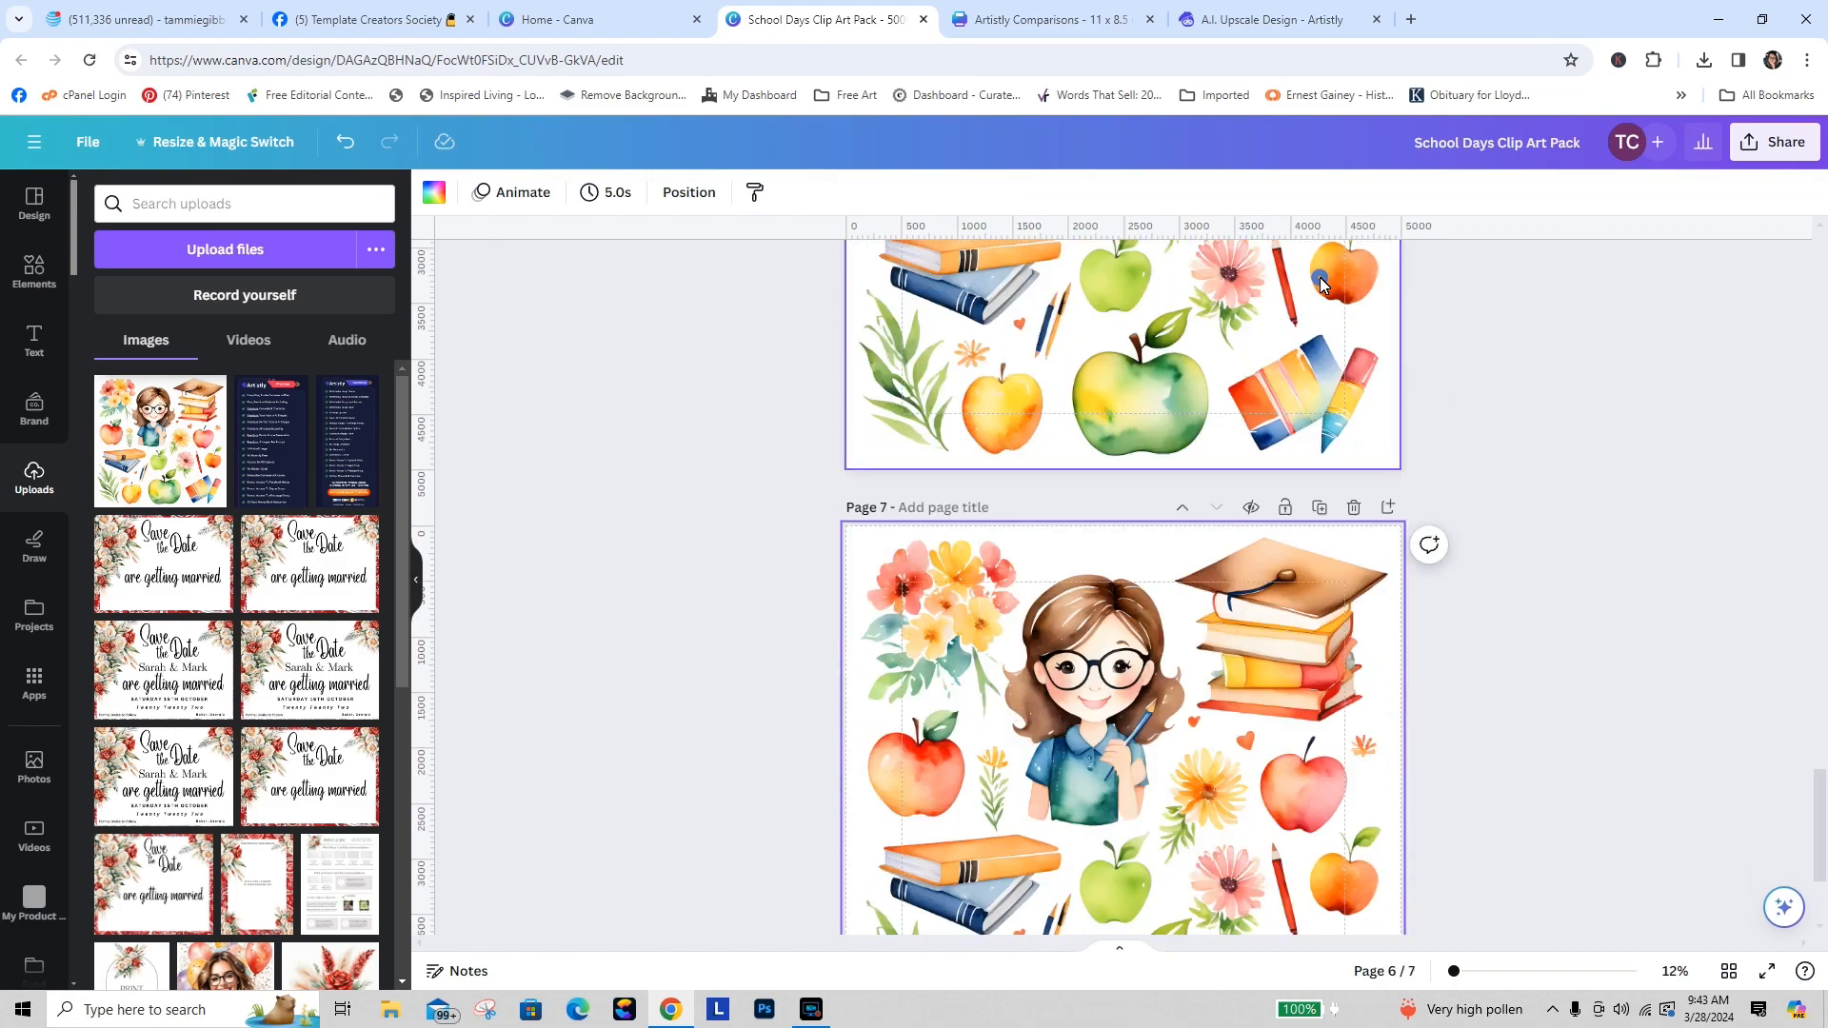
pyautogui.click(1319, 281)
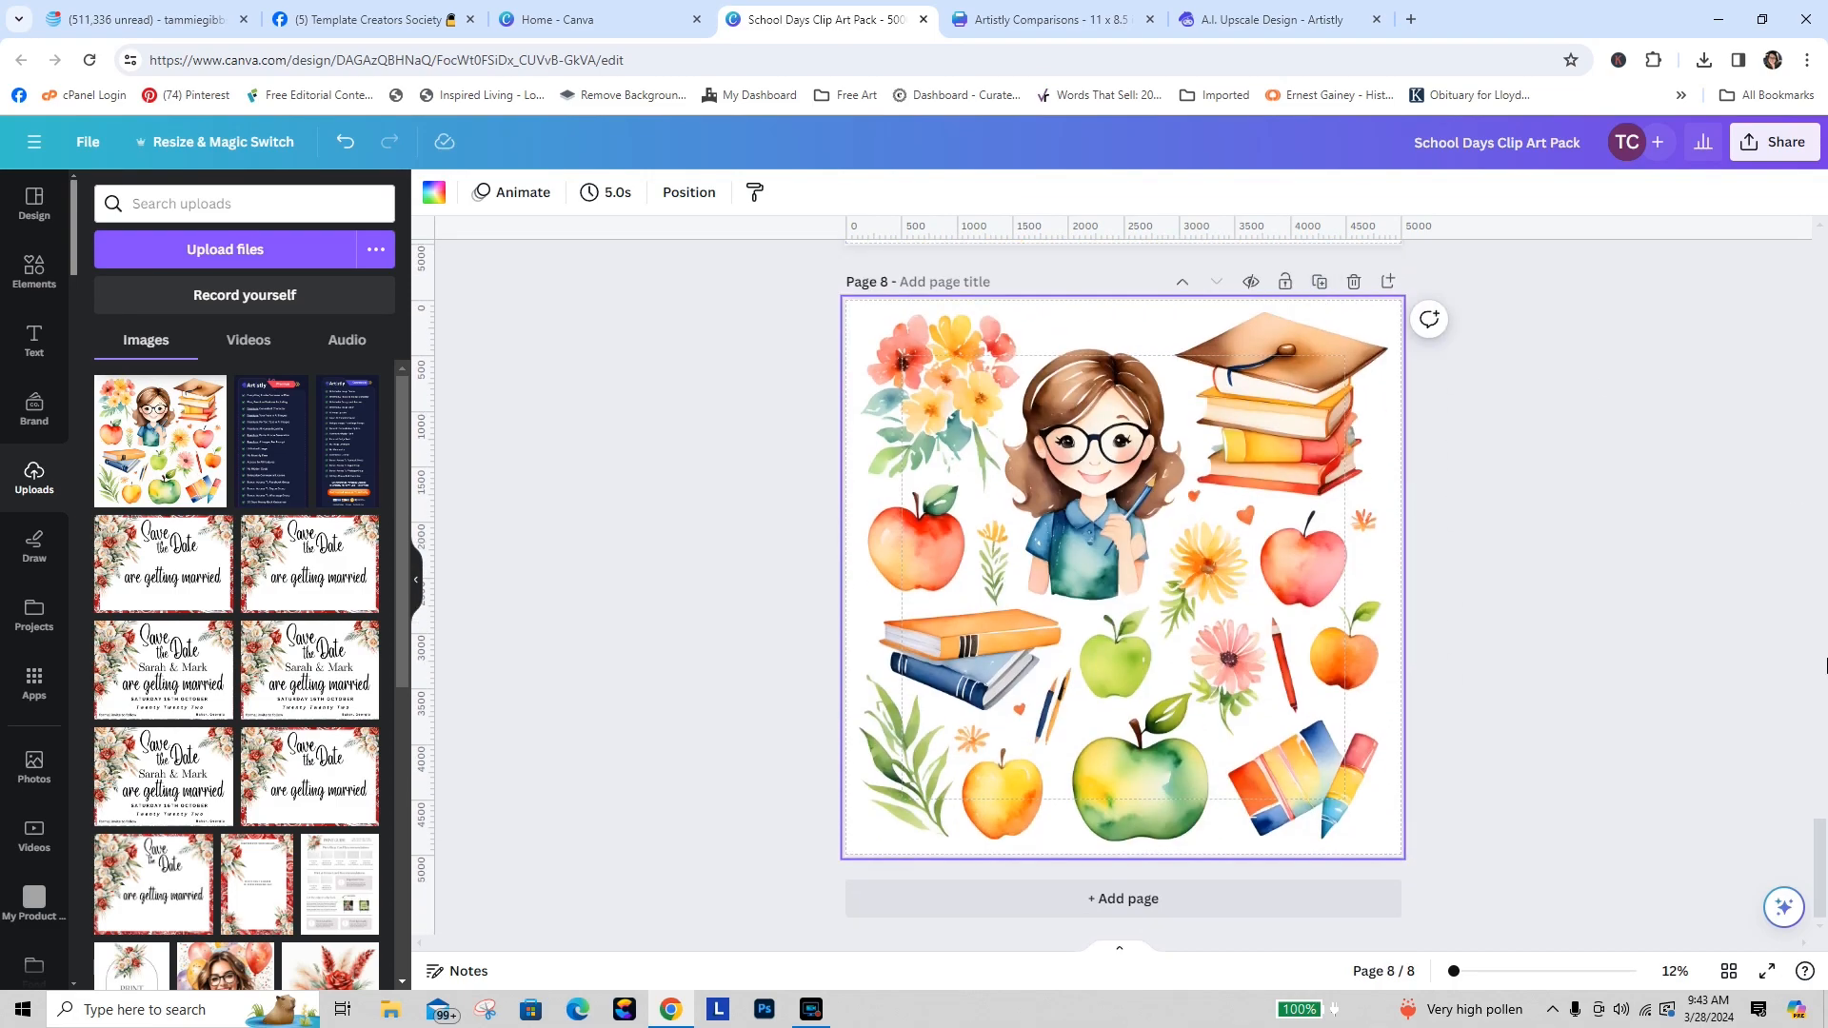
pyautogui.moveTo(1820, 868)
pyautogui.mouseDown()
pyautogui.moveTo(1806, 296)
pyautogui.moveTo(1809, 871)
pyautogui.mouseUp()
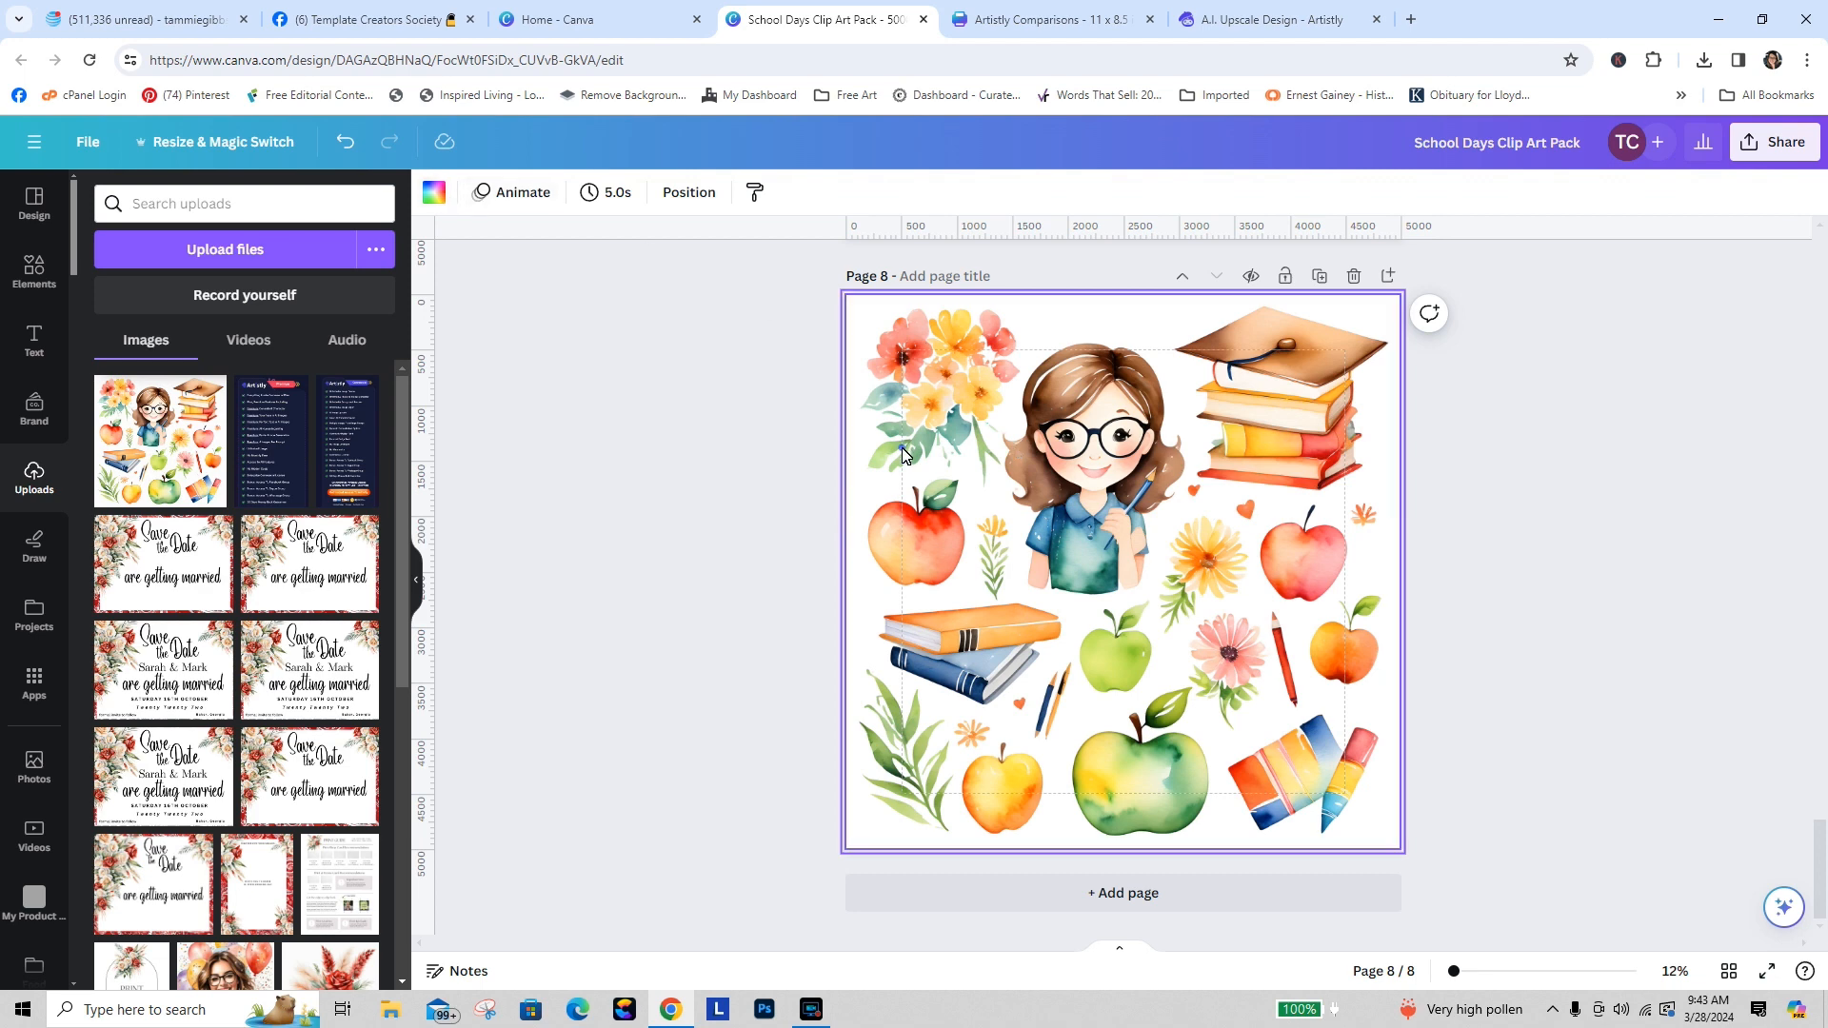
# Step: Use Magic Eraser at brush size 100 to erase the teacher and centre items from page 8's clip art
pyautogui.hotkey('ctrl', 'a')
pyautogui.click(489, 200)
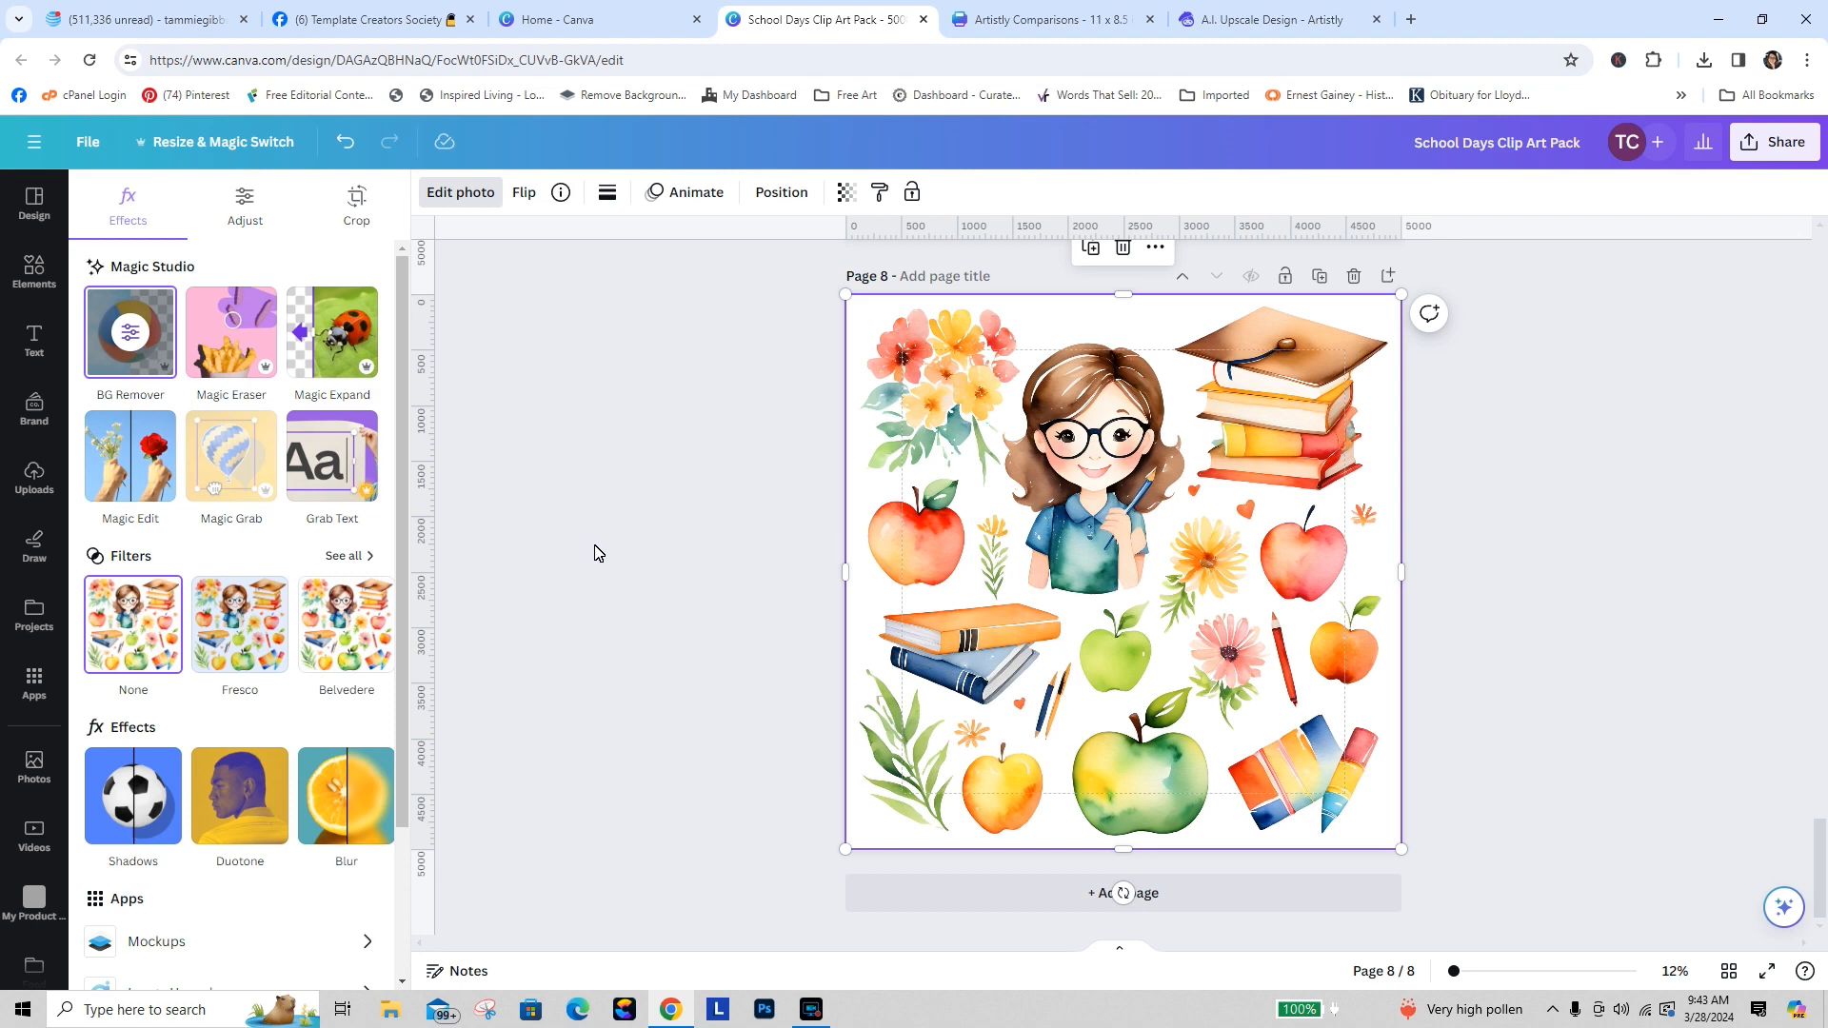
pyautogui.click(231, 333)
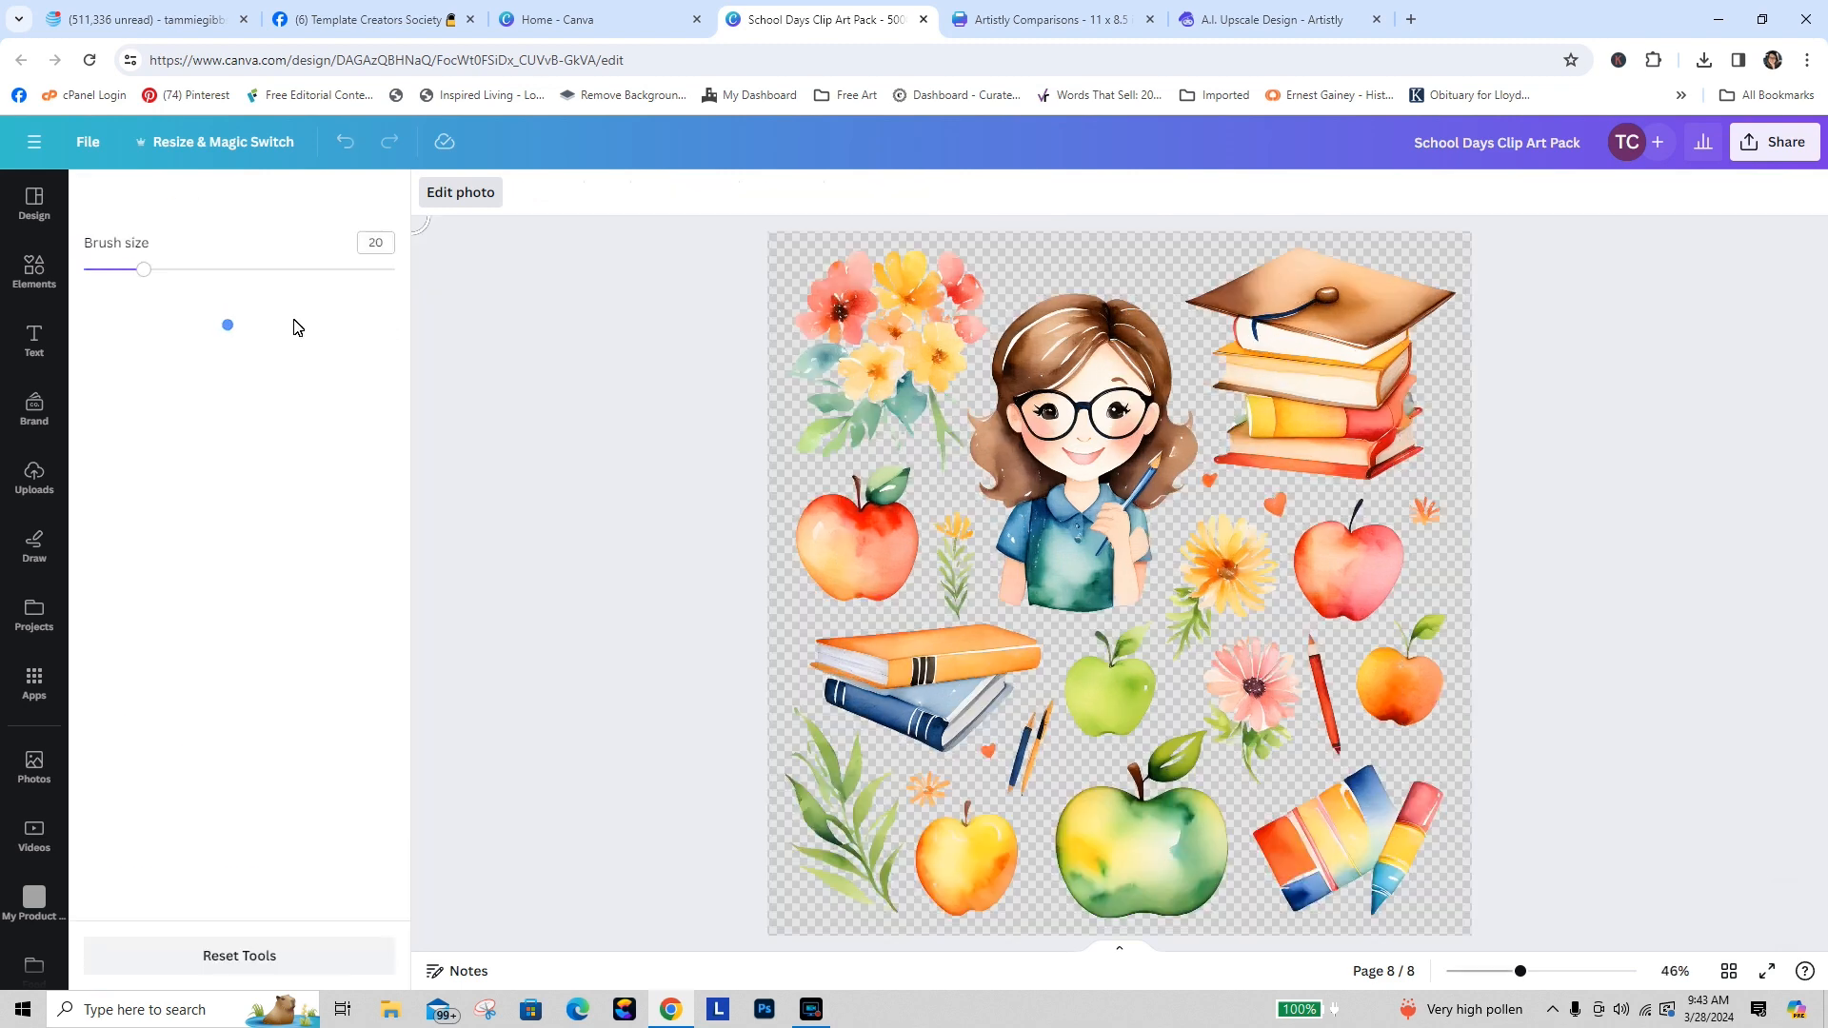
pyautogui.moveTo(143, 273); pyautogui.dragTo(392, 271)
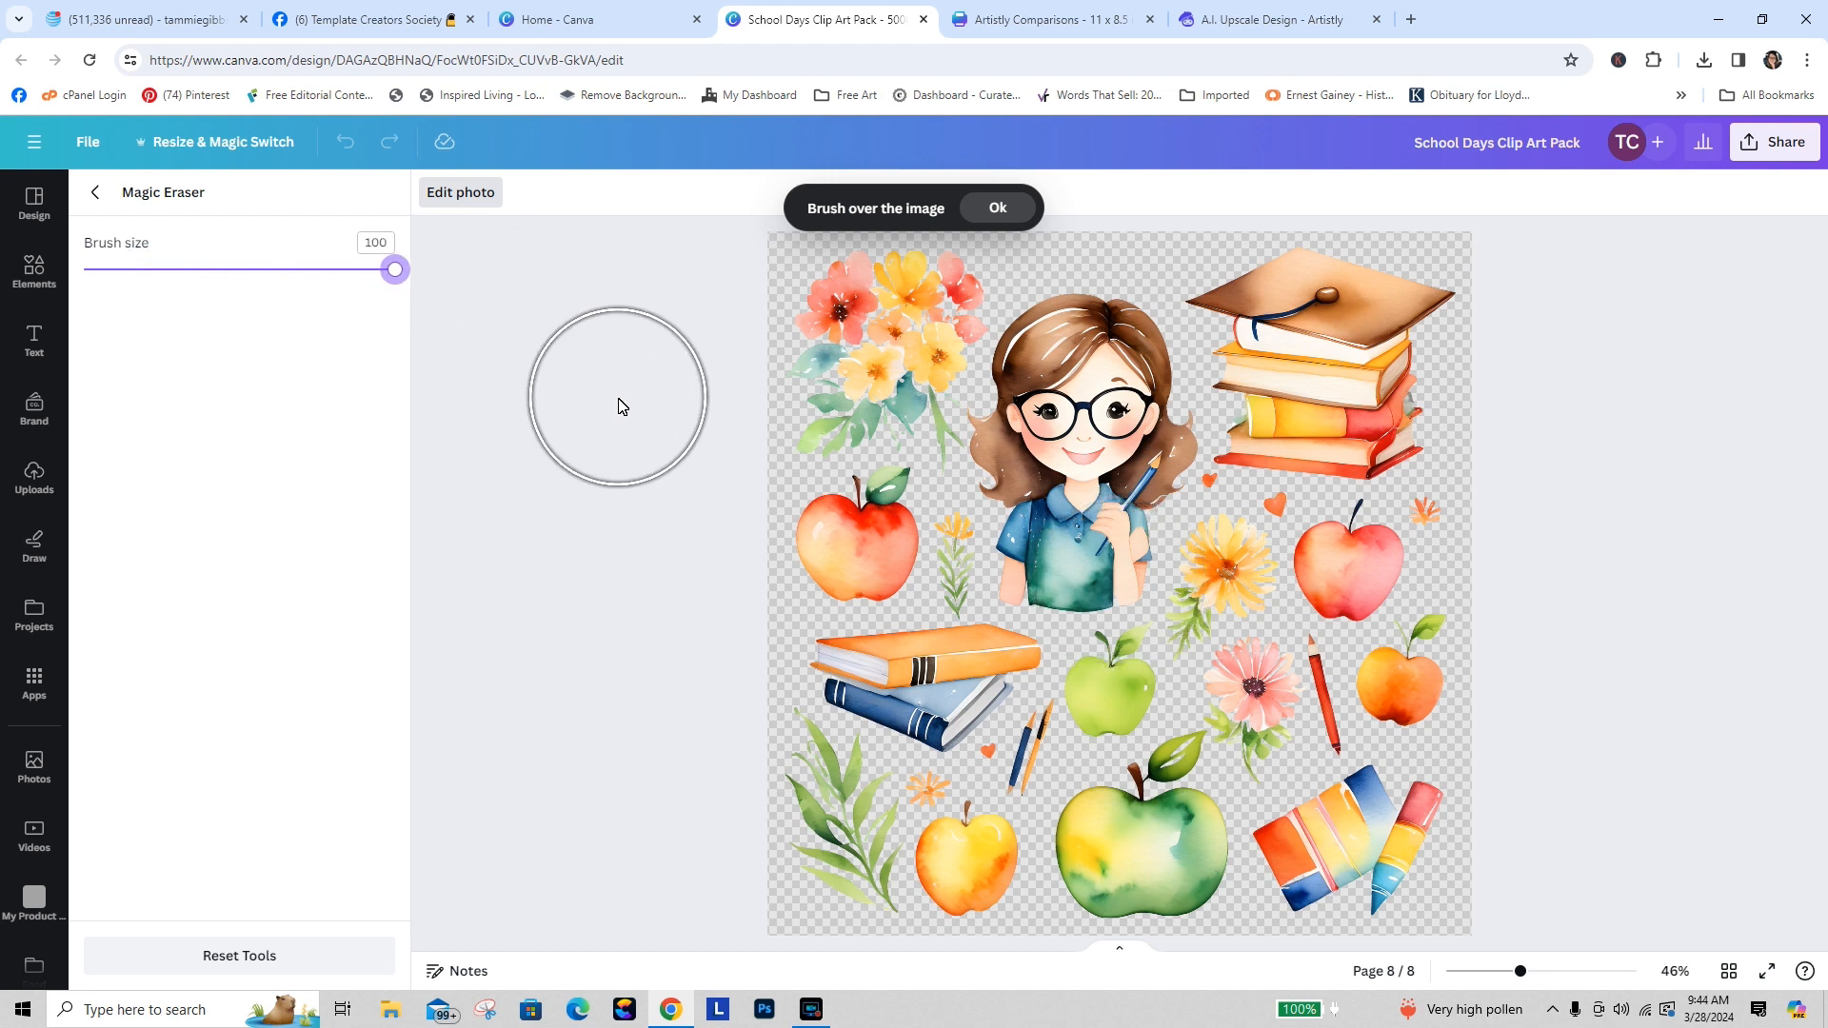
pyautogui.click(1054, 448)
pyautogui.moveTo(1054, 442)
pyautogui.mouseDown()
pyautogui.moveTo(1085, 368)
pyautogui.moveTo(1218, 328)
pyautogui.moveTo(1225, 345)
pyautogui.moveTo(1053, 562)
pyautogui.moveTo(945, 598)
pyautogui.moveTo(883, 580)
pyautogui.moveTo(880, 549)
pyautogui.moveTo(834, 574)
pyautogui.moveTo(921, 631)
pyautogui.moveTo(1052, 644)
pyautogui.moveTo(1145, 619)
pyautogui.moveTo(1220, 495)
pyautogui.mouseUp()
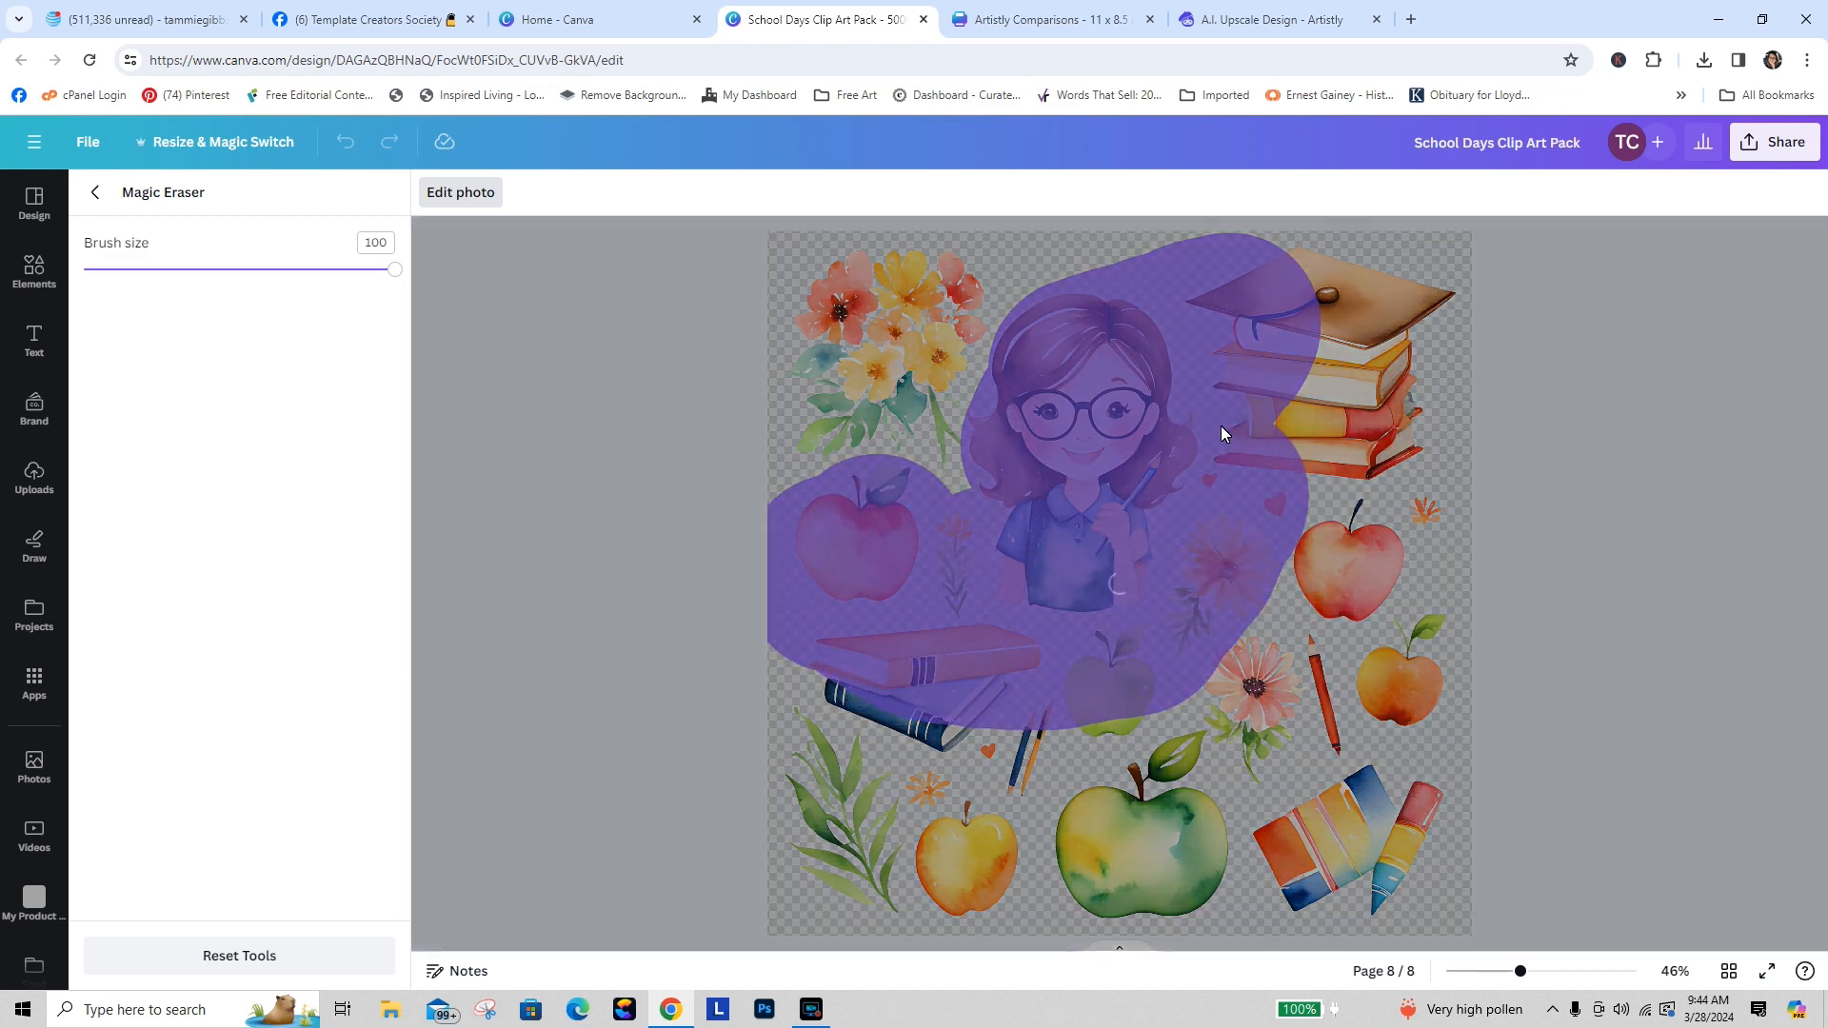
pyautogui.click(450, 193)
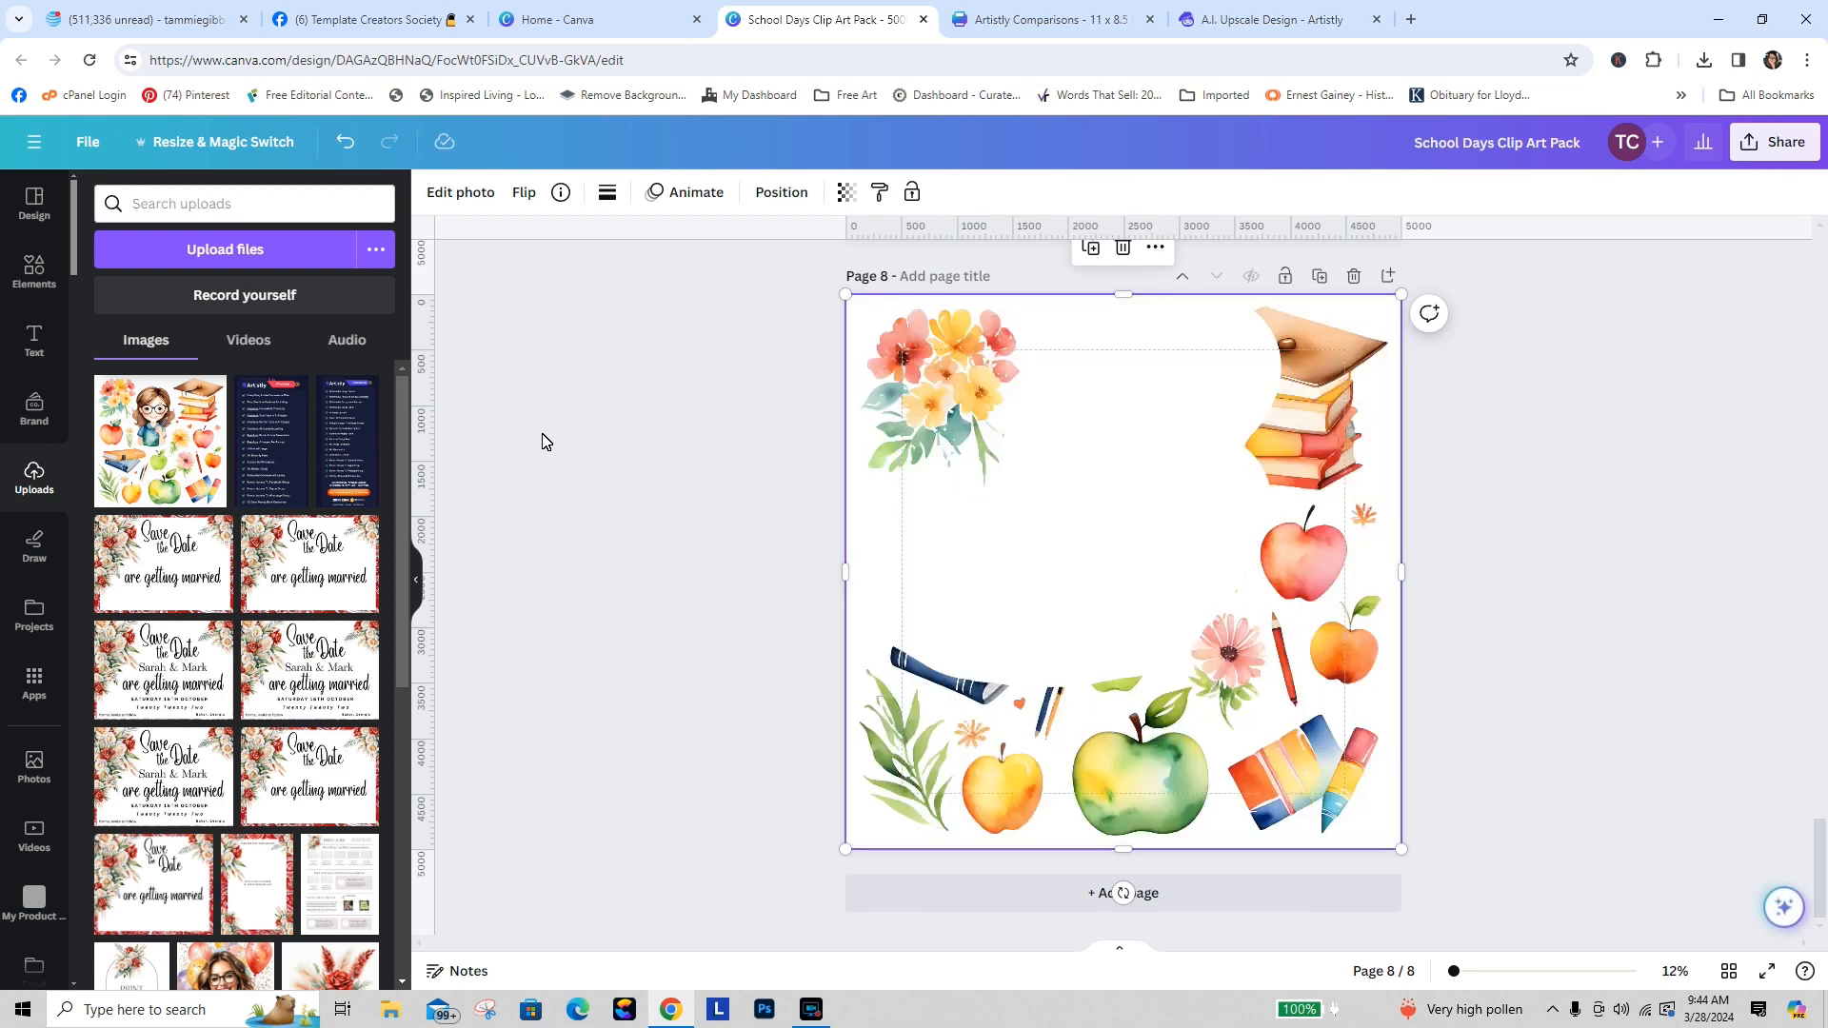
# Step: Crop page 8's image down to the flower bouquet and enlarge it to fill the page
pyautogui.moveTo(1127, 855); pyautogui.dragTo(1070, 497)
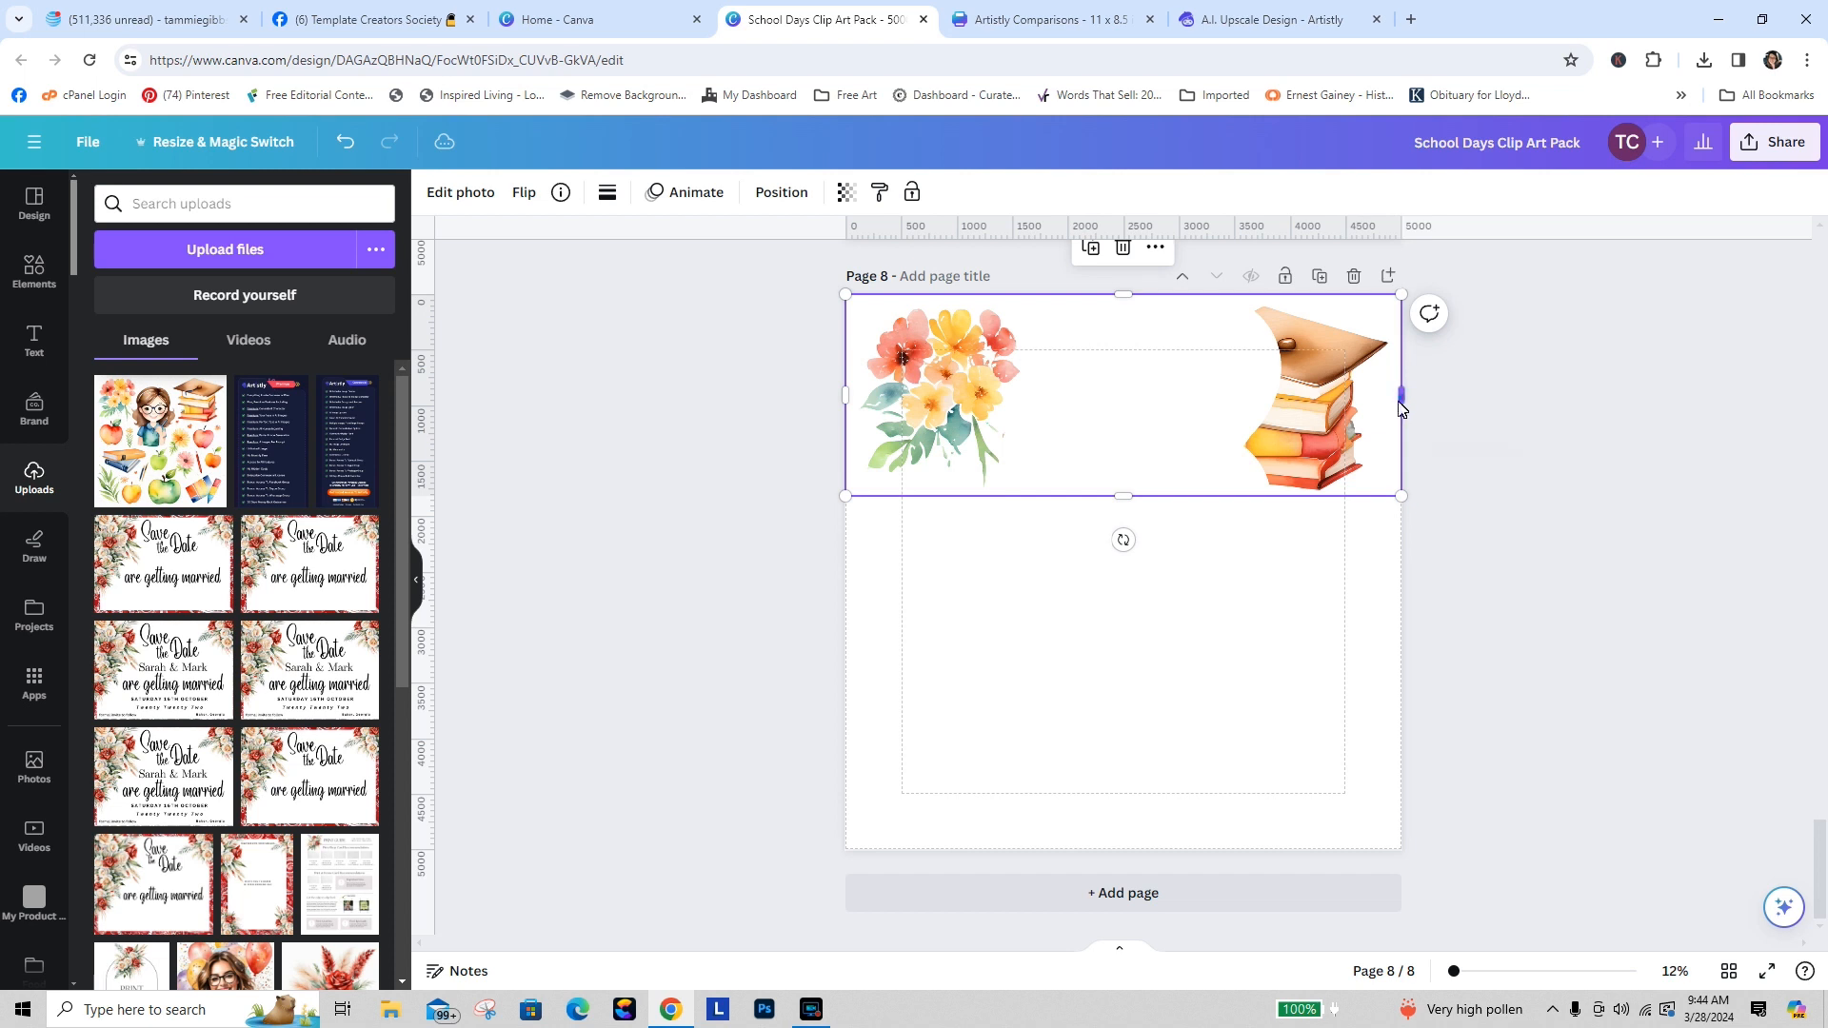
pyautogui.moveTo(1401, 408); pyautogui.dragTo(1030, 410)
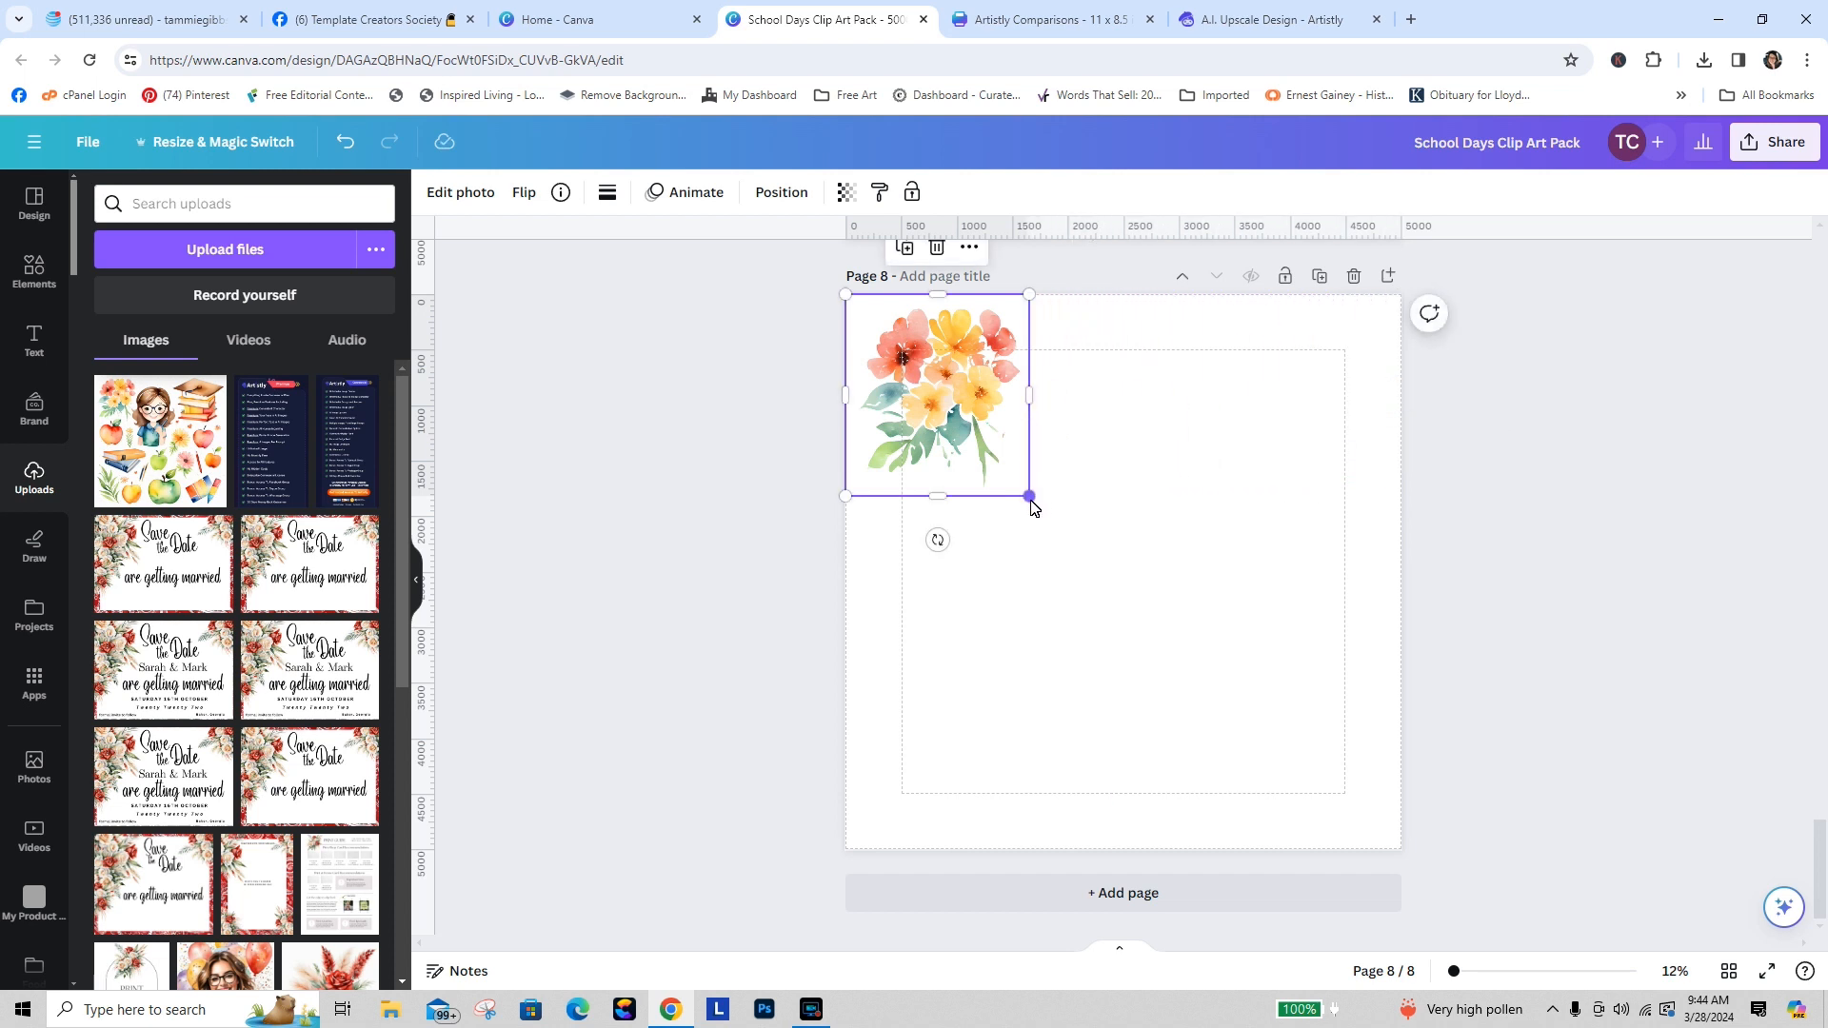
pyautogui.moveTo(1031, 499); pyautogui.dragTo(1428, 774)
pyautogui.click(1517, 585)
pyautogui.moveTo(1209, 539)
pyautogui.mouseDown()
pyautogui.moveTo(1238, 541)
pyautogui.moveTo(1224, 535)
pyautogui.mouseUp()
pyautogui.click(1625, 560)
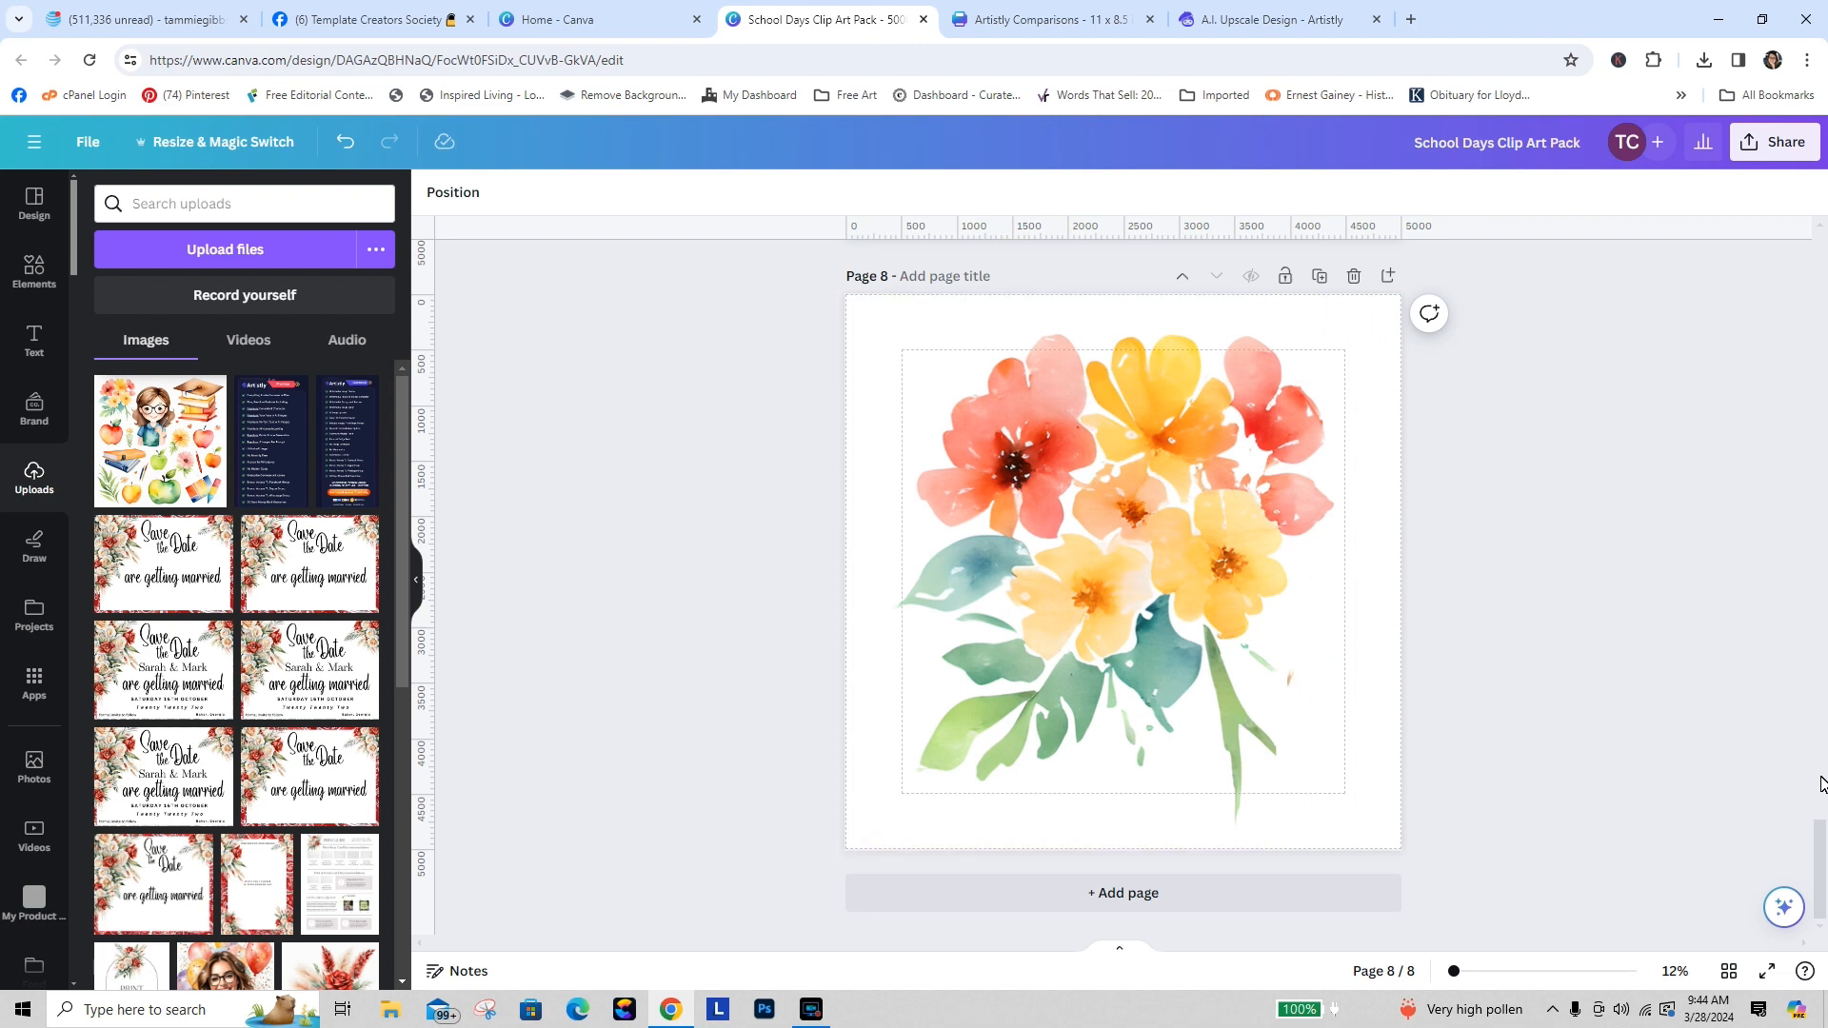
# Step: Use Magic Eraser at brush size 100 to erase the lower items from page 7's clip art
pyautogui.moveTo(1816, 869); pyautogui.dragTo(1815, 743)
pyautogui.click(1362, 700)
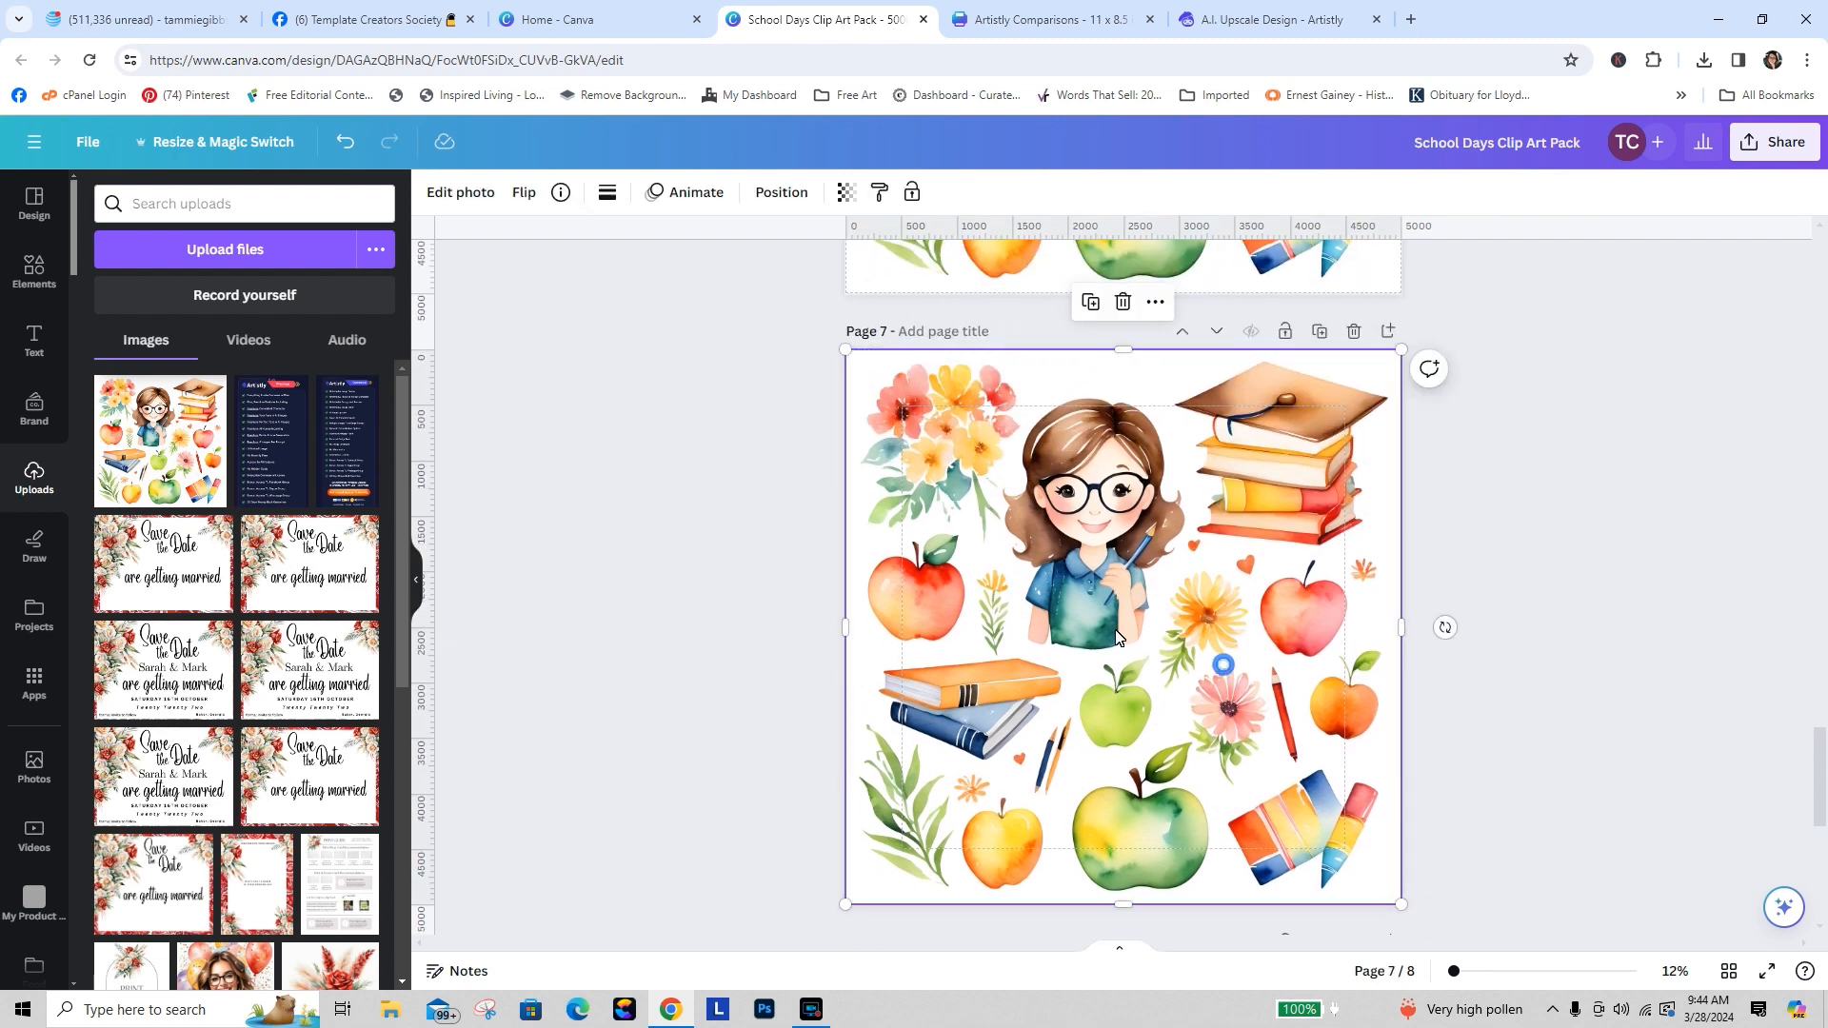
pyautogui.click(466, 193)
pyautogui.click(231, 329)
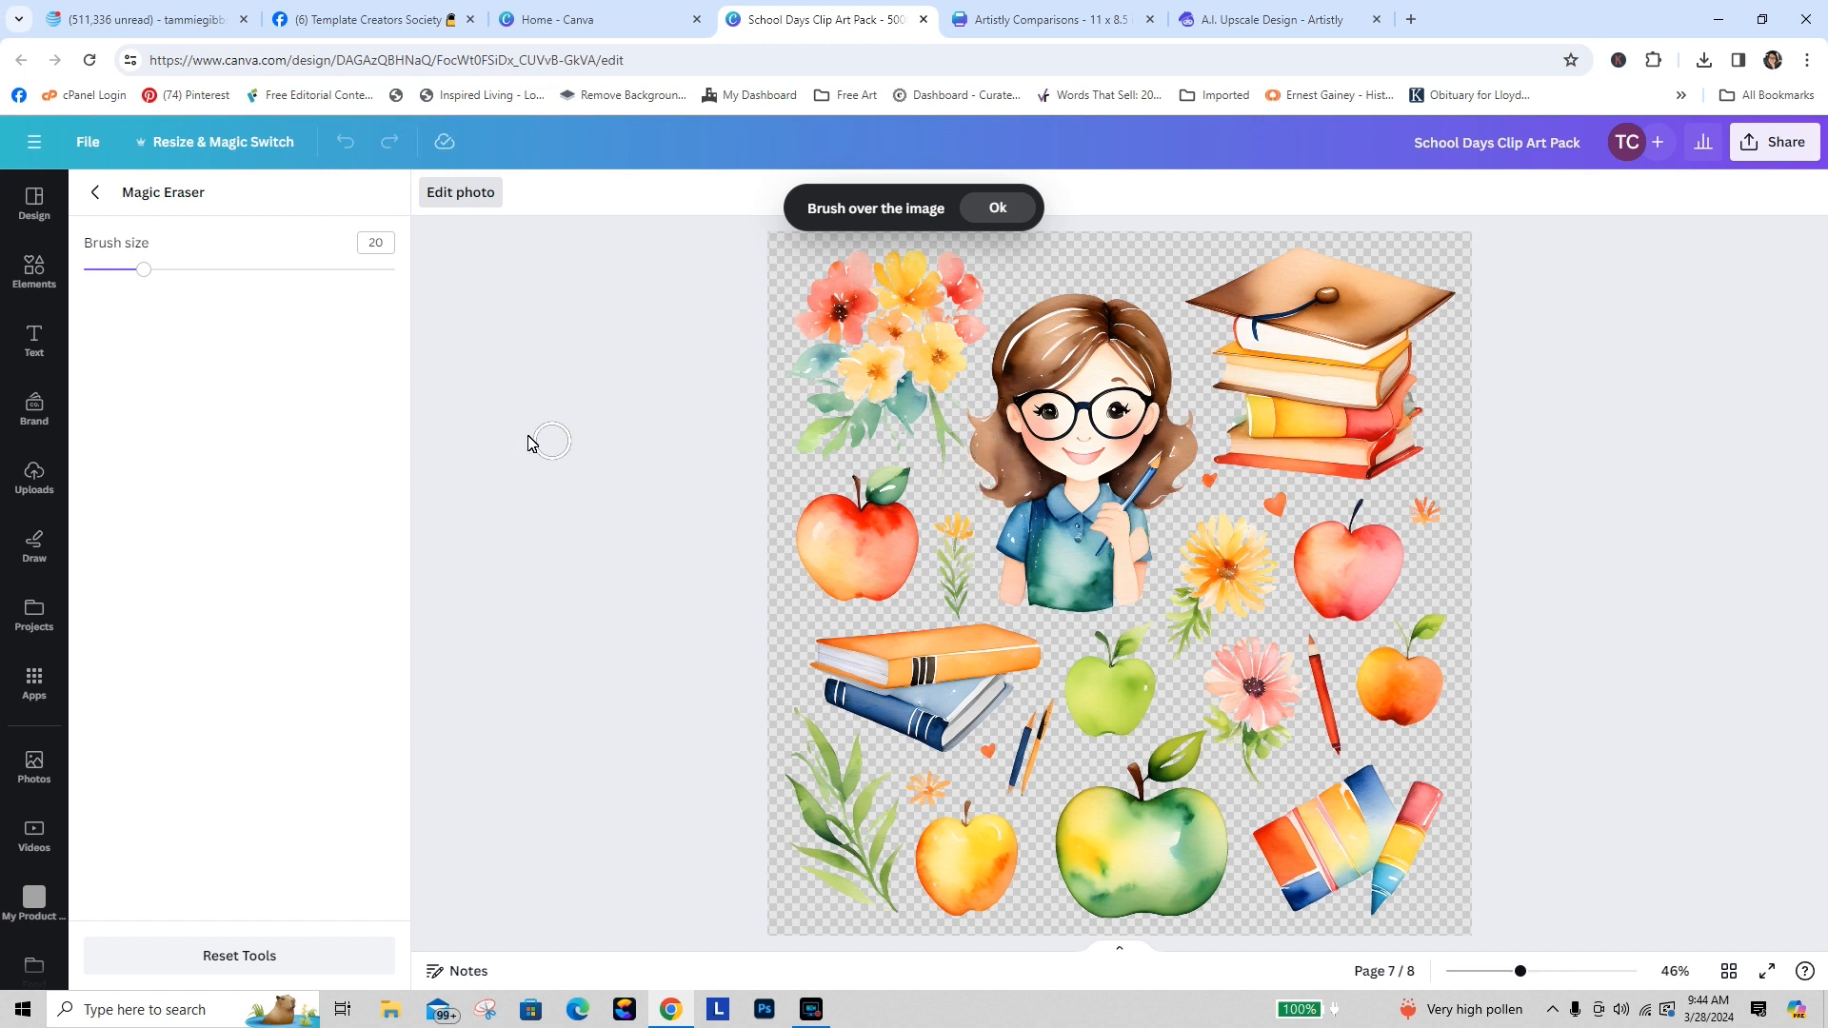
pyautogui.moveTo(148, 275); pyautogui.dragTo(405, 273)
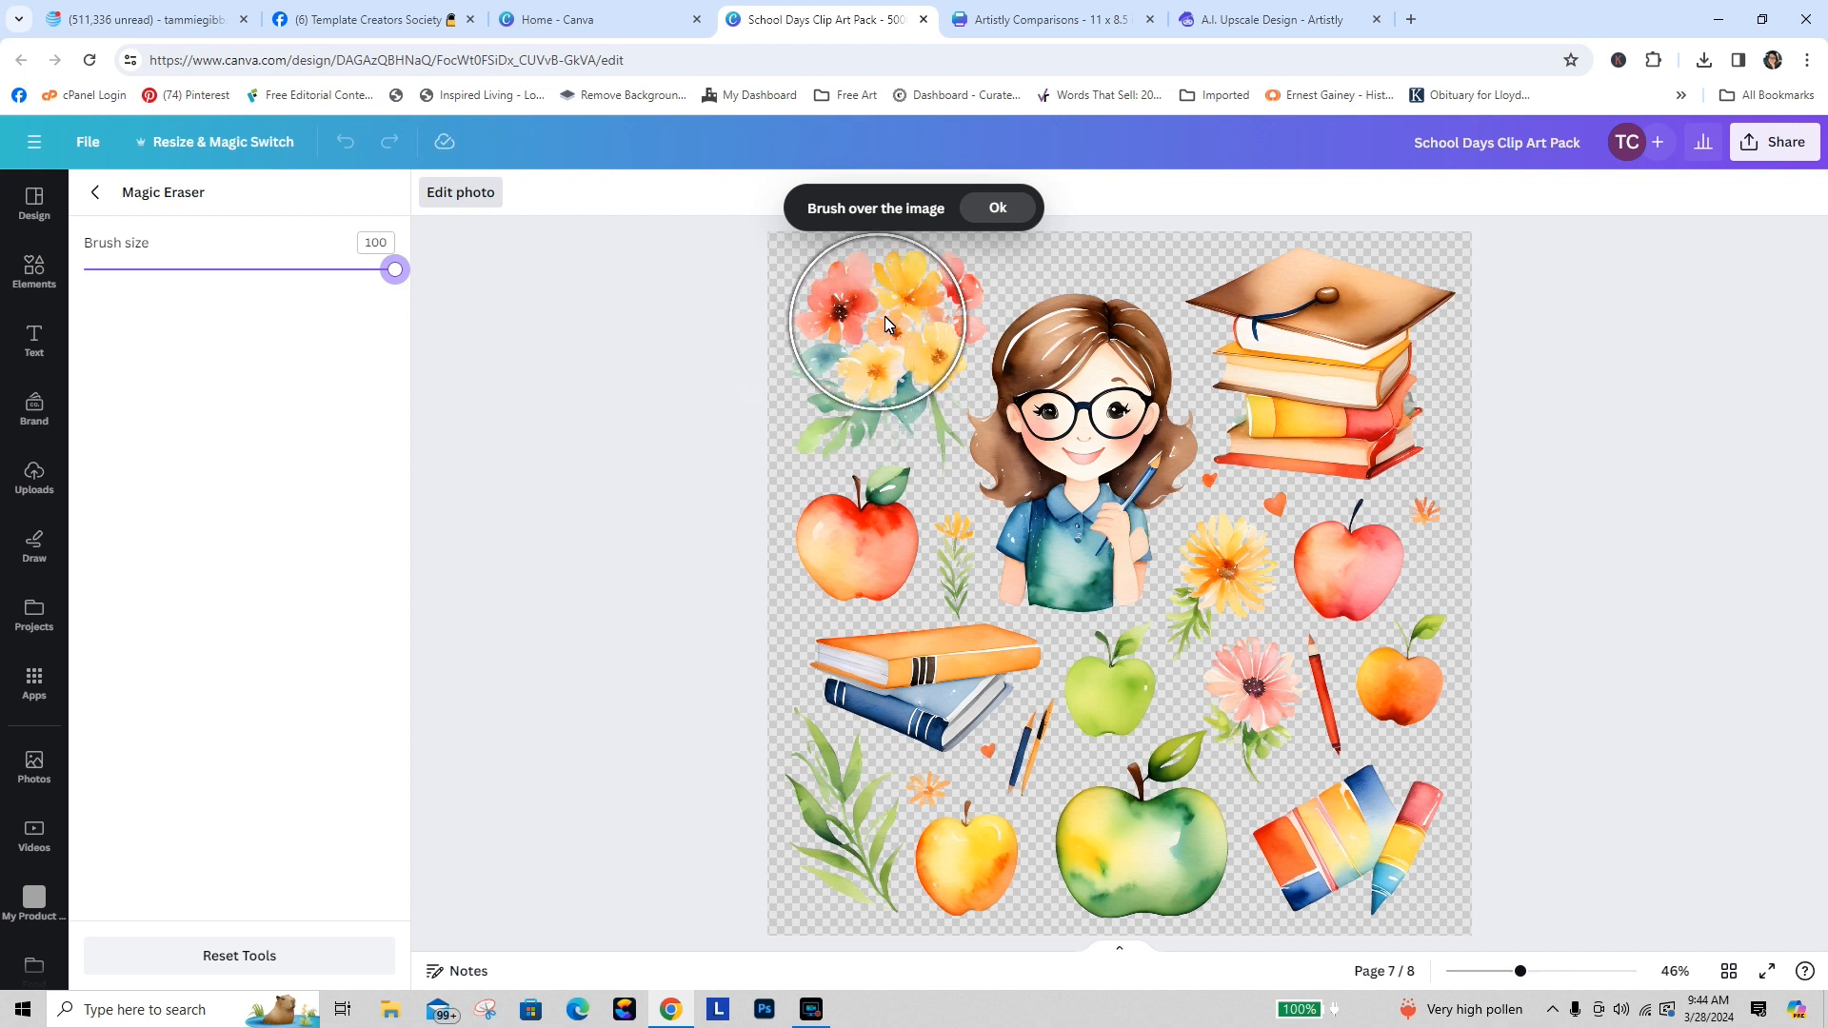
pyautogui.moveTo(948, 883)
pyautogui.mouseDown()
pyautogui.moveTo(946, 769)
pyautogui.moveTo(1015, 672)
pyautogui.moveTo(1096, 654)
pyautogui.moveTo(1124, 626)
pyautogui.moveTo(1259, 624)
pyautogui.moveTo(1331, 782)
pyautogui.moveTo(1342, 872)
pyautogui.moveTo(1403, 859)
pyautogui.moveTo(1399, 761)
pyautogui.mouseUp()
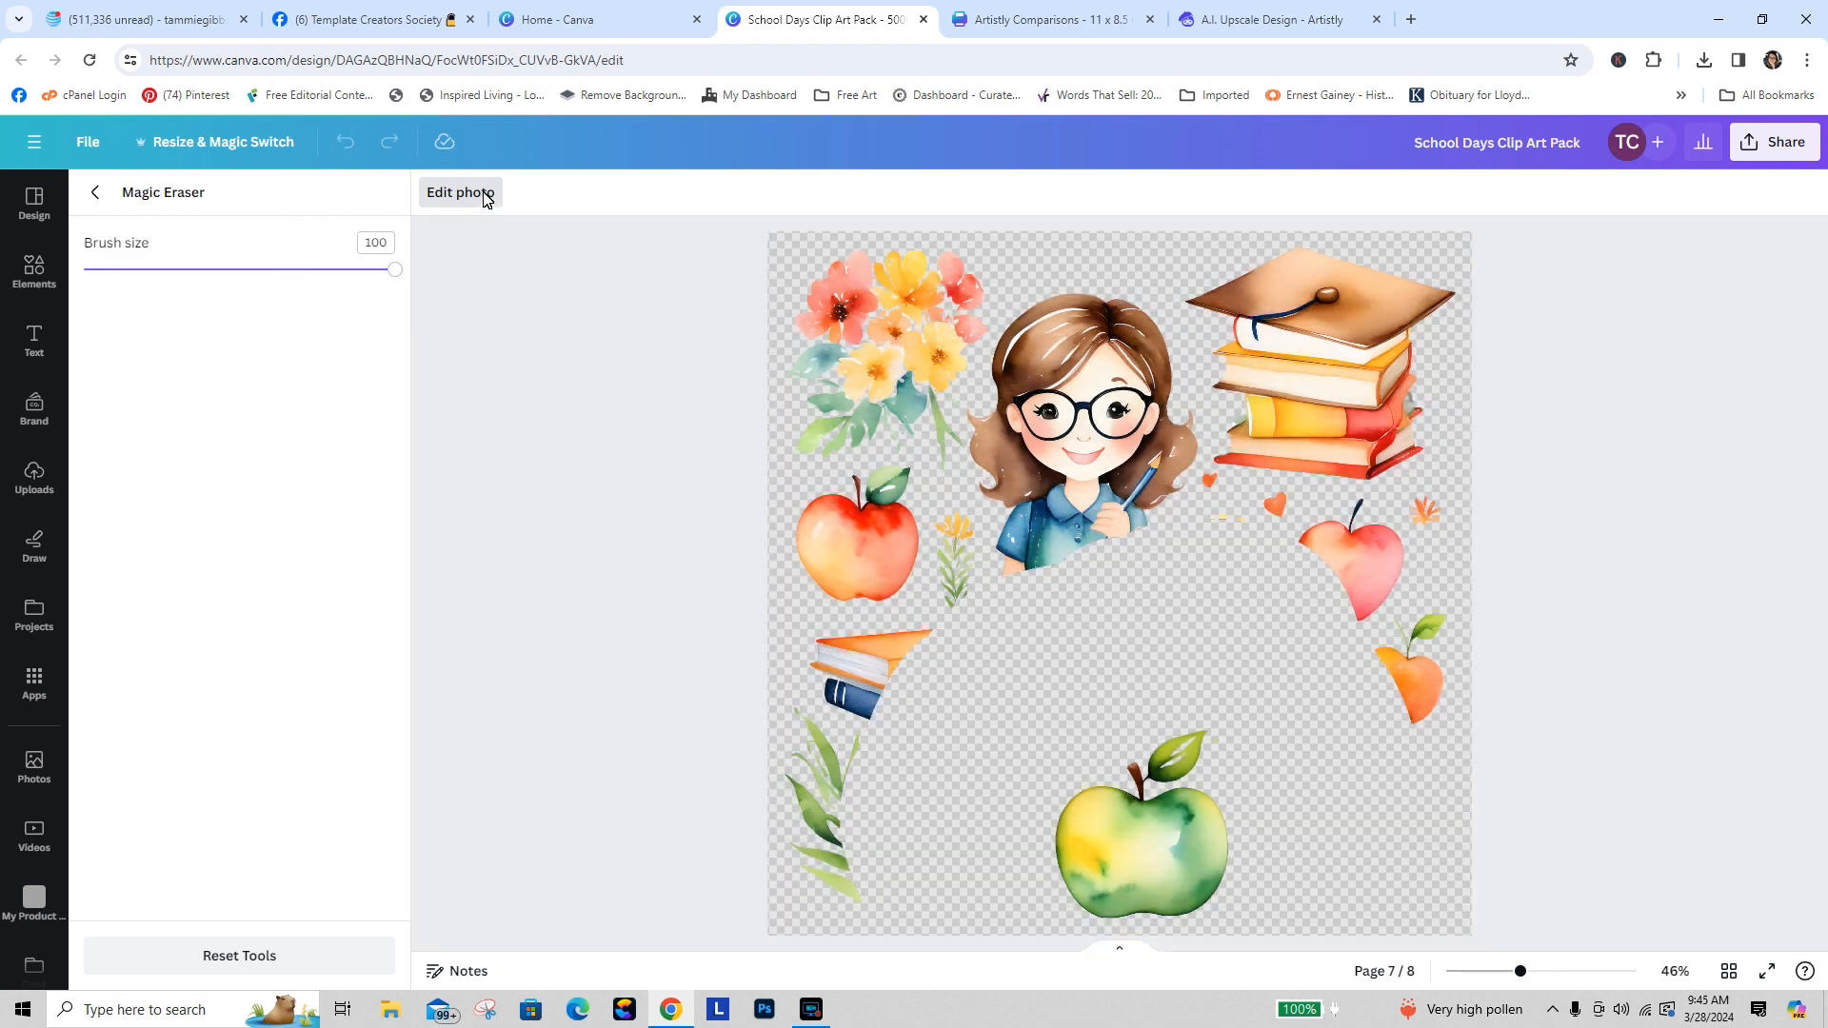
pyautogui.click(480, 194)
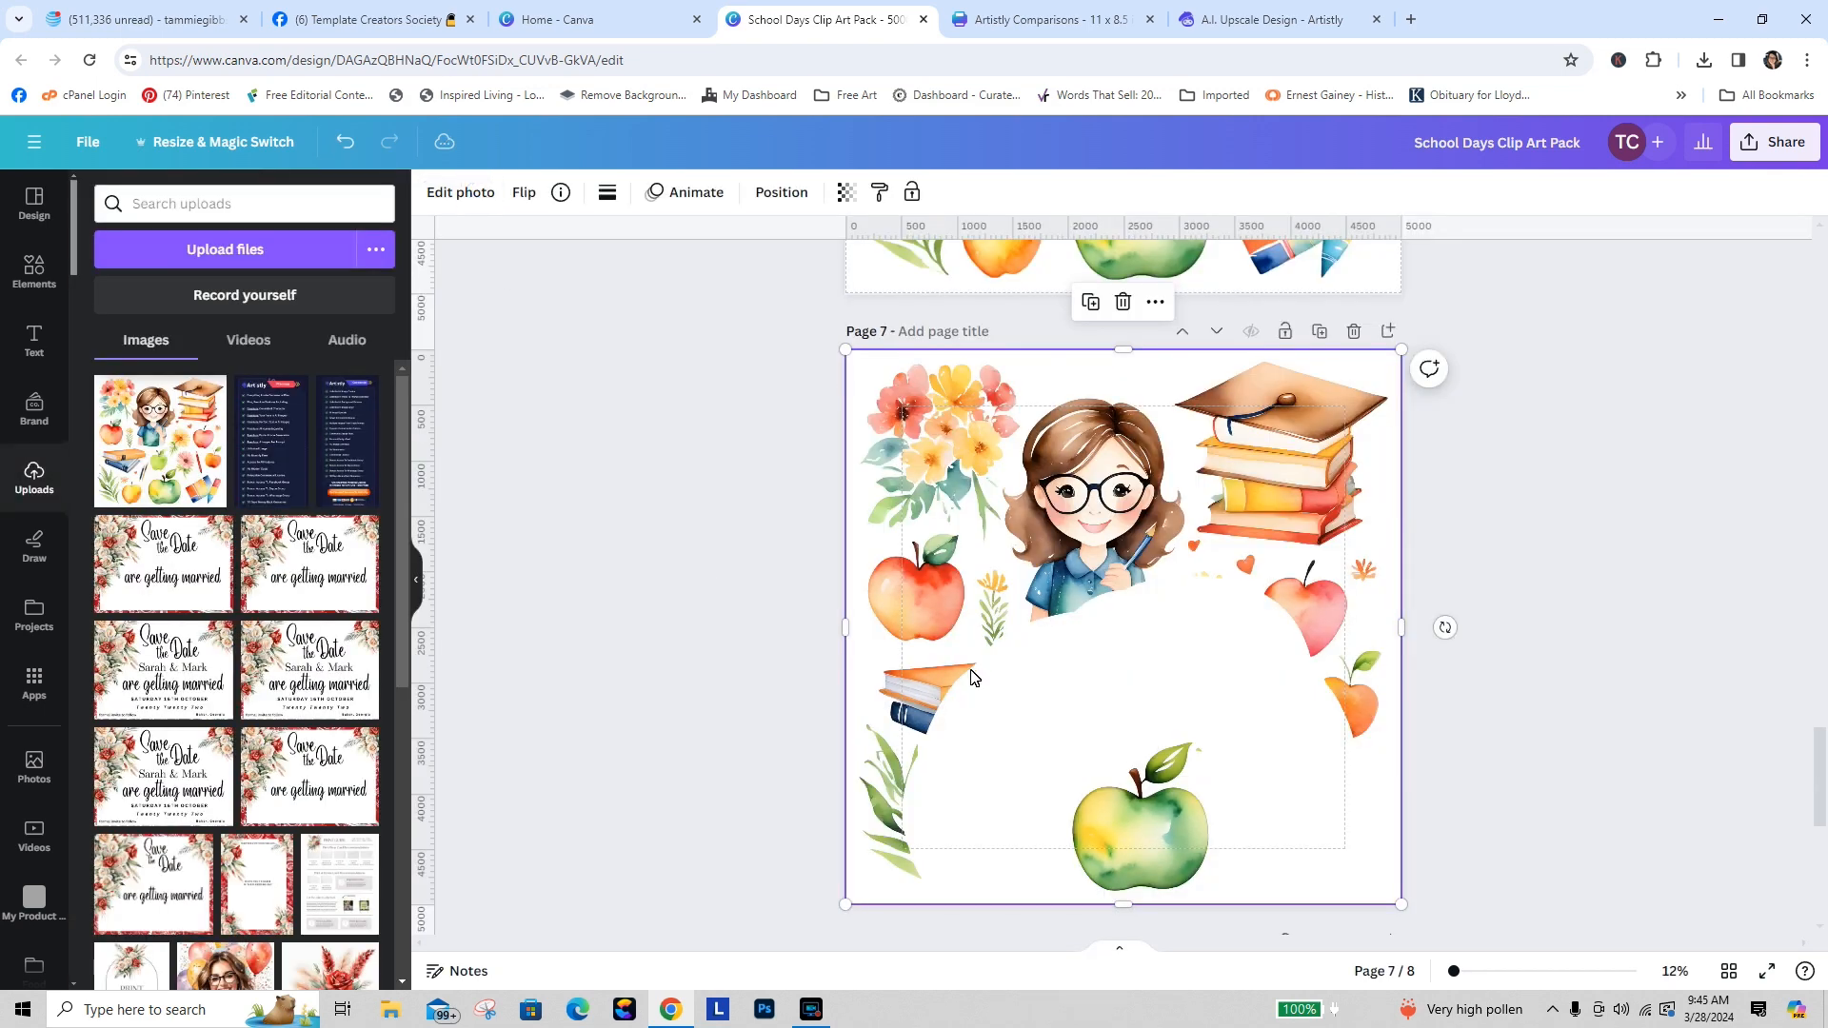
# Step: Crop page 7's image down to the green apple and enlarge it to fill the page
pyautogui.moveTo(1124, 362); pyautogui.dragTo(1197, 755)
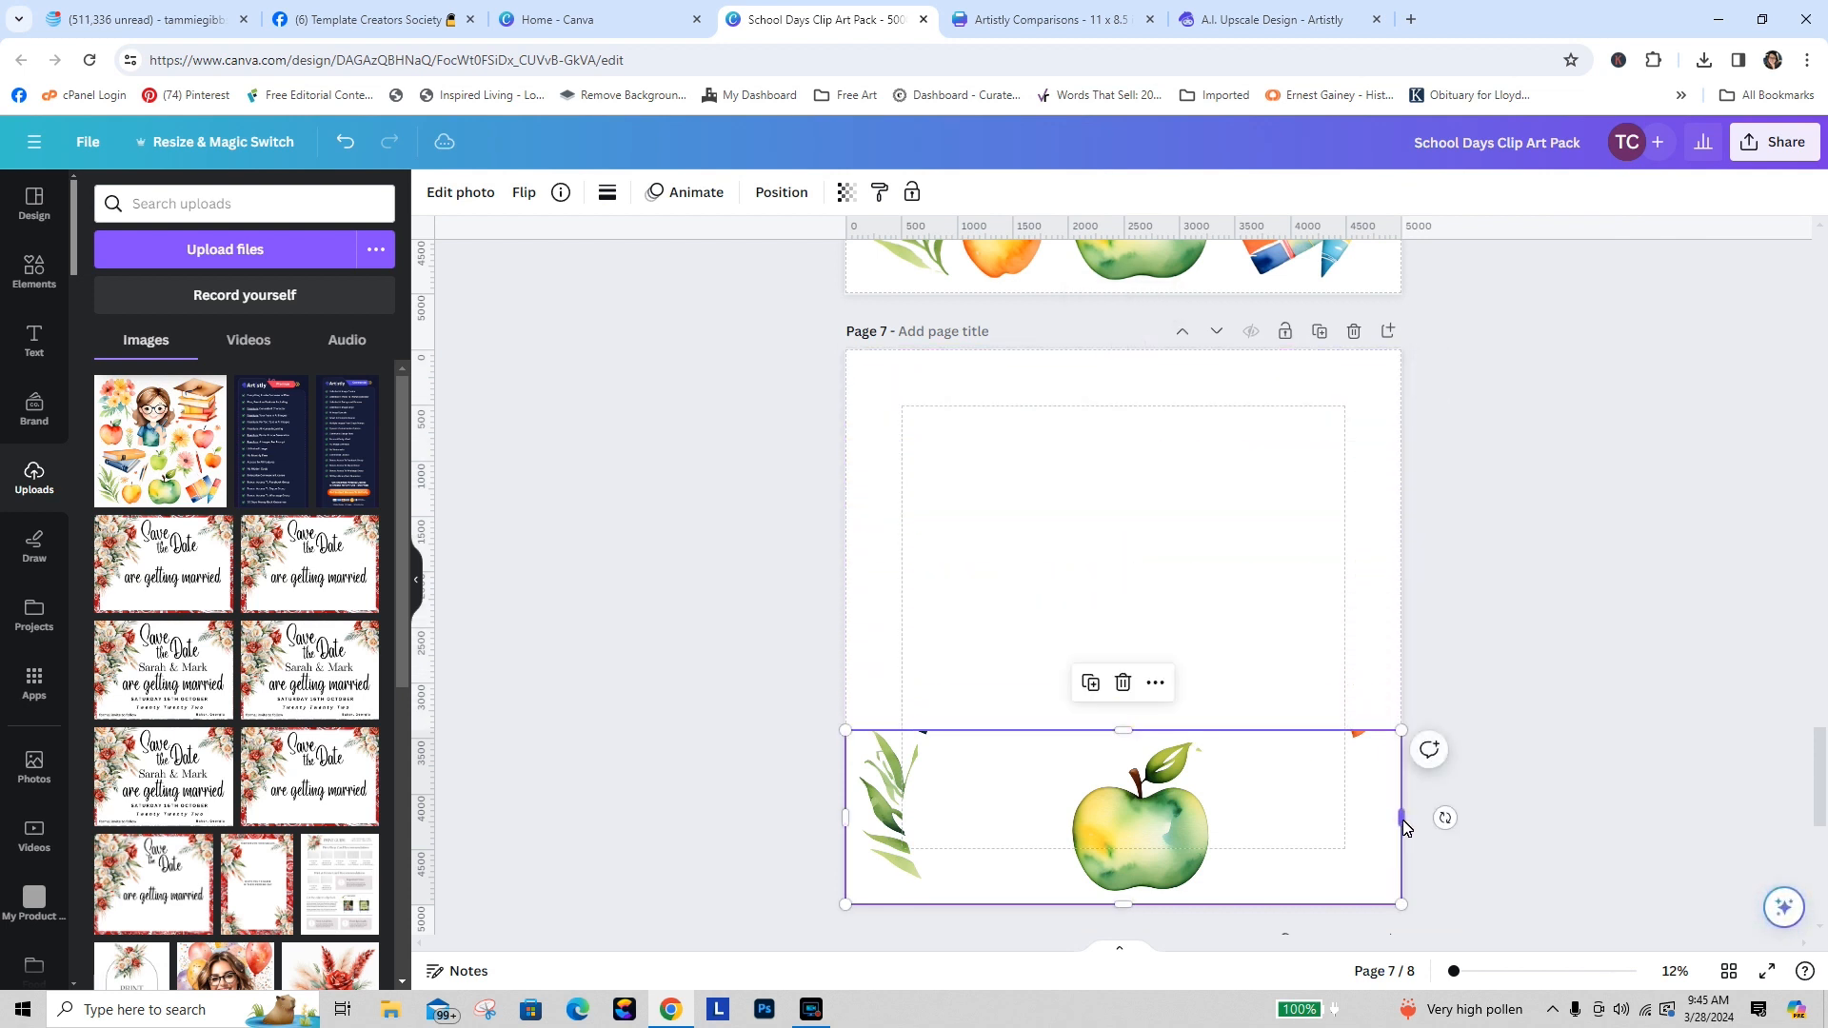
pyautogui.moveTo(1403, 825); pyautogui.dragTo(1226, 820)
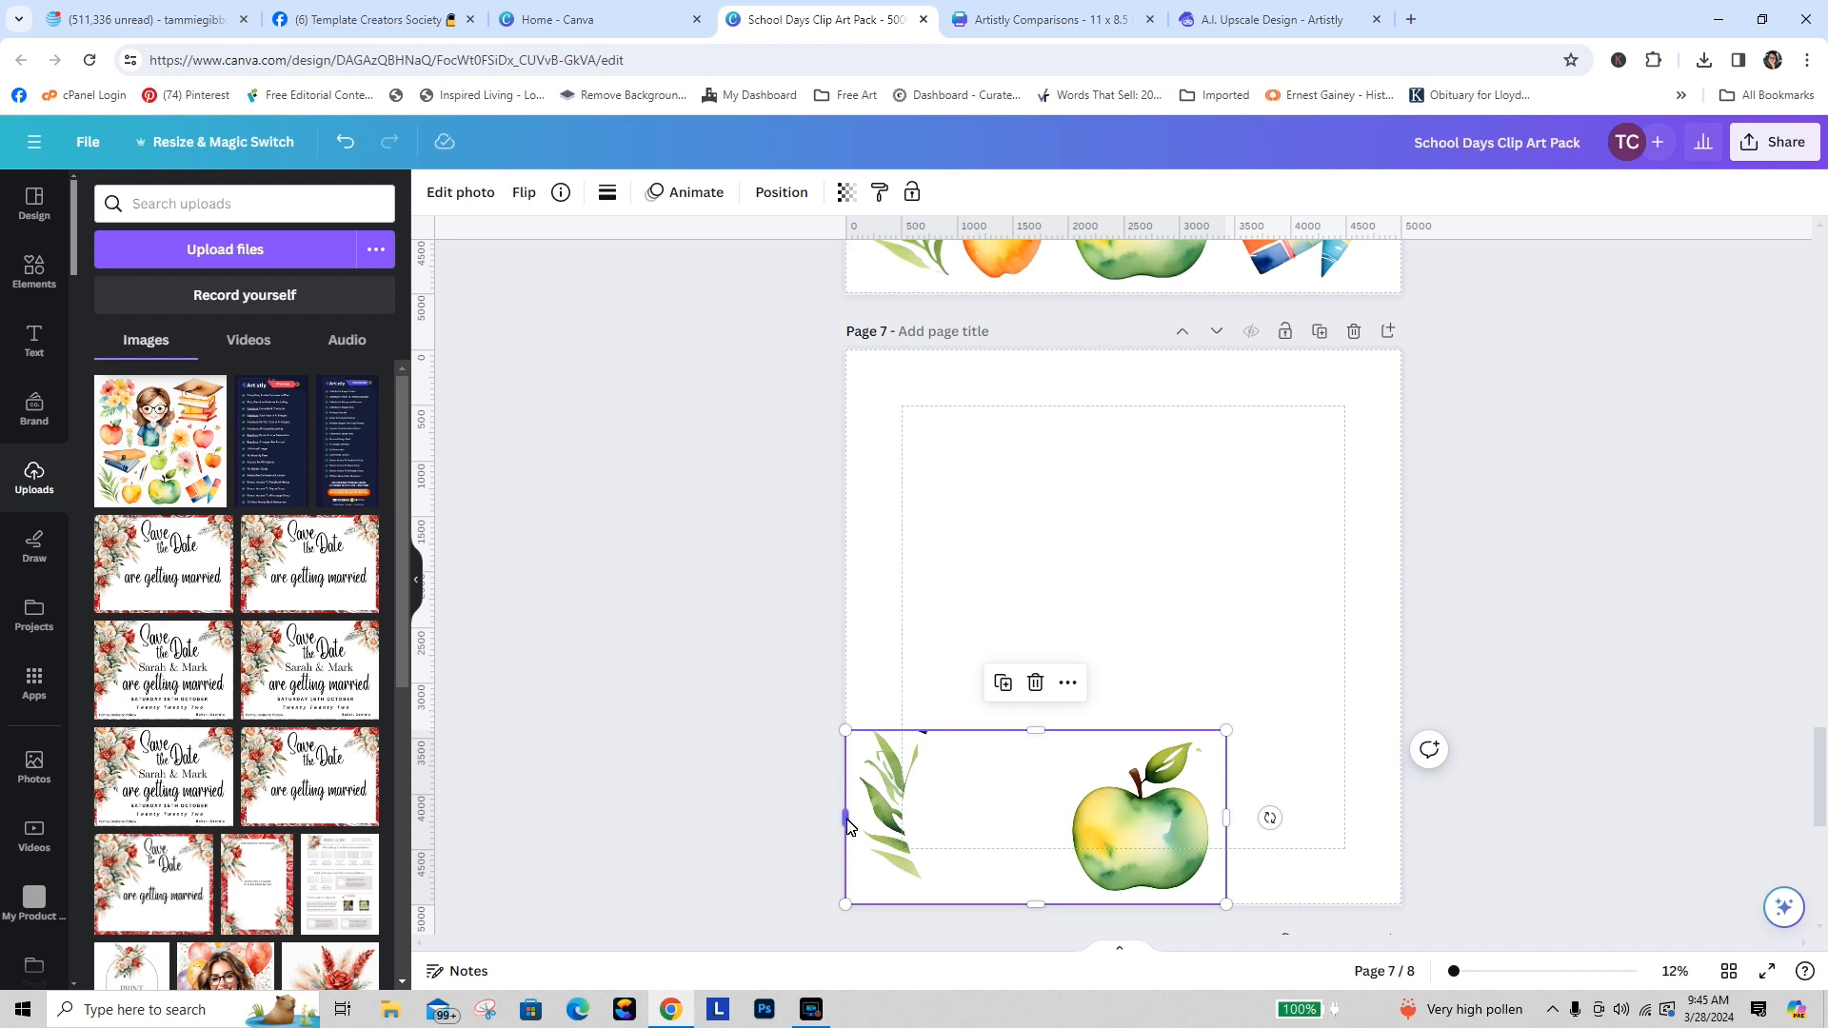
pyautogui.moveTo(850, 826); pyautogui.dragTo(1057, 828)
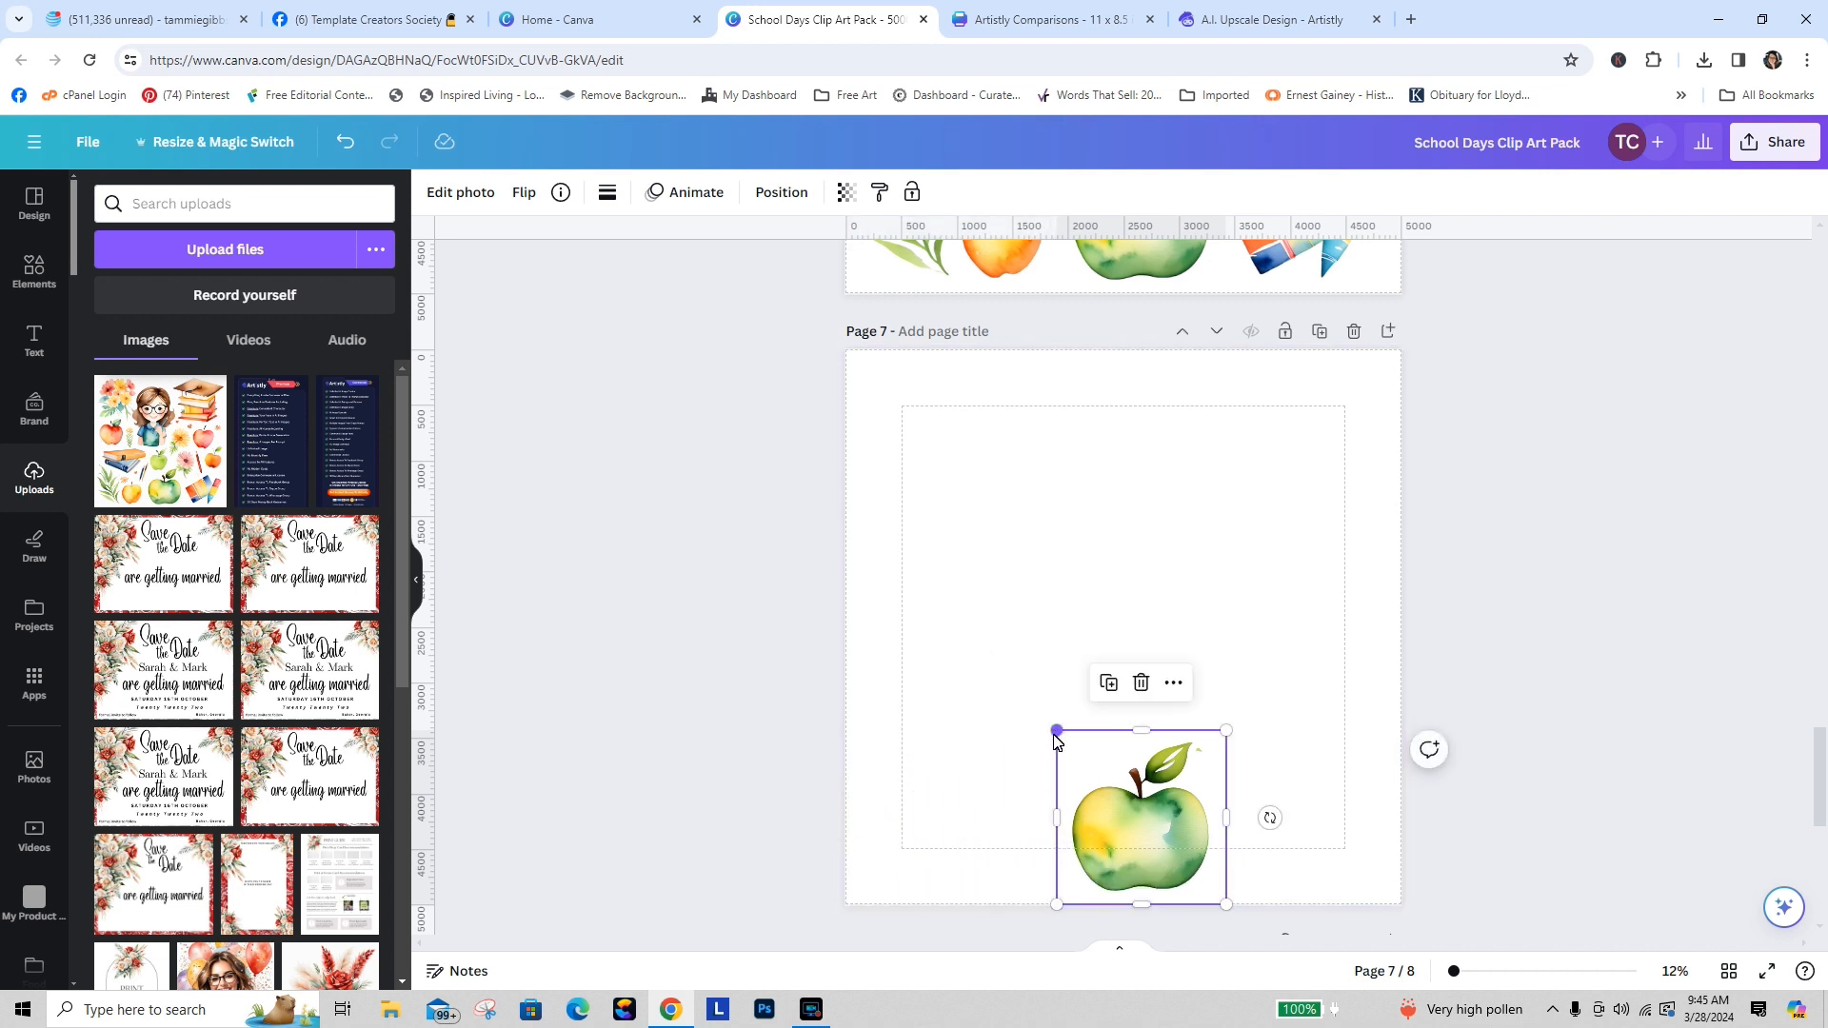
pyautogui.moveTo(1056, 730); pyautogui.dragTo(743, 409)
pyautogui.moveTo(989, 732); pyautogui.dragTo(1133, 721)
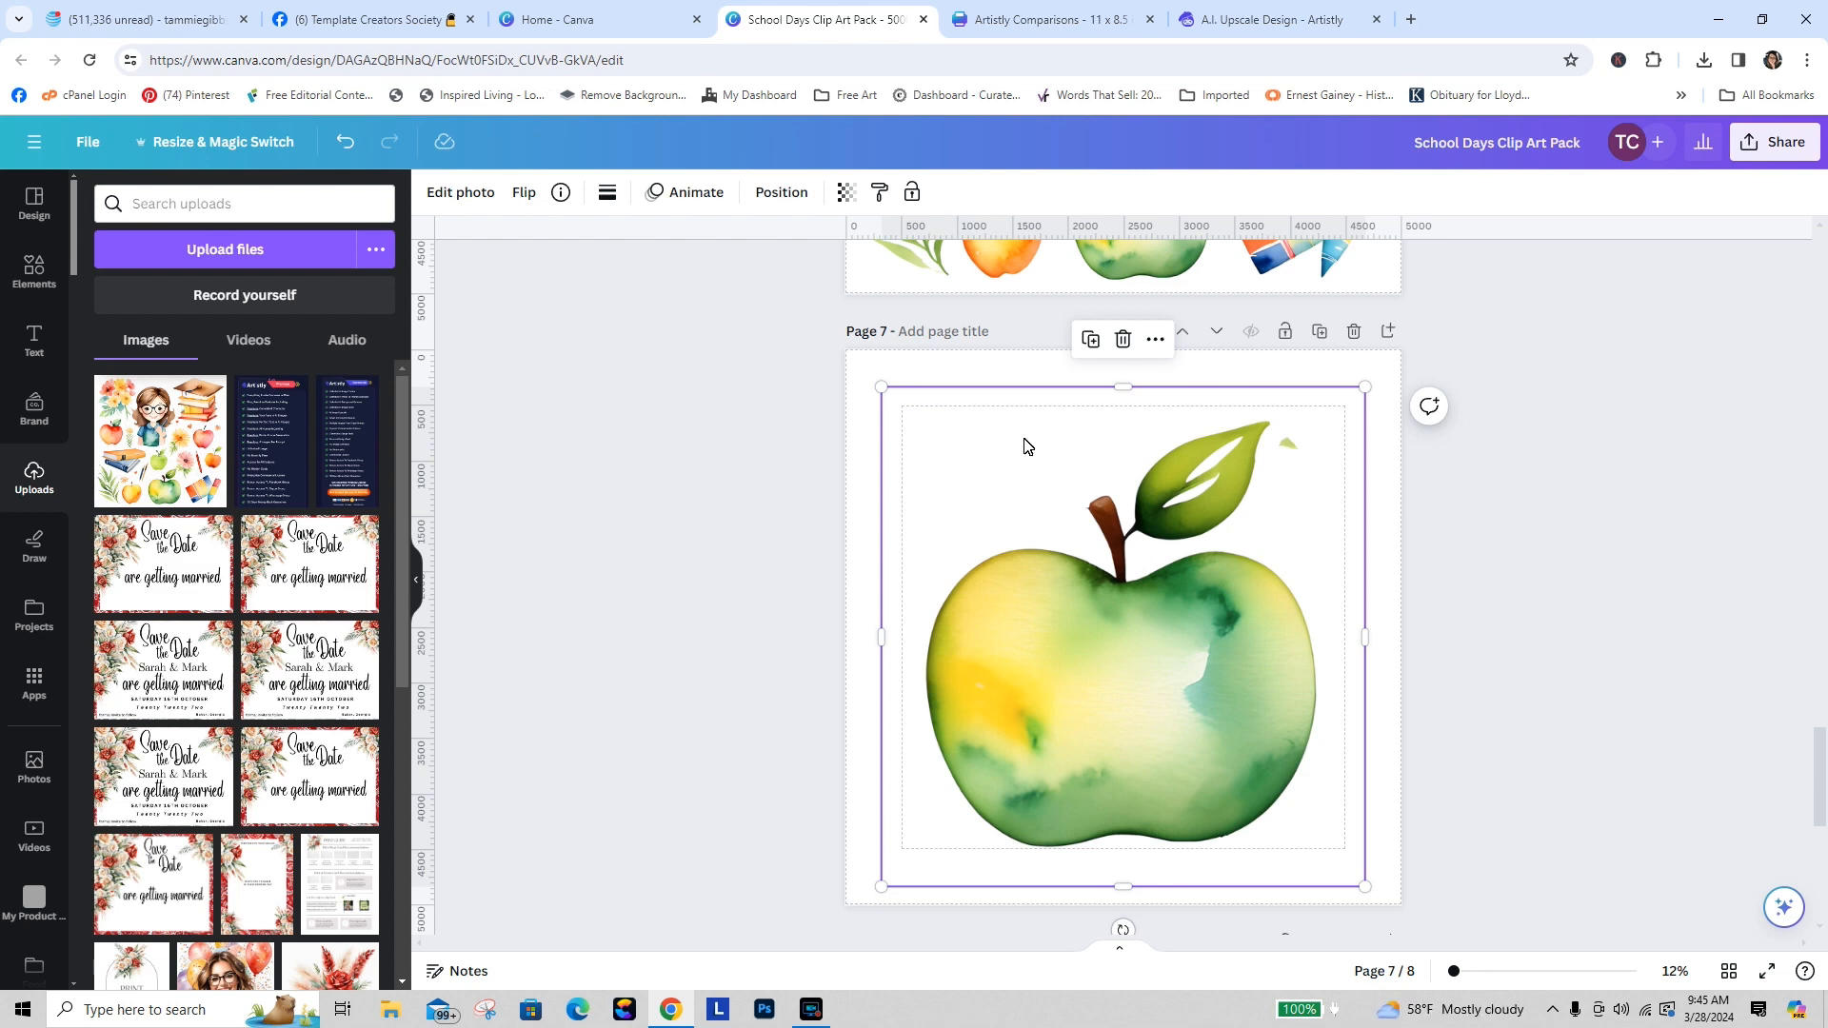
# Step: Erase the stray leaf fragment beside the green apple with Magic Eraser
pyautogui.click(460, 192)
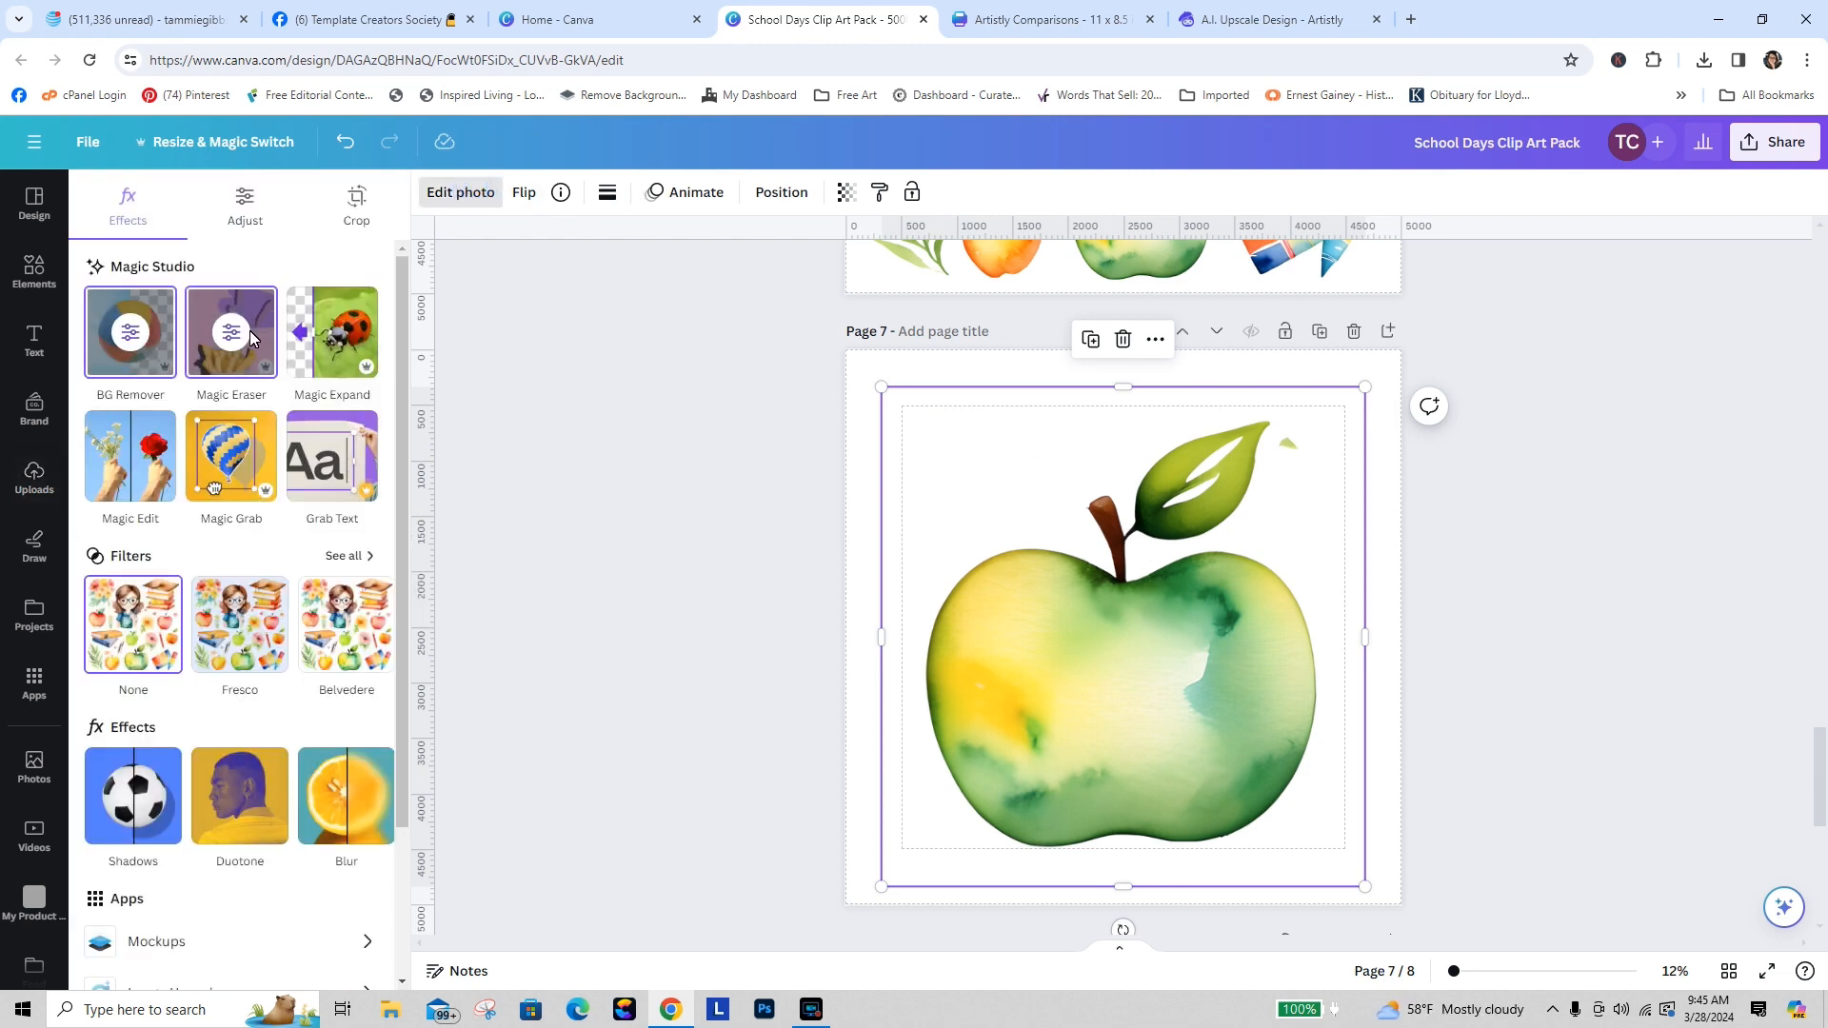
pyautogui.click(250, 330)
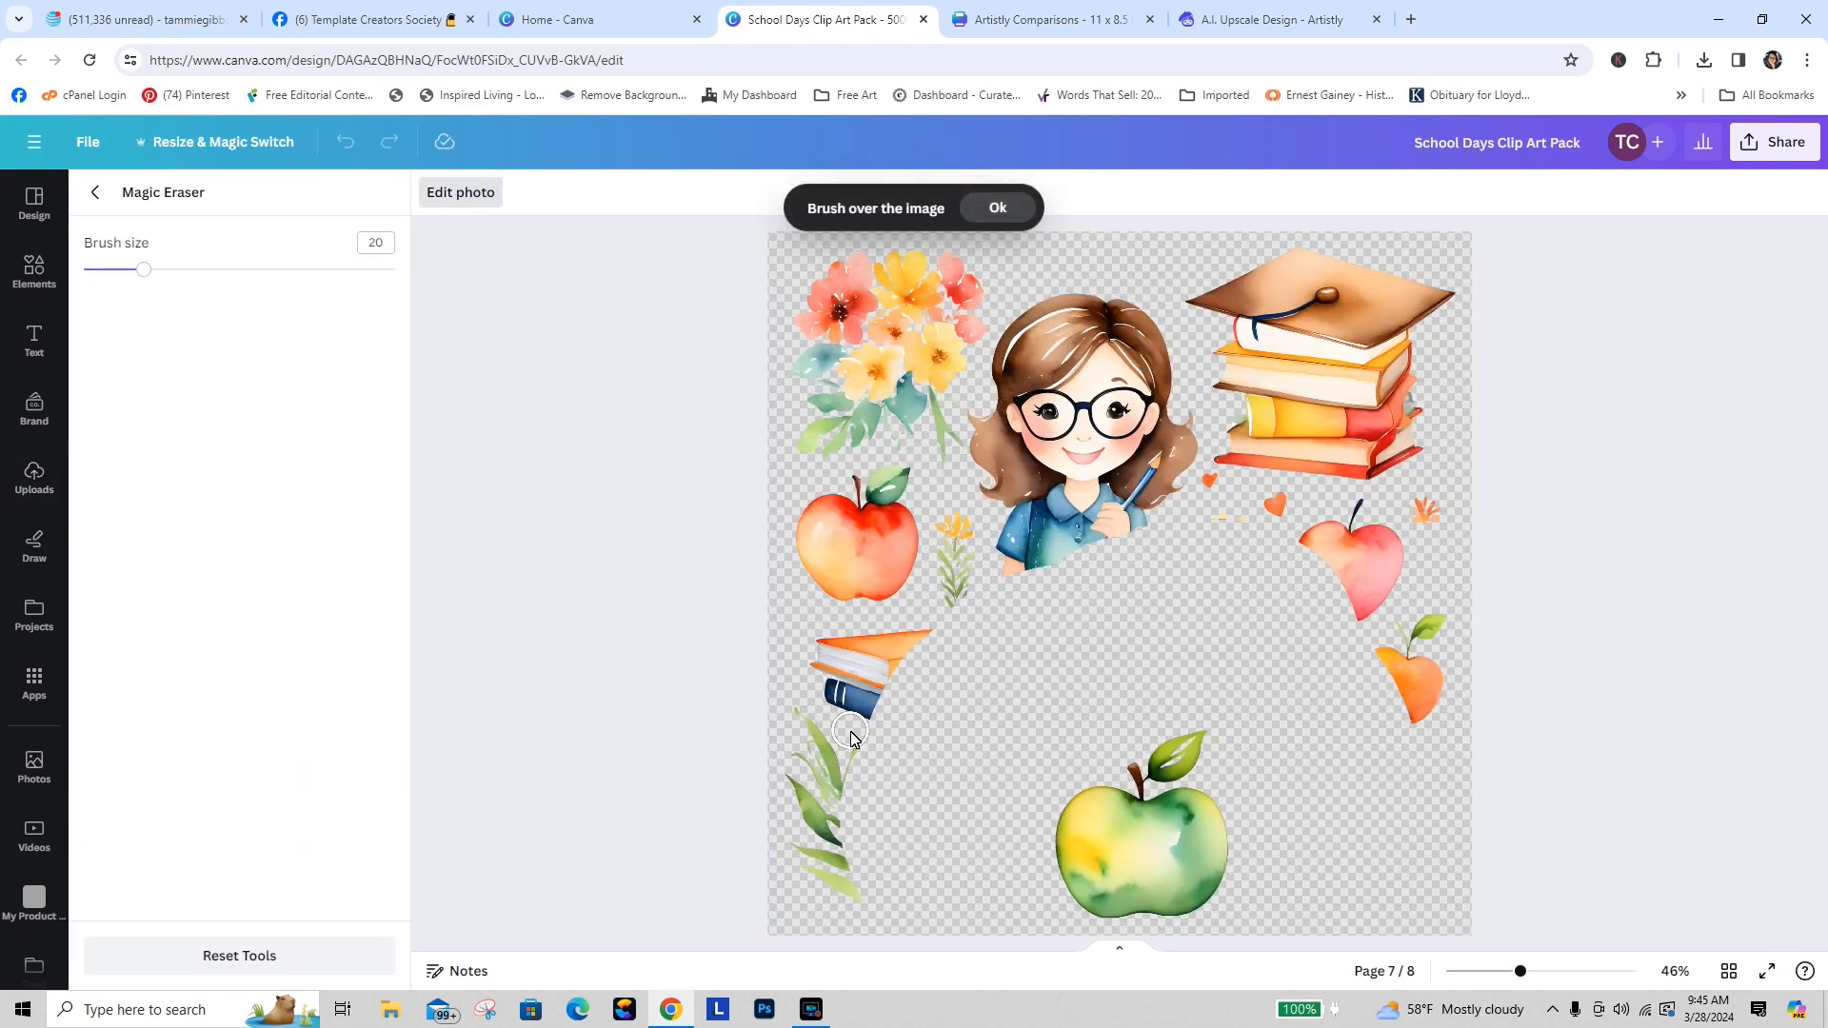
pyautogui.moveTo(1520, 976); pyautogui.dragTo(1548, 985)
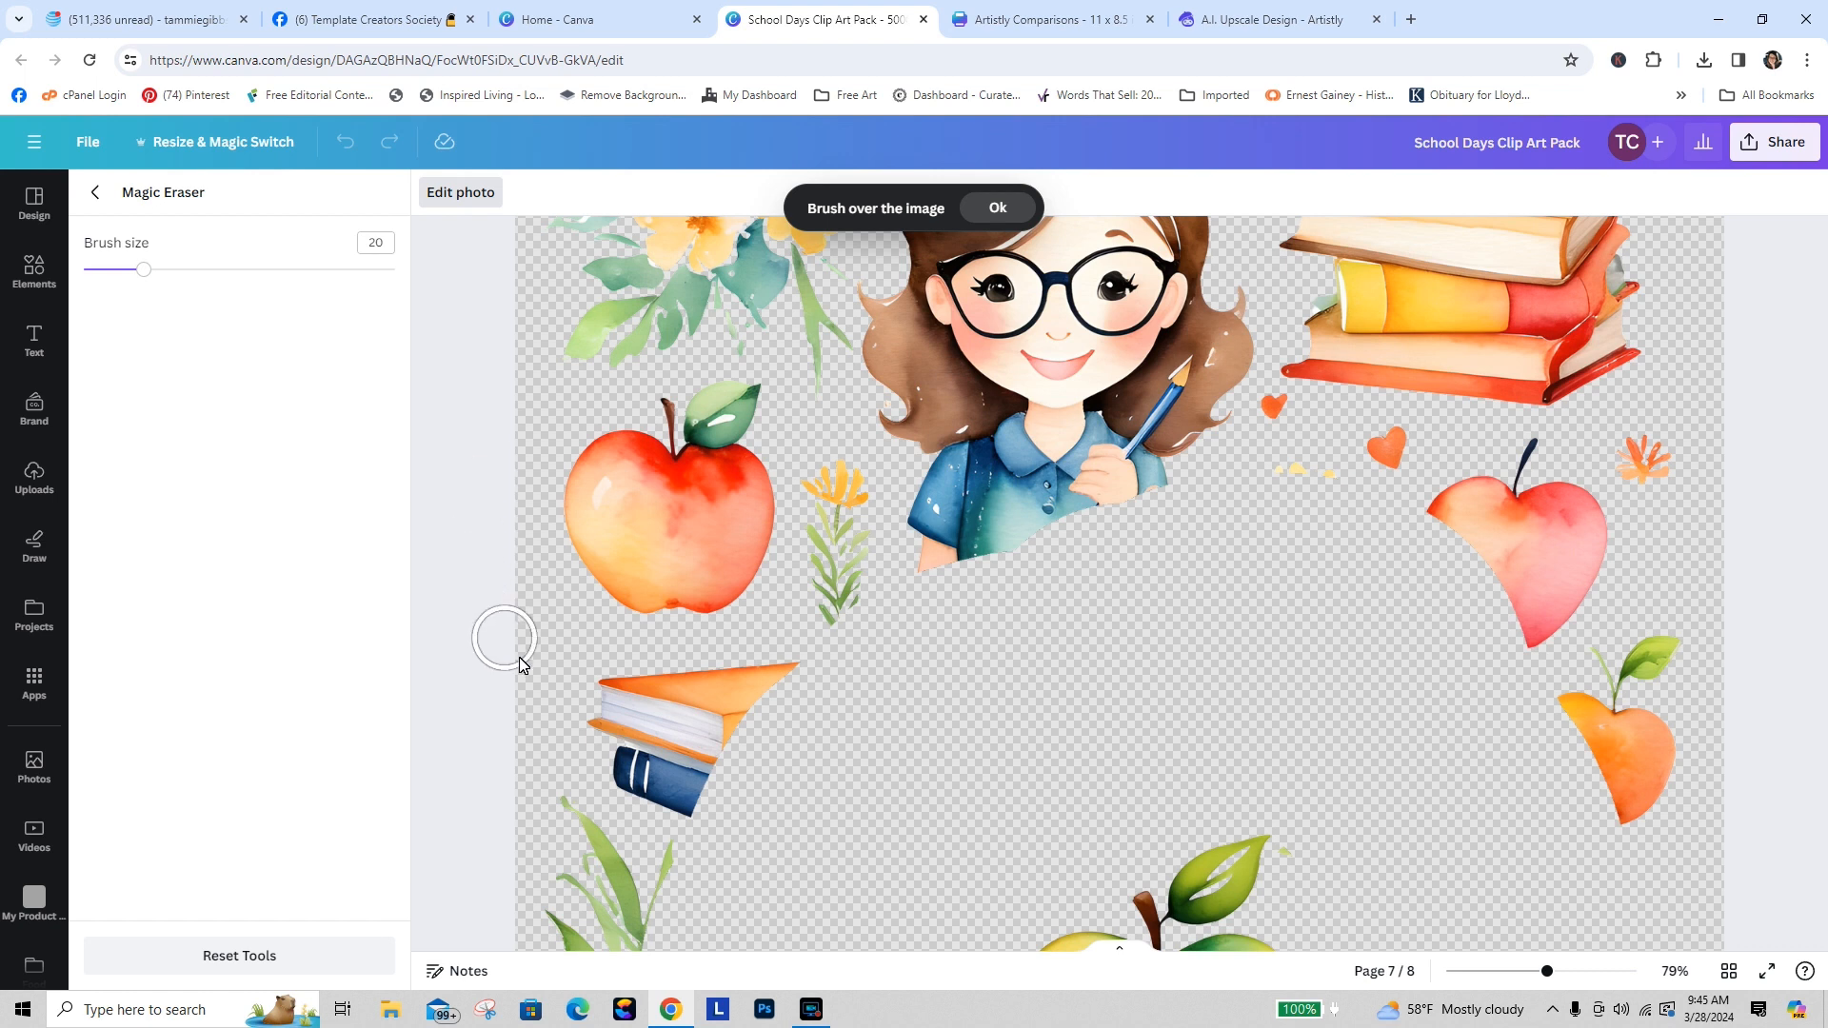
pyautogui.scroll(-3, 484, 726)
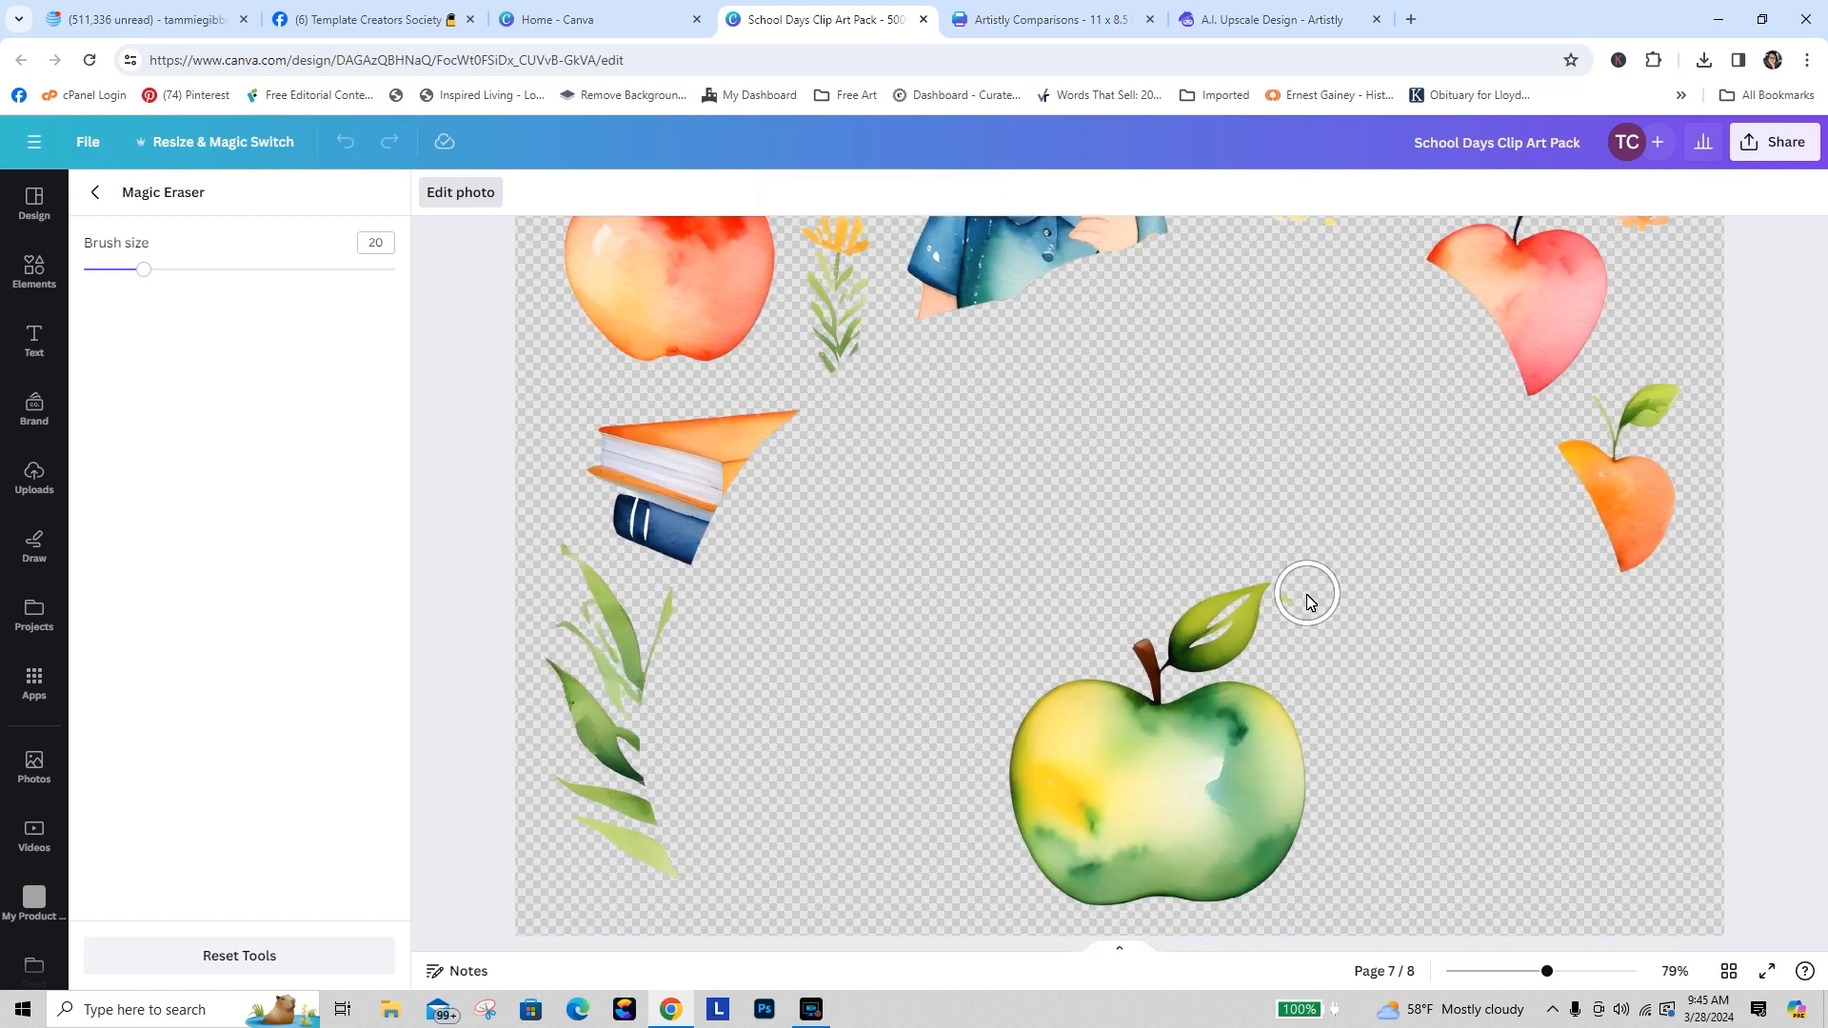
pyautogui.moveTo(1305, 606); pyautogui.dragTo(1301, 621)
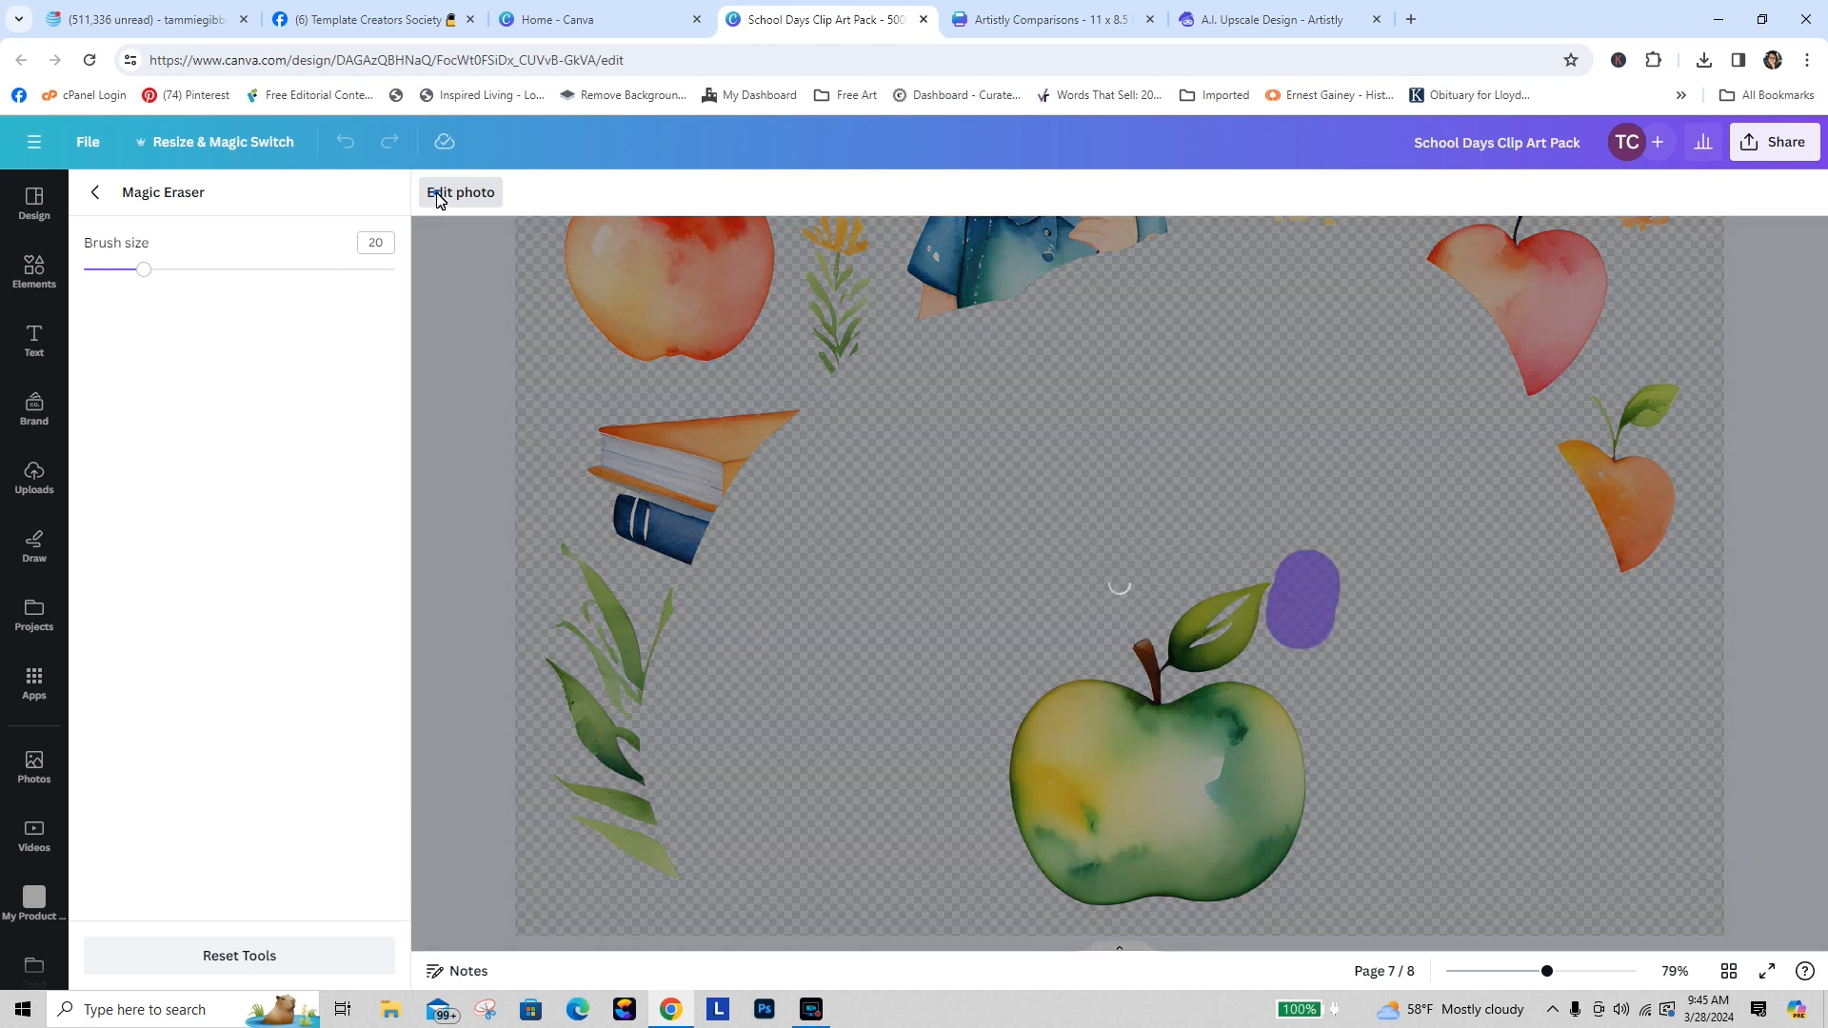
pyautogui.click(439, 194)
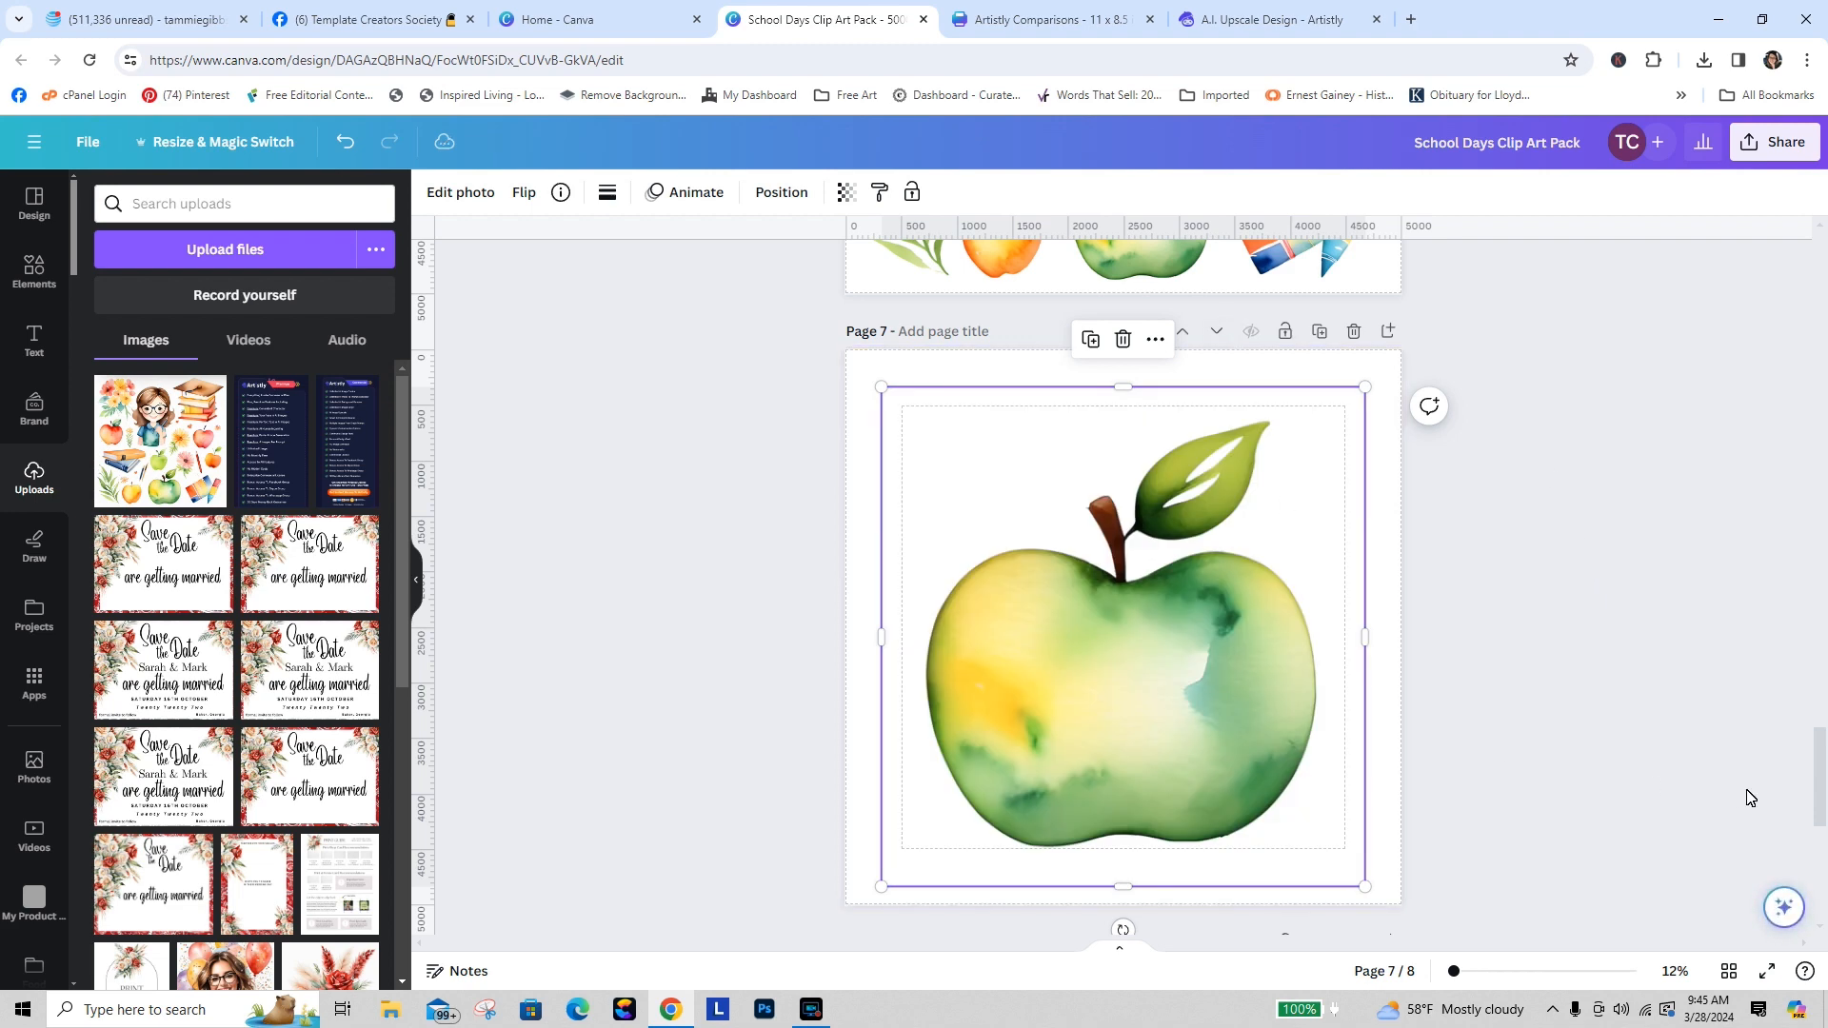
# Step: Open Artistly's Personal Designs and view the details of the upscaled teacher design
pyautogui.moveTo(1822, 752)
pyautogui.mouseDown()
pyautogui.moveTo(1822, 676)
pyautogui.moveTo(1822, 725)
pyautogui.mouseUp()
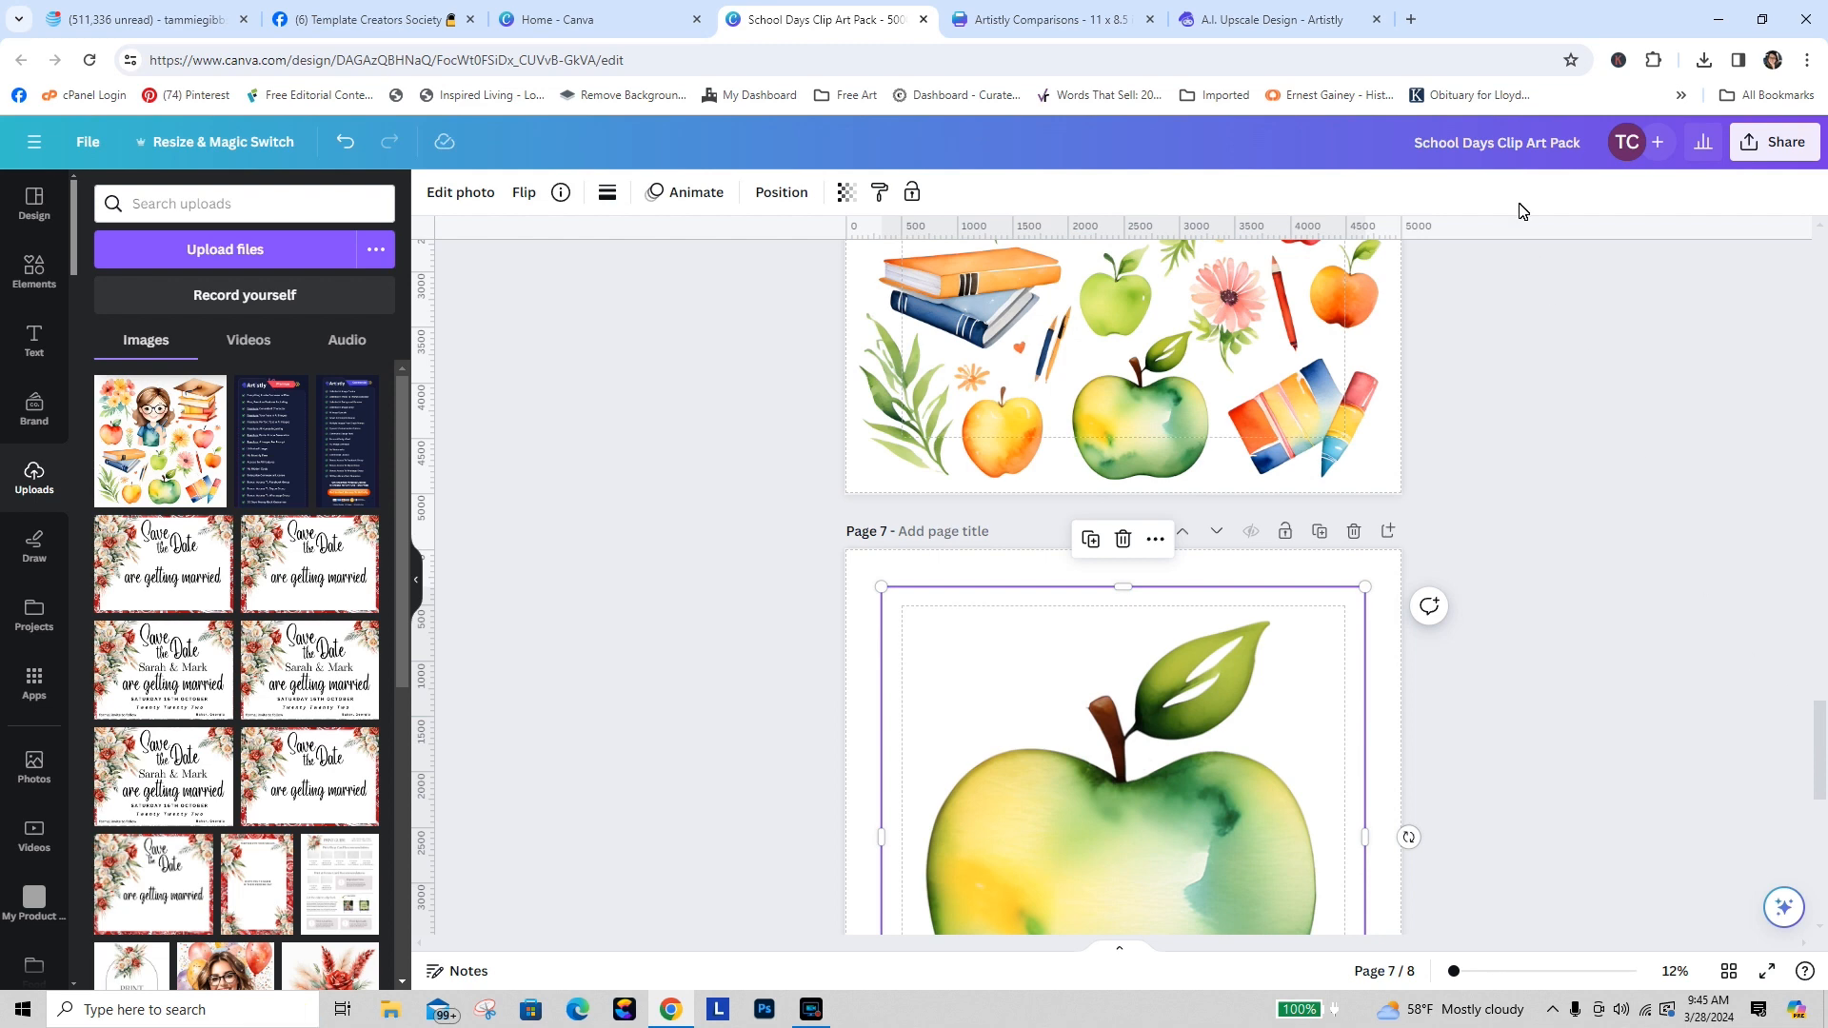
pyautogui.click(1276, 21)
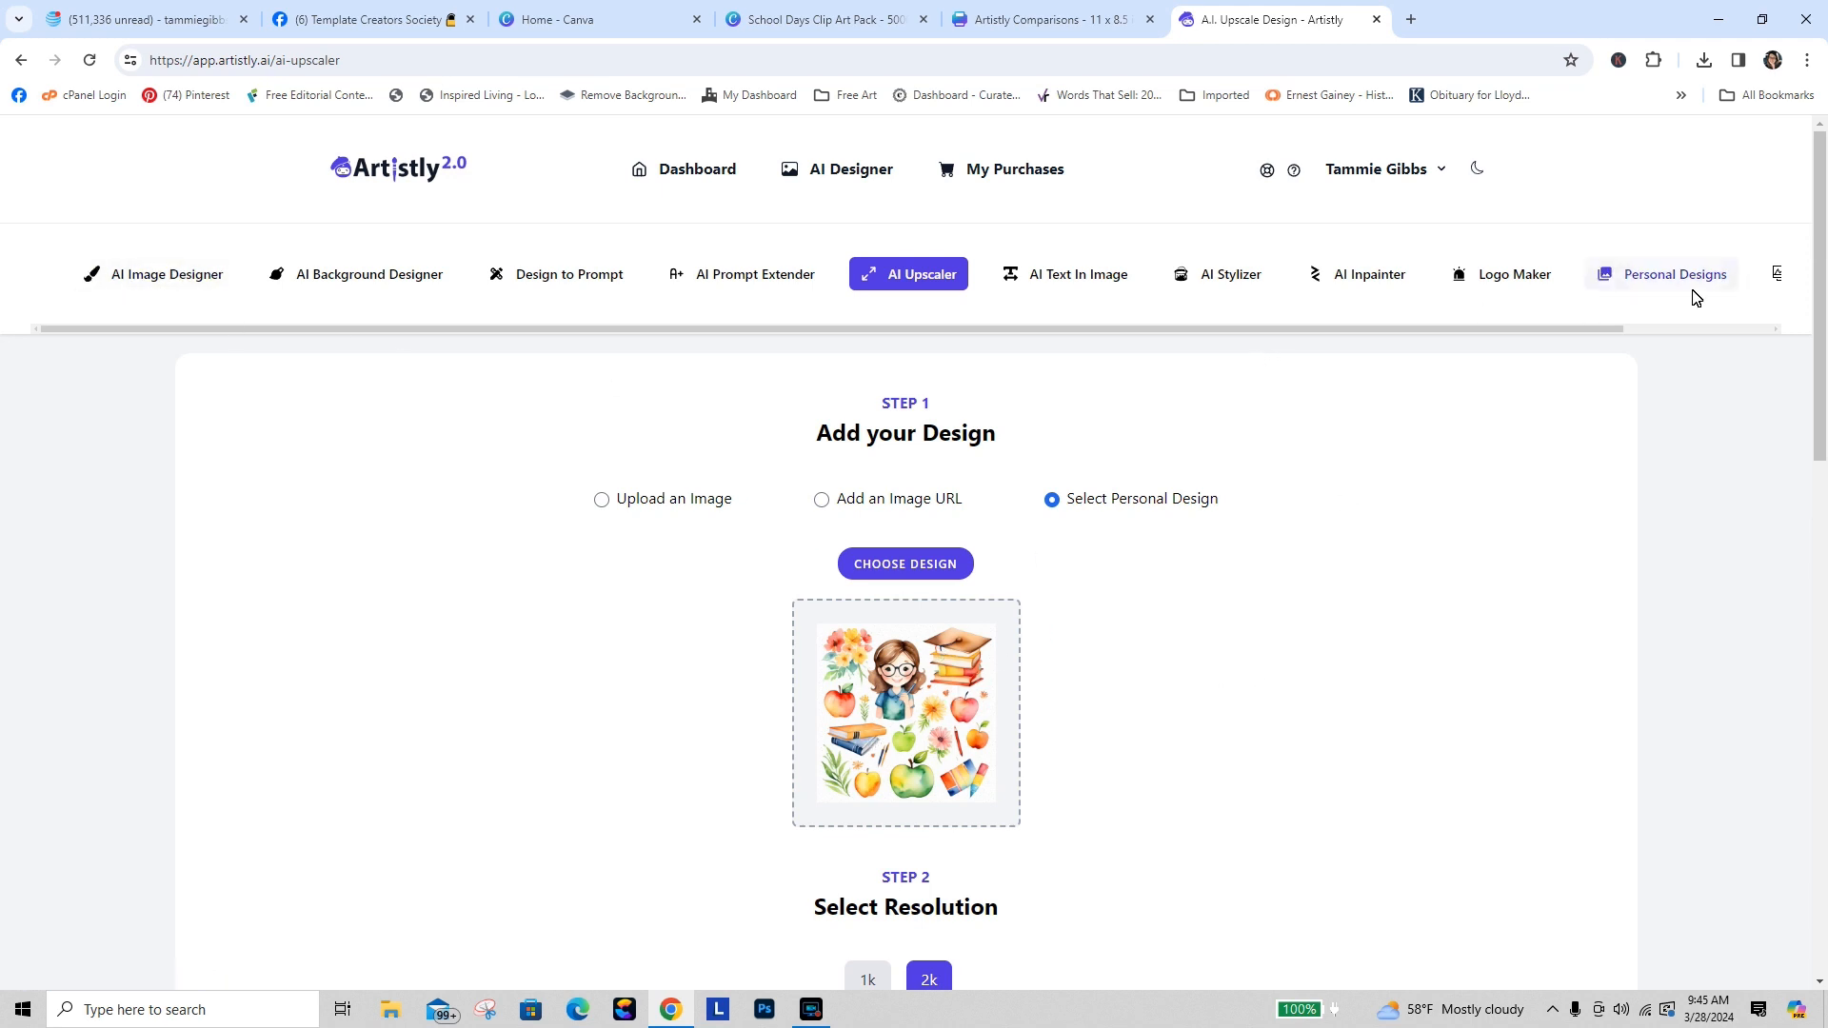
pyautogui.click(1638, 288)
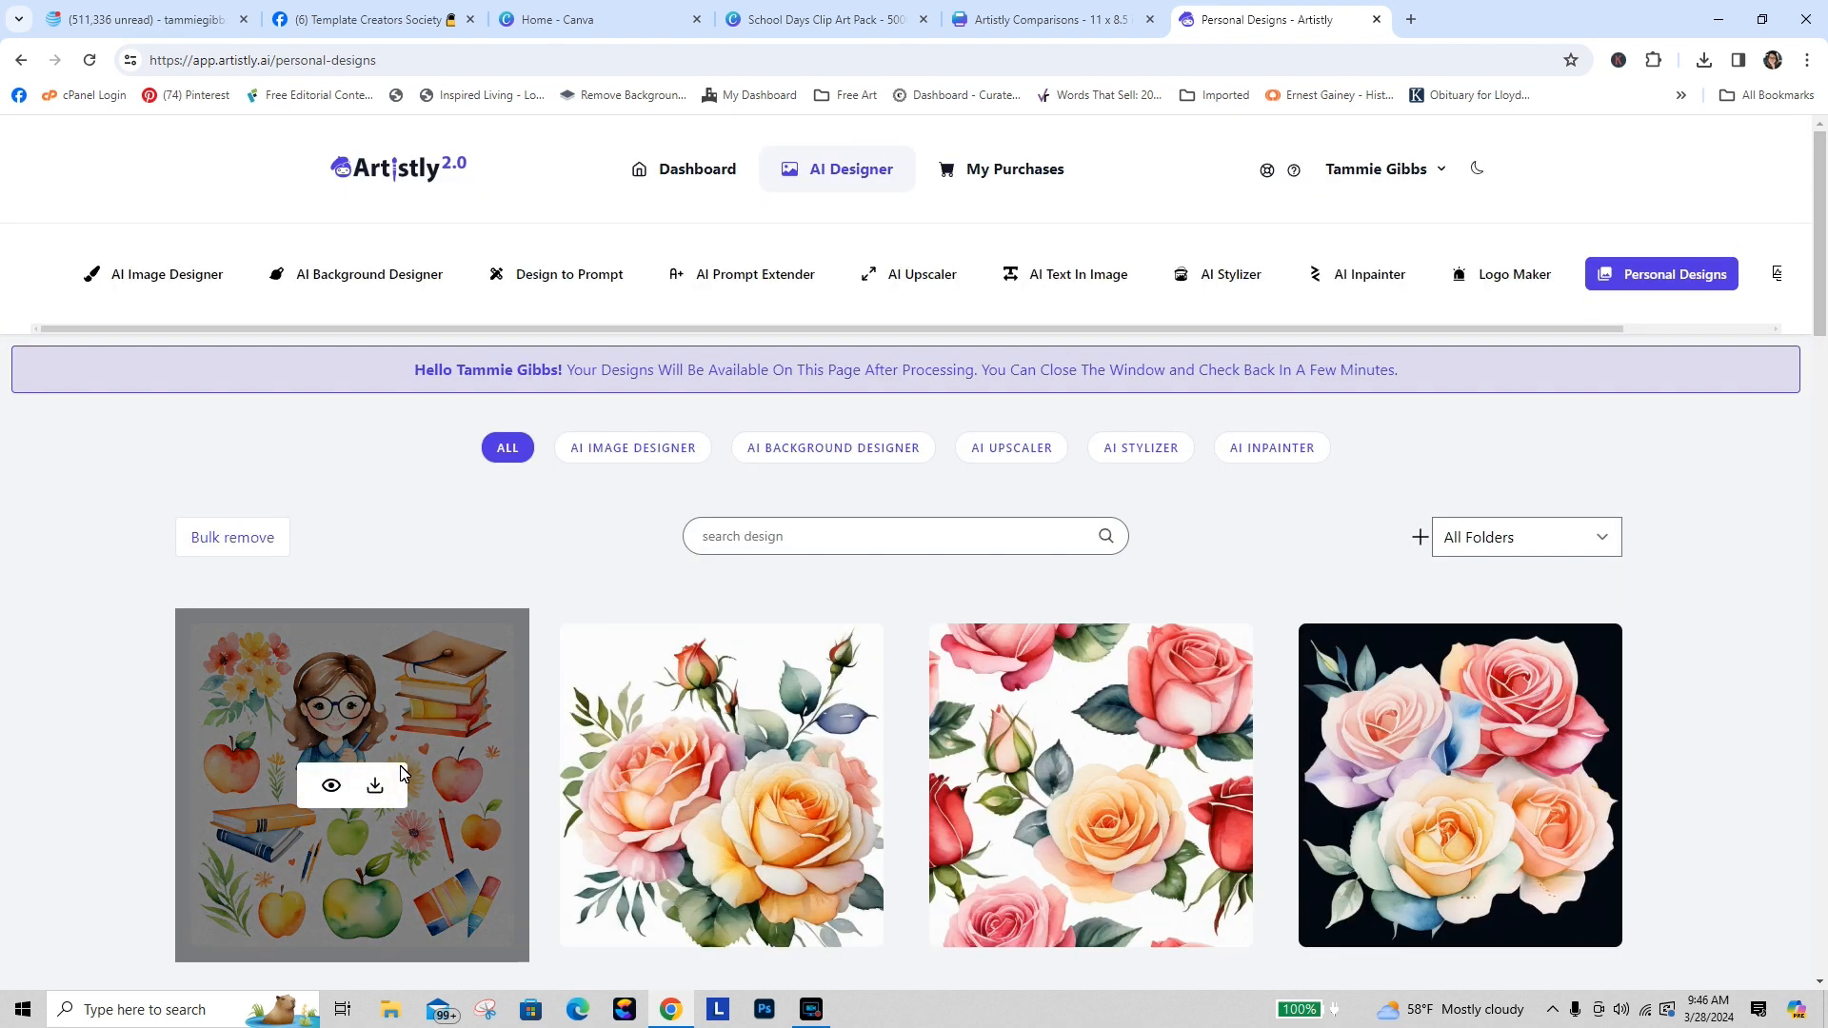
pyautogui.click(328, 784)
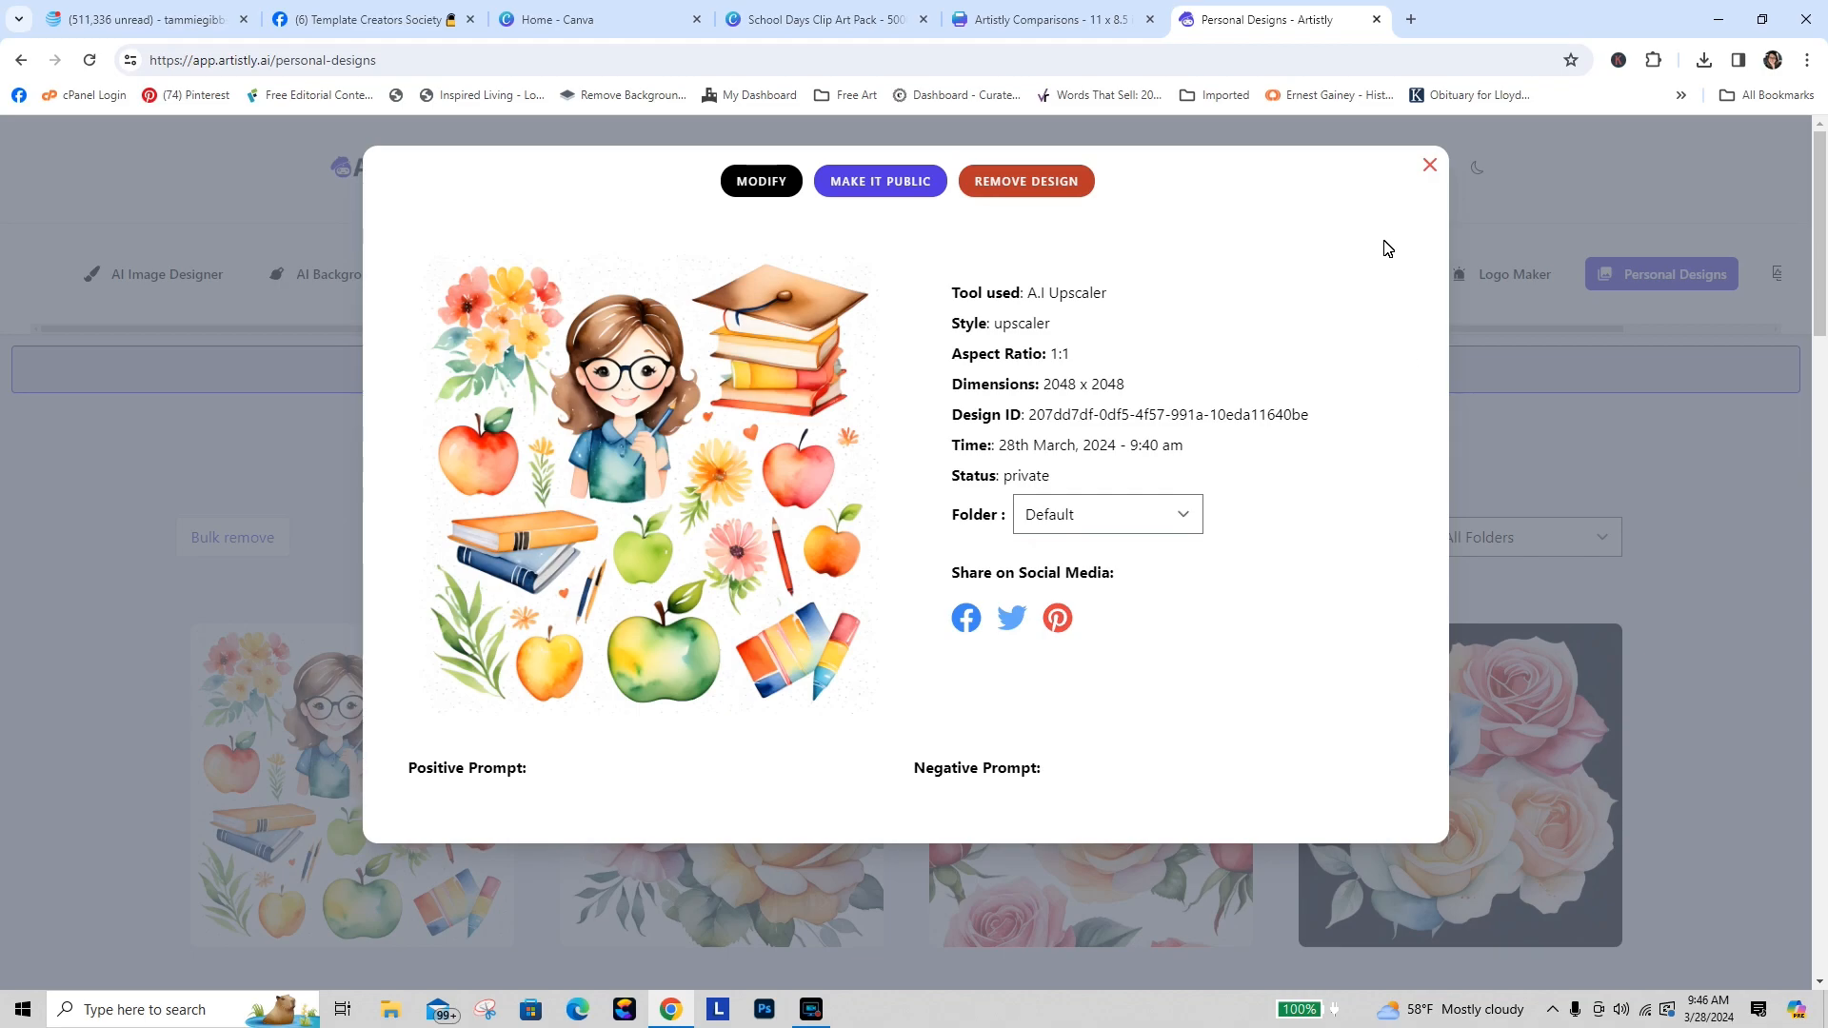
pyautogui.click(1429, 170)
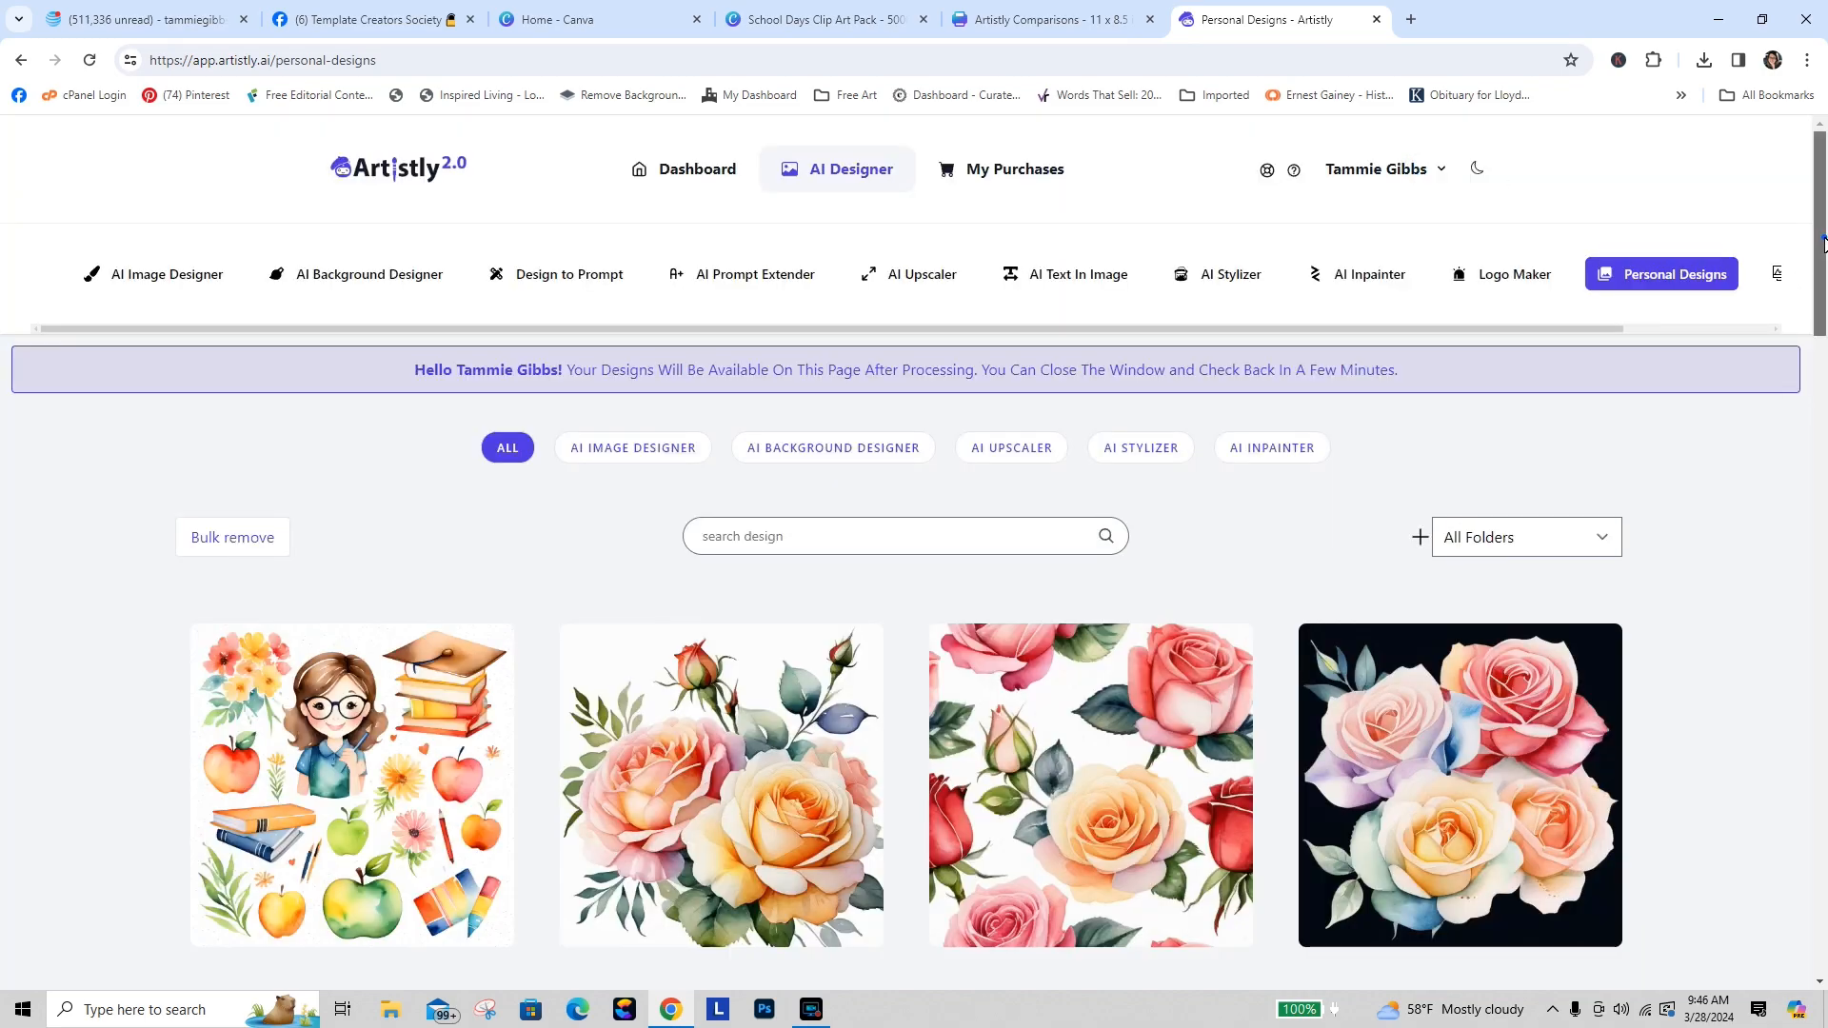
# Step: Load more saved designs in the Personal Designs gallery, then switch to the Canva home tab
pyautogui.moveTo(1821, 243); pyautogui.dragTo(1823, 880)
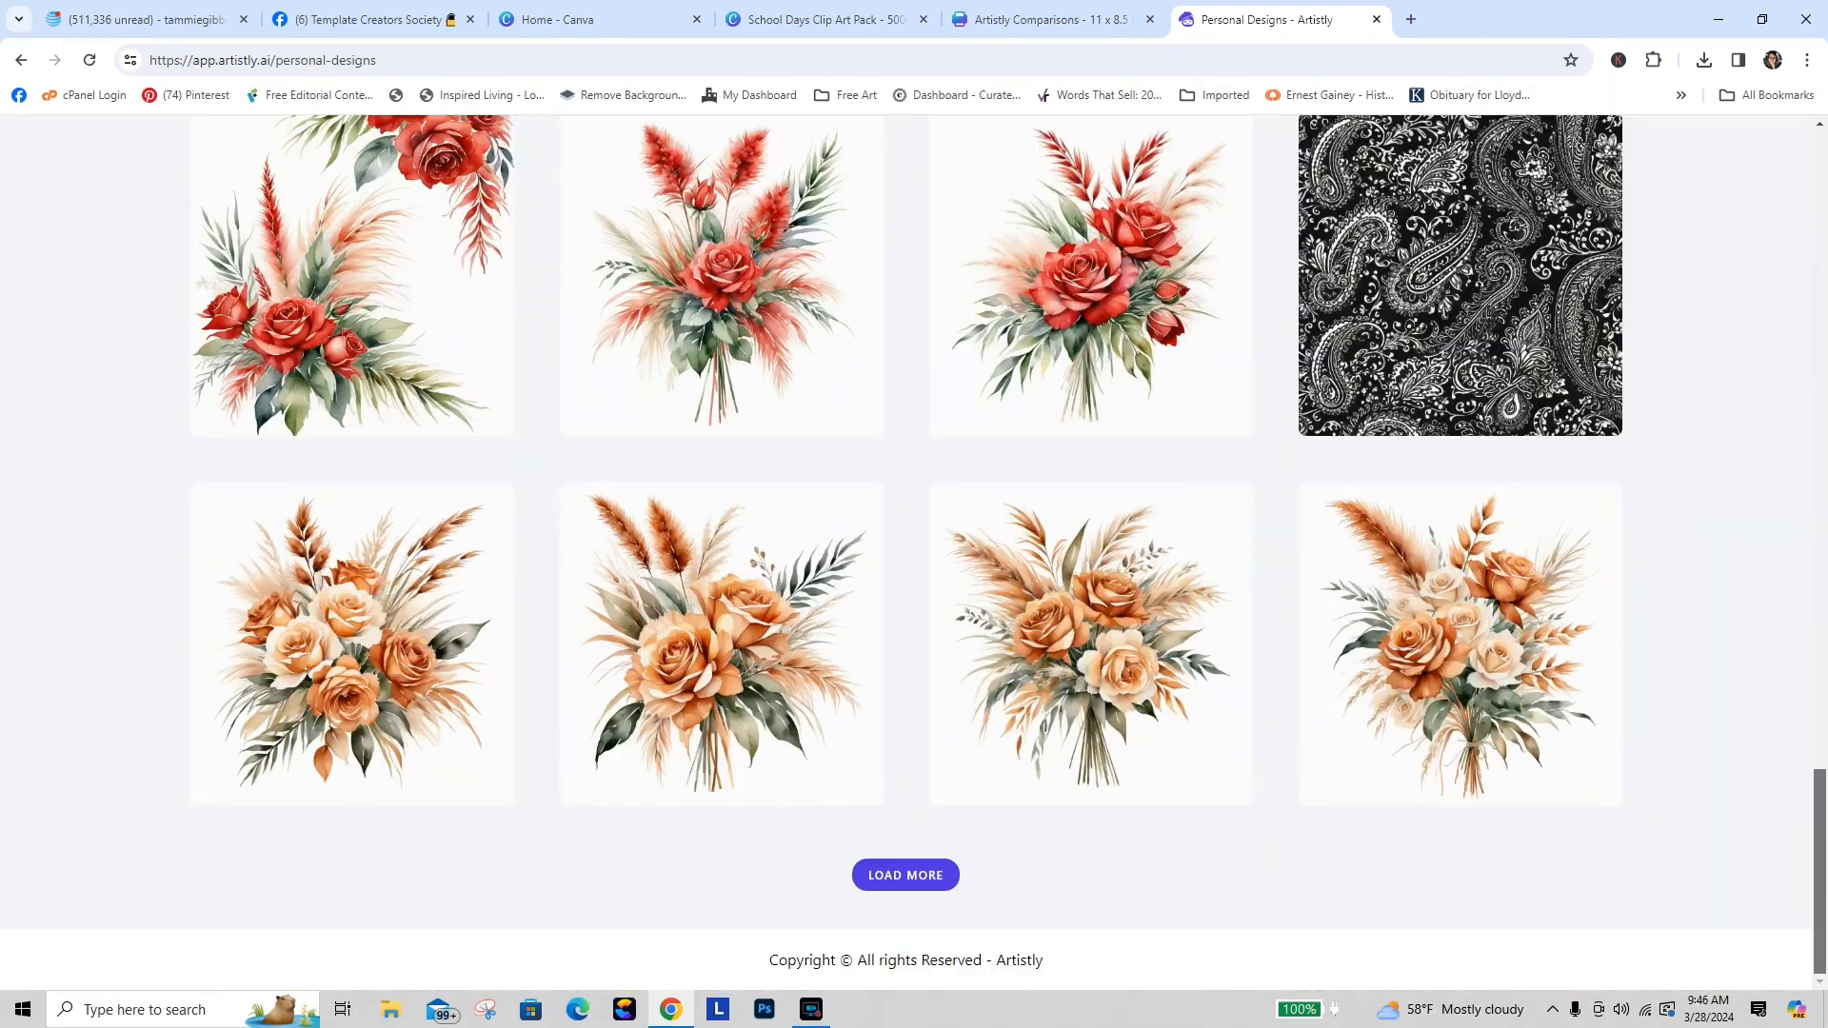
pyautogui.click(911, 887)
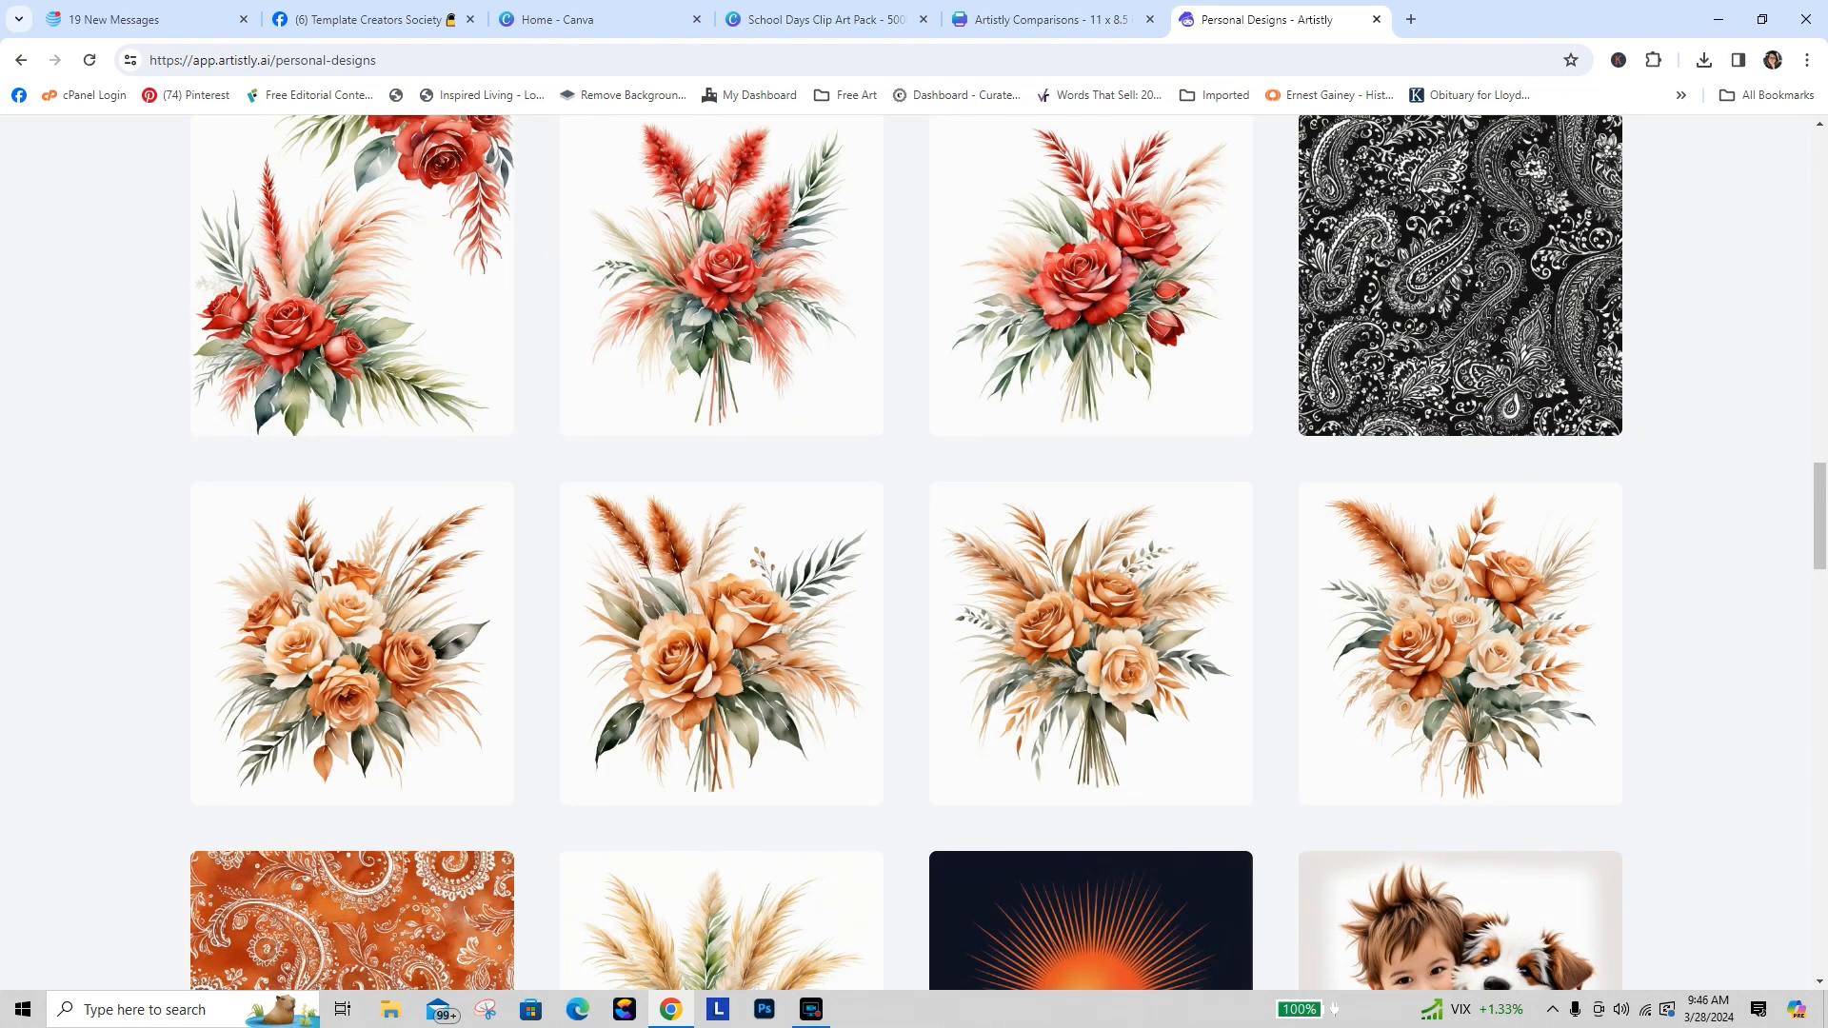
pyautogui.moveTo(1820, 517); pyautogui.dragTo(1824, 923)
pyautogui.click(943, 875)
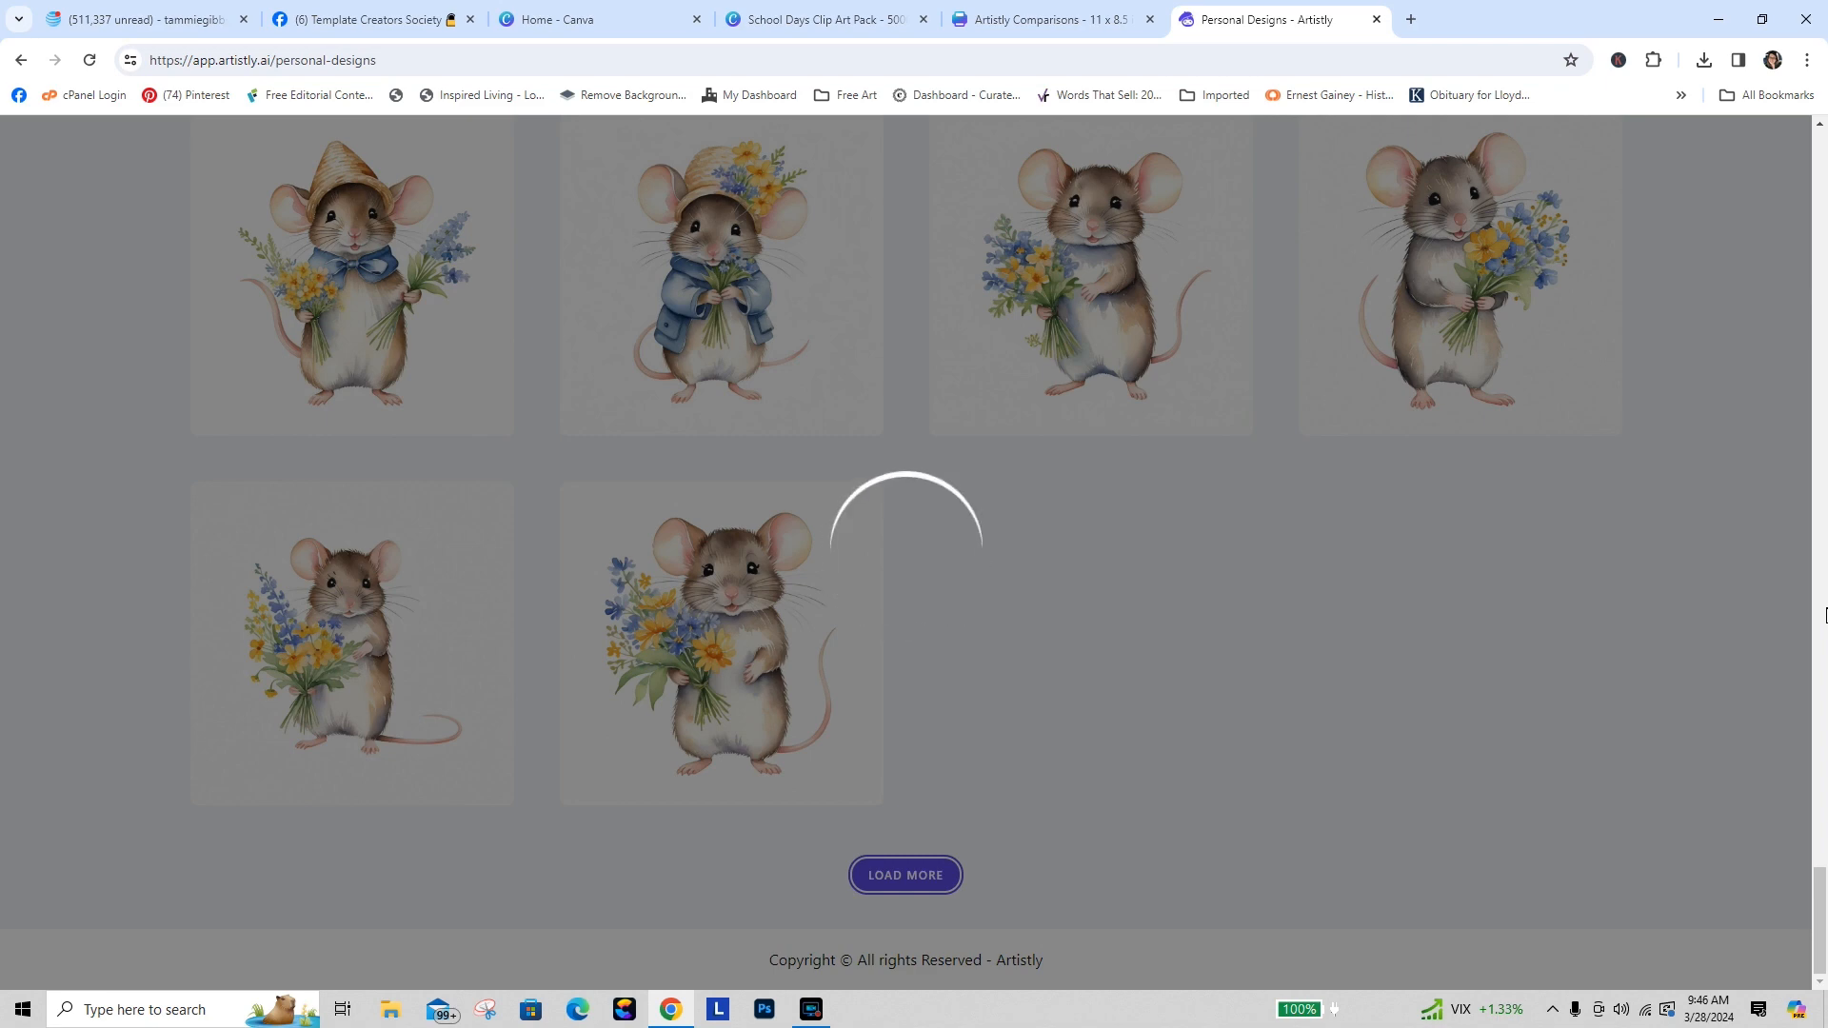
pyautogui.click(571, 22)
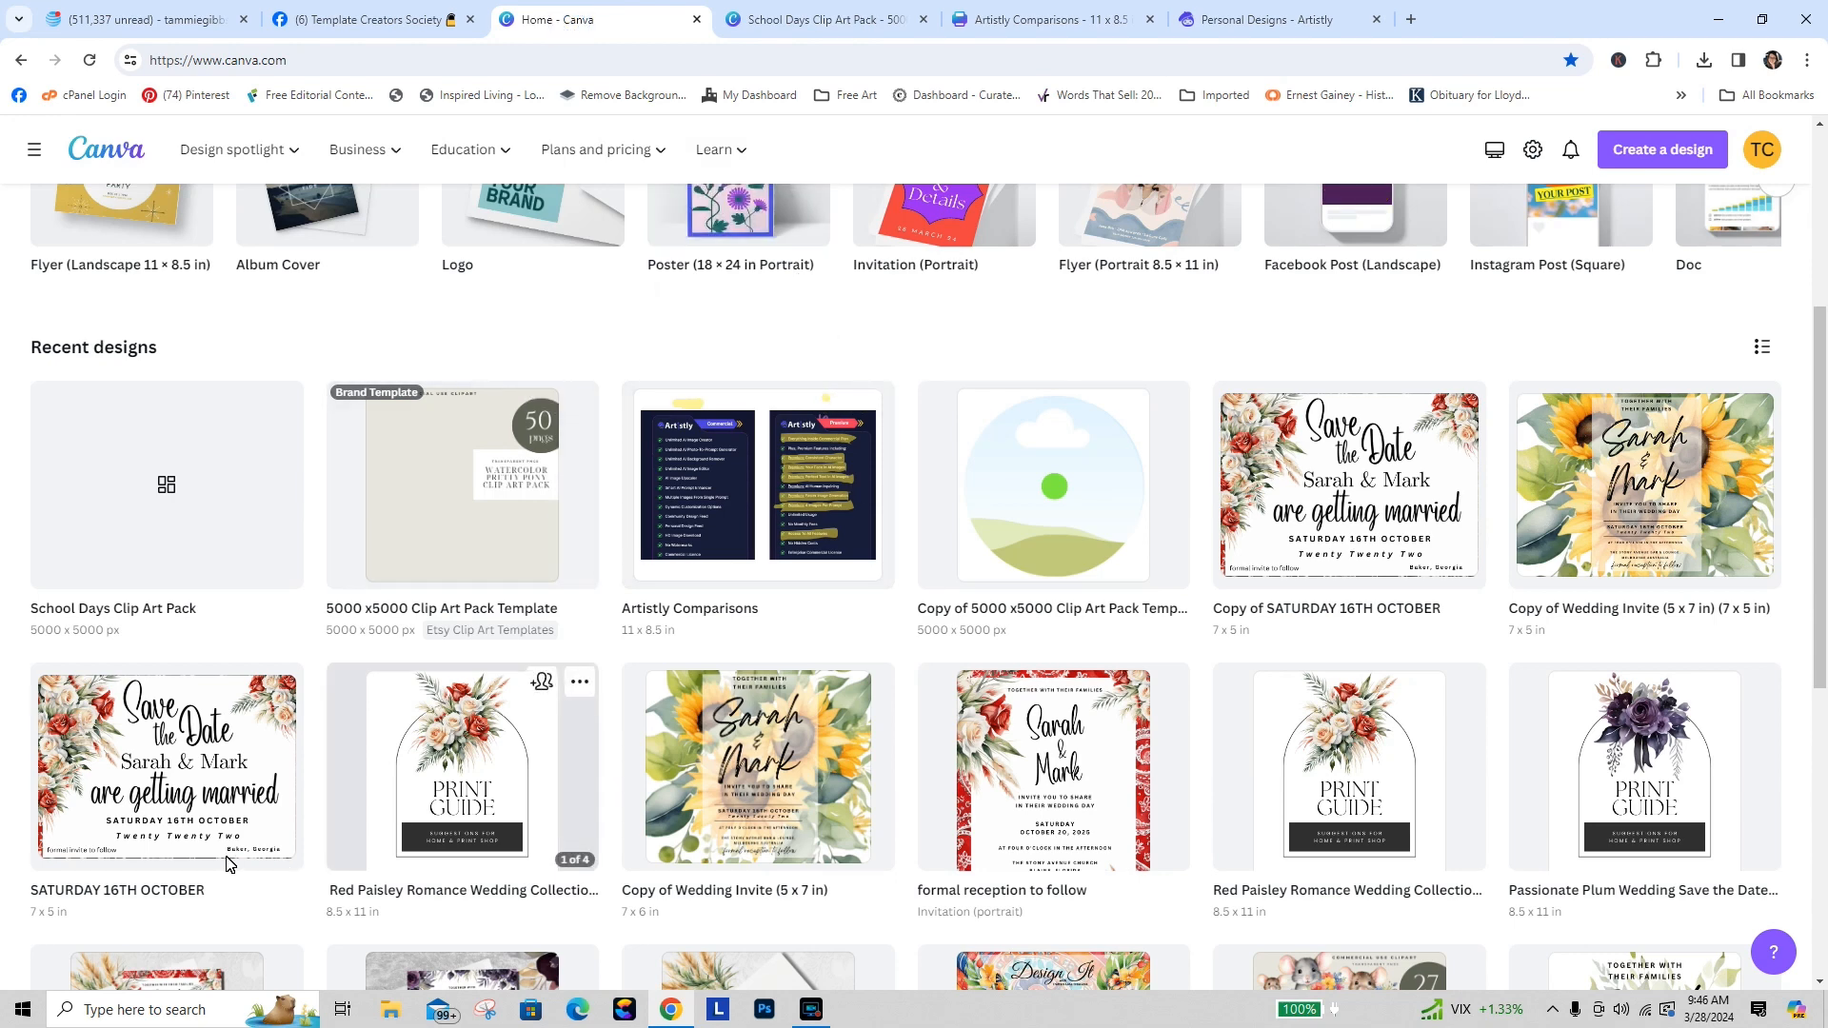
# Step: Return to the School Days Clip Art Pack design and scroll up to page 6
pyautogui.scroll(3, 1823, 430)
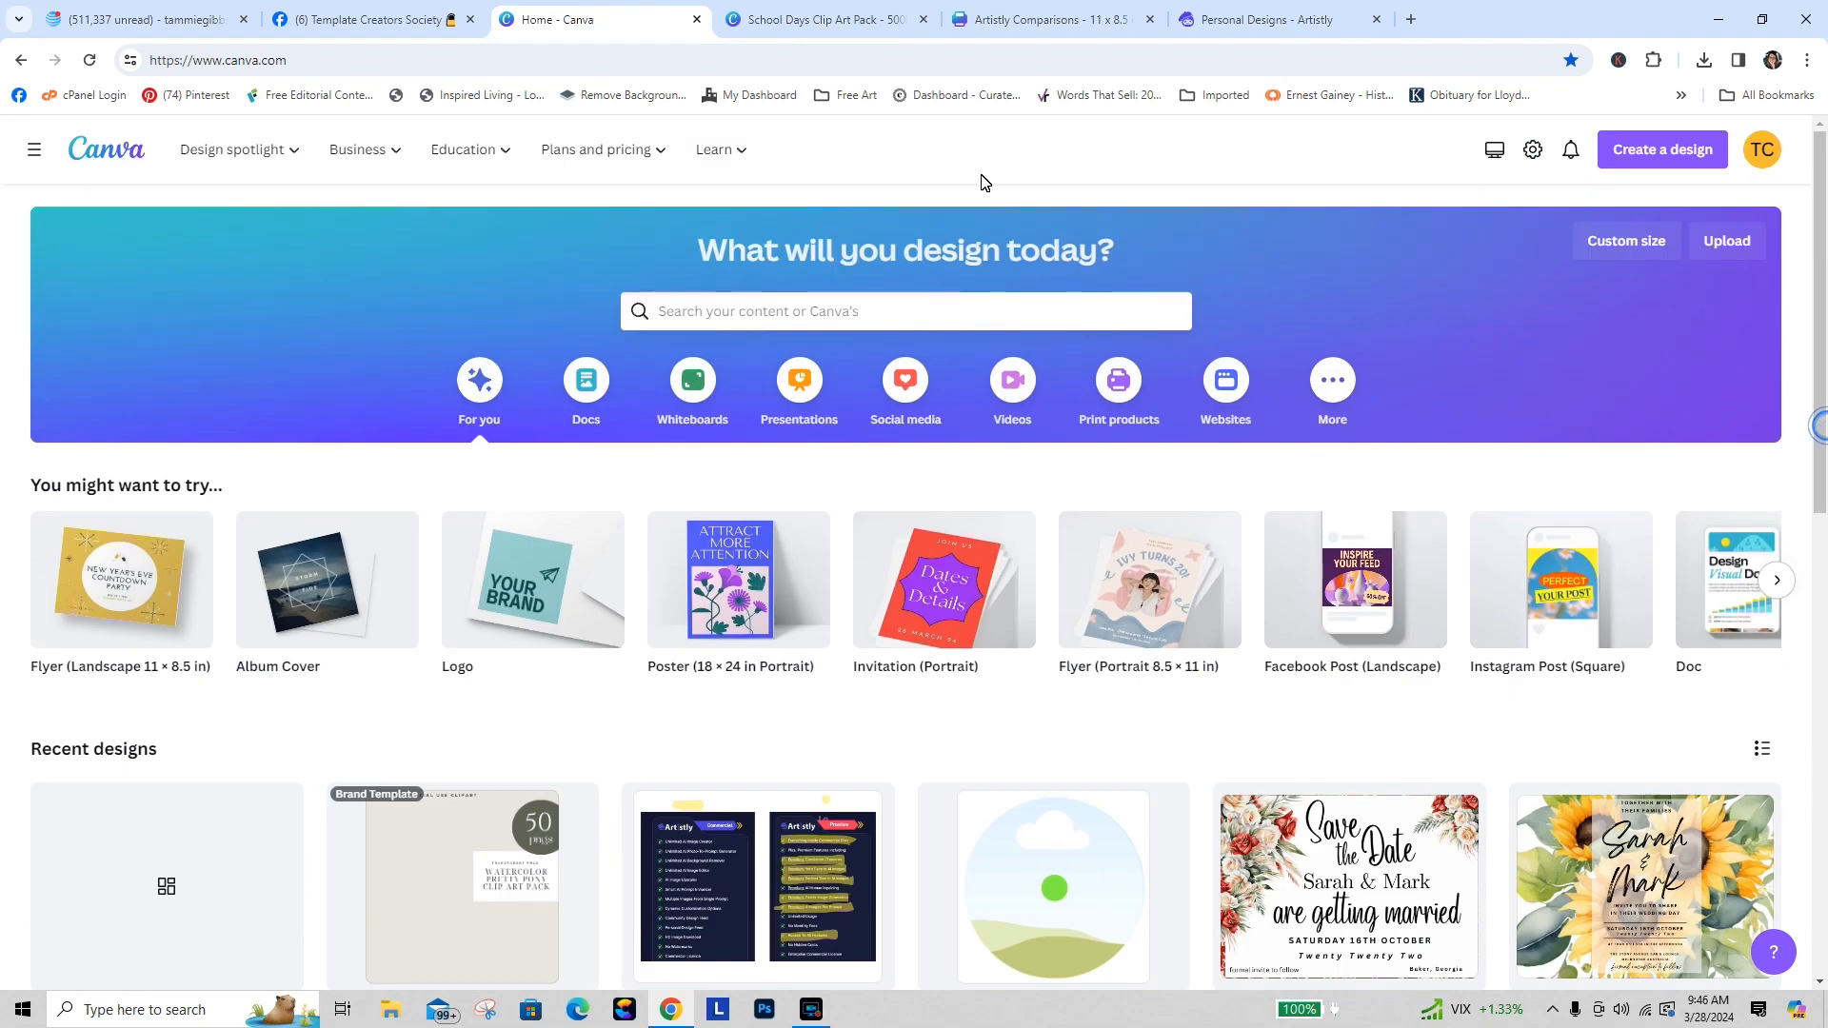
pyautogui.click(821, 19)
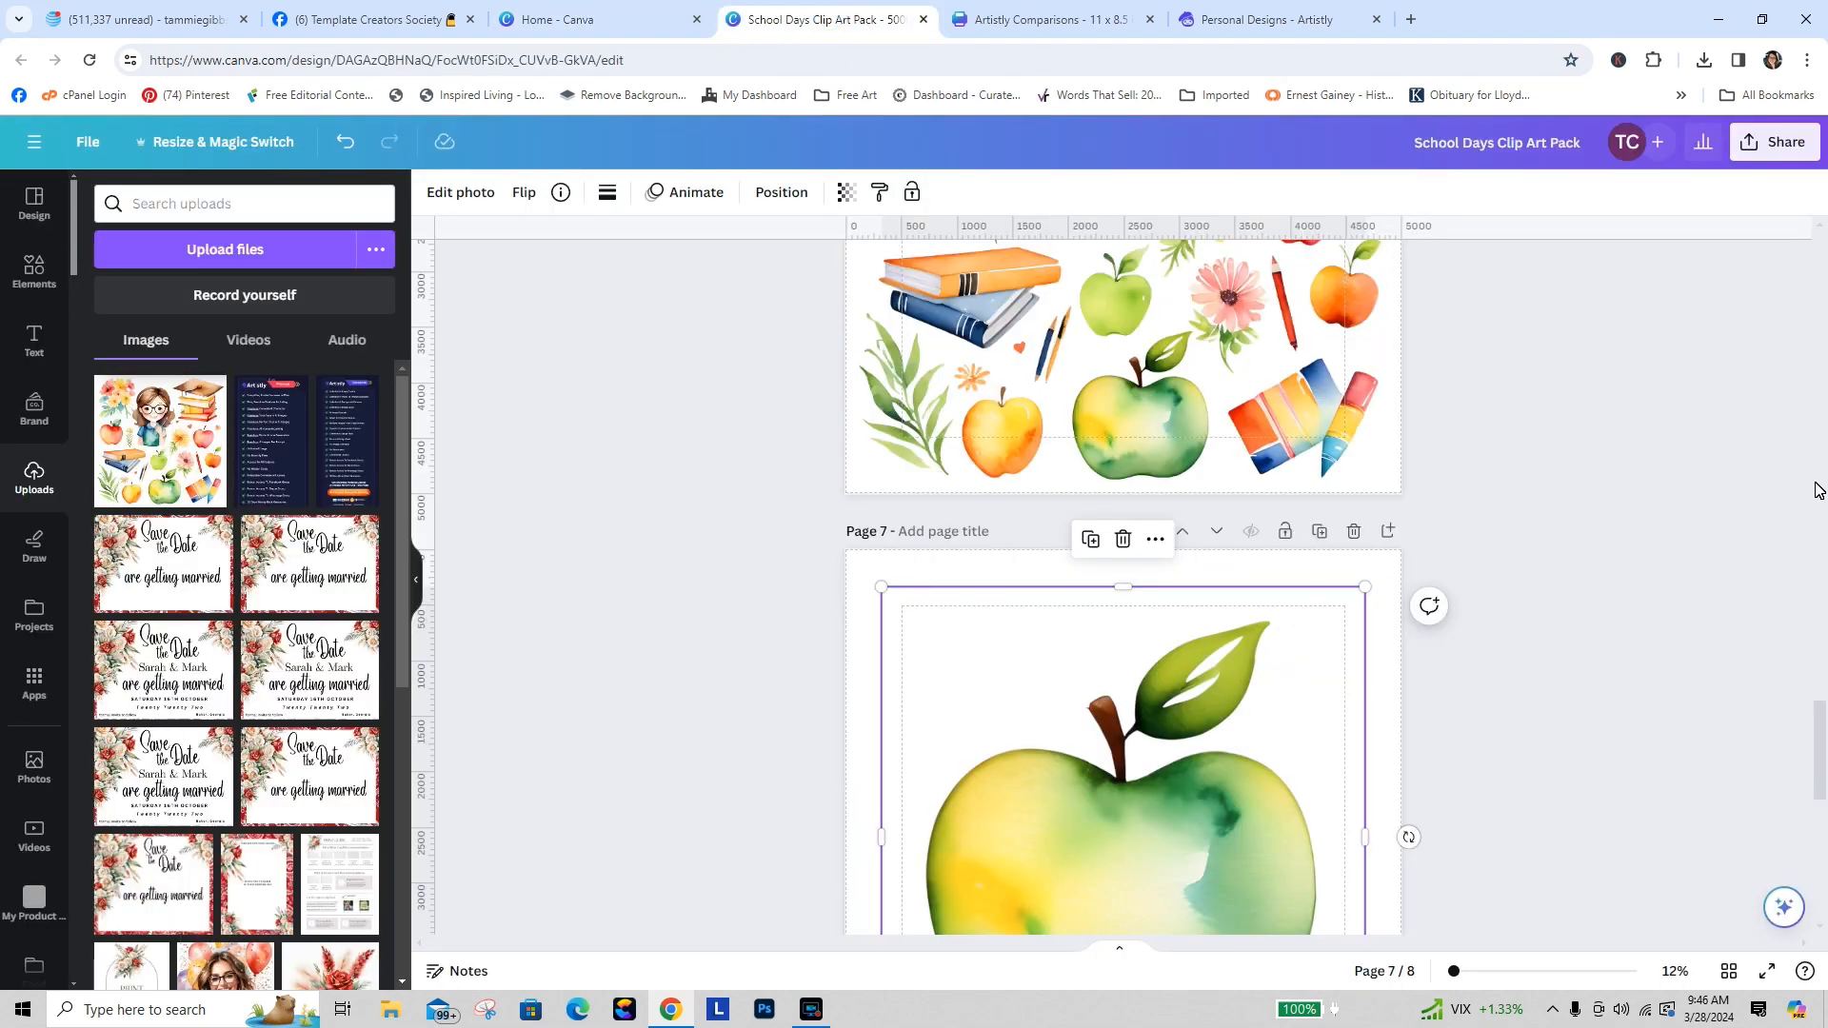
pyautogui.scroll(4, 1821, 795)
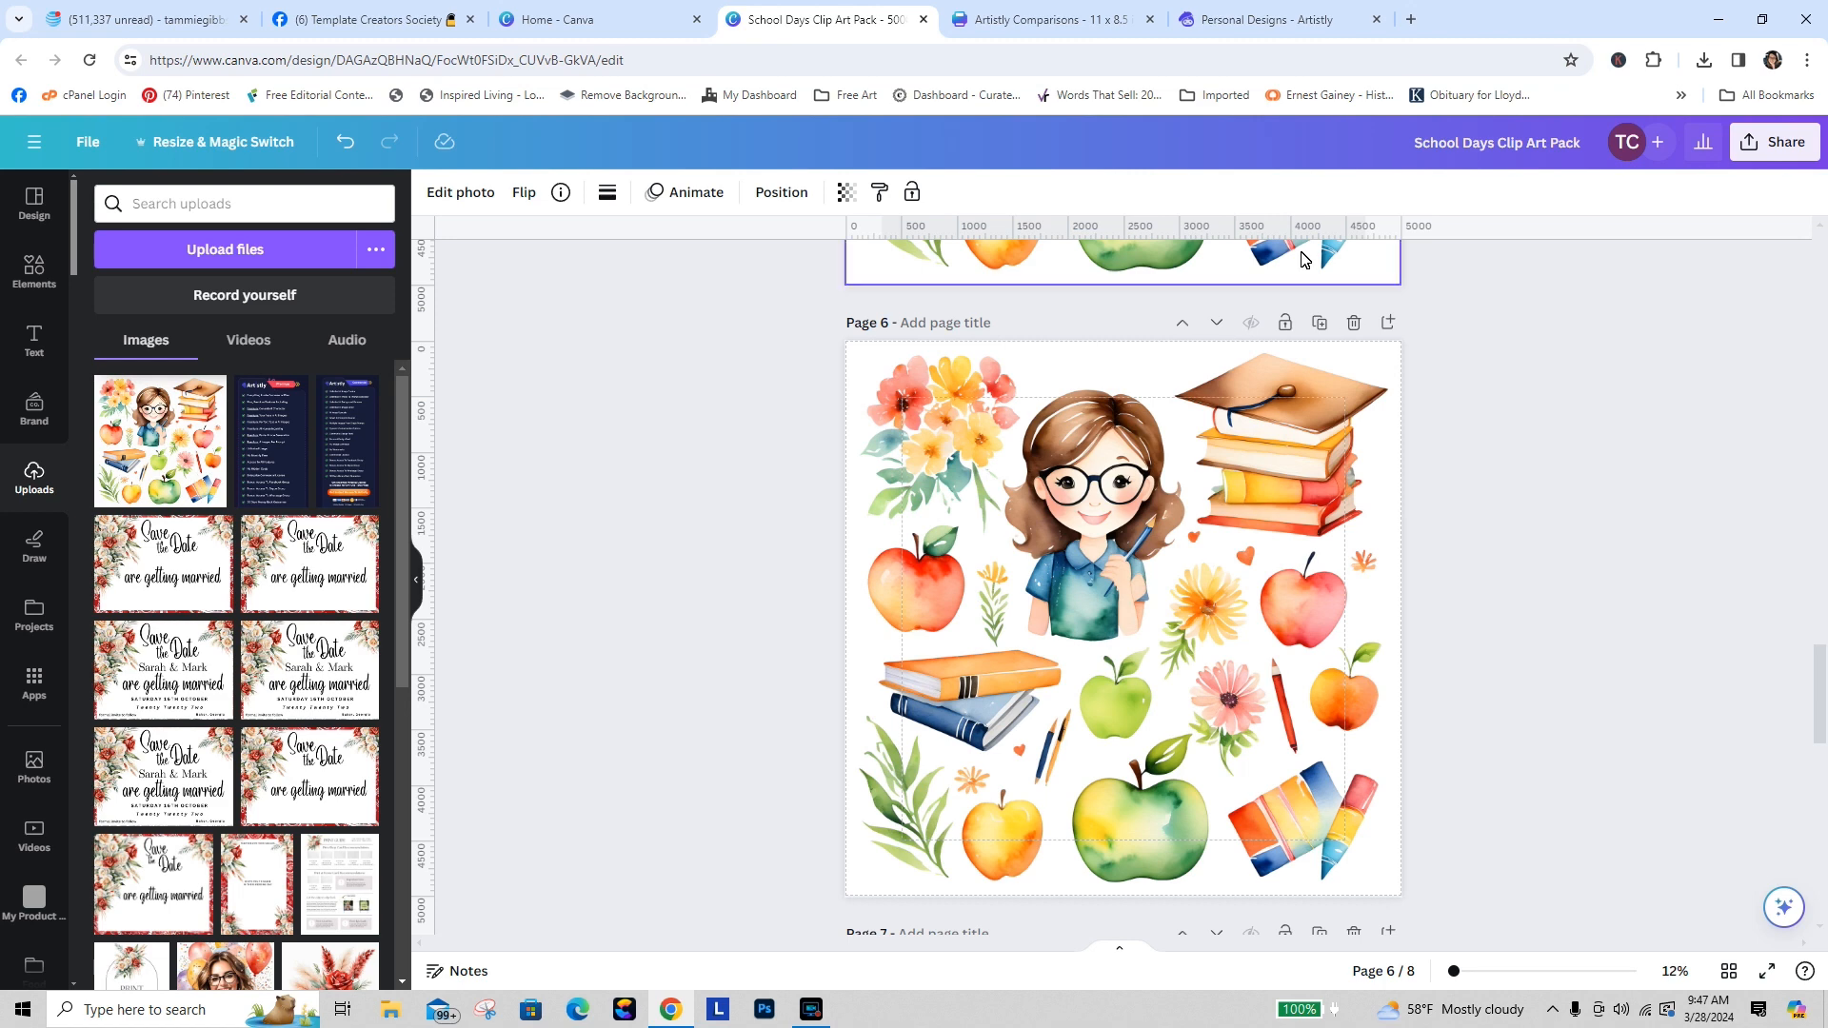
# Step: Switch to Artistly's Personal Designs, view the details of the straw-hat mouse design, and close them
pyautogui.click(1247, 21)
pyautogui.moveTo(1633, 299)
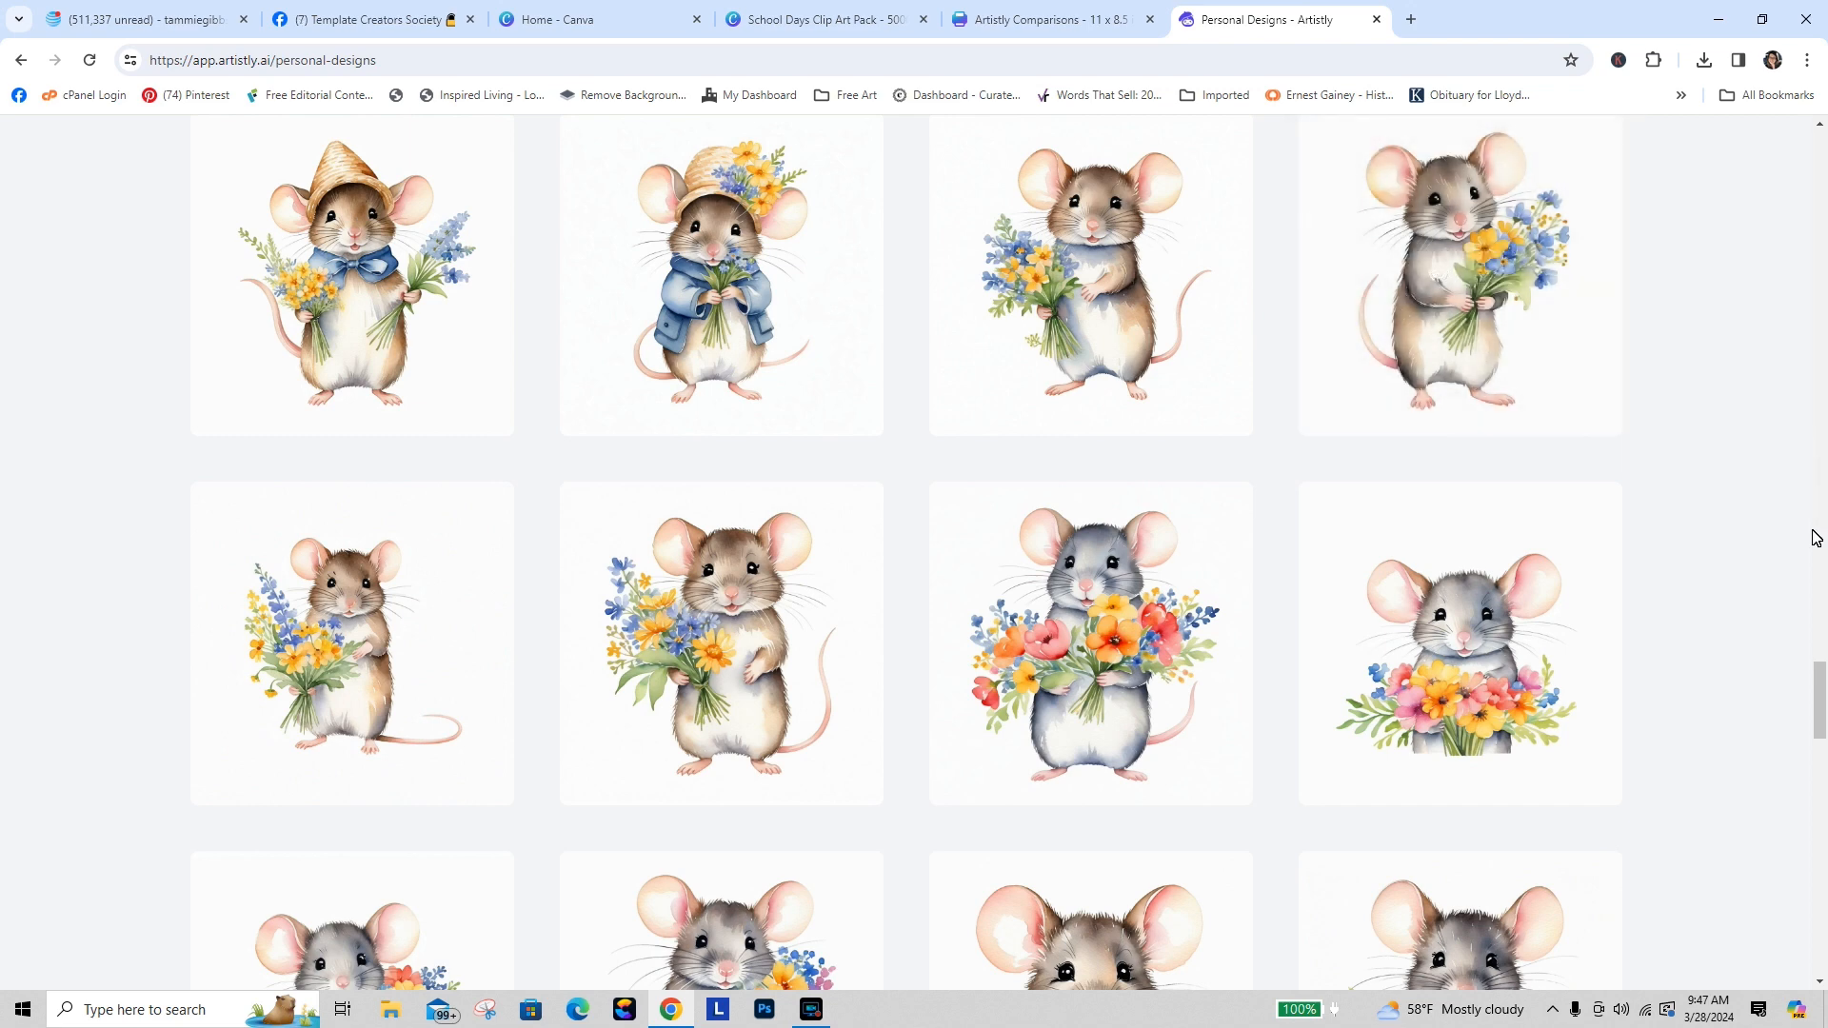
pyautogui.moveTo(1817, 695); pyautogui.dragTo(1816, 632)
pyautogui.moveTo(1125, 438)
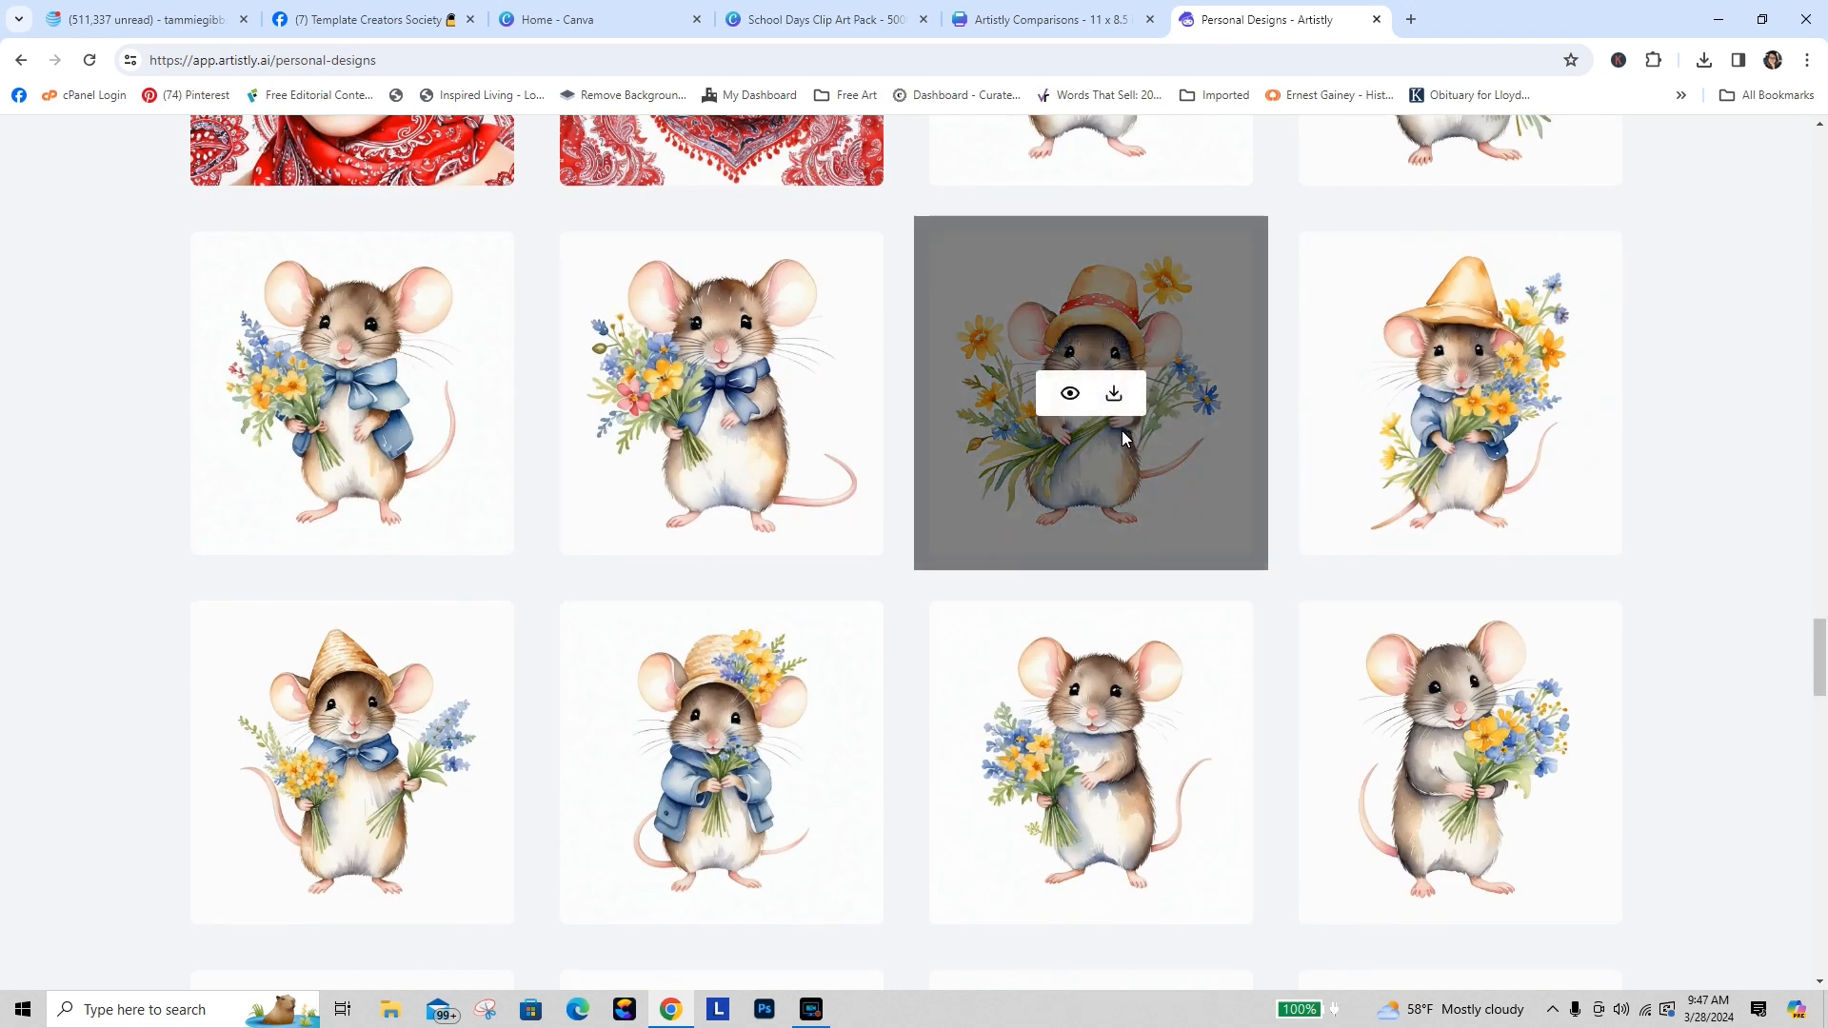
pyautogui.click(1068, 400)
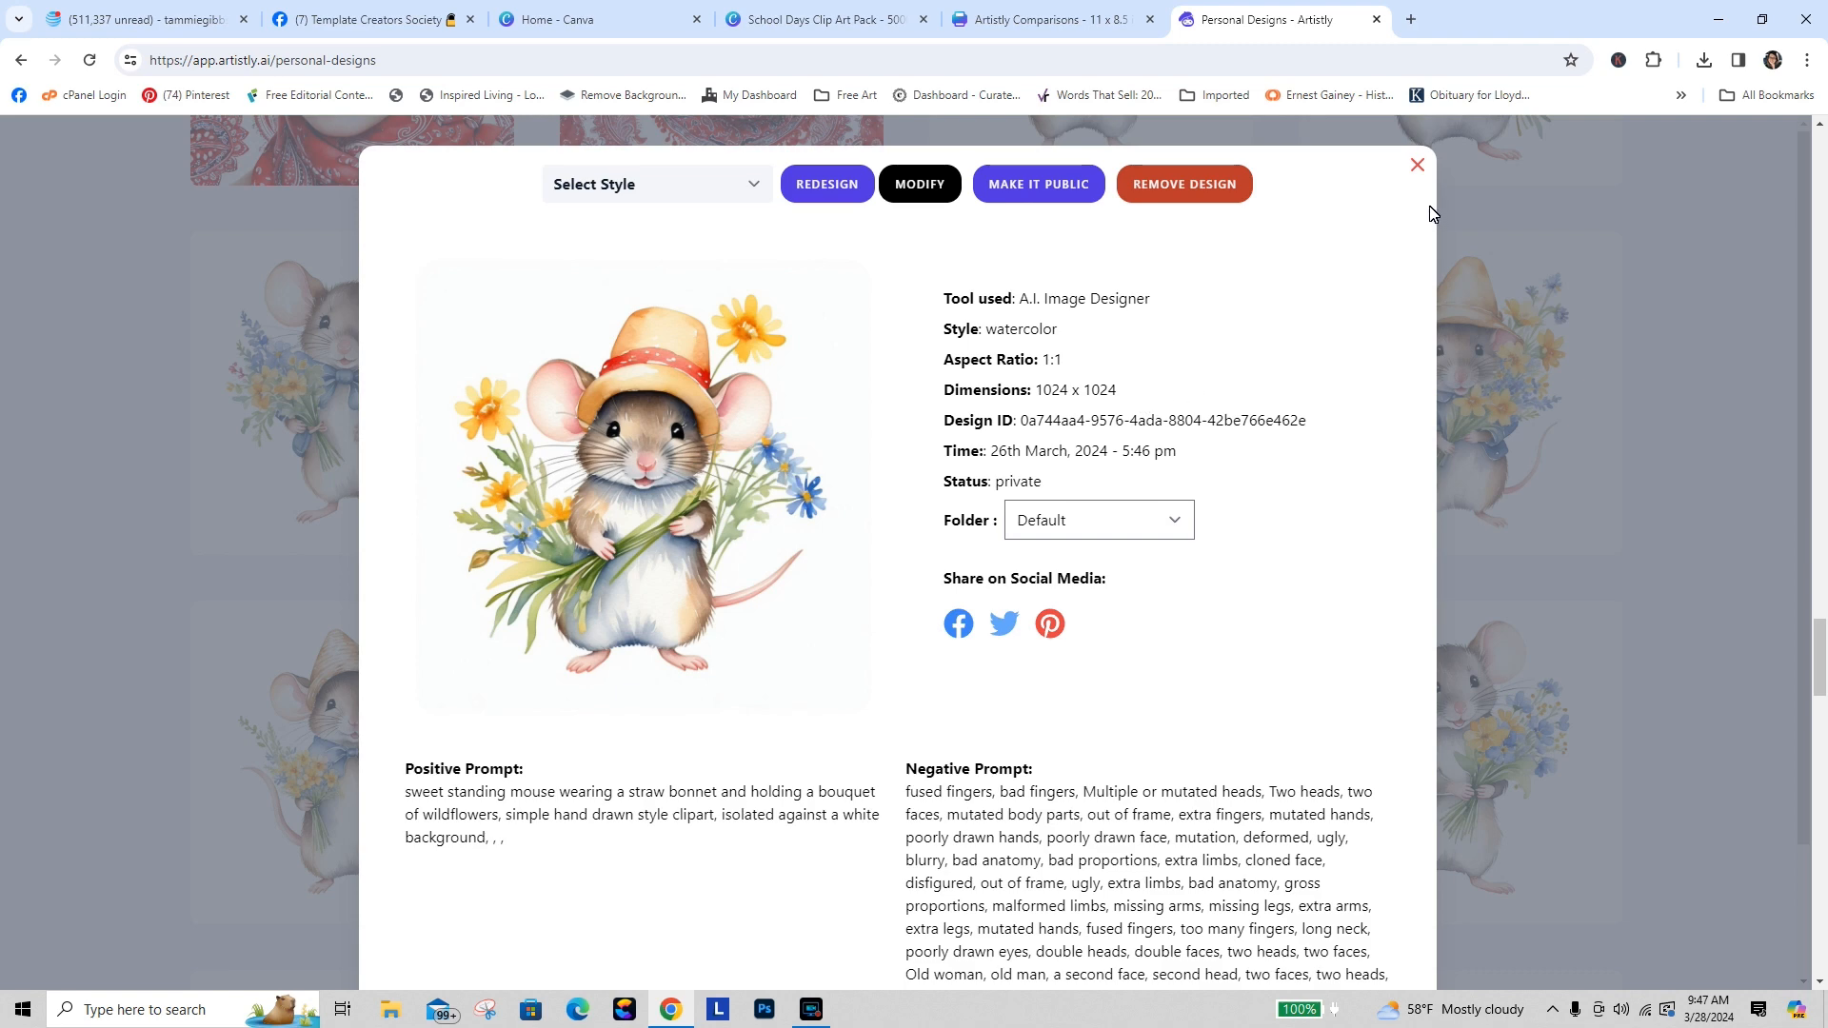
pyautogui.click(1417, 167)
# Step: Return to the clip art pack, duplicate page 2, and add a blank page after the copy
pyautogui.click(975, 32)
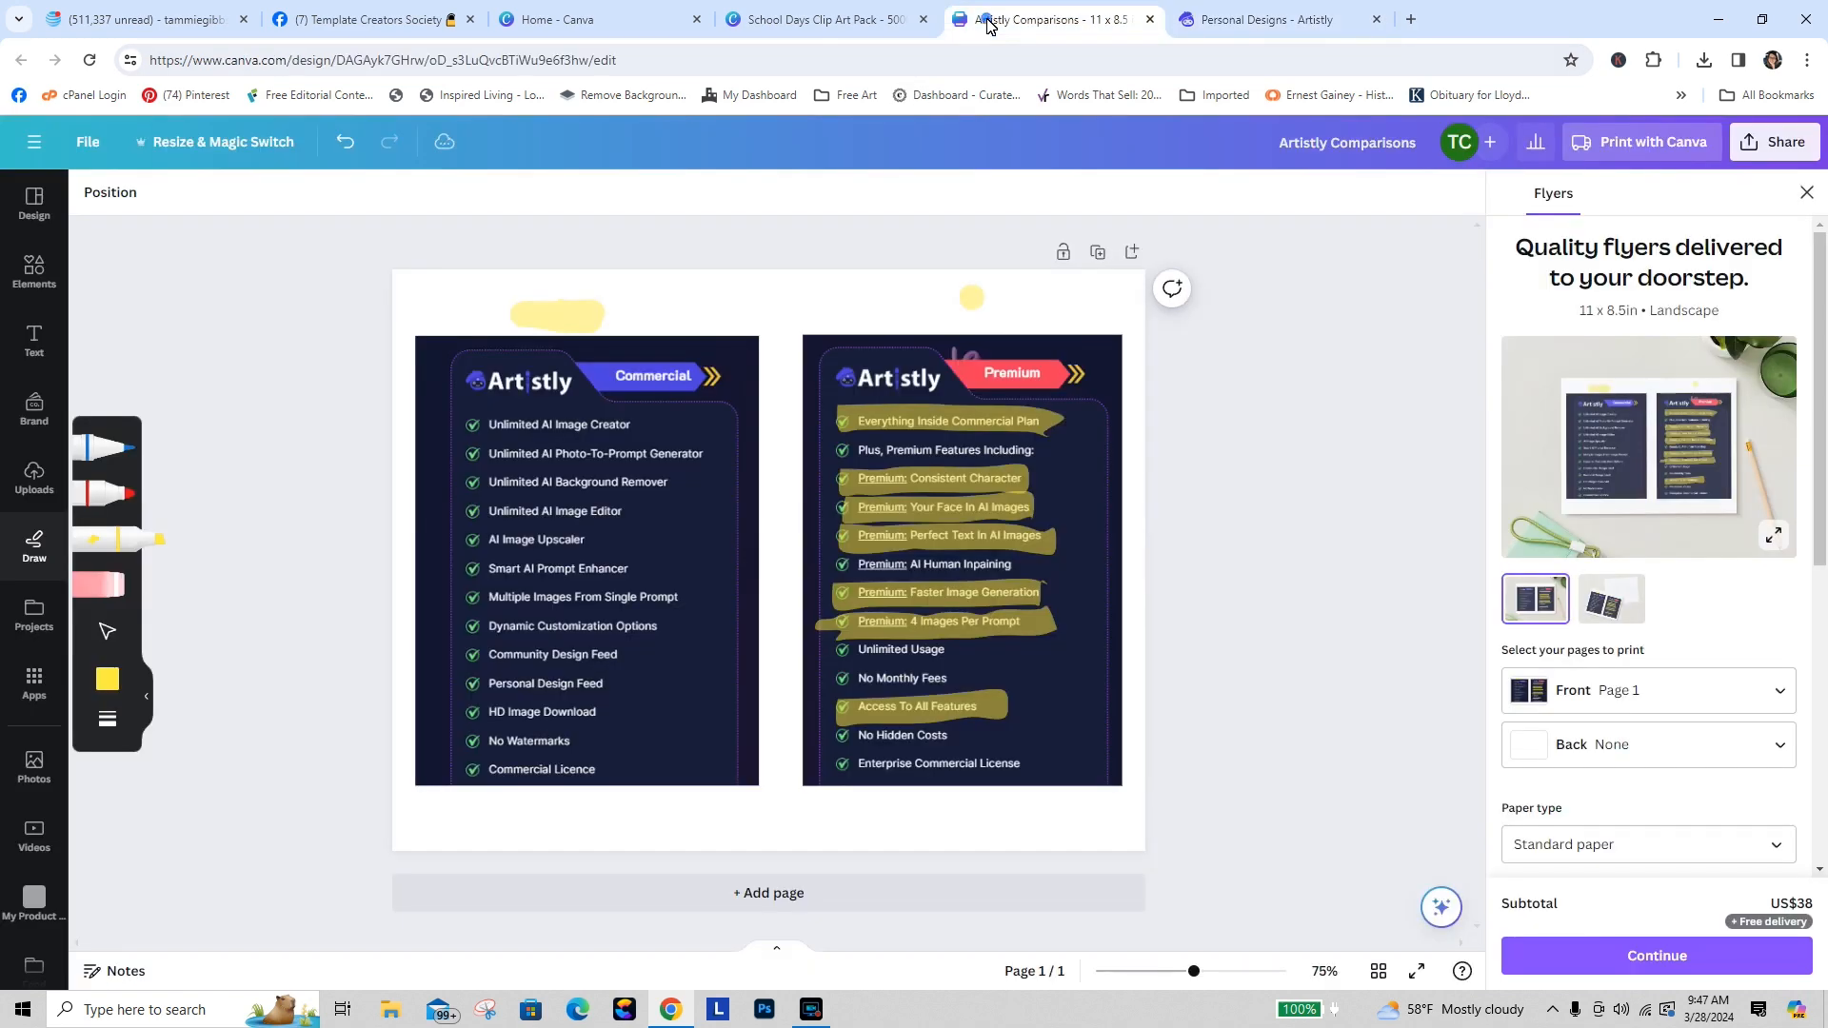
pyautogui.click(835, 20)
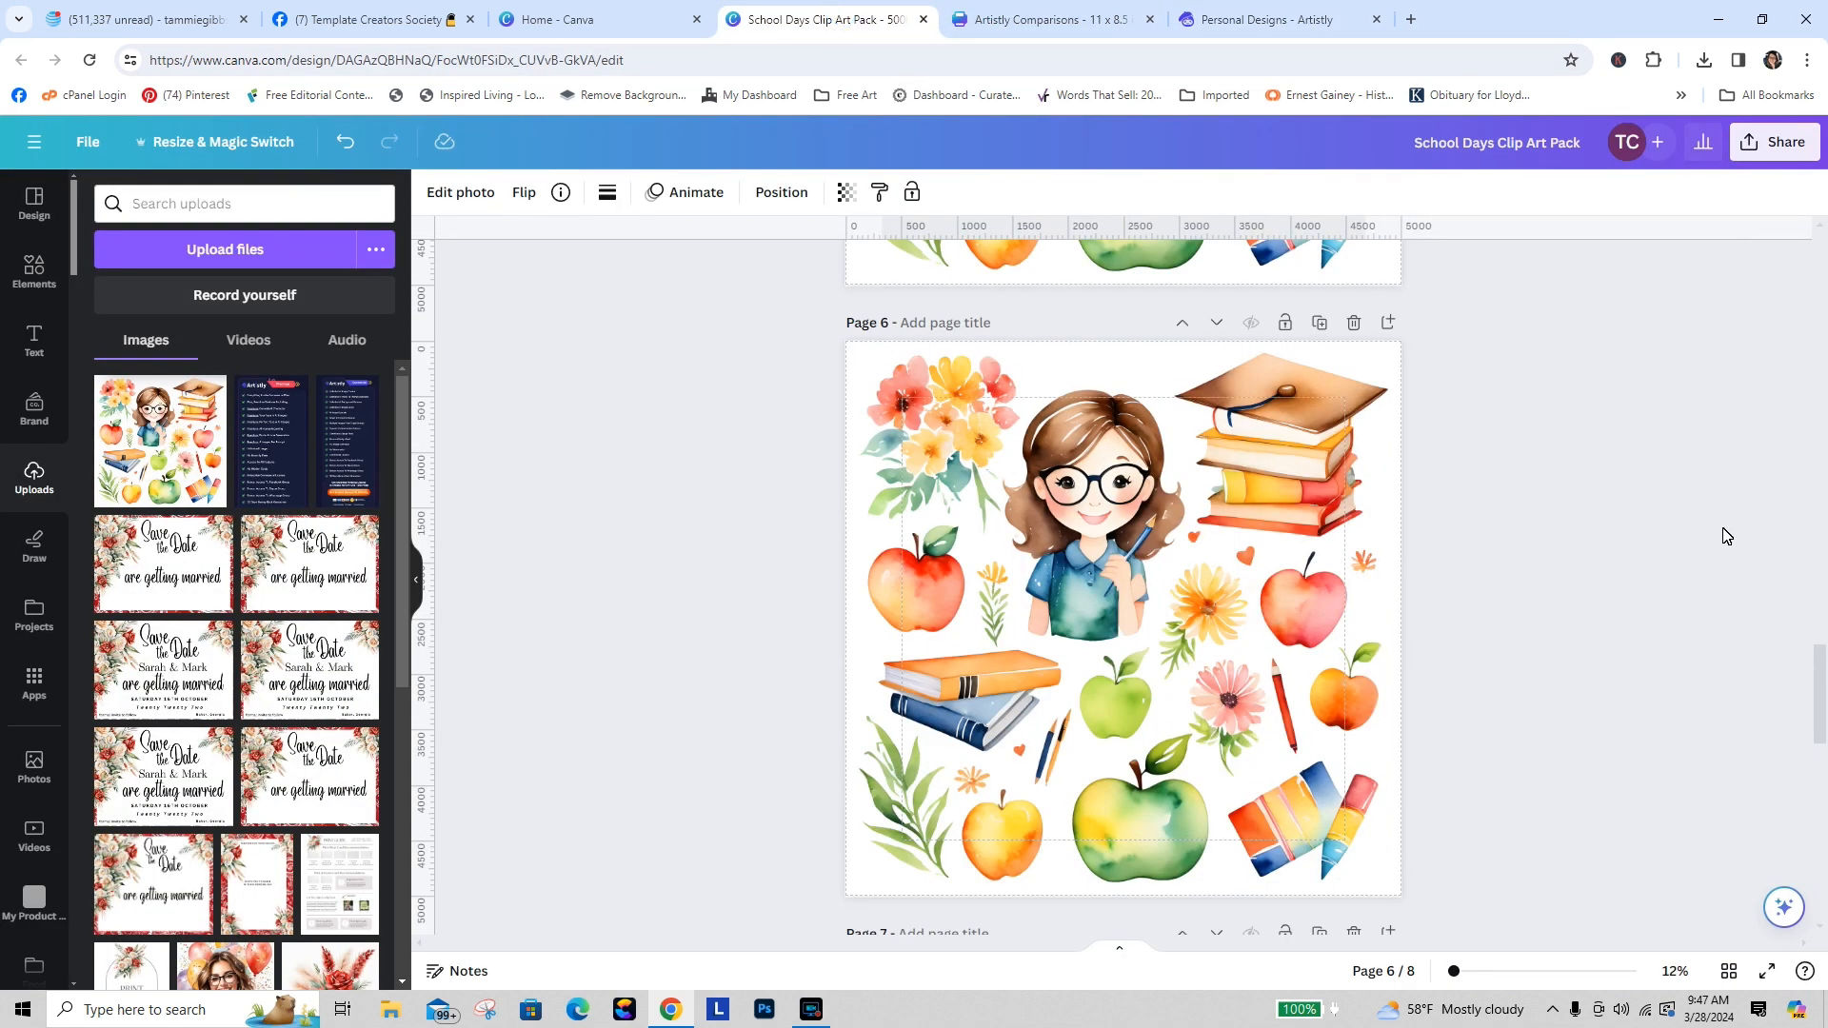
pyautogui.moveTo(1825, 716); pyautogui.dragTo(1822, 345)
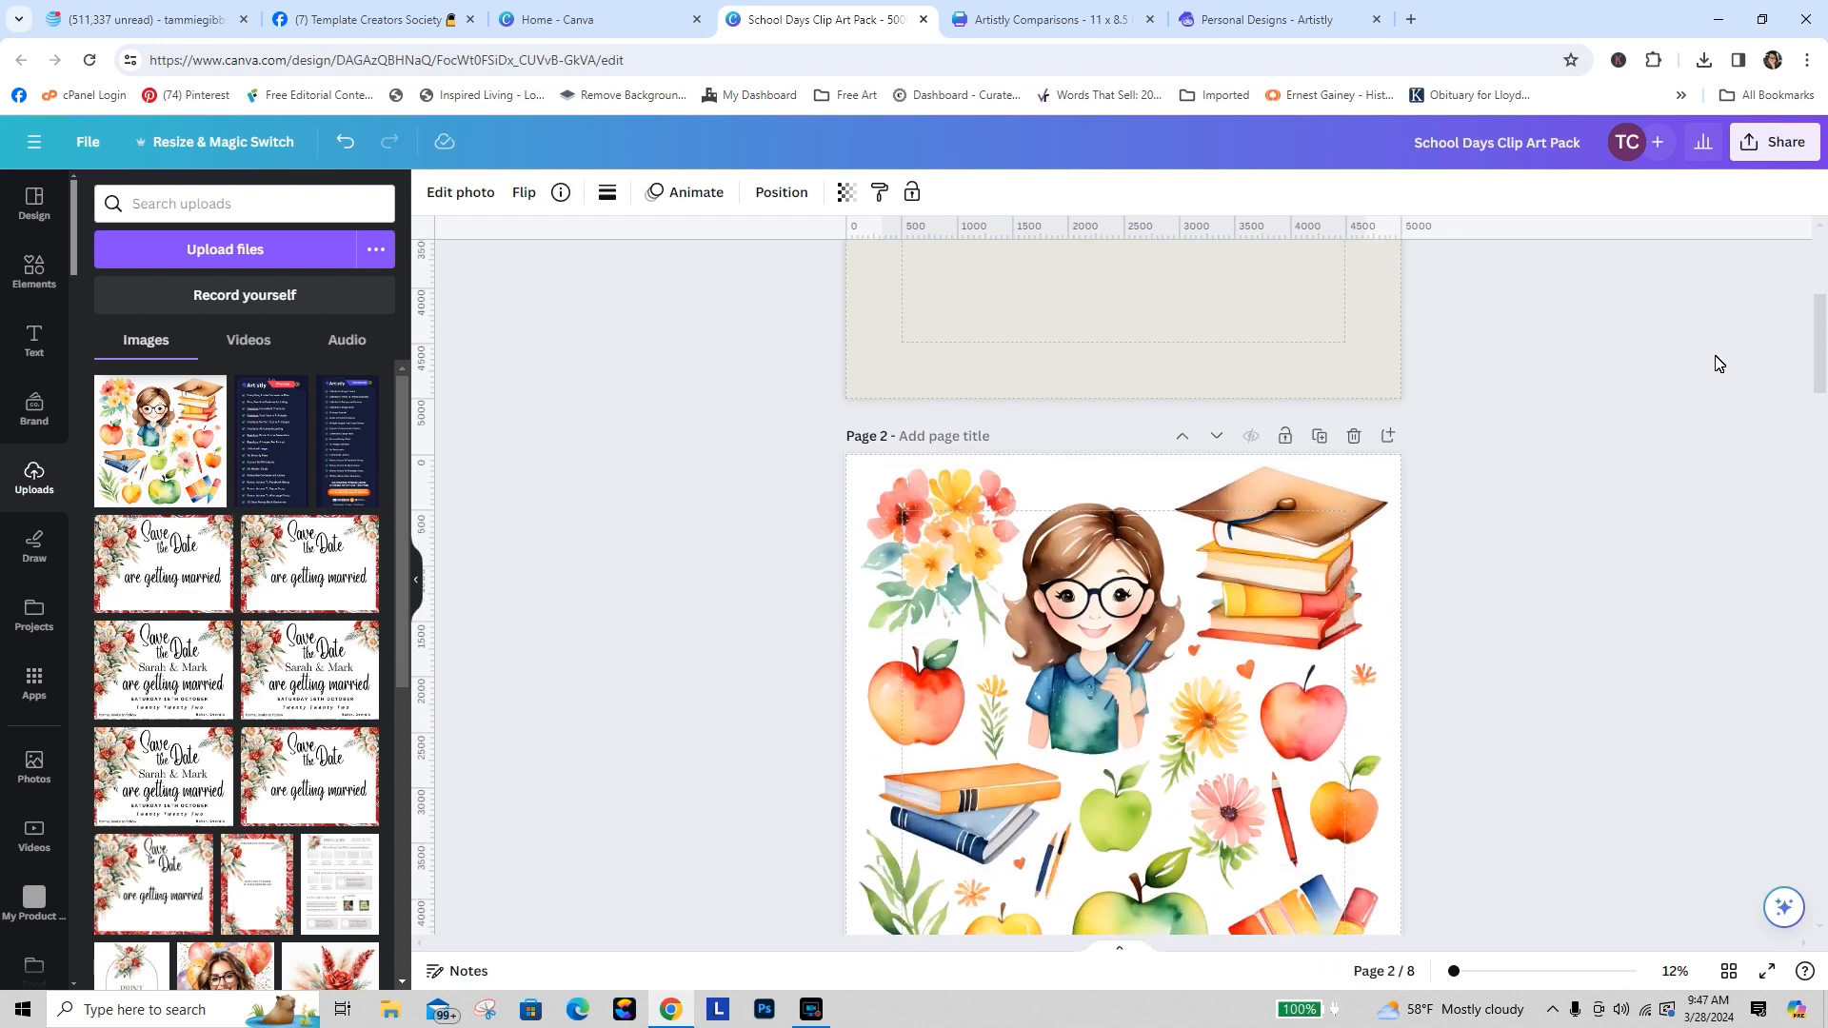
pyautogui.click(1321, 438)
pyautogui.click(1389, 439)
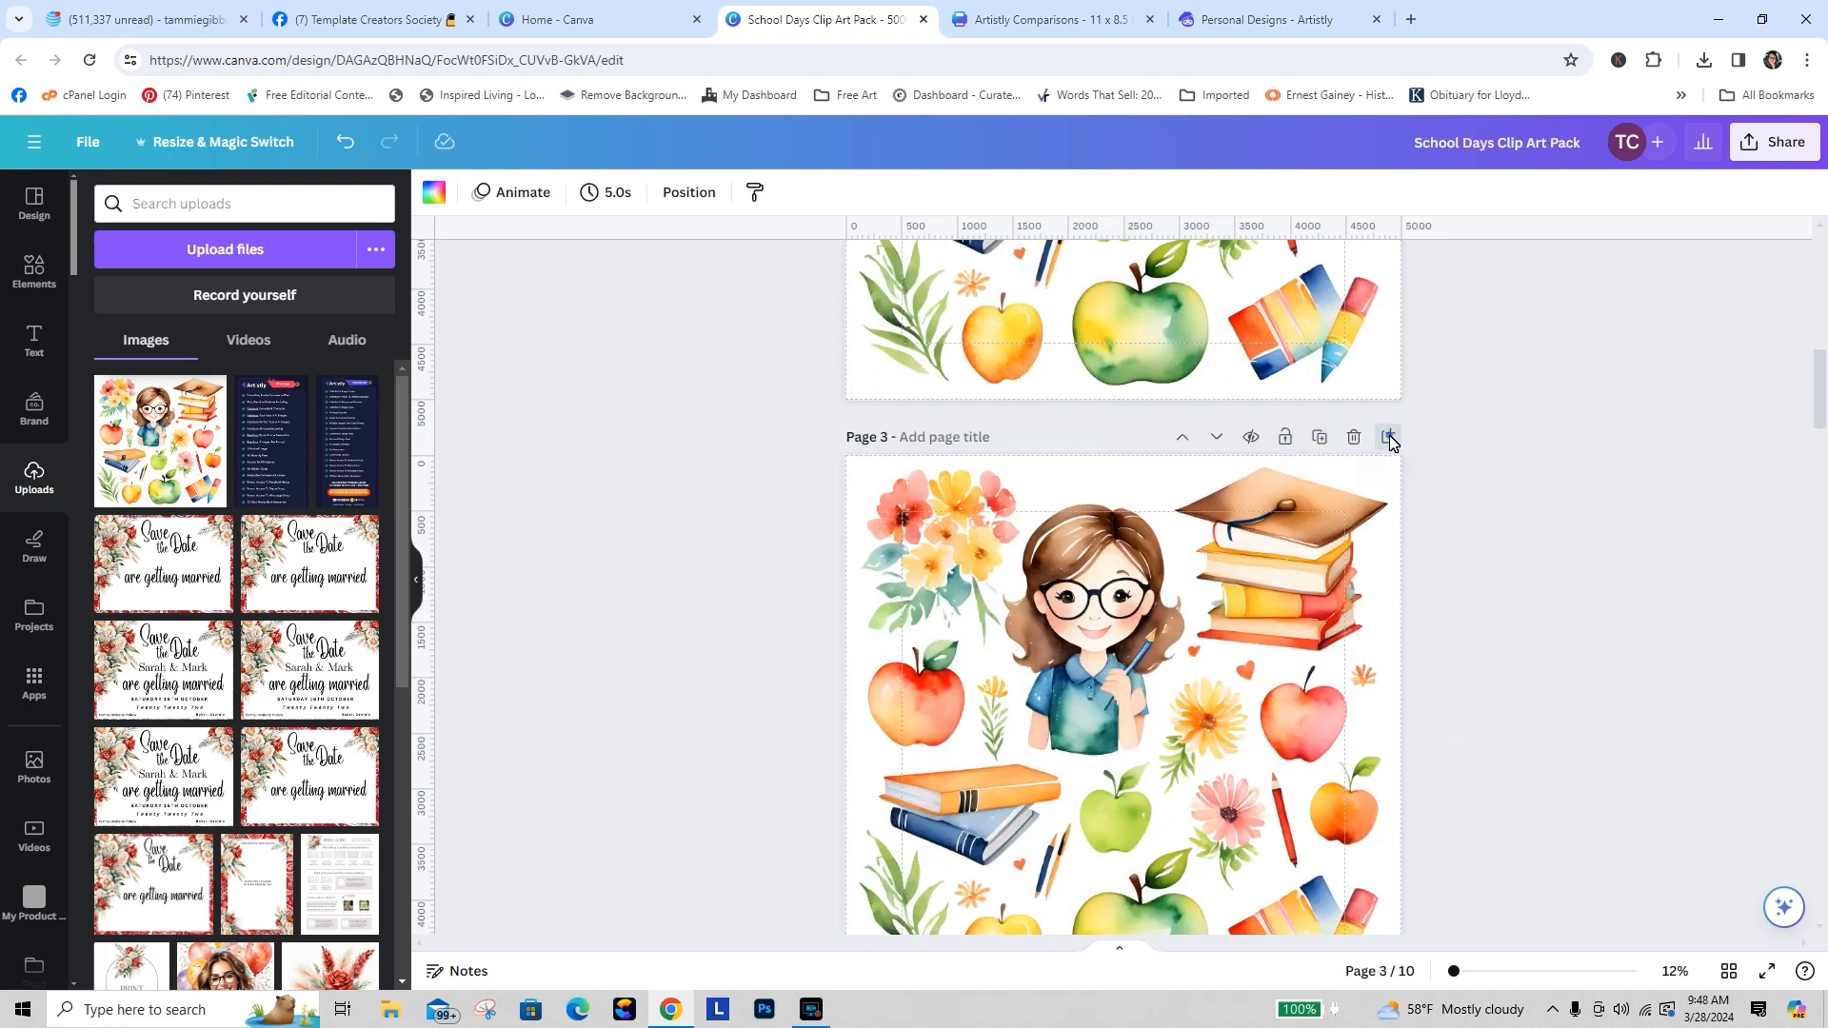
# Step: Upload the smiling straw-hat lightbulb image from the Downloads folder
pyautogui.moveTo(1825, 453); pyautogui.dragTo(1825, 522)
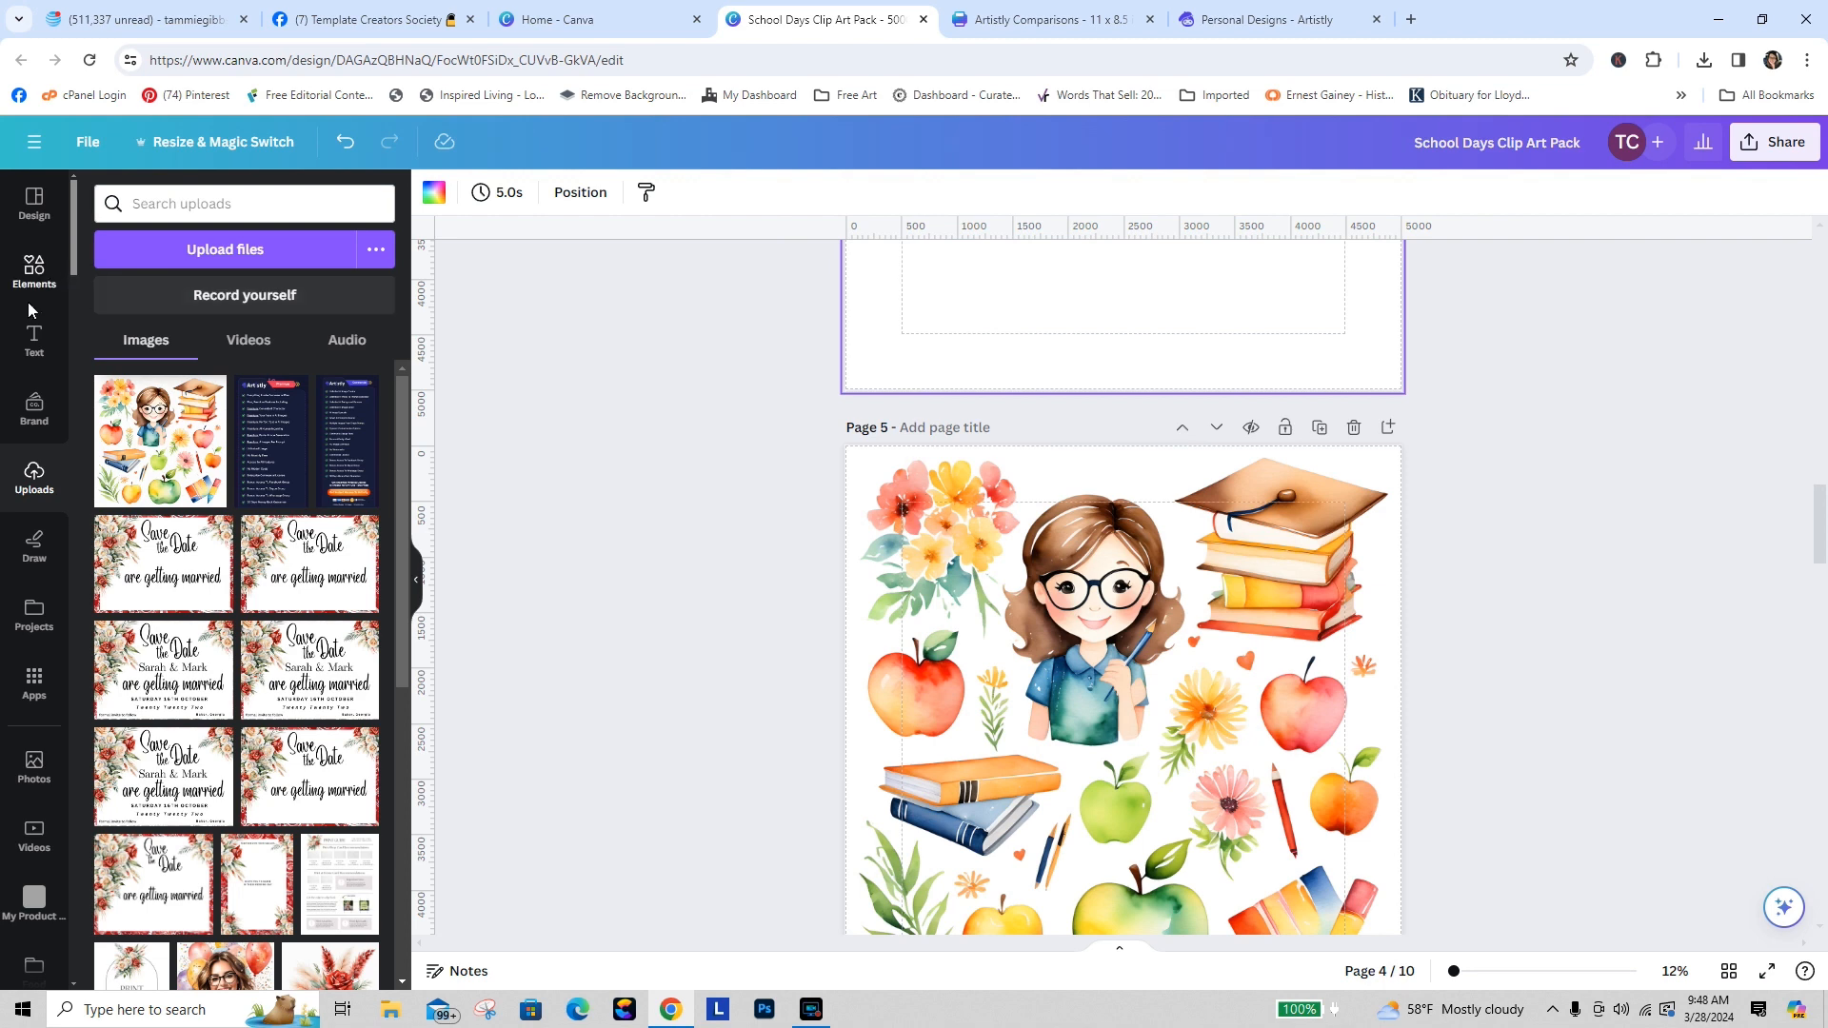
pyautogui.click(230, 250)
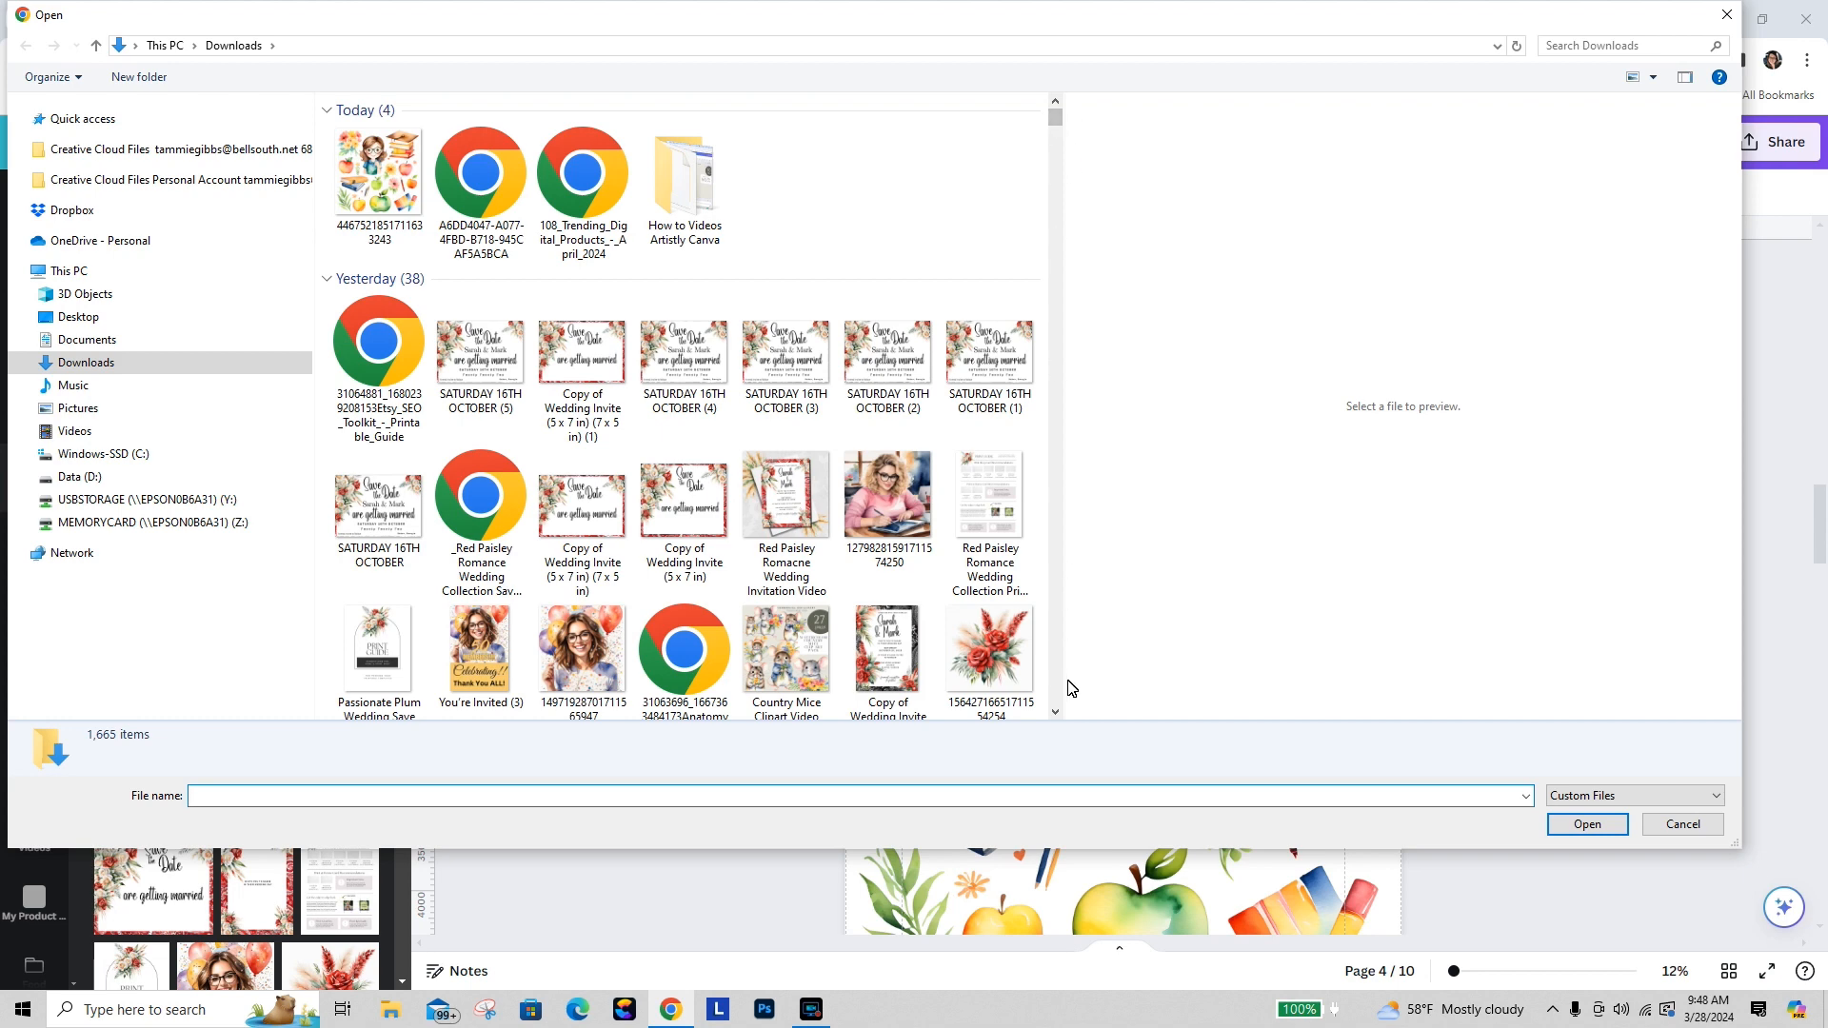
pyautogui.click(1055, 712)
pyautogui.click(1055, 712)
pyautogui.click(1055, 712)
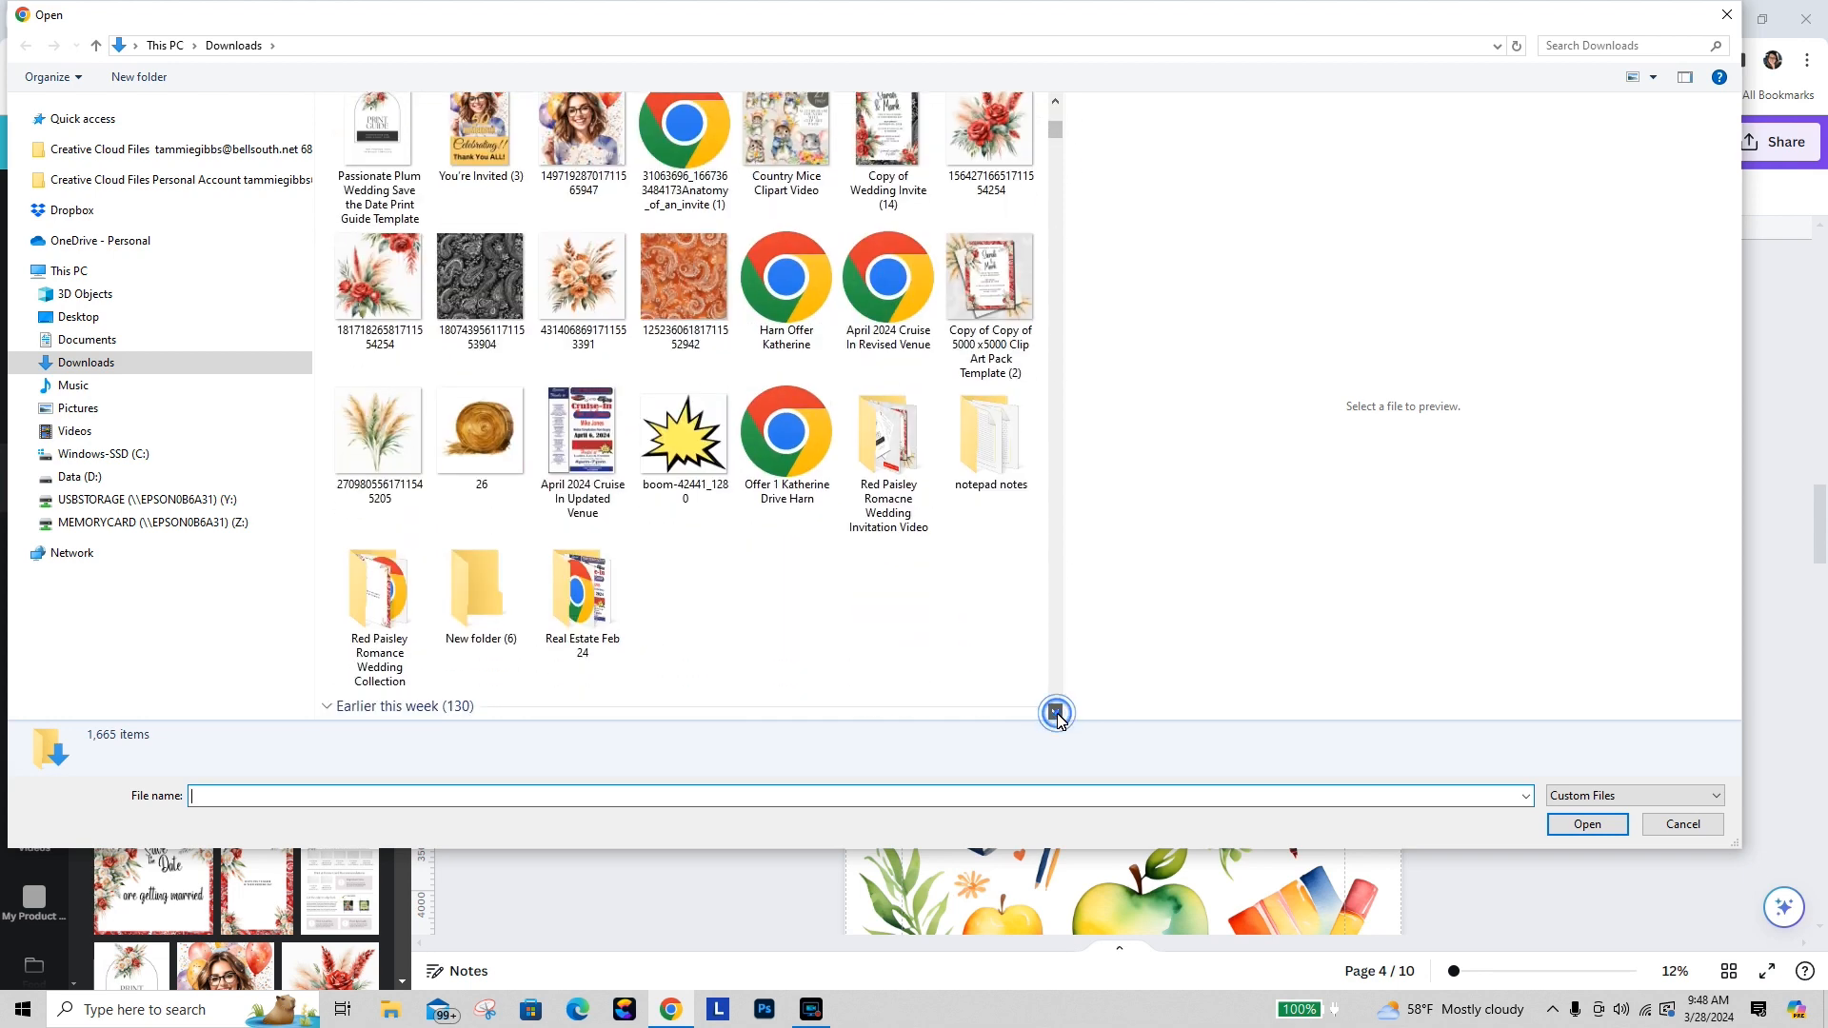
pyautogui.click(1055, 712)
pyautogui.click(1055, 712)
pyautogui.click(1055, 712)
pyautogui.click(1055, 712)
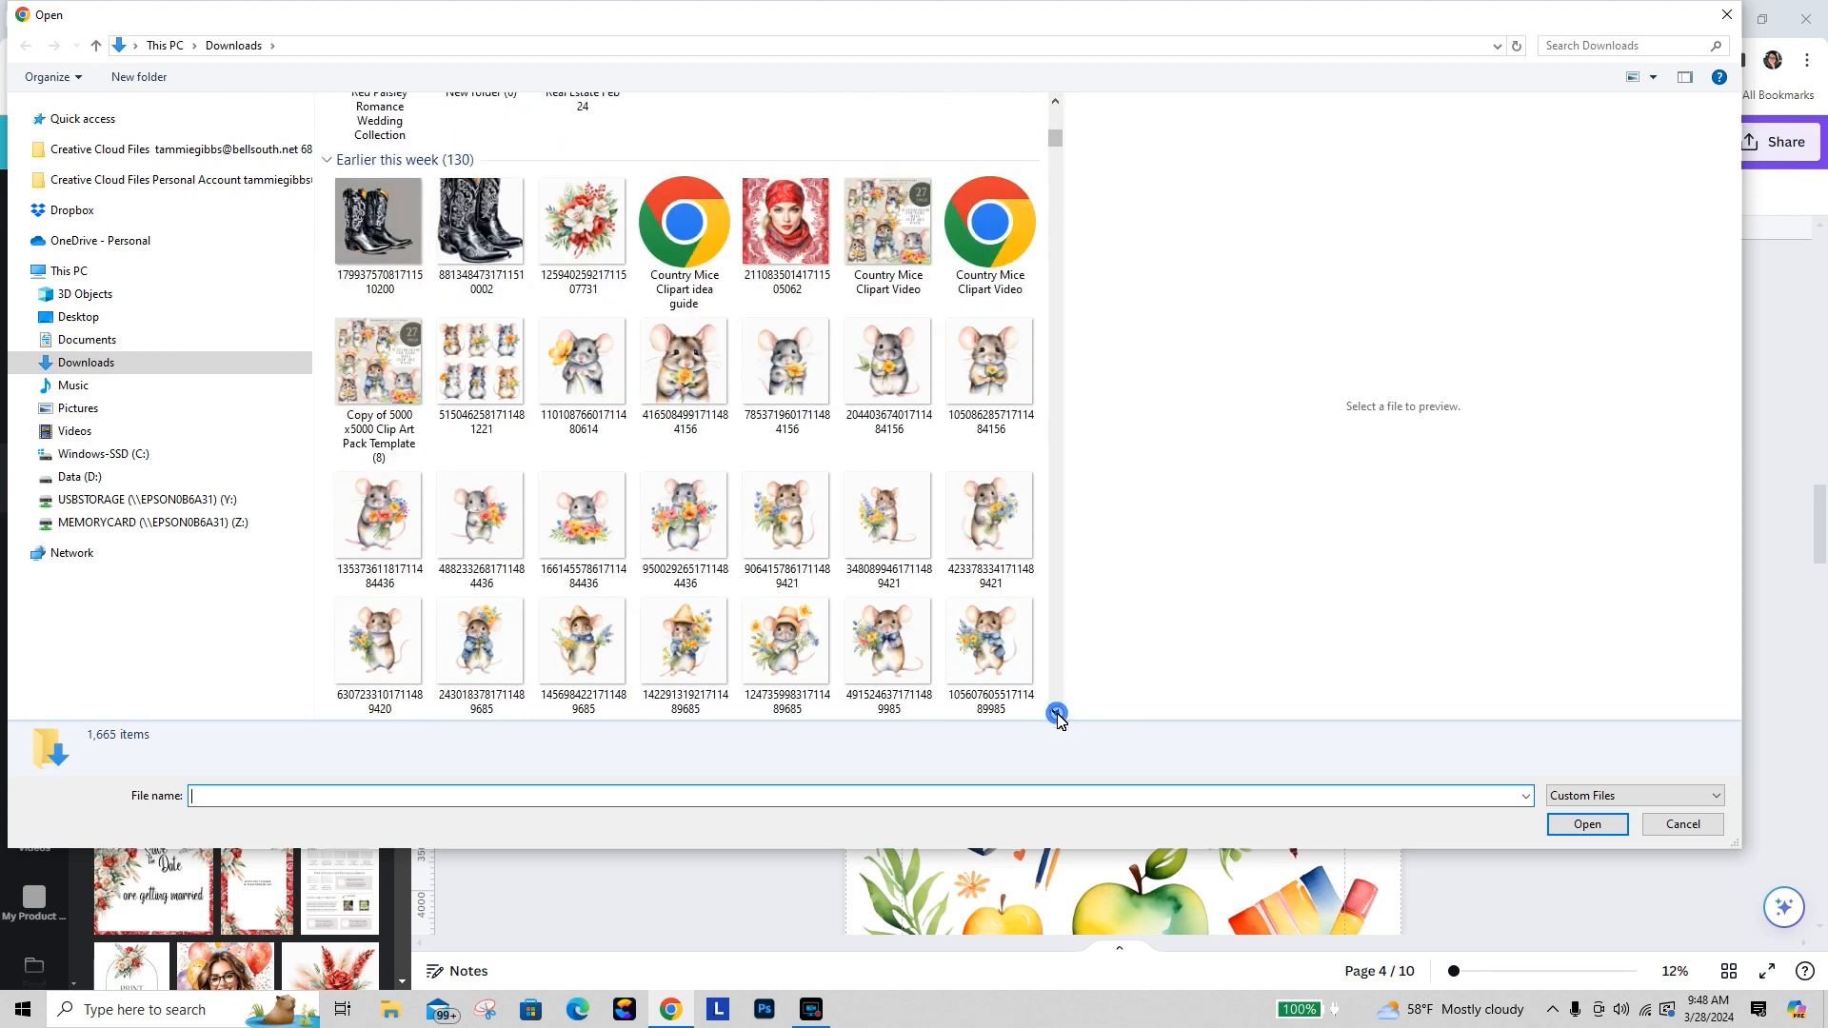
pyautogui.click(1055, 712)
pyautogui.click(1054, 712)
pyautogui.click(1055, 712)
pyautogui.click(1054, 712)
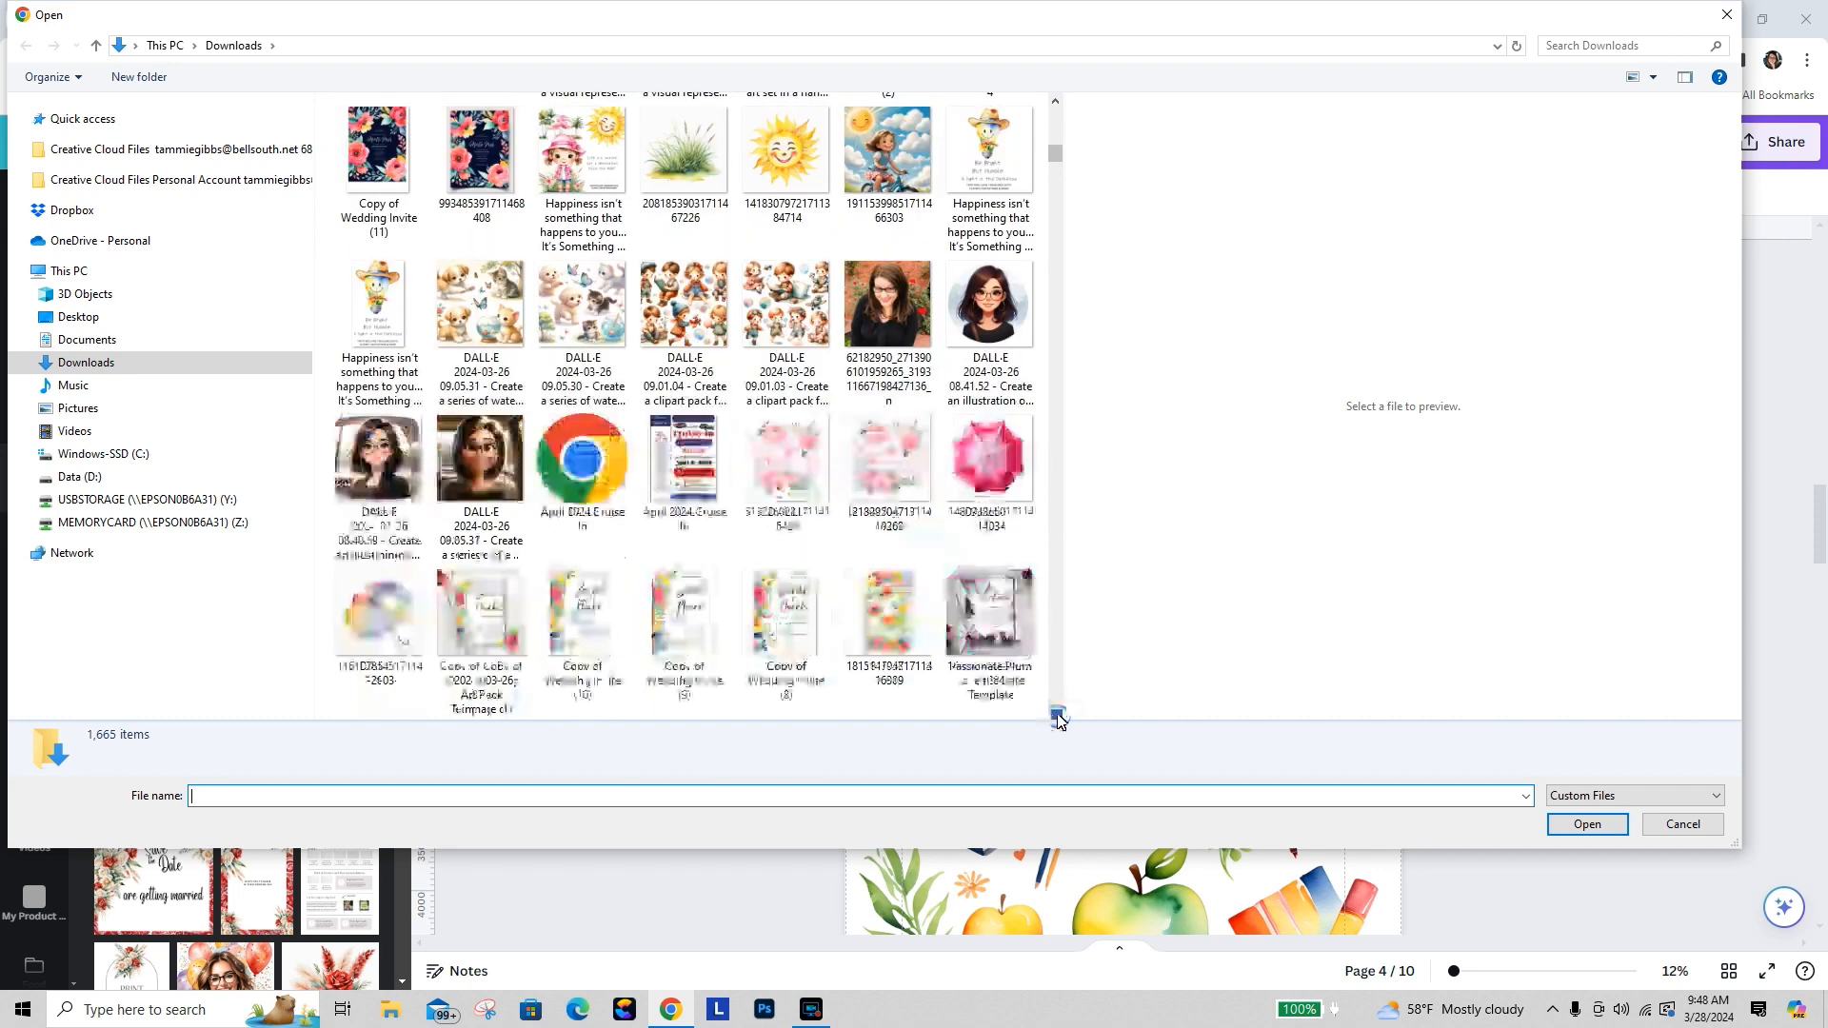
pyautogui.click(1055, 712)
pyautogui.click(1055, 712)
pyautogui.click(1055, 712)
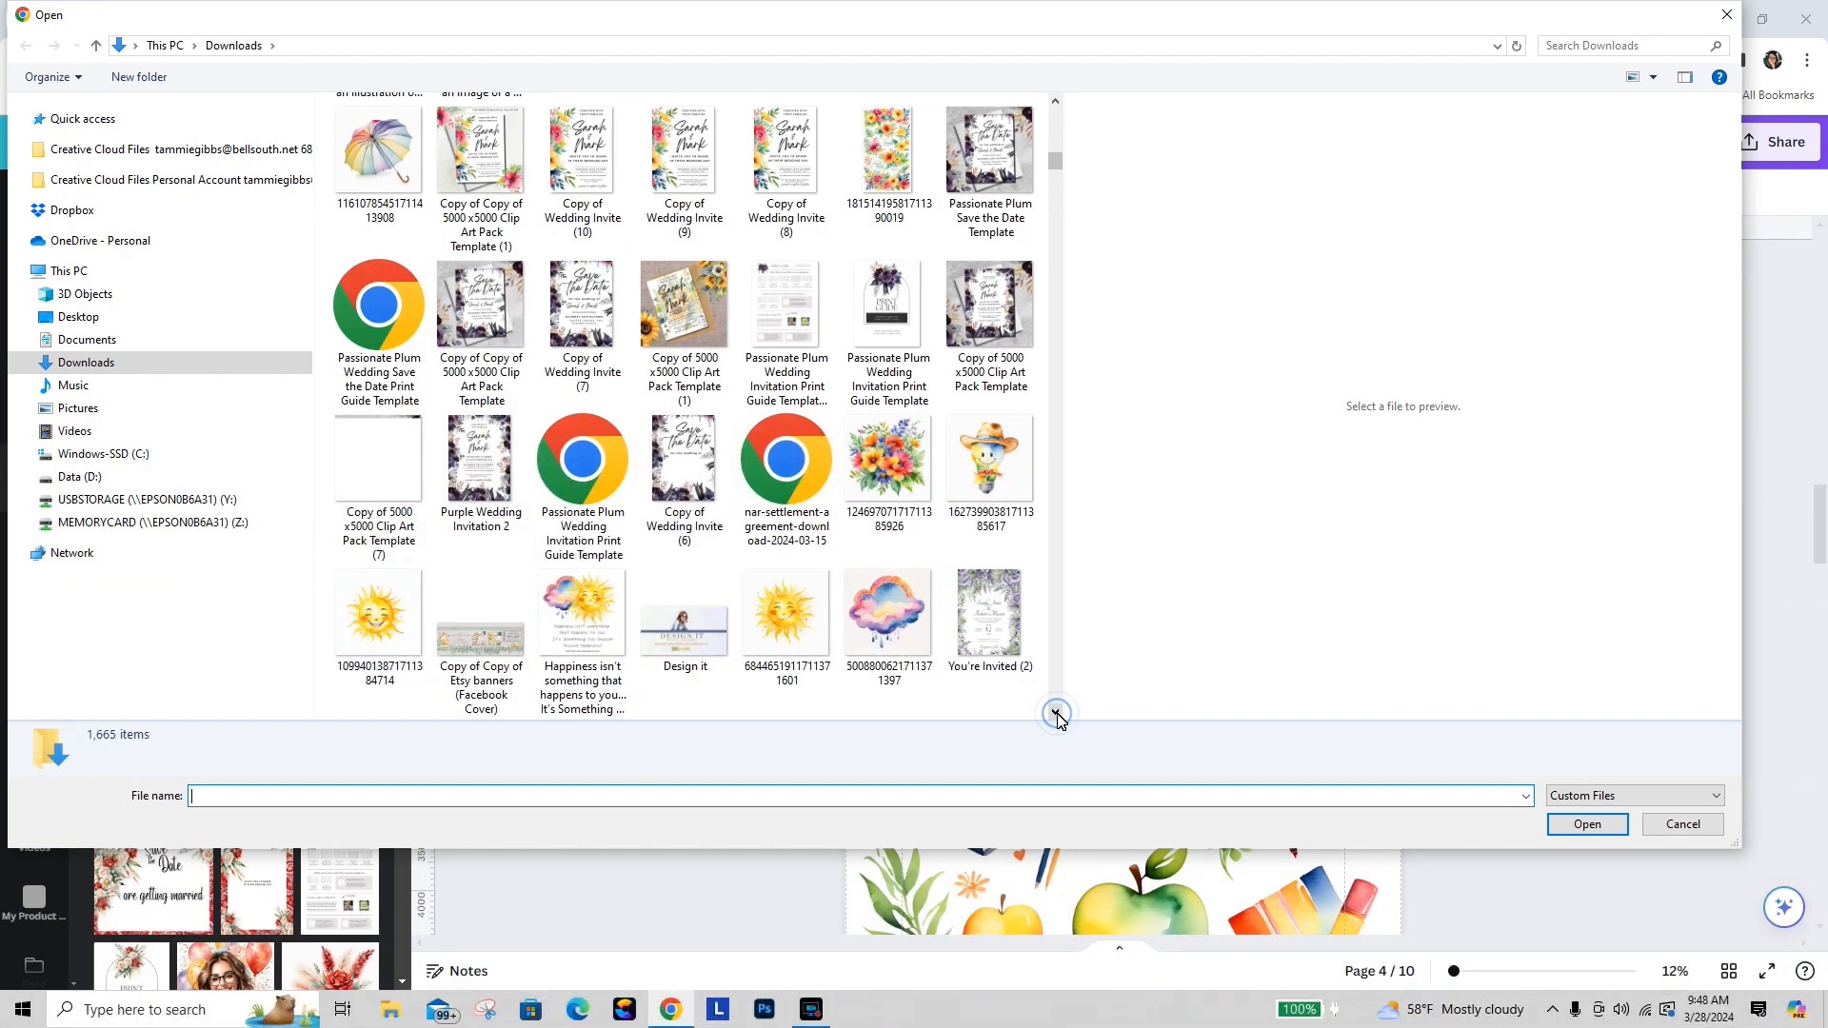
pyautogui.click(1055, 712)
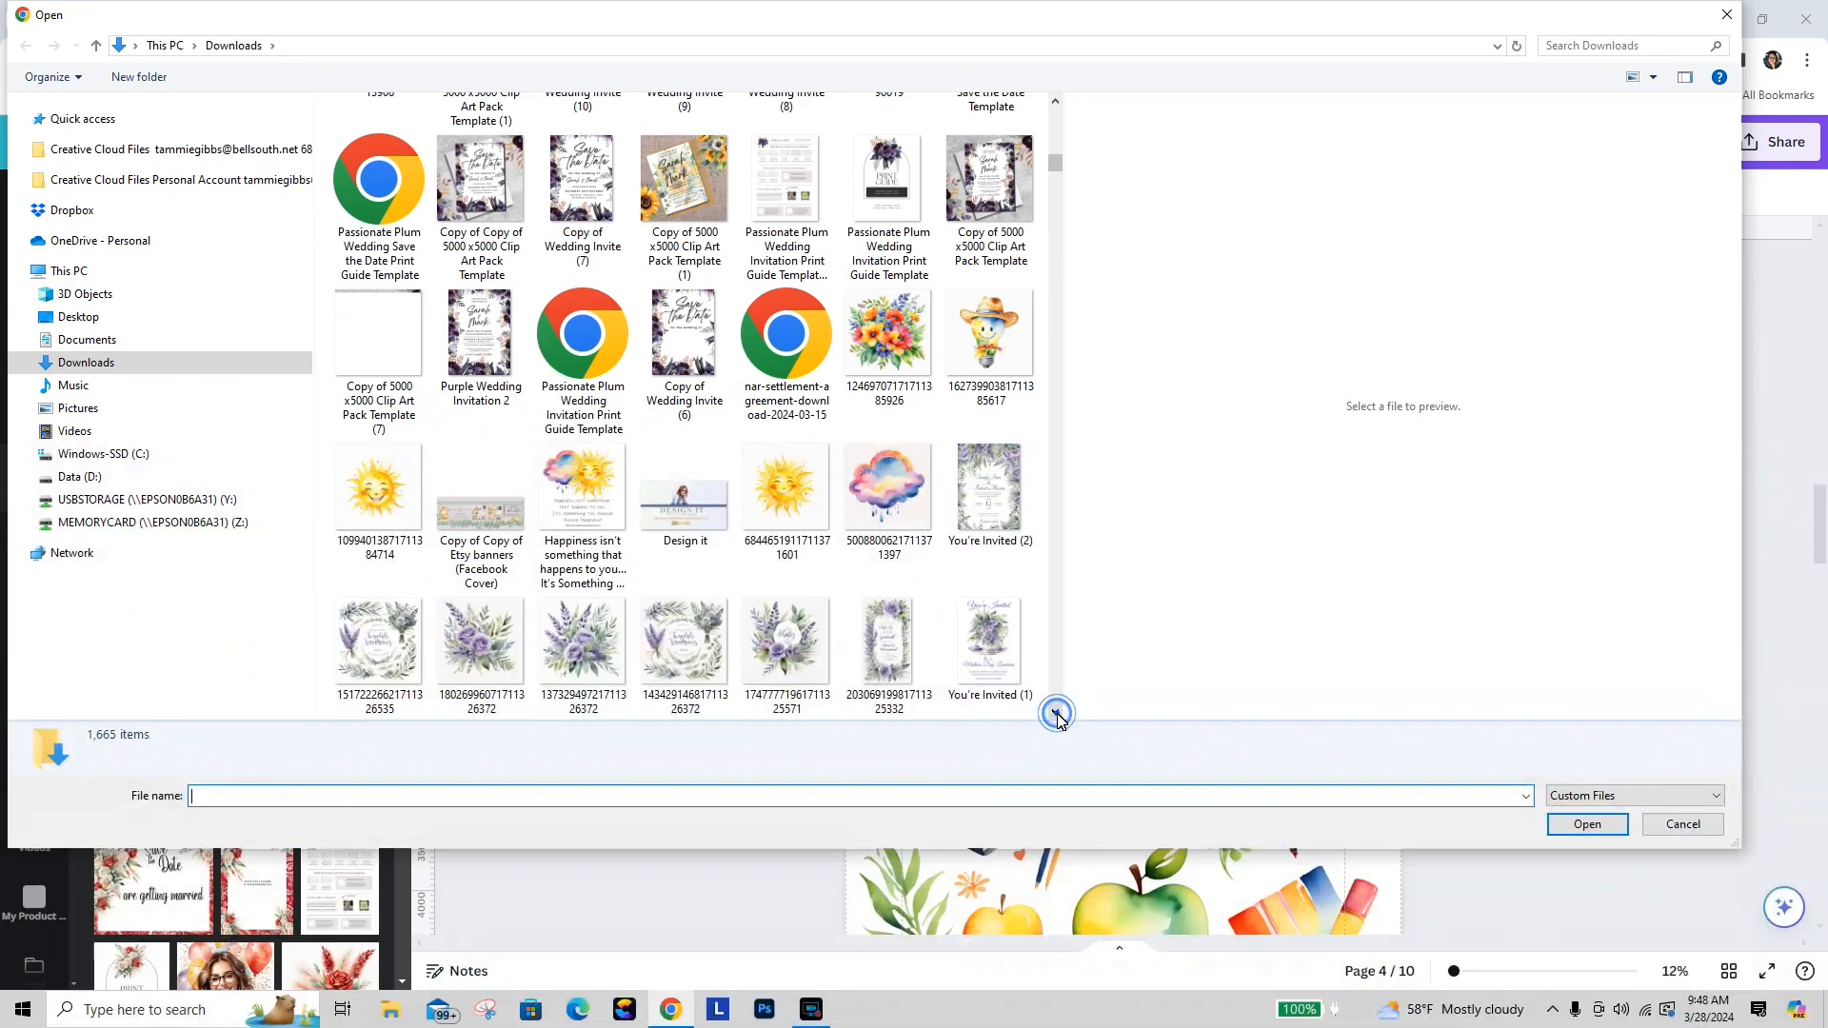
pyautogui.click(1054, 712)
pyautogui.click(984, 183)
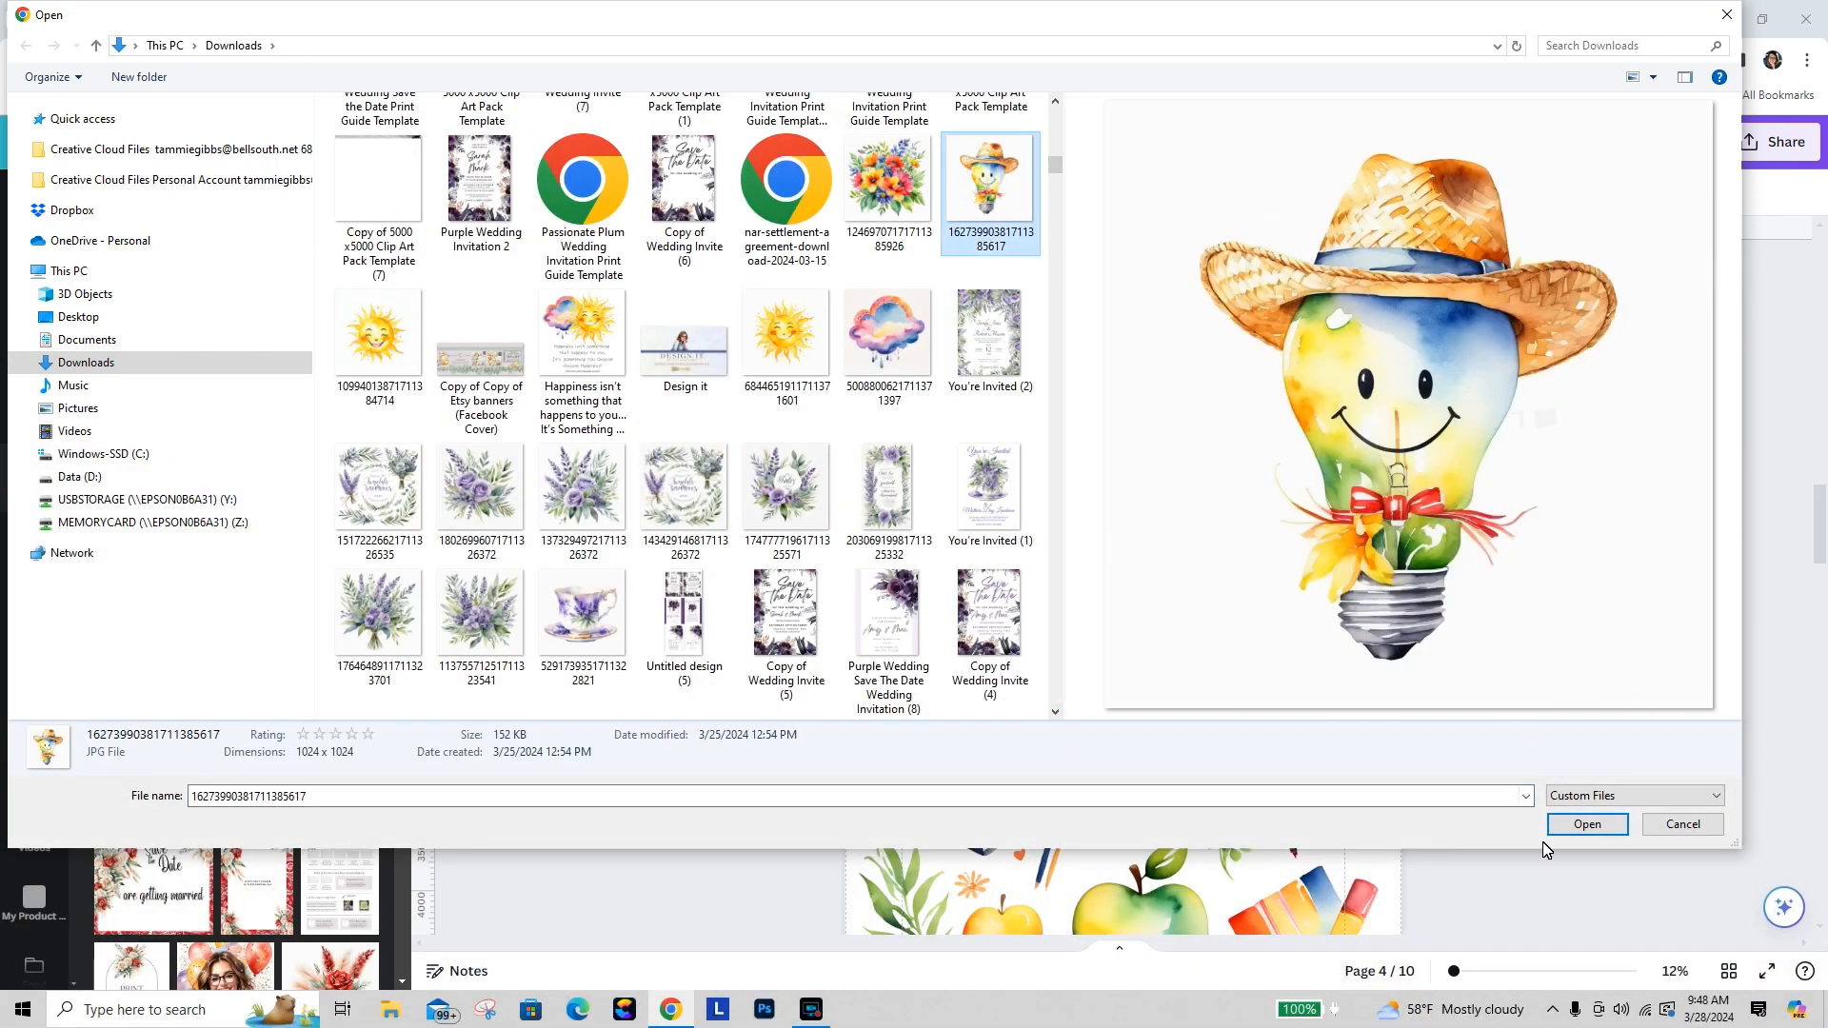
pyautogui.click(1584, 824)
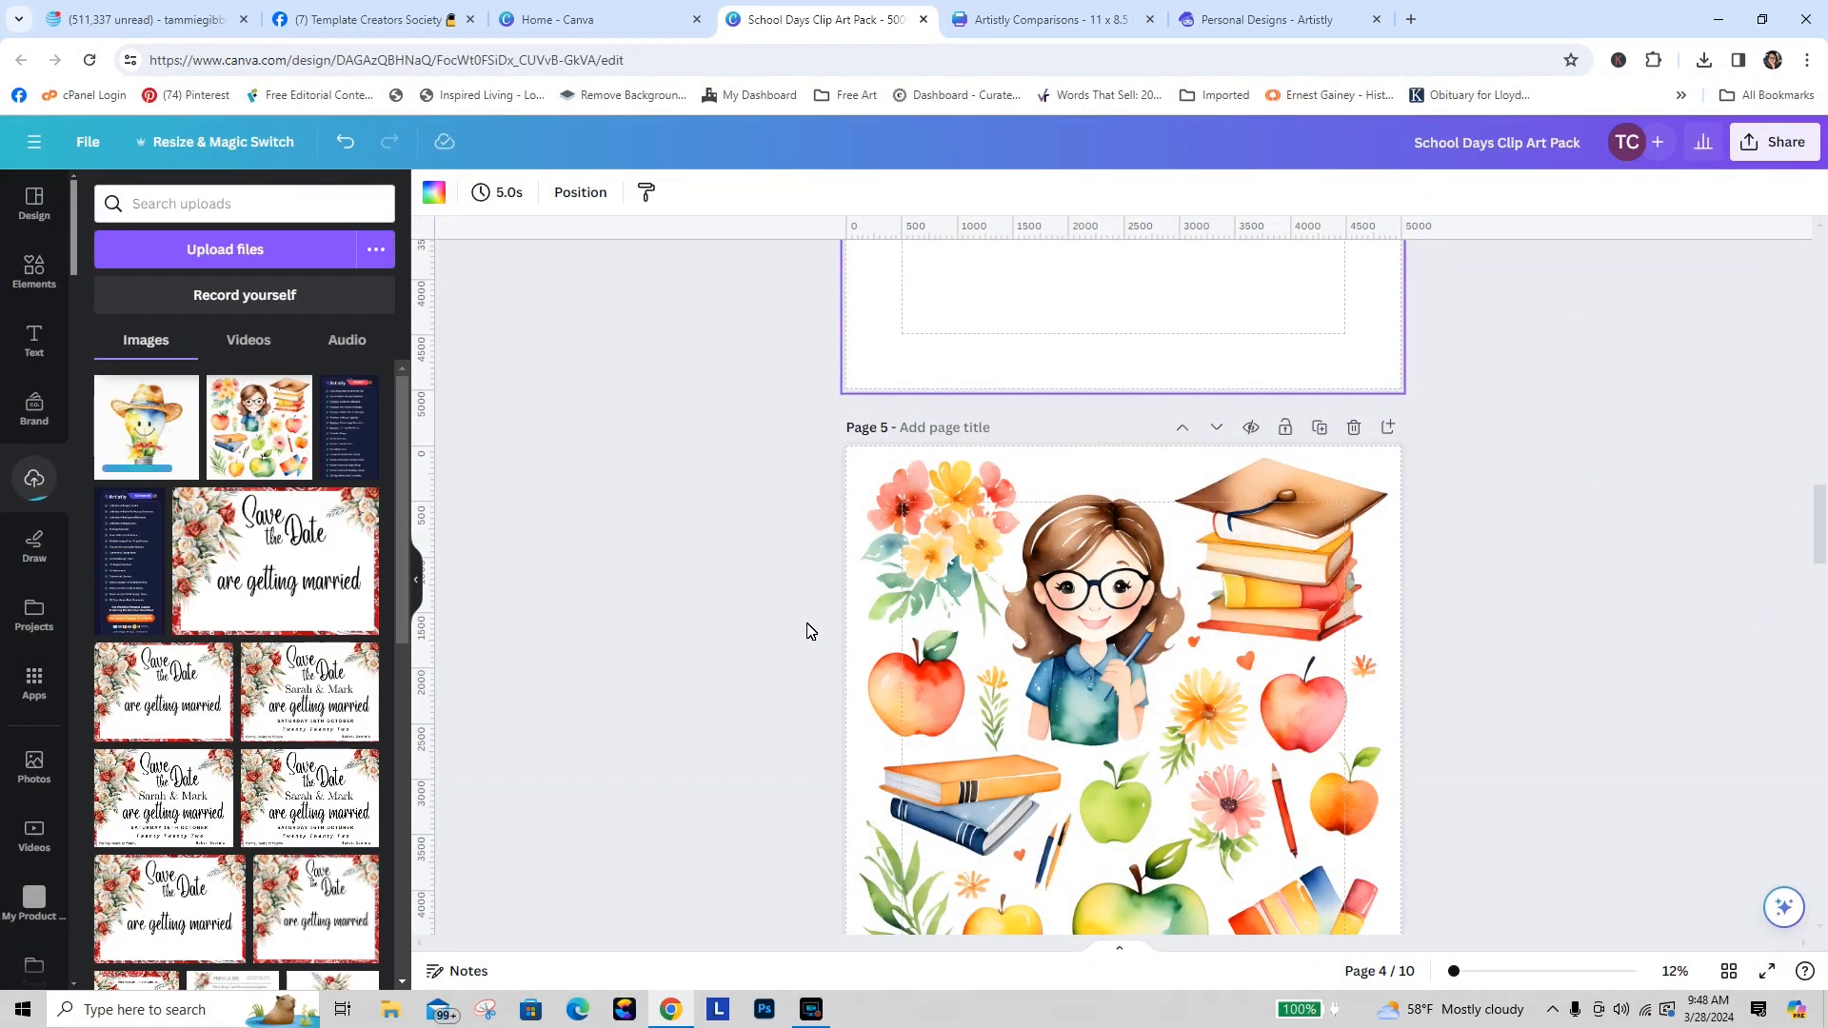
# Step: Place the uploaded lightbulb image onto blank page 4
pyautogui.moveTo(1821, 576); pyautogui.dragTo(1820, 485)
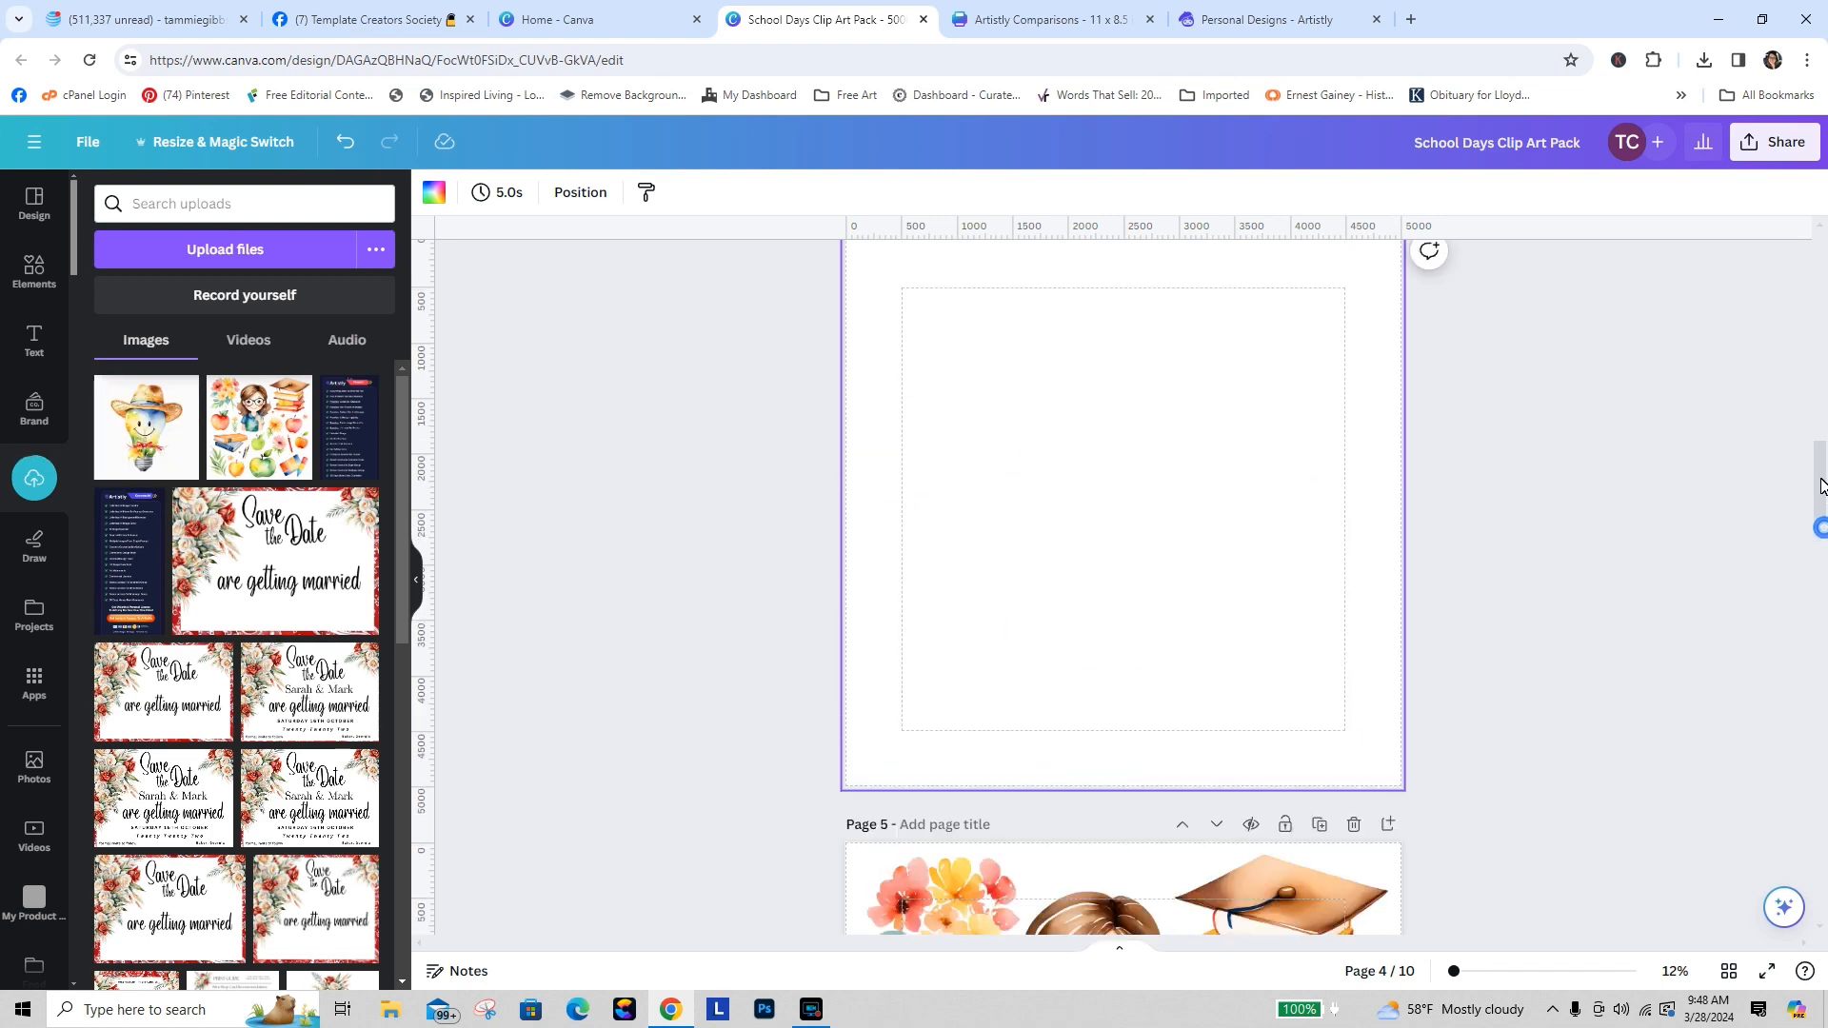
pyautogui.scroll(3, 1820, 486)
pyautogui.scroll(-2, 1820, 485)
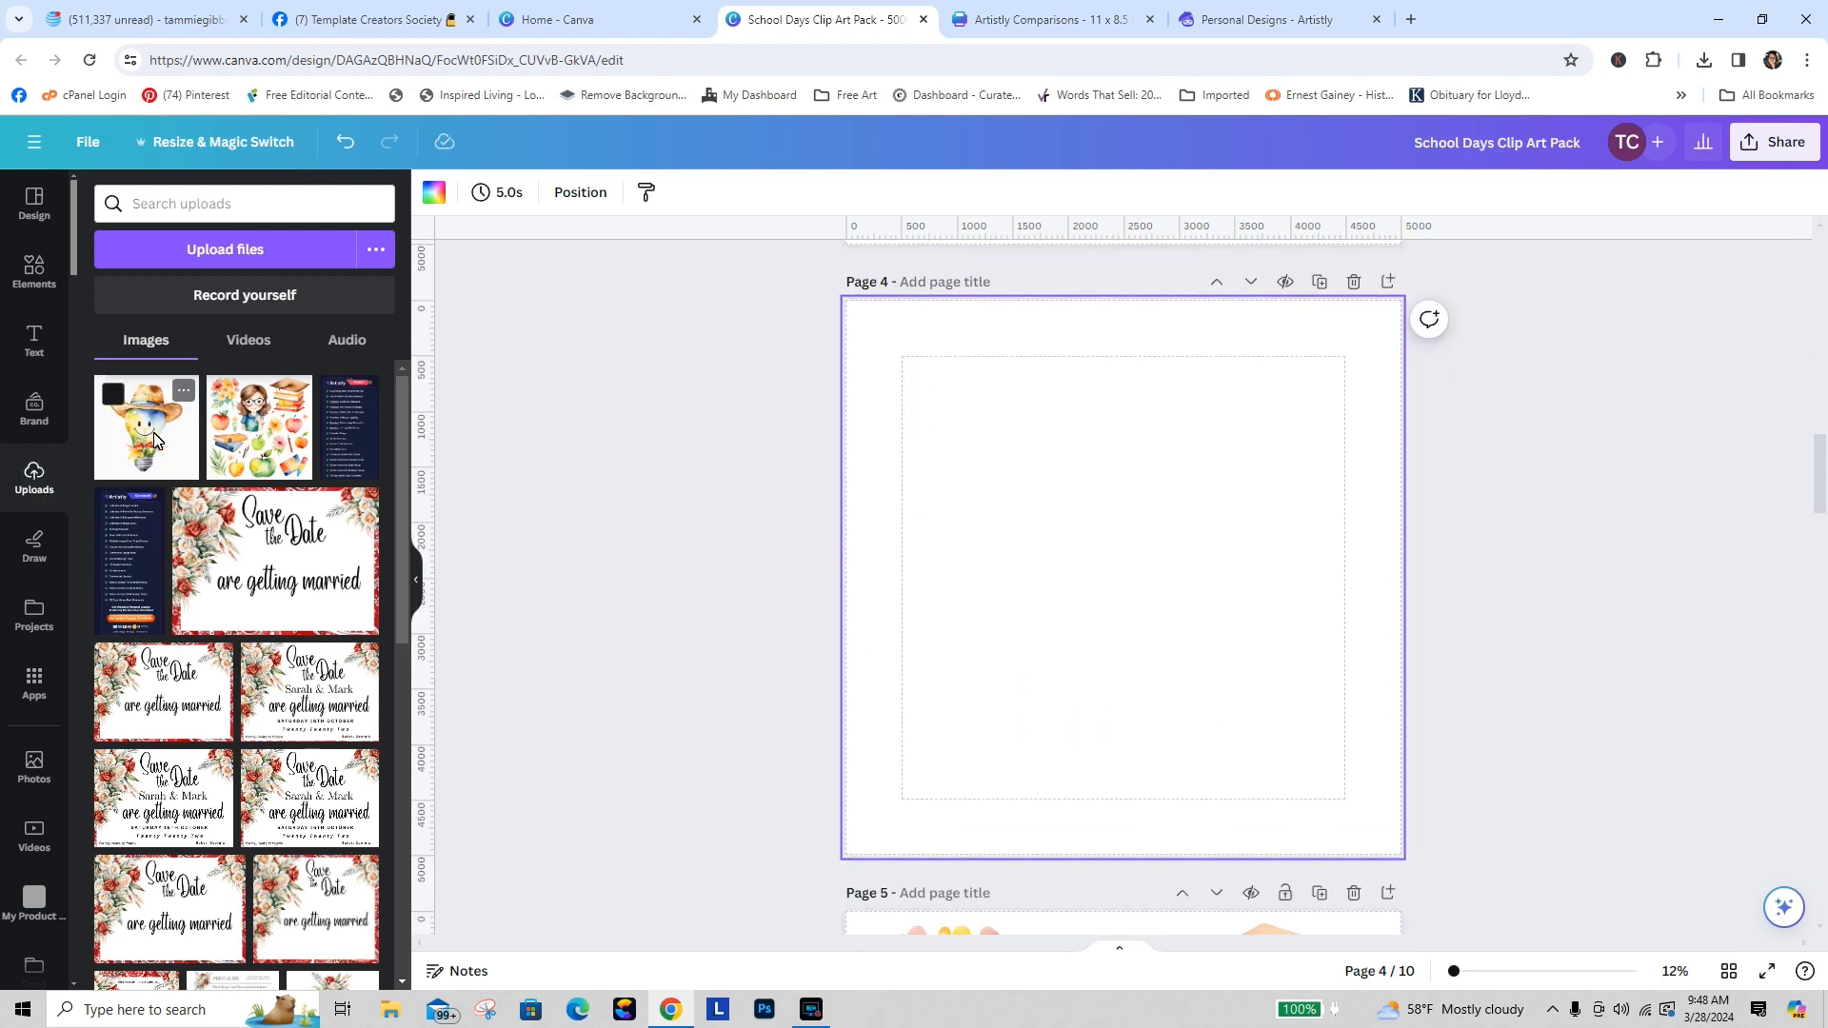
pyautogui.moveTo(155, 439); pyautogui.dragTo(886, 416)
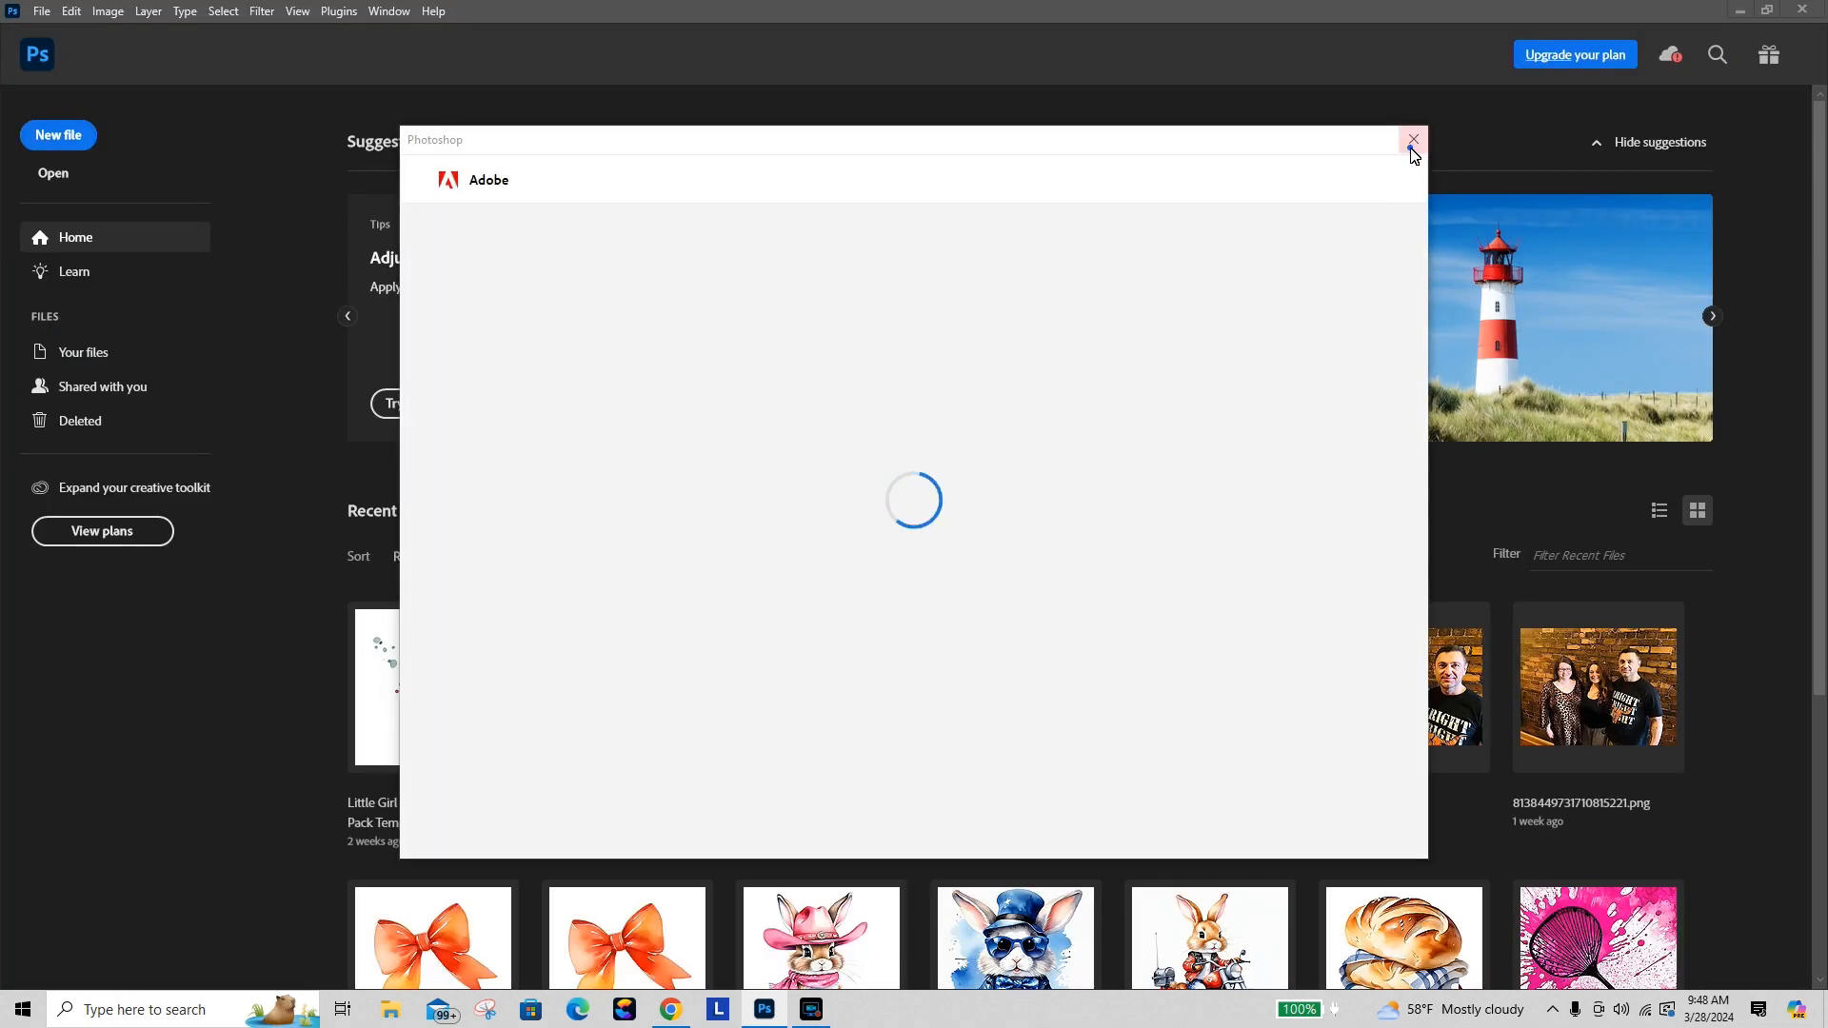
# Step: Switch to Photoshop and open the lightbulb image file from Downloads
pyautogui.click(1413, 140)
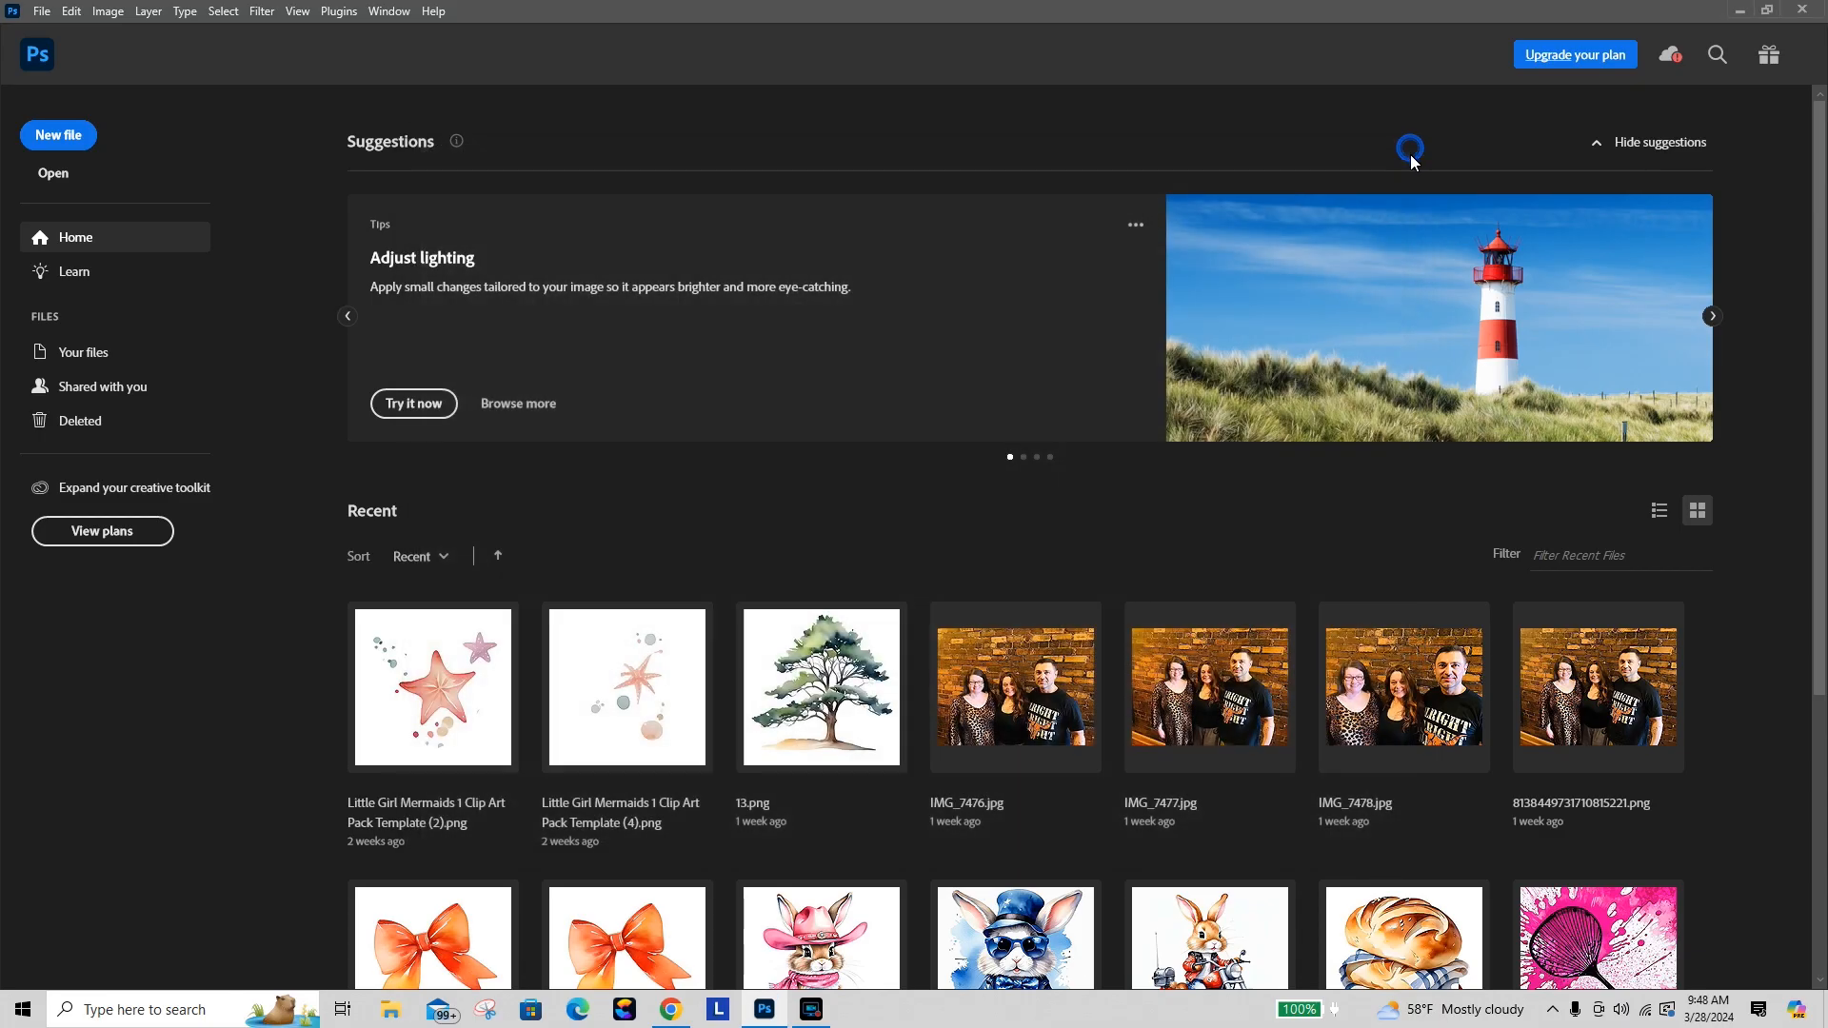
pyautogui.click(107, 11)
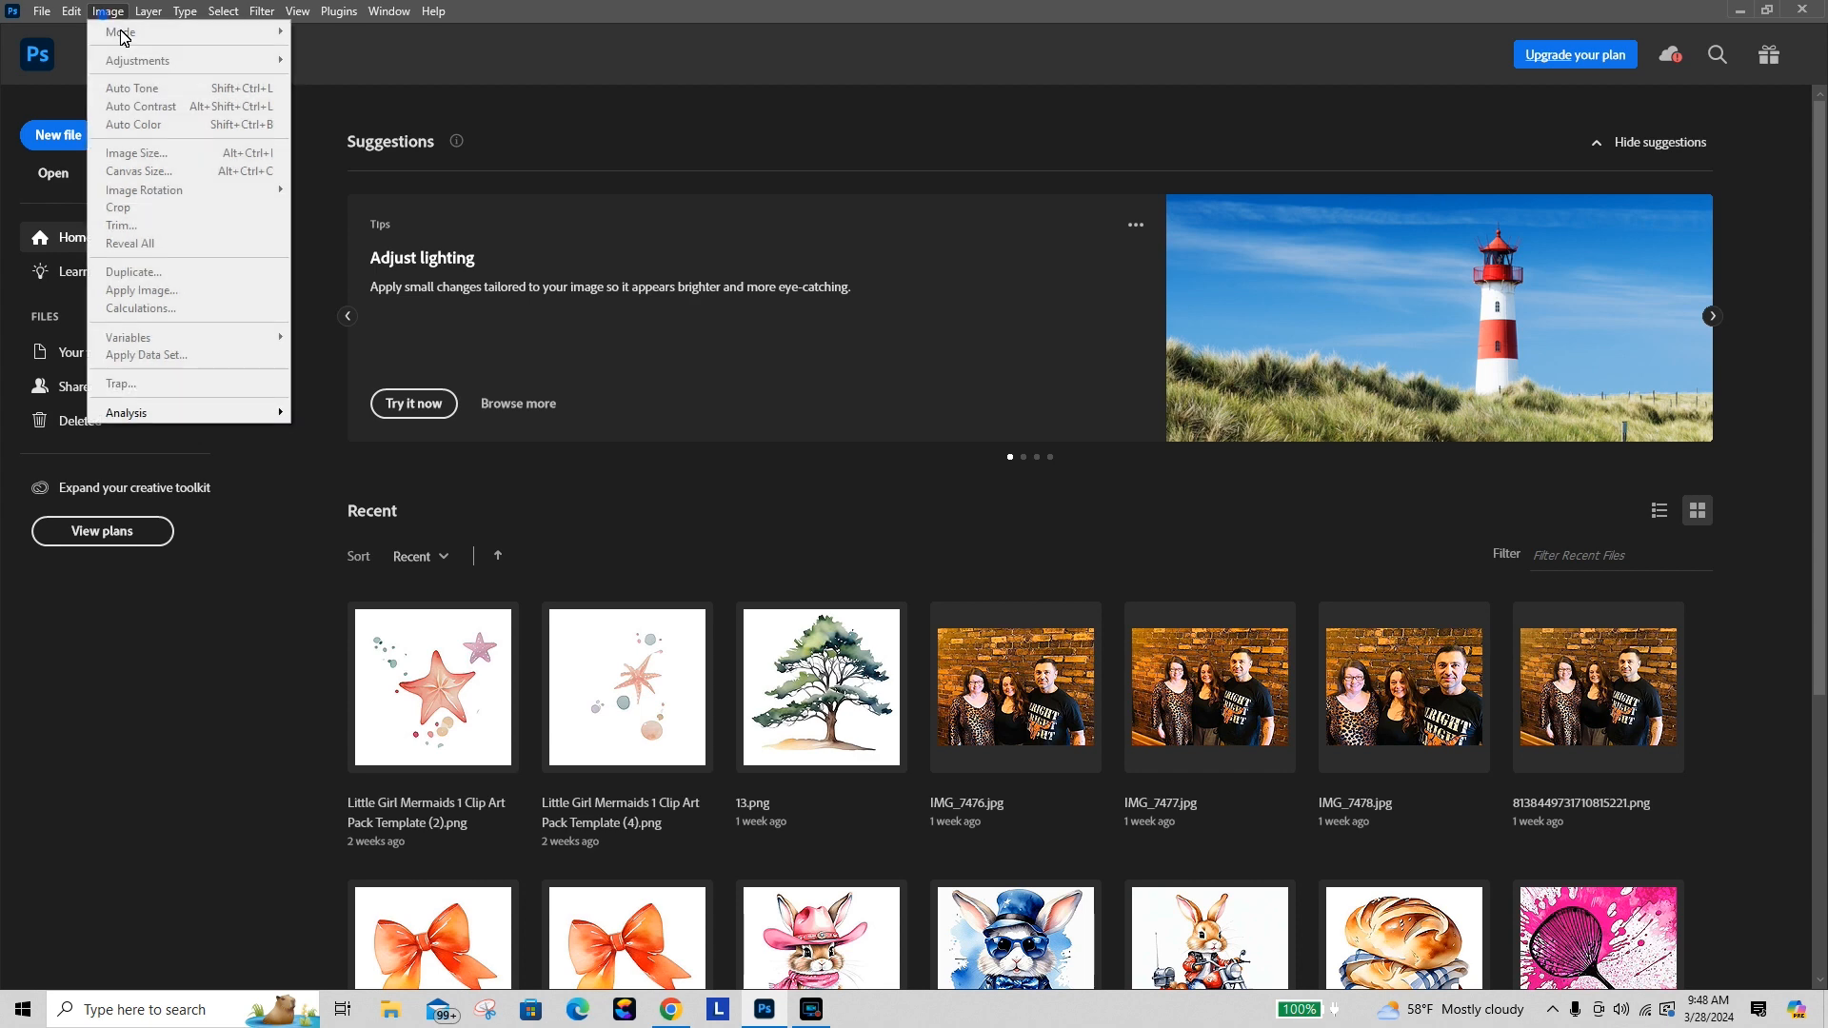
pyautogui.click(57, 177)
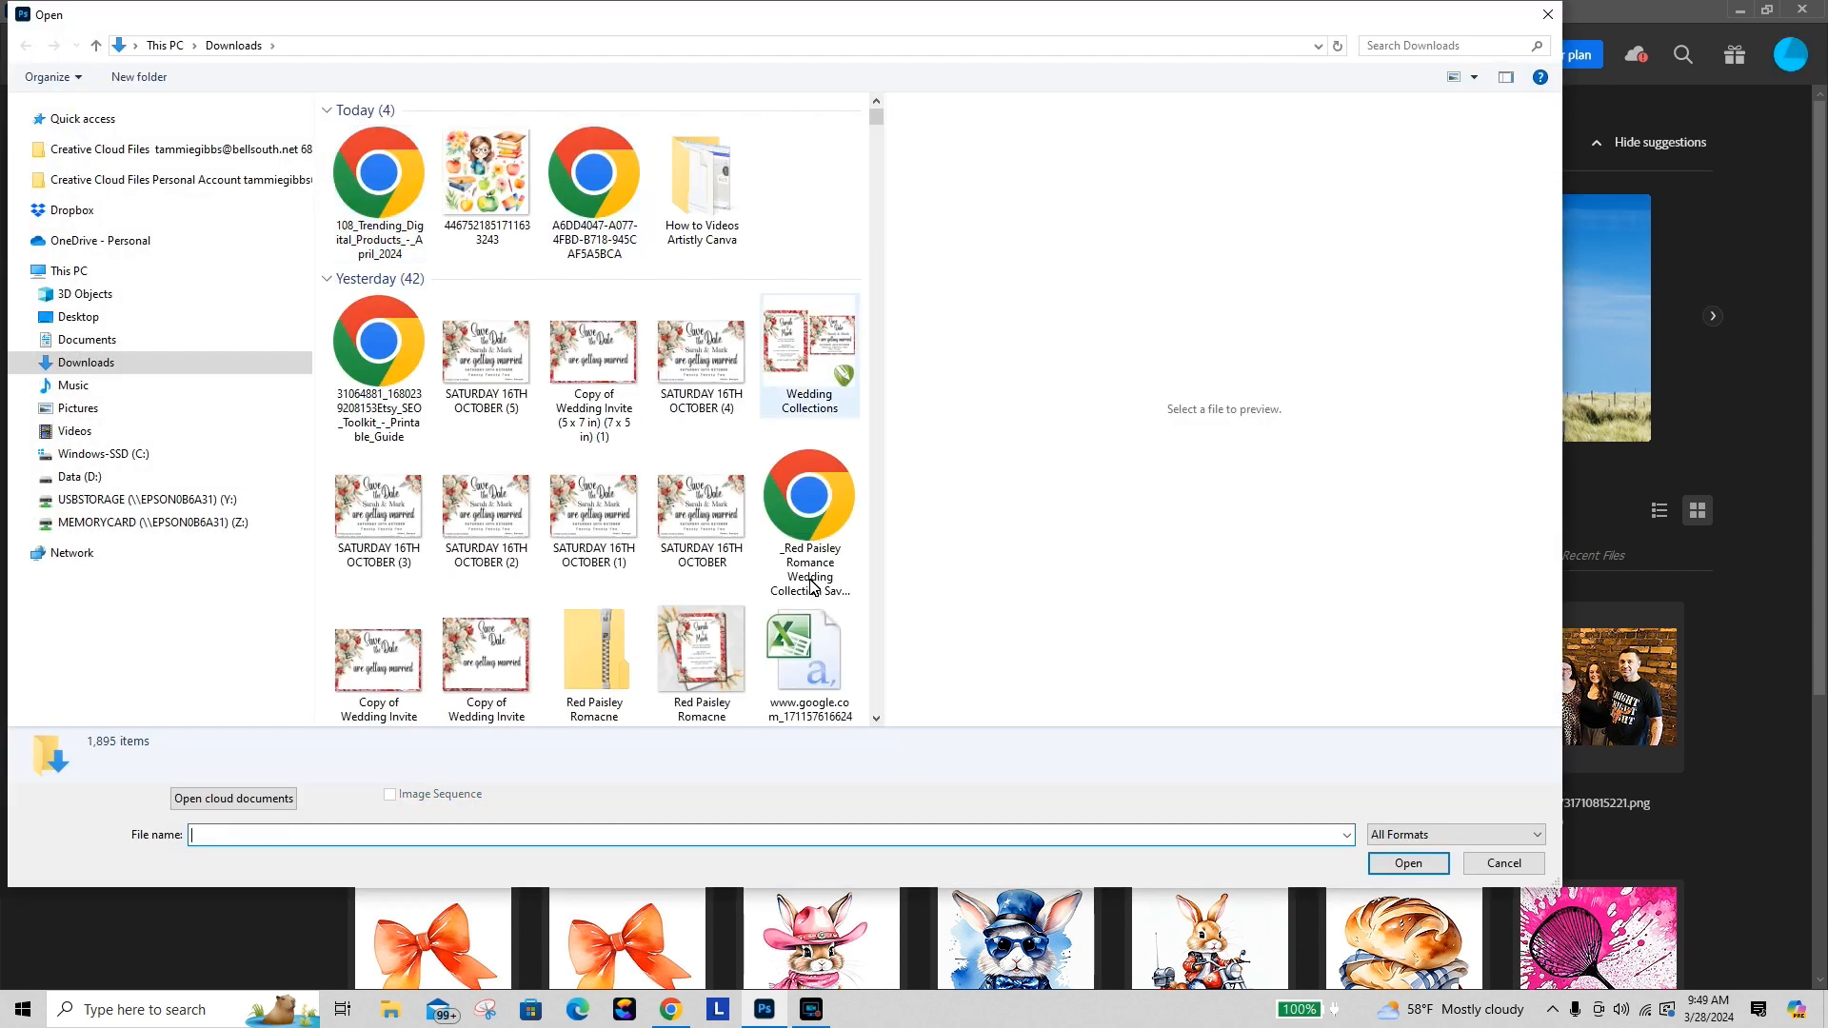
pyautogui.scroll(-3, 873, 716)
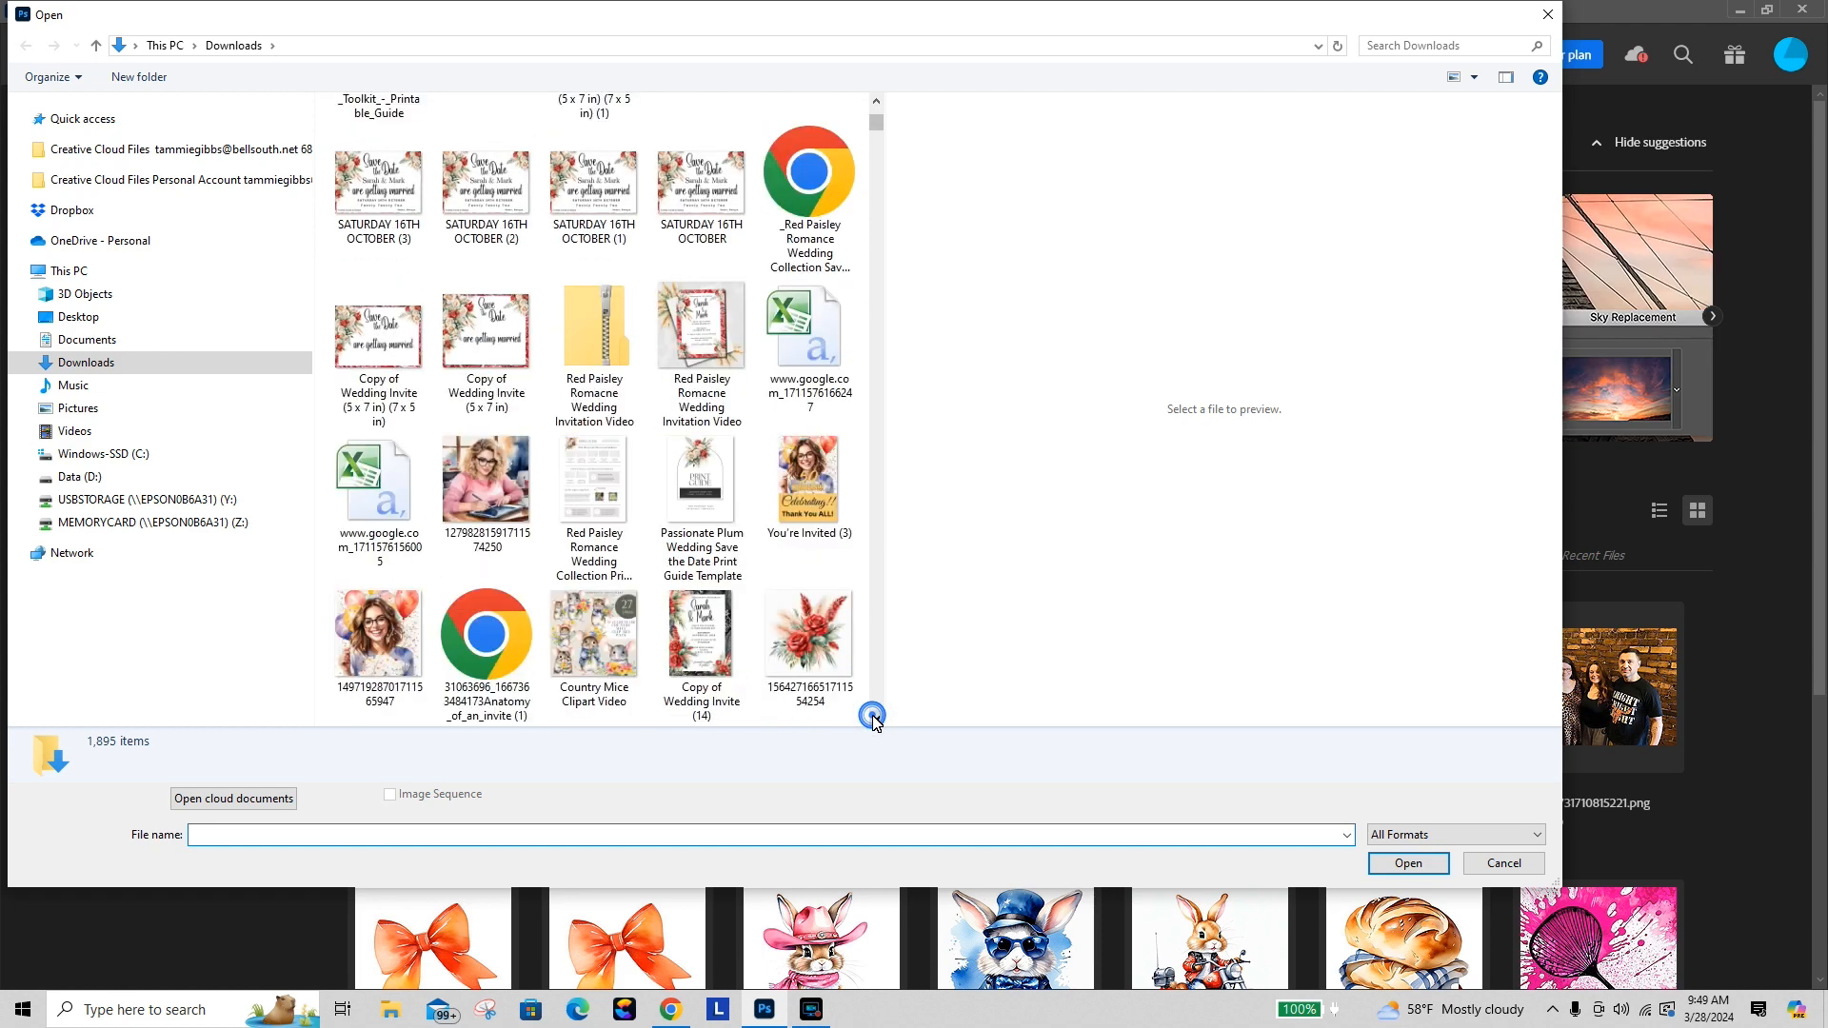
pyautogui.scroll(-10, 874, 716)
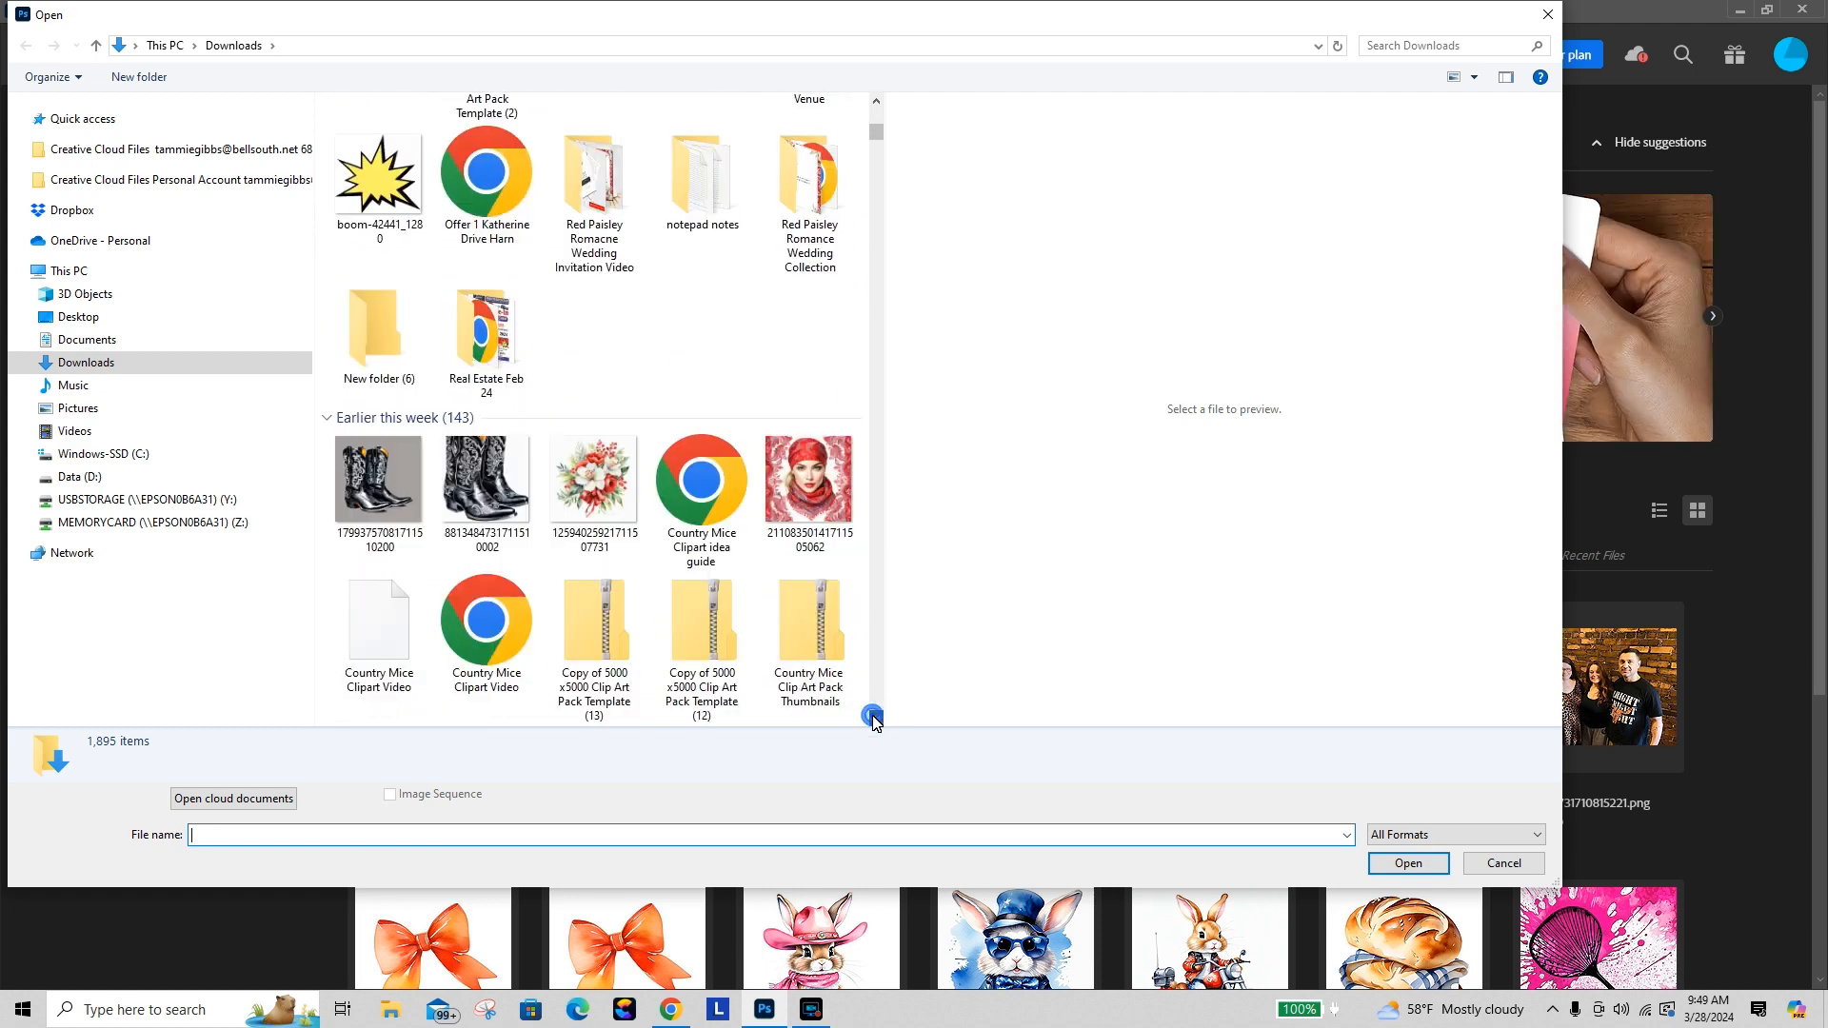
pyautogui.scroll(-5, 874, 716)
pyautogui.moveTo(873, 718); pyautogui.dragTo(875, 721)
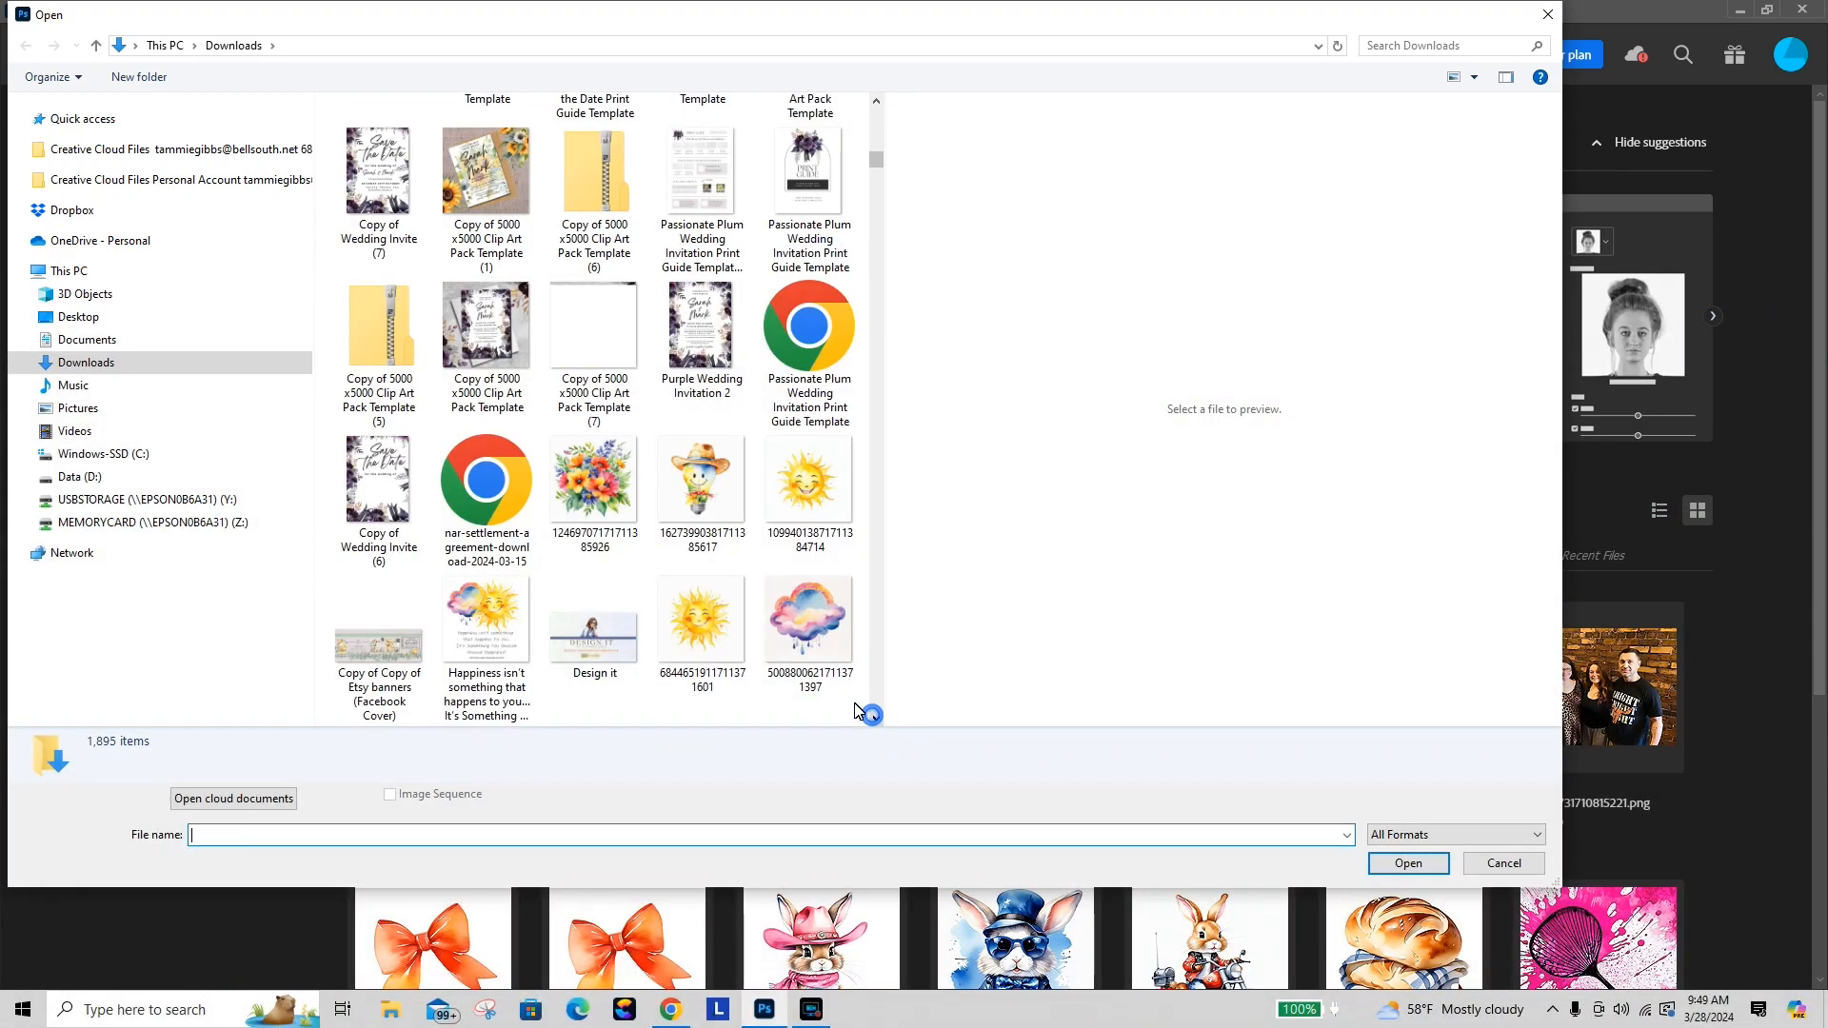
pyautogui.click(702, 486)
pyautogui.click(1408, 864)
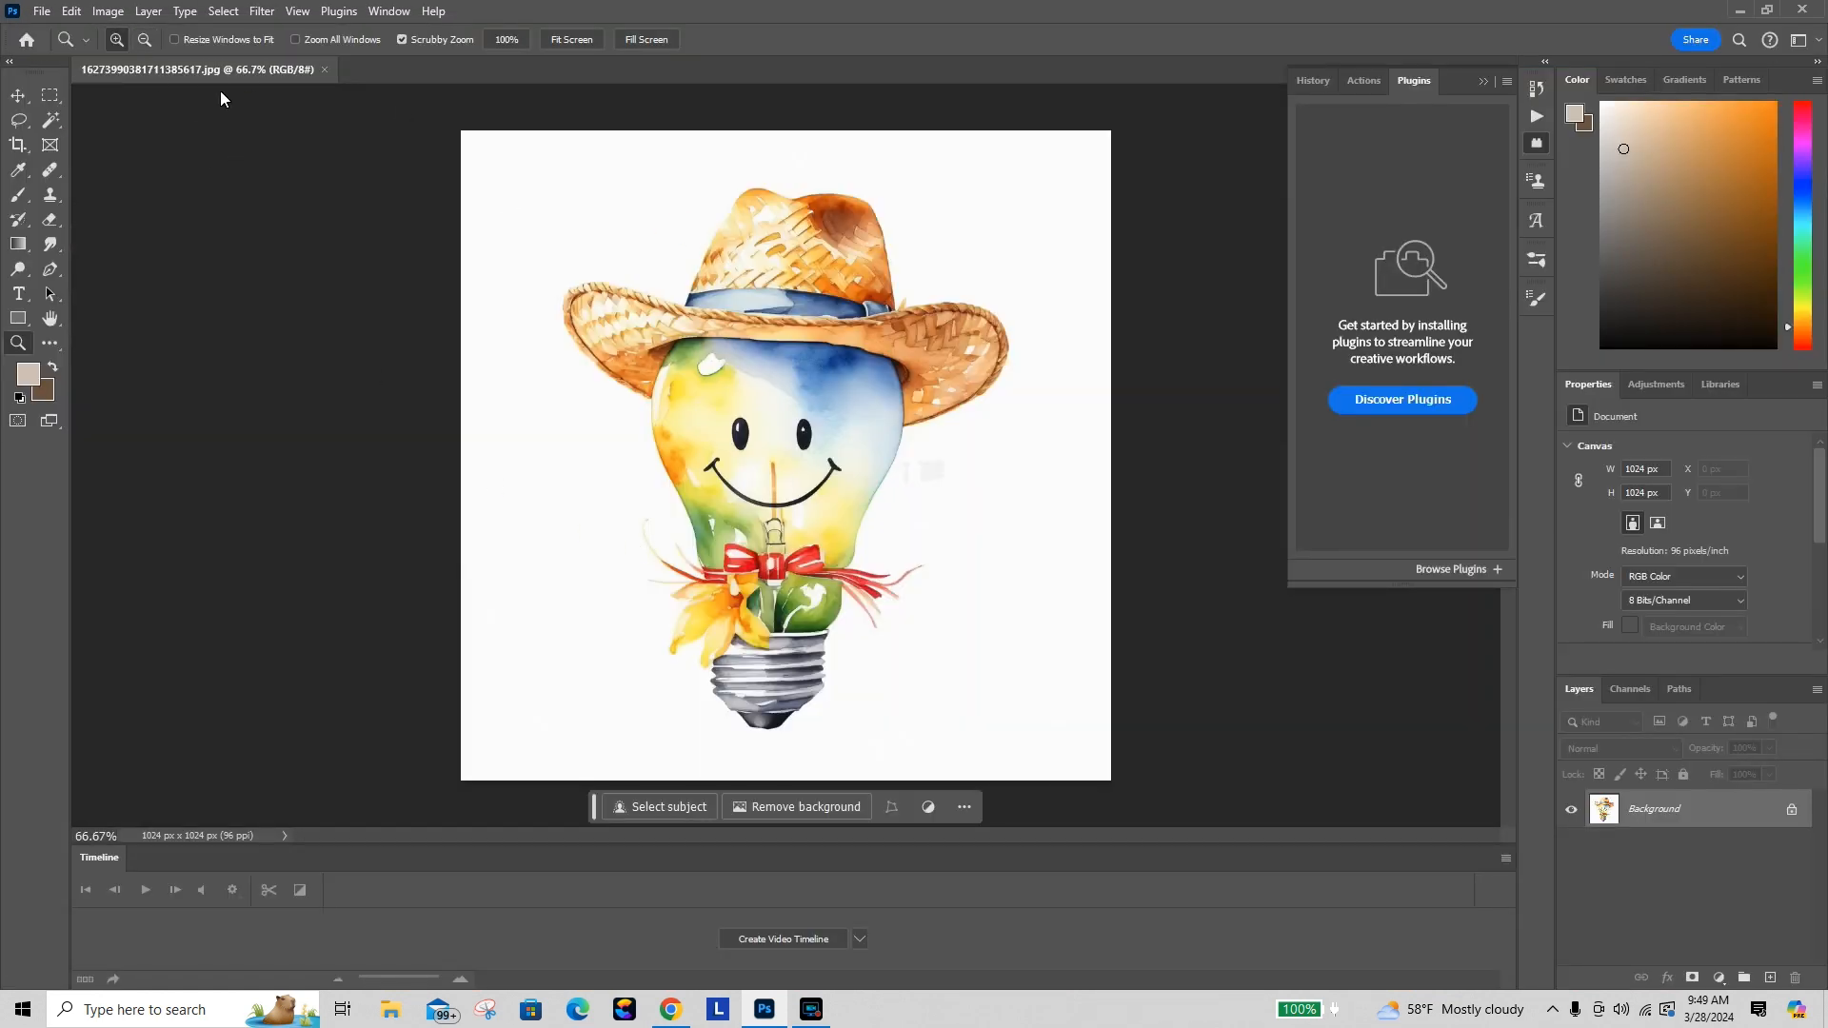
# Step: Open the Image Size dialog to check the lightbulb image's dimensions, then close it
pyautogui.click(108, 11)
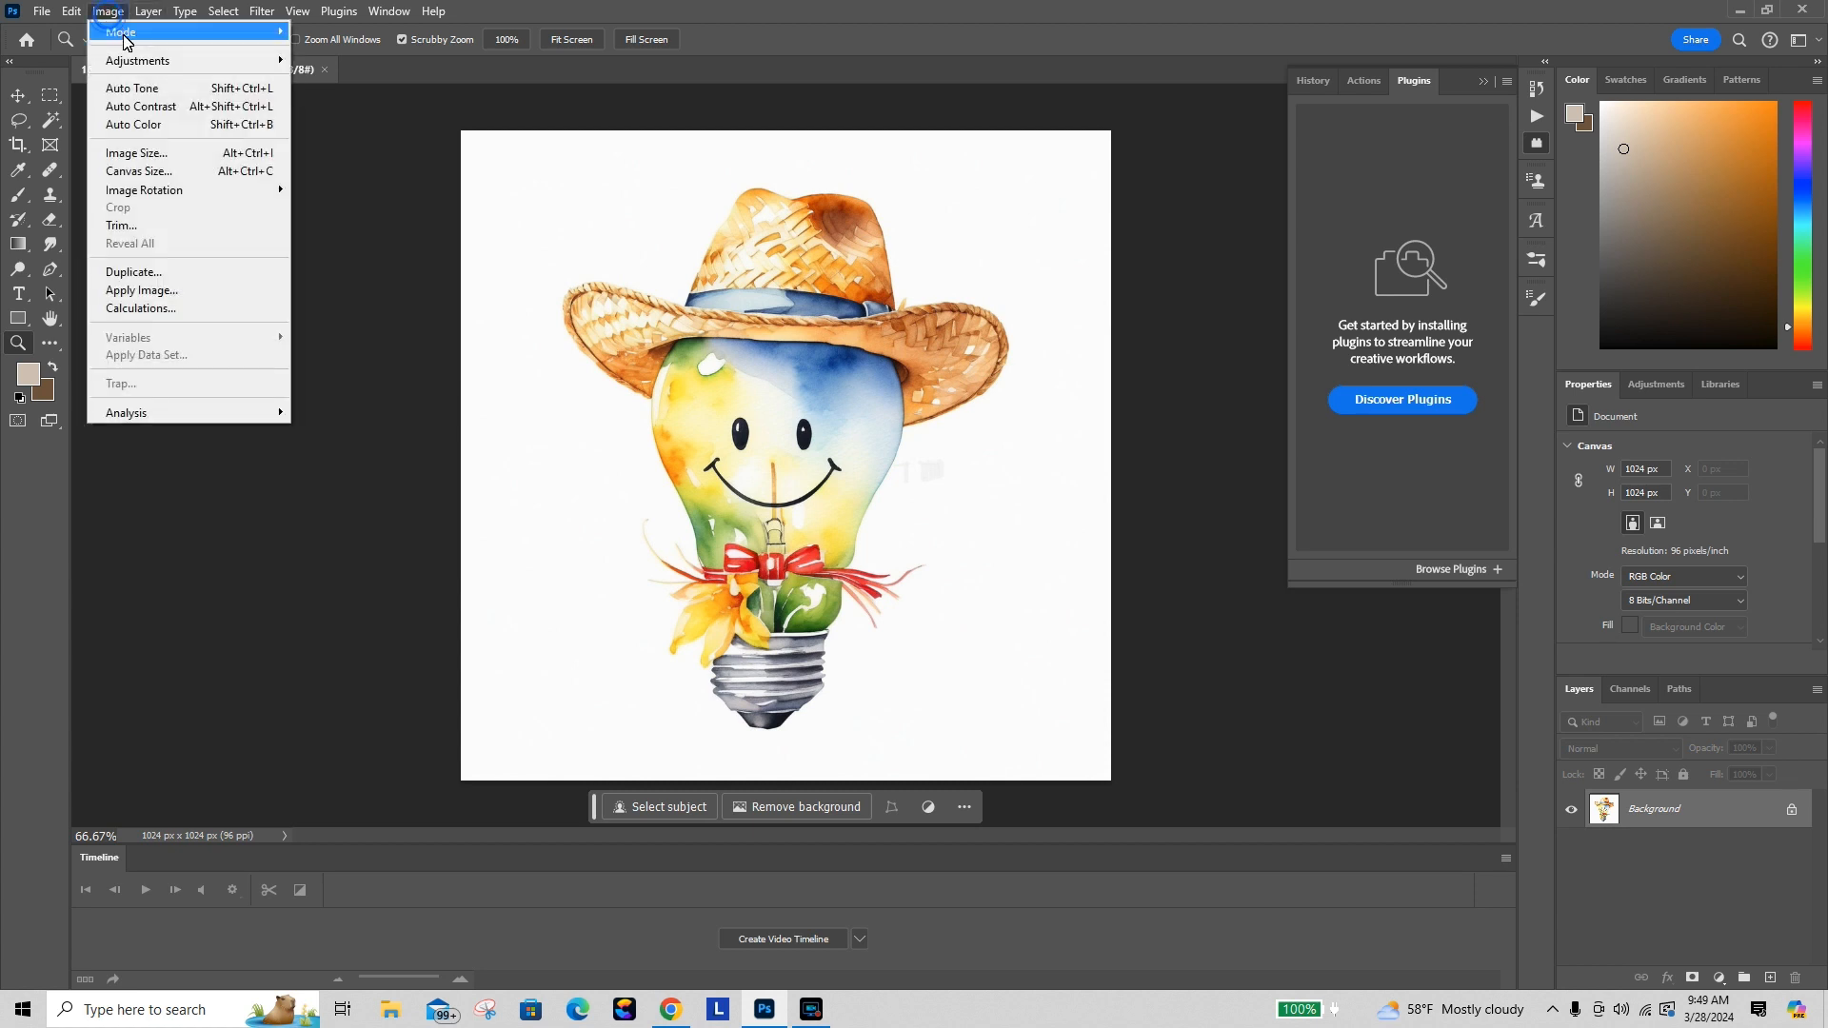
pyautogui.click(144, 160)
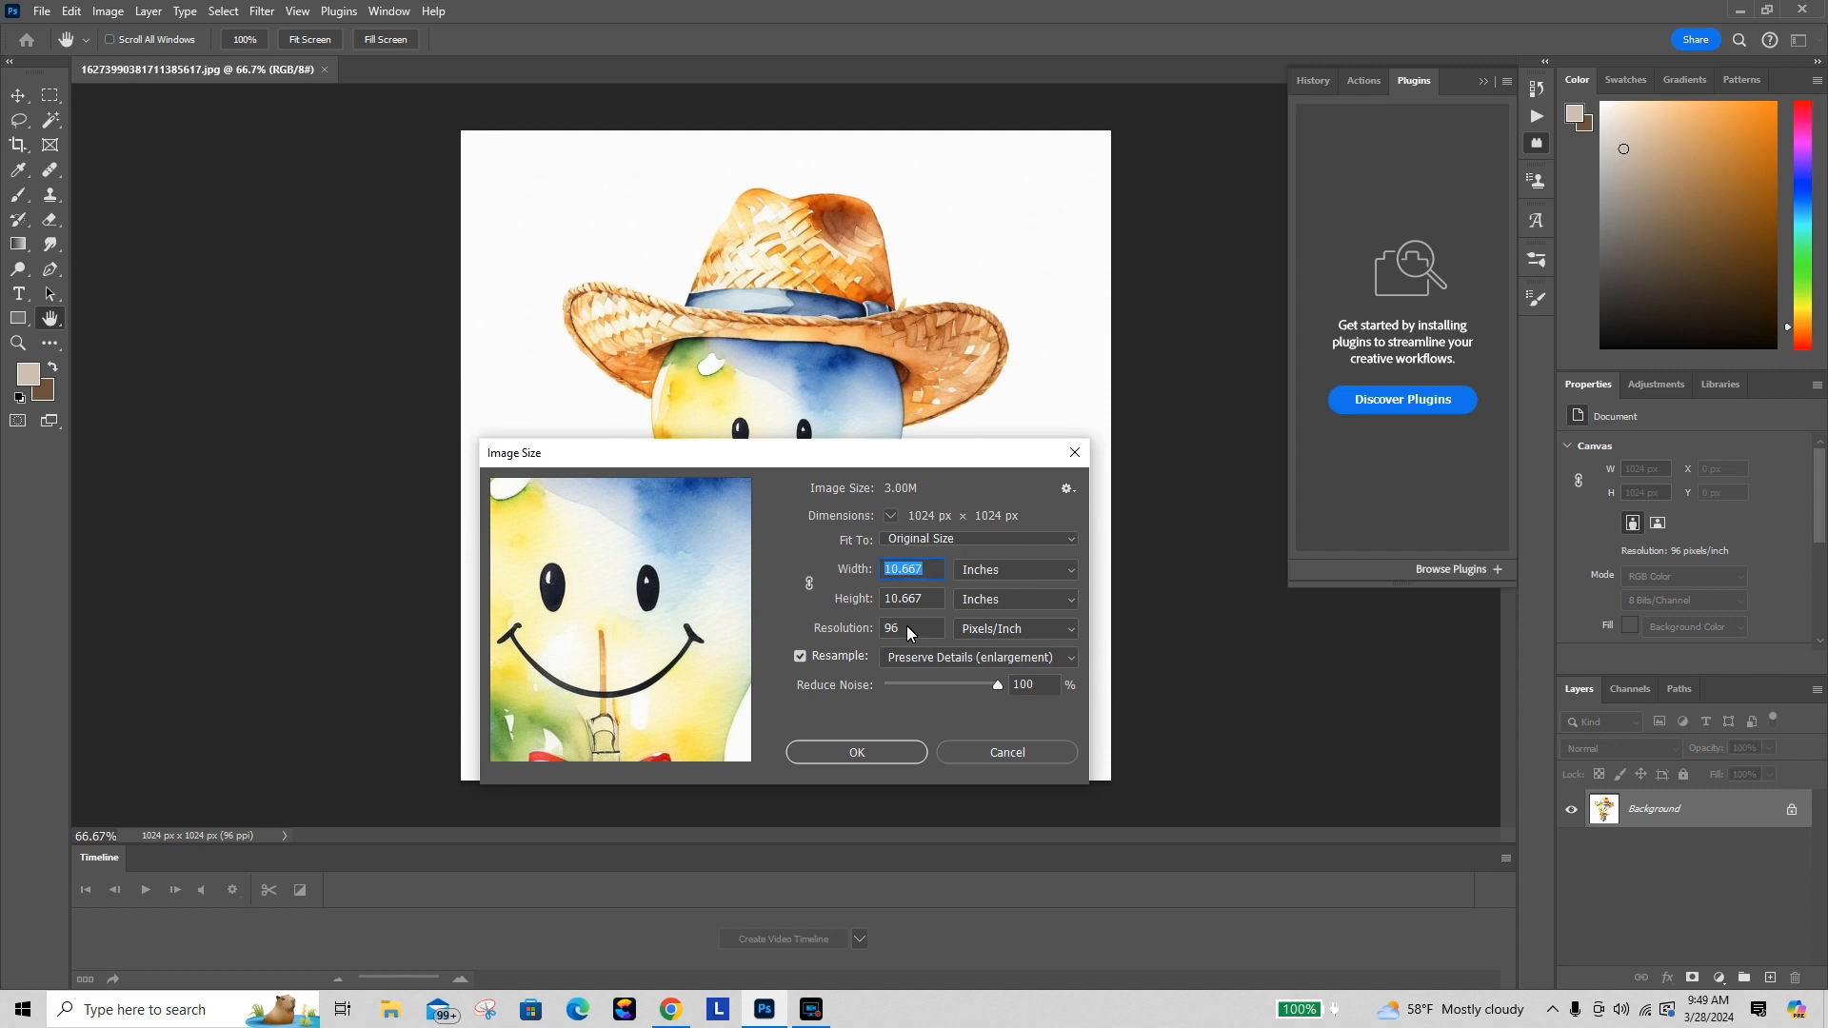
pyautogui.click(1074, 452)
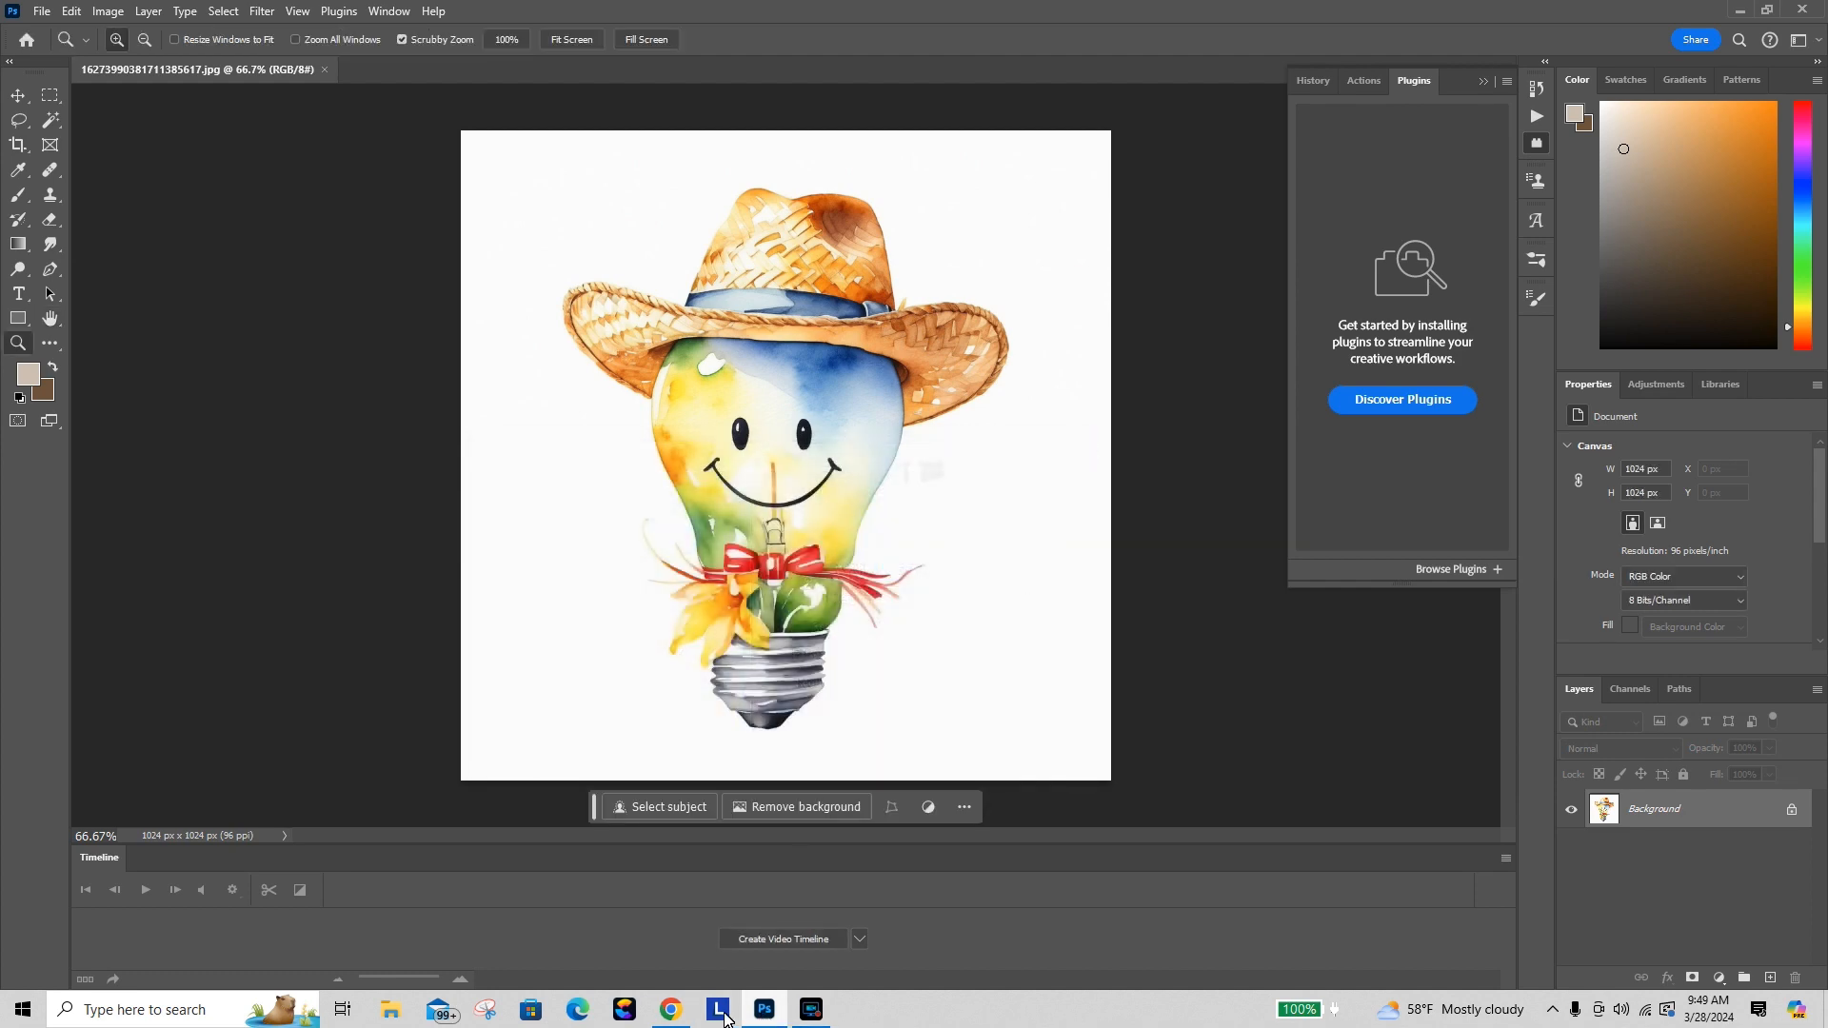
# Step: Return to Canva and apply BG Remover to the lightbulb image on page 4
pyautogui.click(671, 1009)
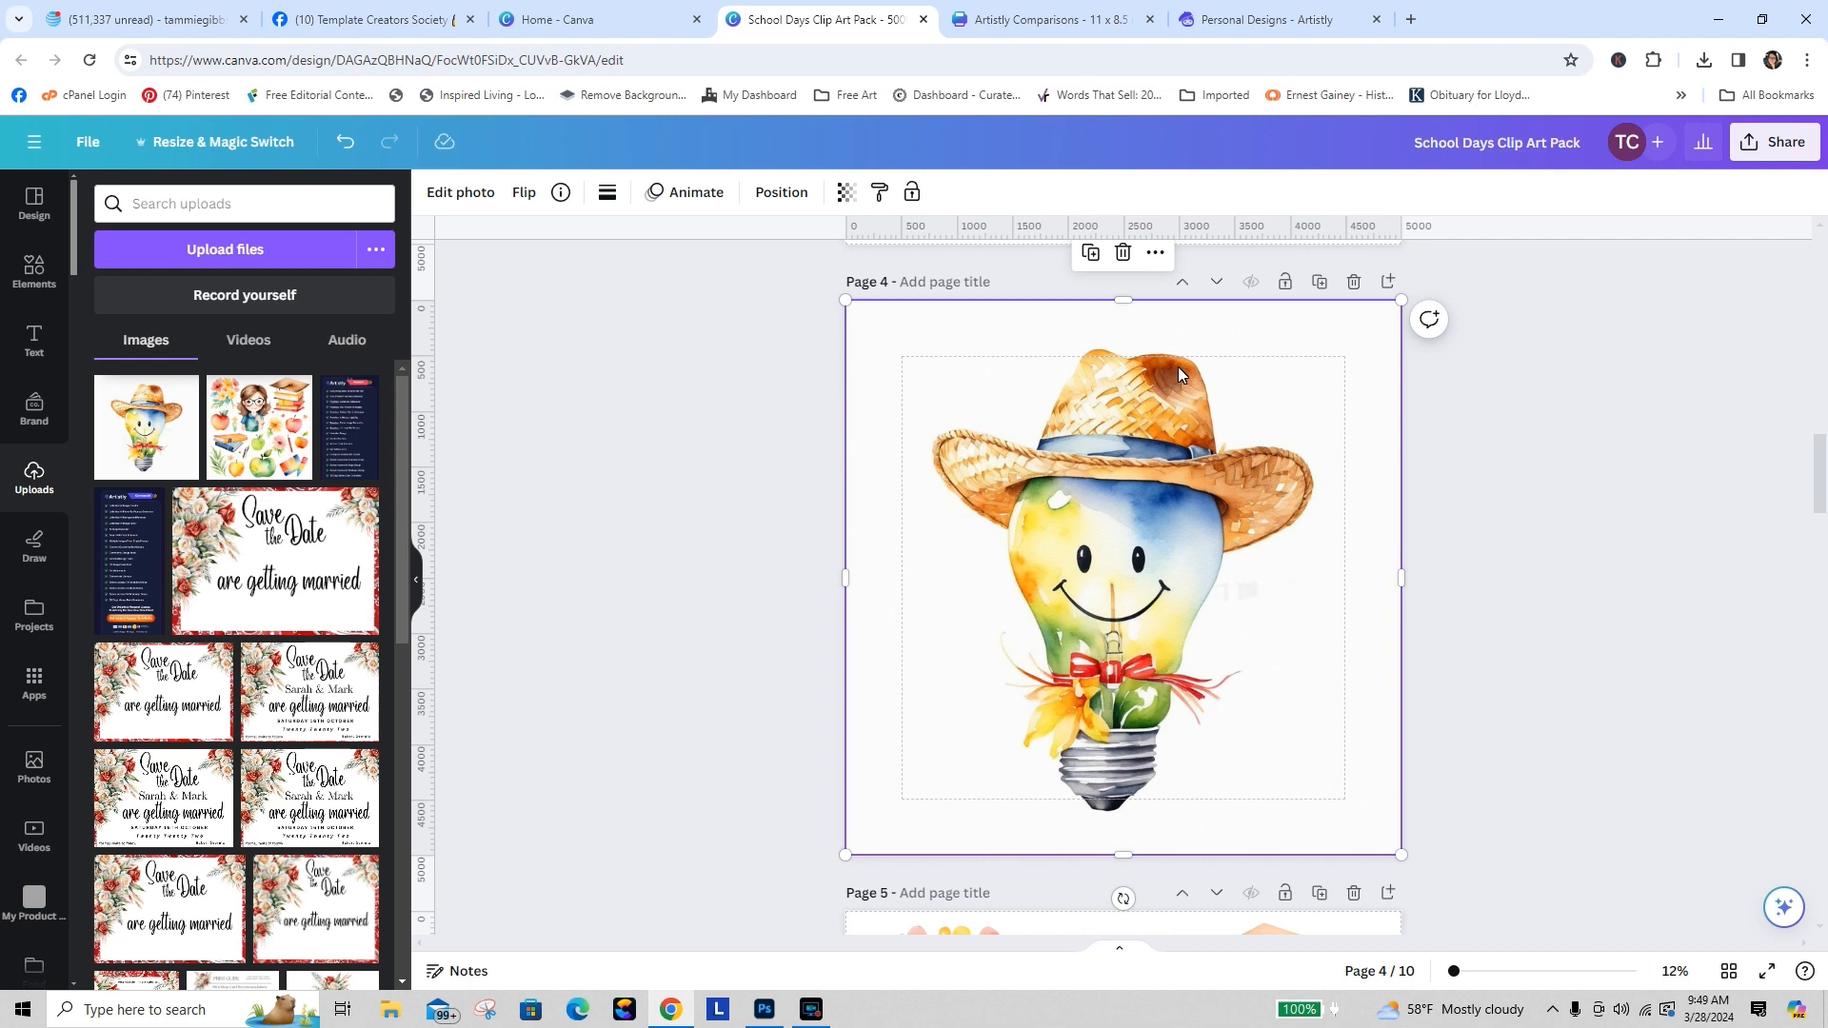
pyautogui.click(484, 192)
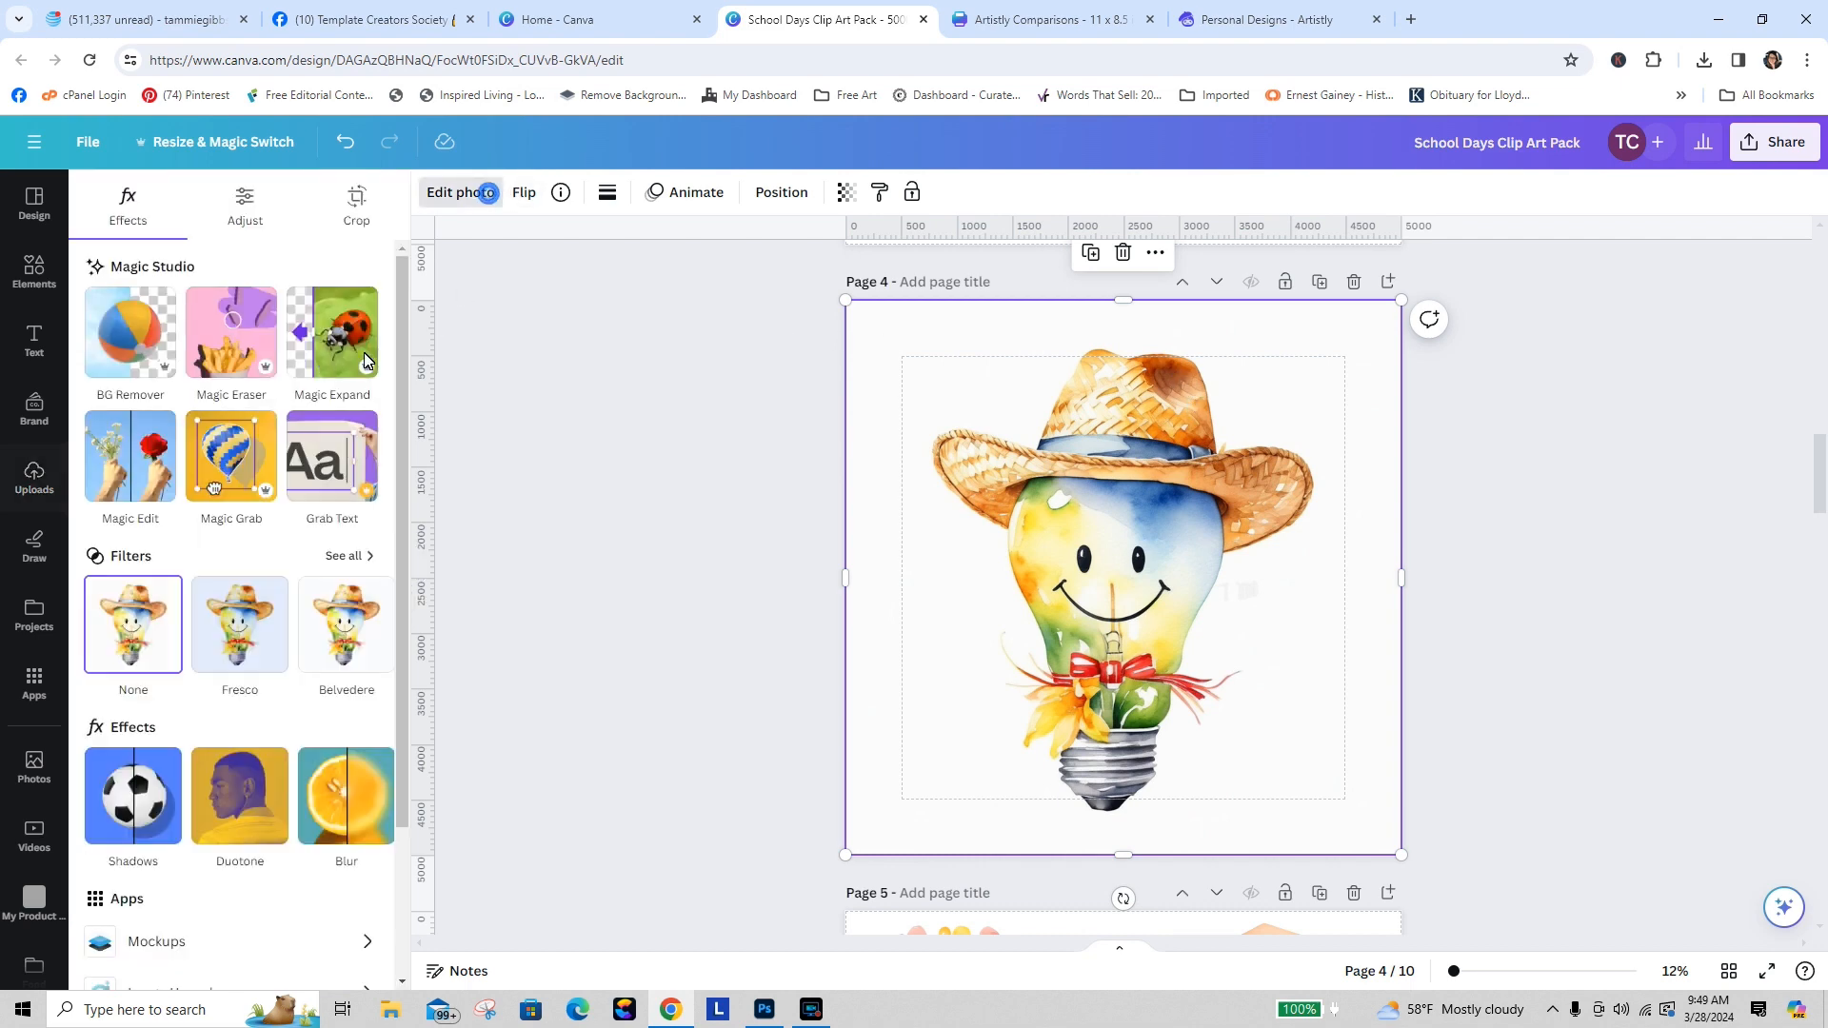
pyautogui.click(136, 331)
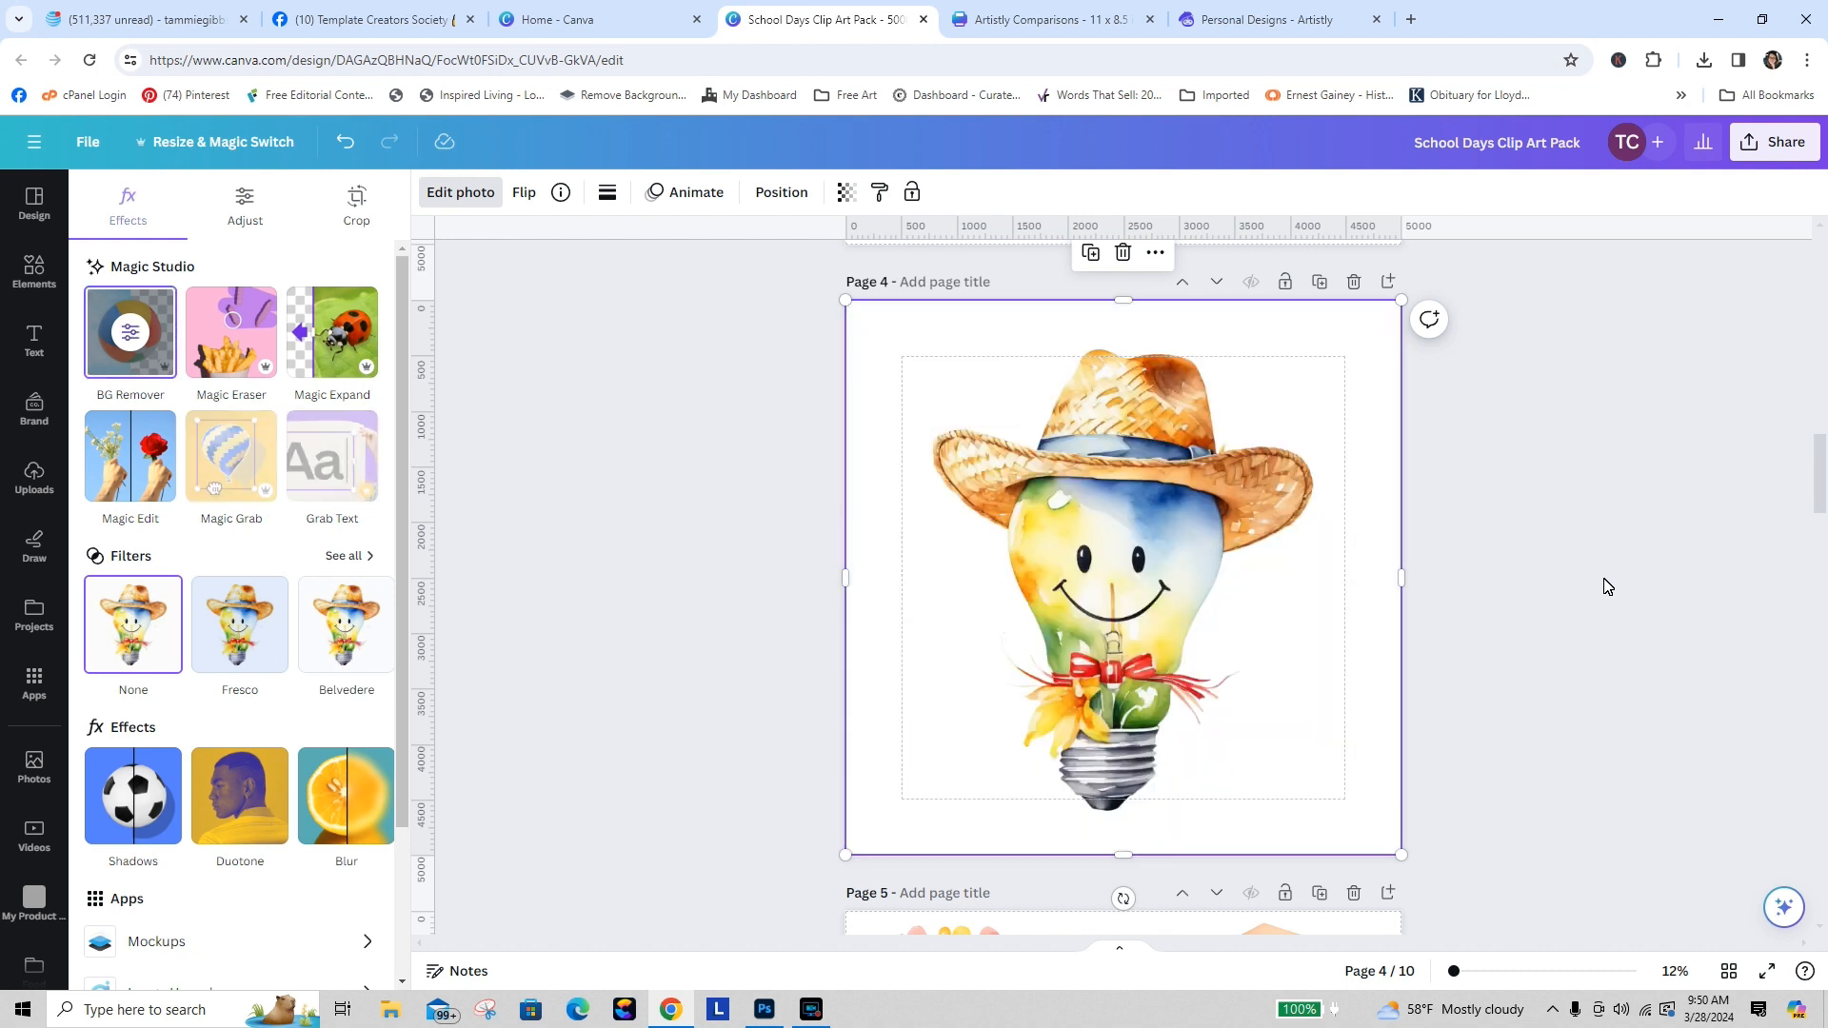
# Step: Download only page 4 as a PNG at size 3.125 (15,625 × 15,625 px)
pyautogui.click(1772, 142)
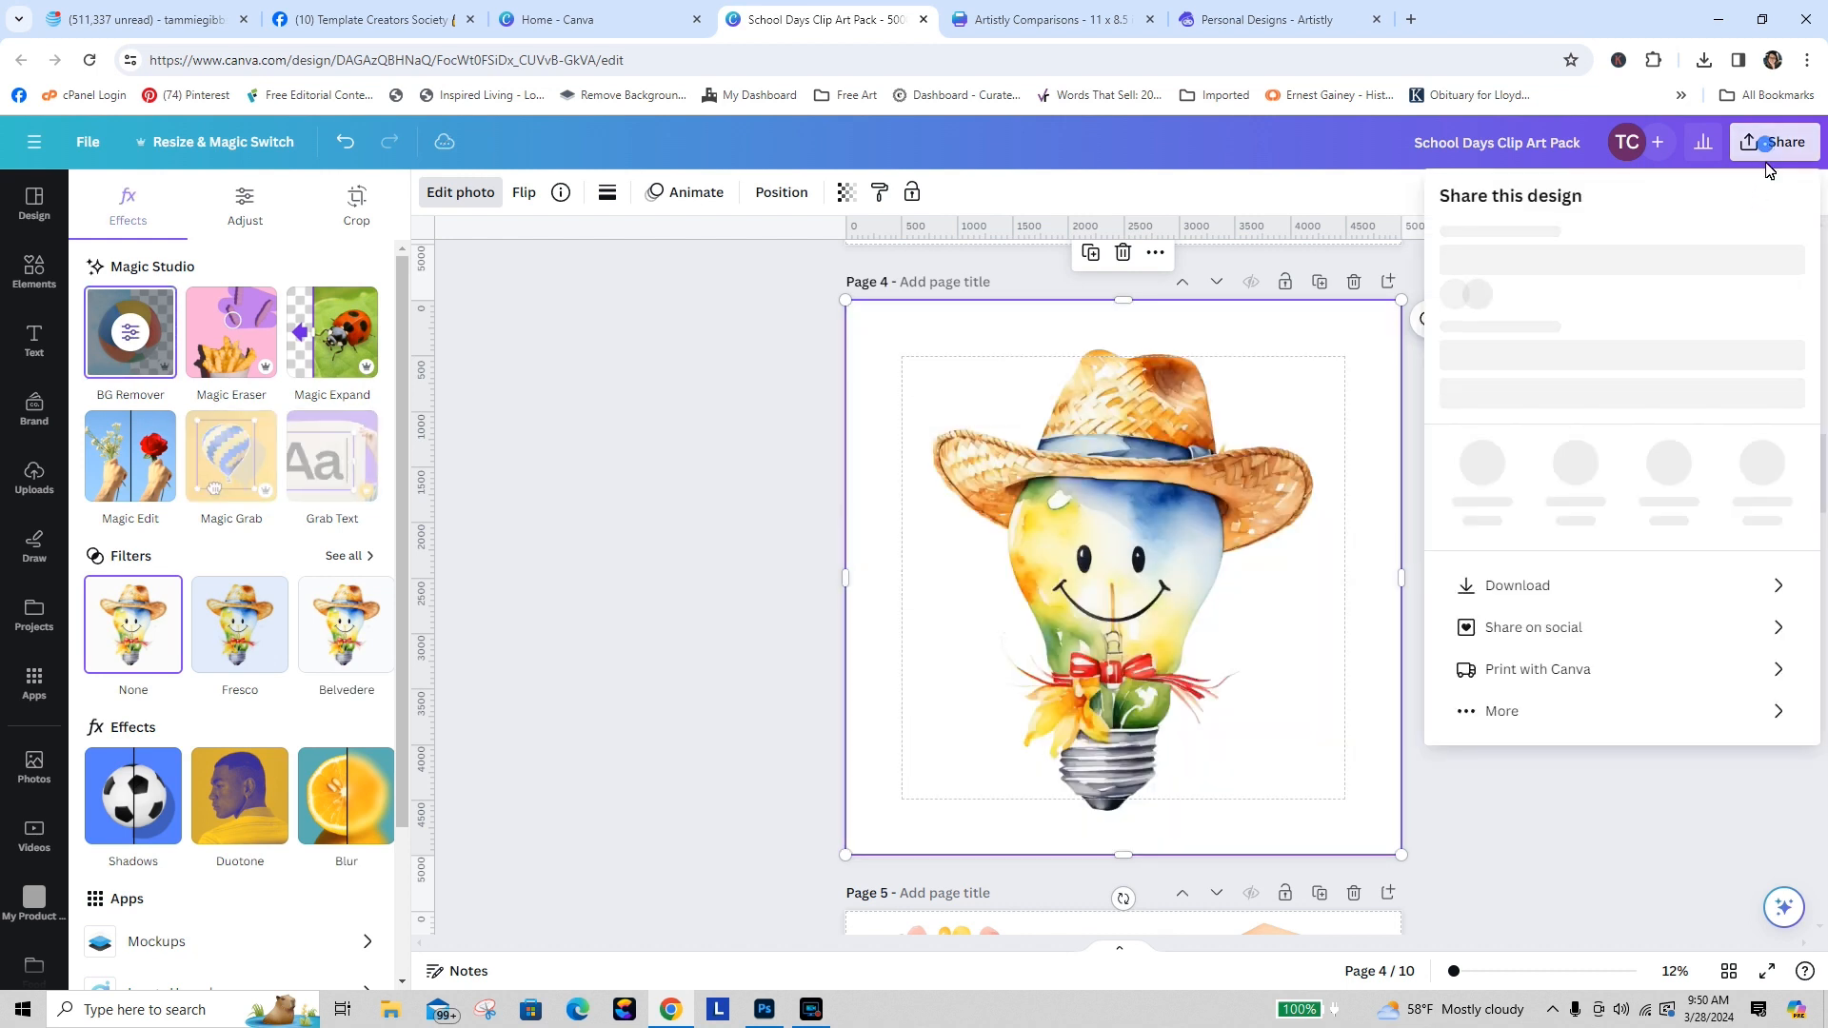
pyautogui.click(1525, 625)
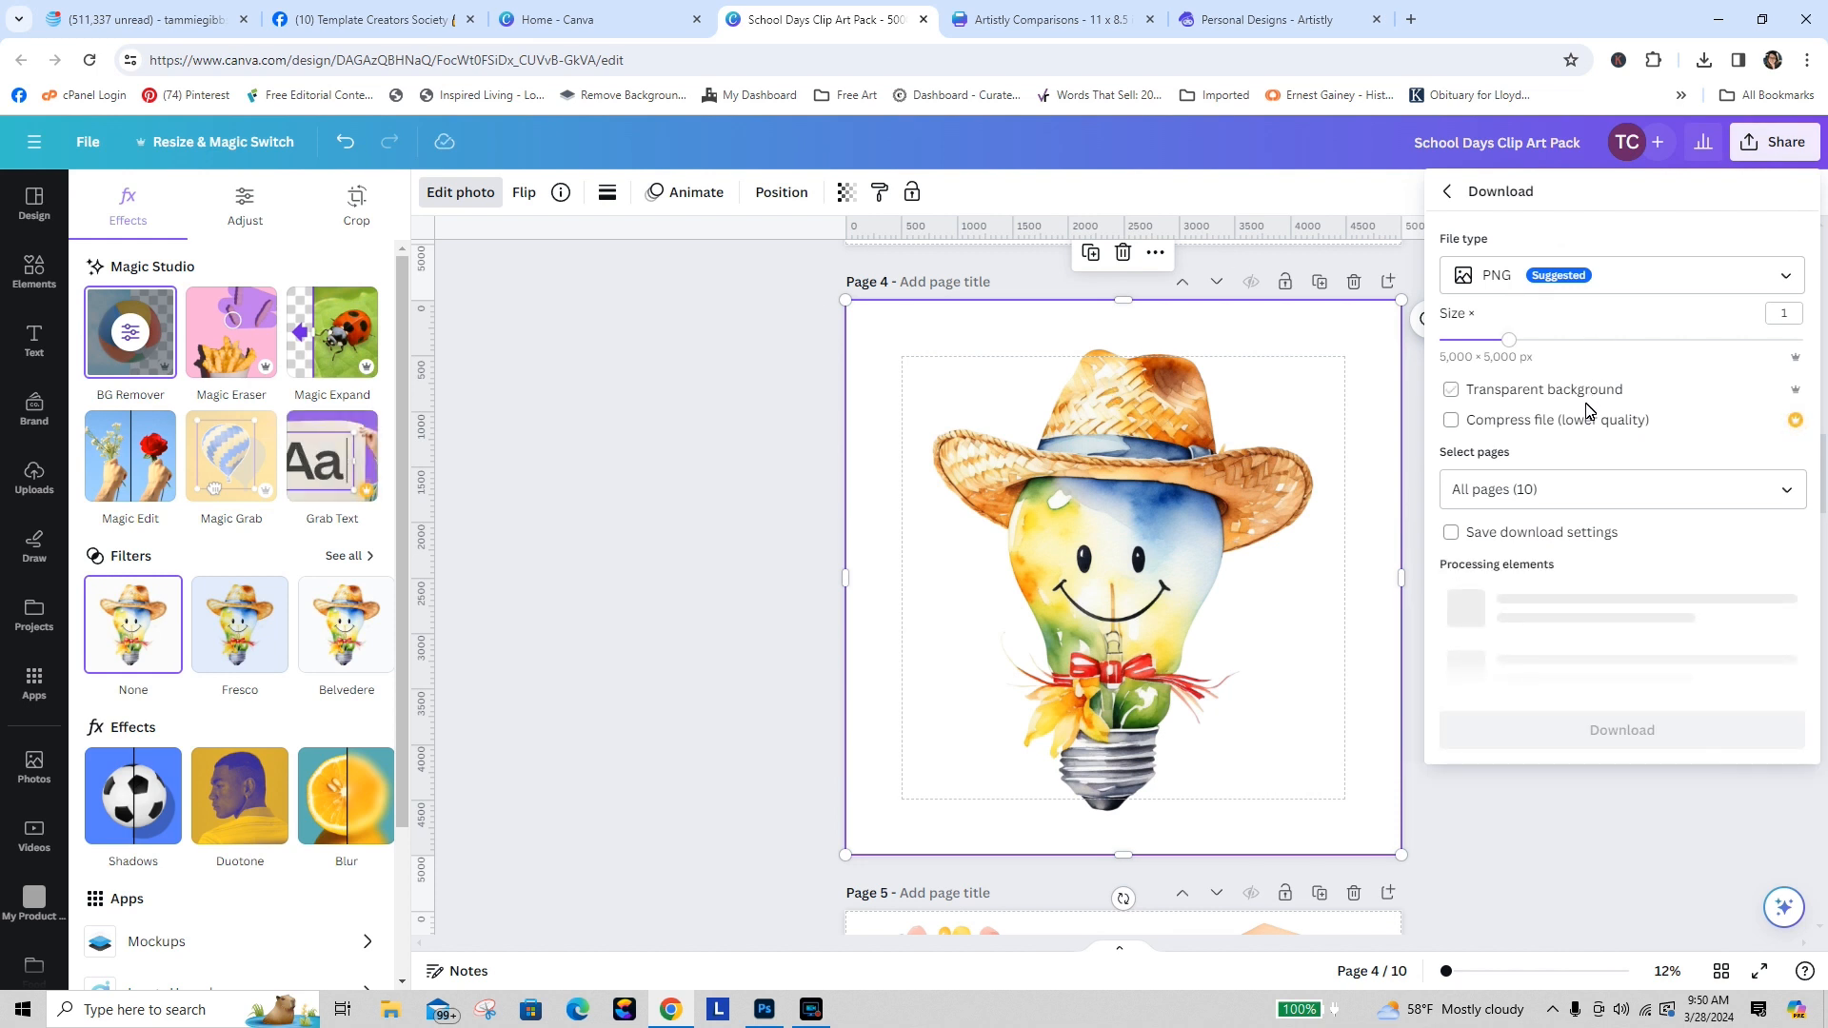
pyautogui.click(1582, 484)
pyautogui.click(1768, 545)
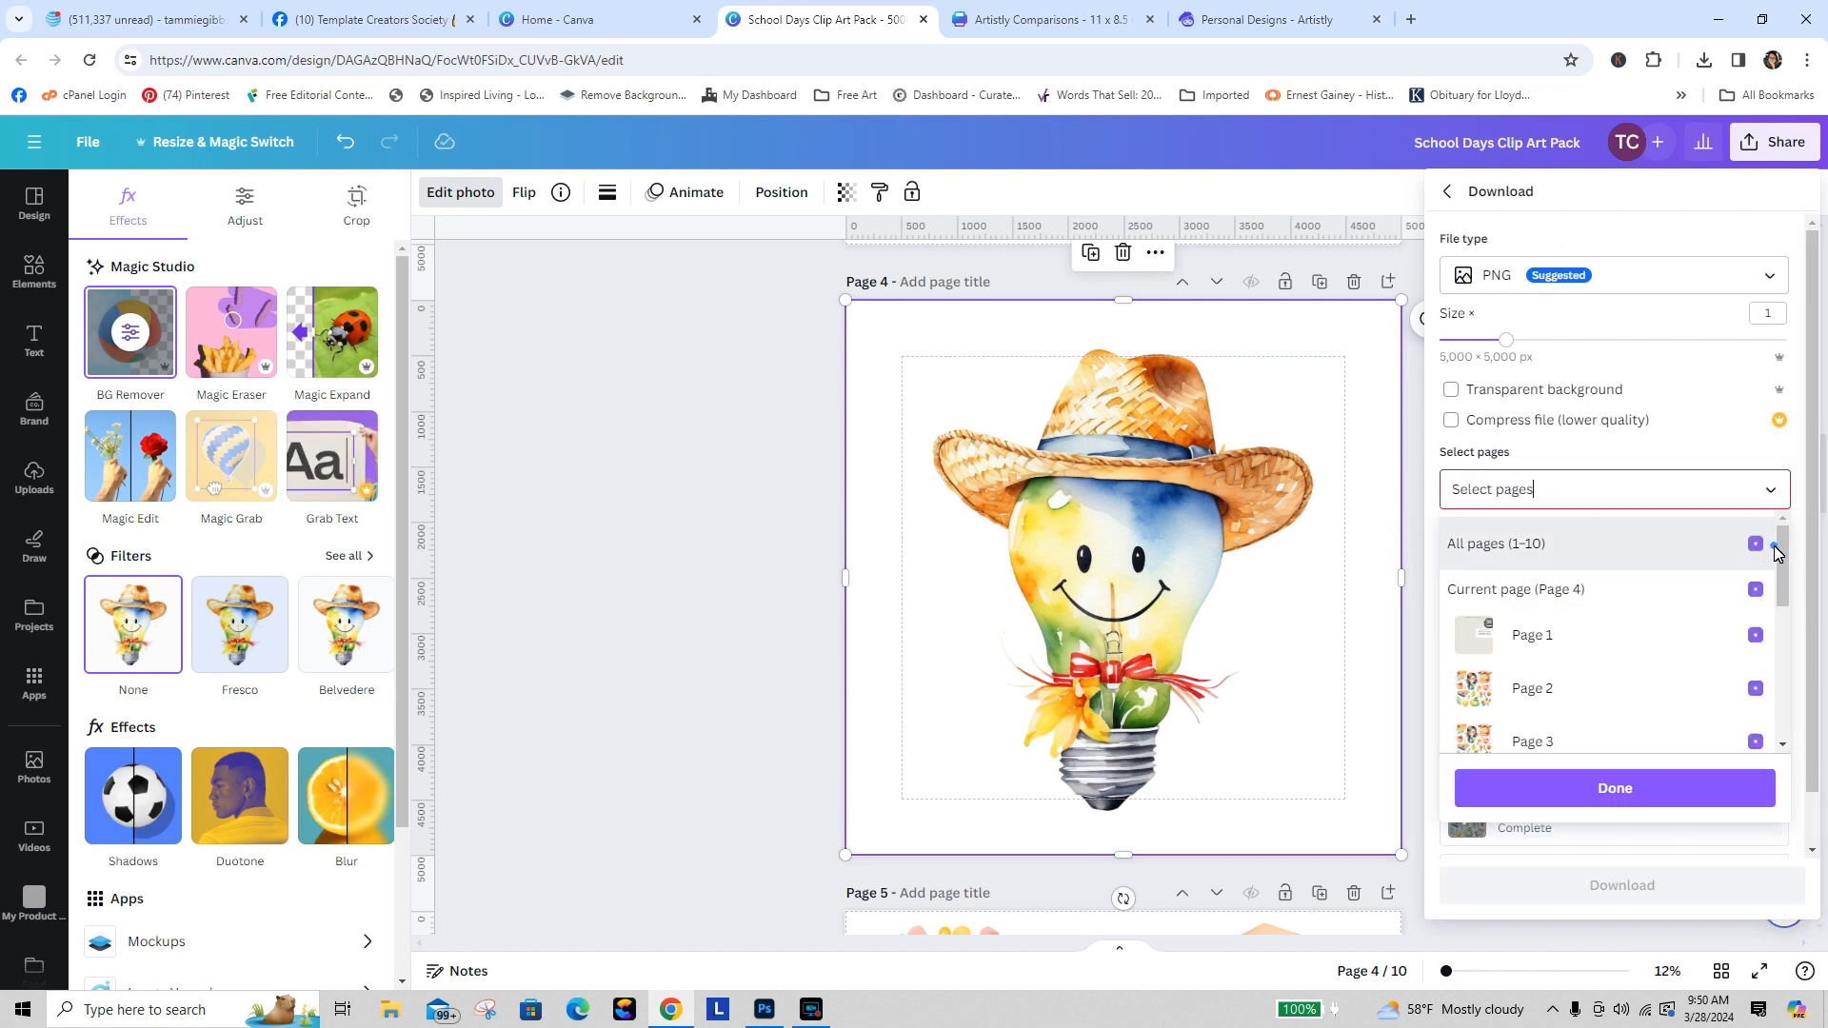
pyautogui.scroll(-3, 1771, 571)
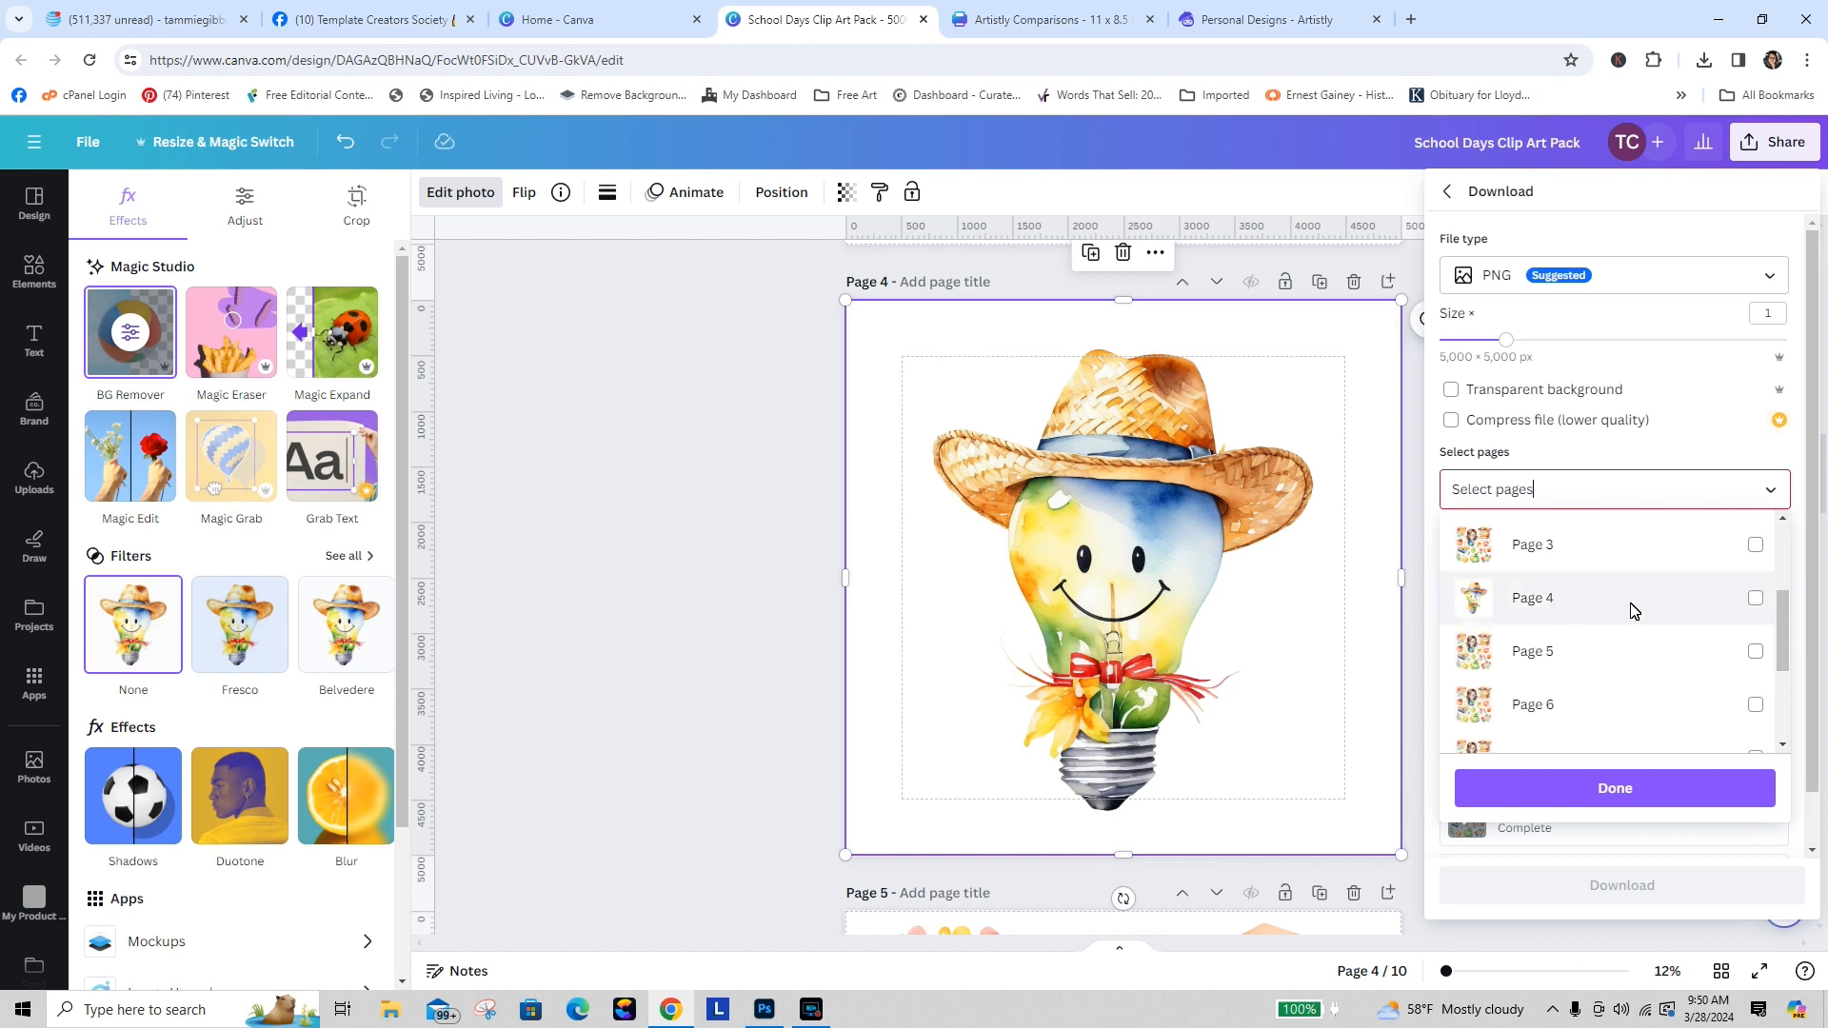
pyautogui.click(1753, 599)
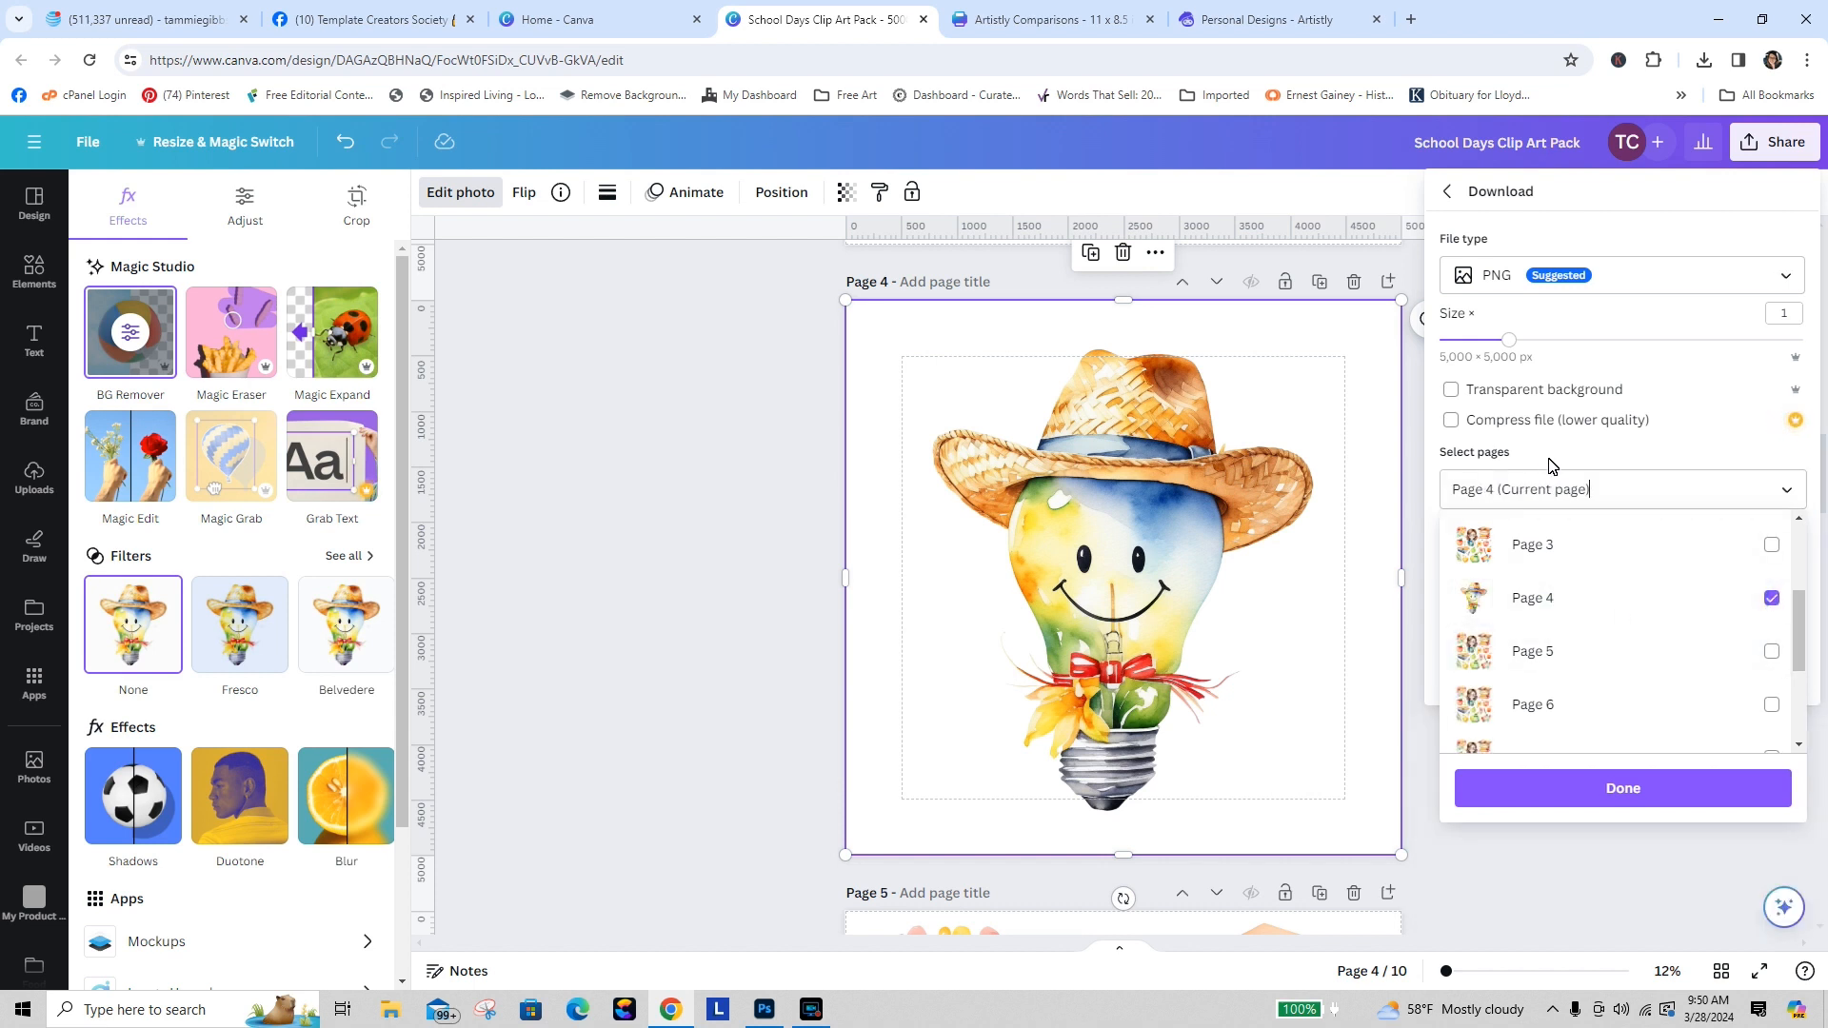
pyautogui.click(1451, 391)
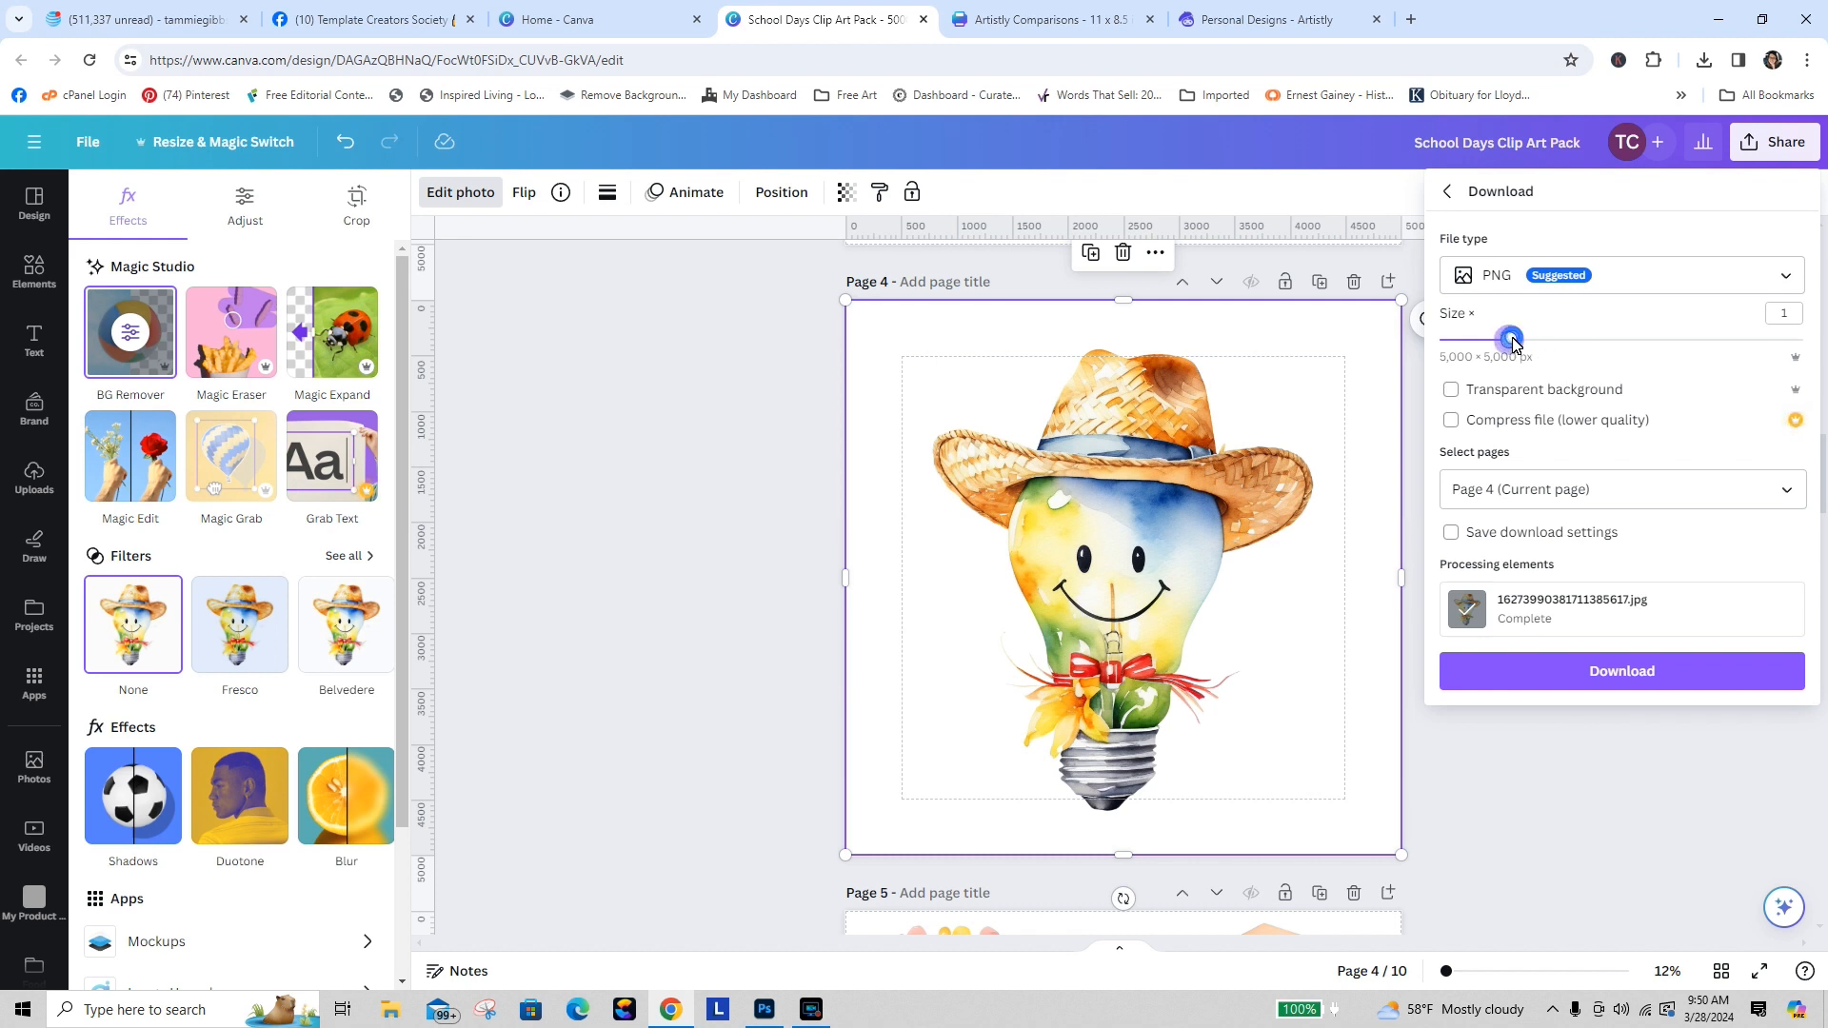
pyautogui.moveTo(1511, 342); pyautogui.dragTo(1807, 317)
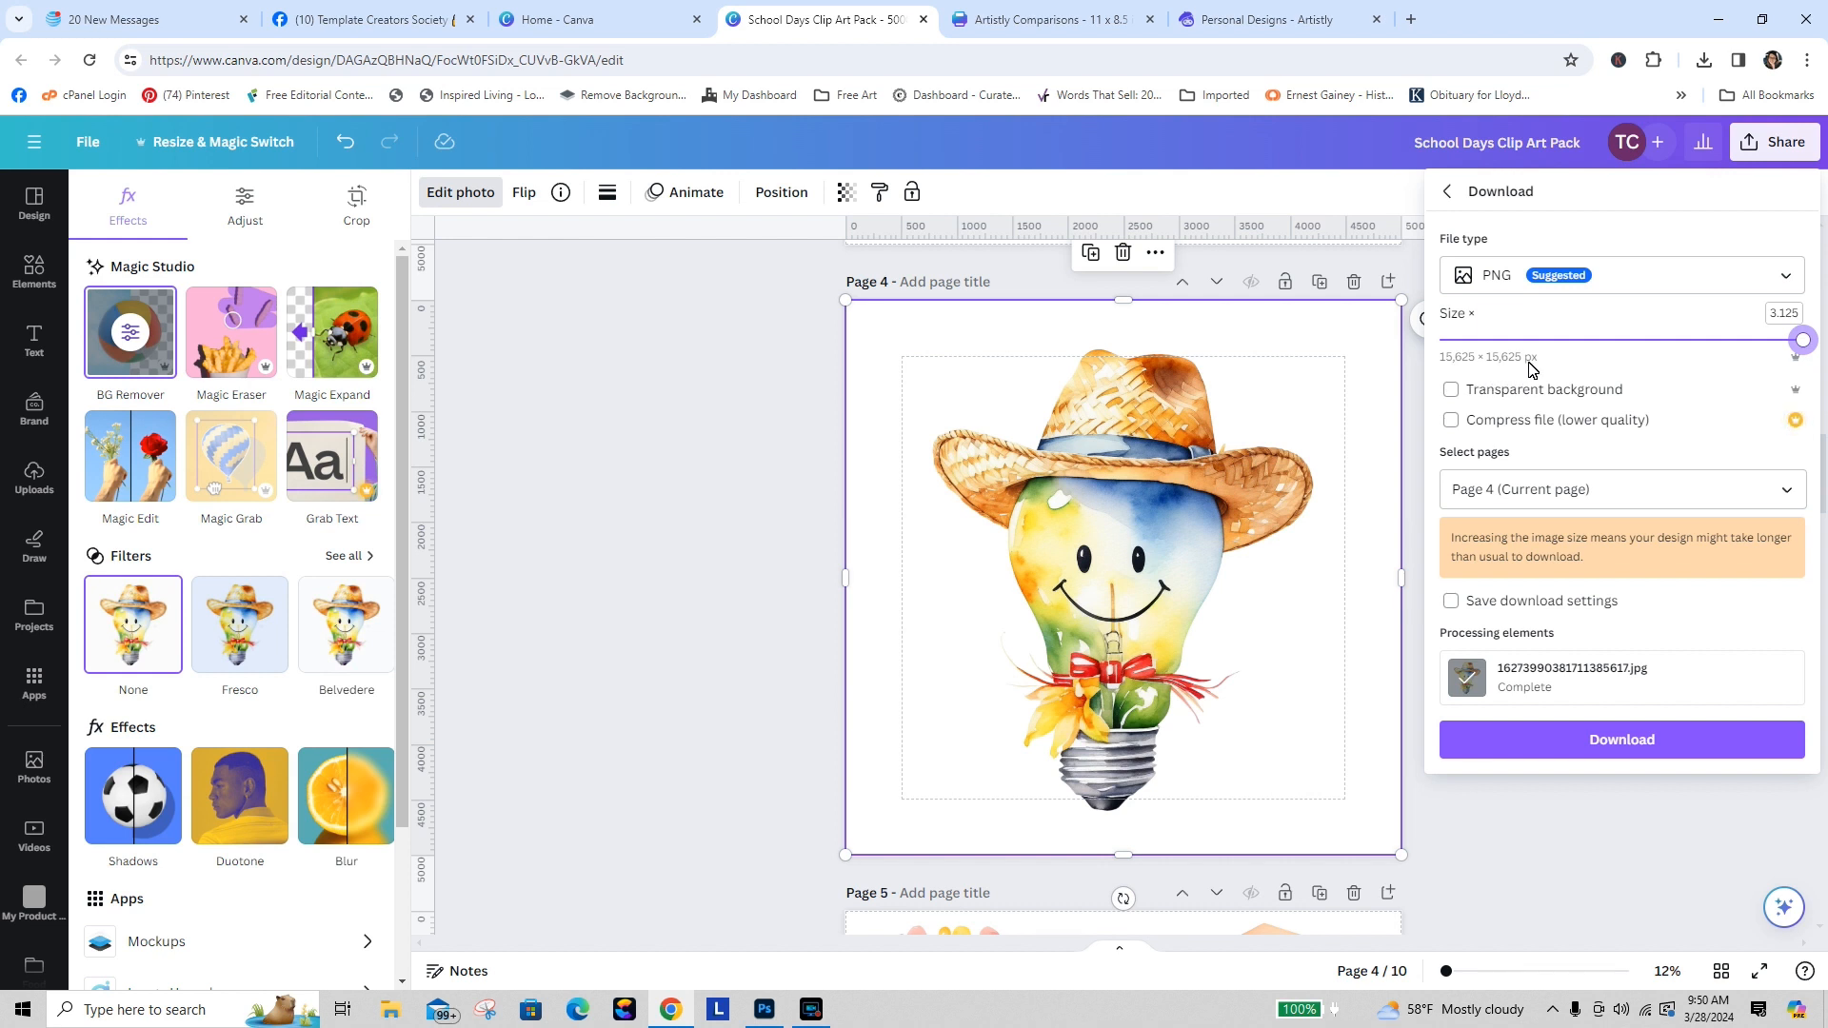
pyautogui.click(1632, 739)
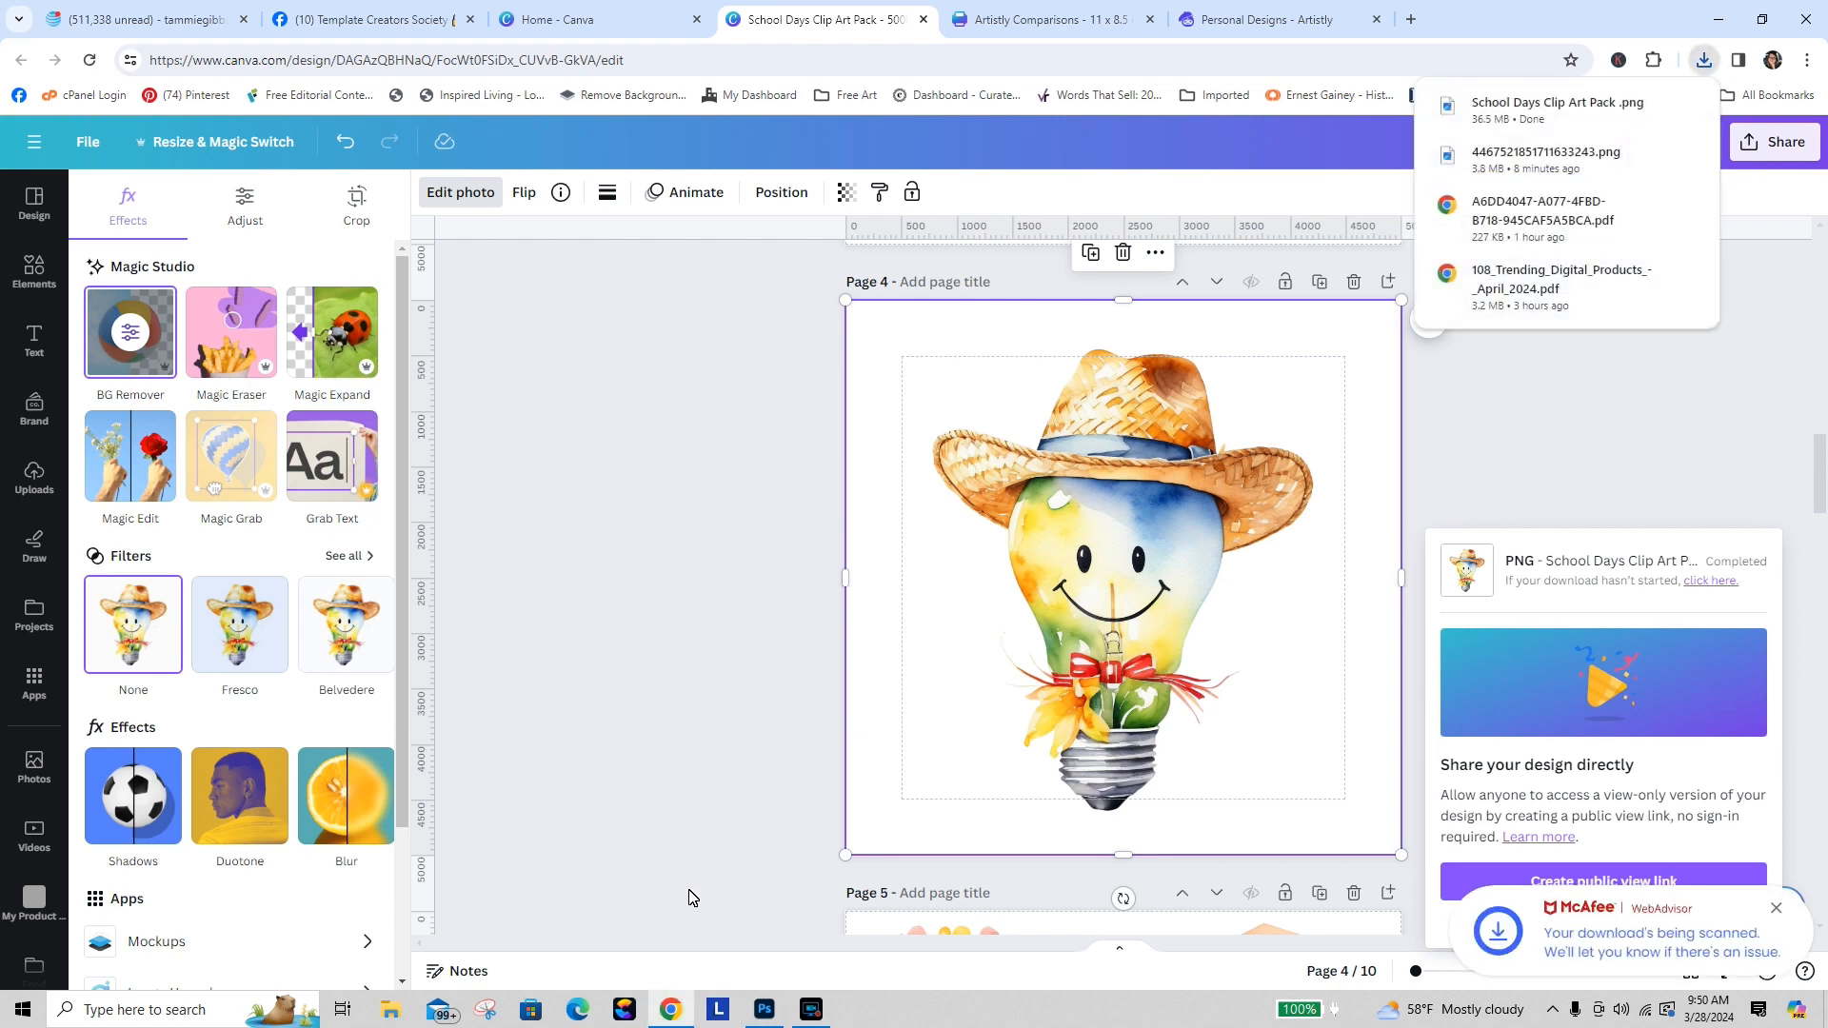
# Step: Switch to Photoshop and open the downloaded School Days Clip Art Pack PNG from Downloads
pyautogui.click(762, 1011)
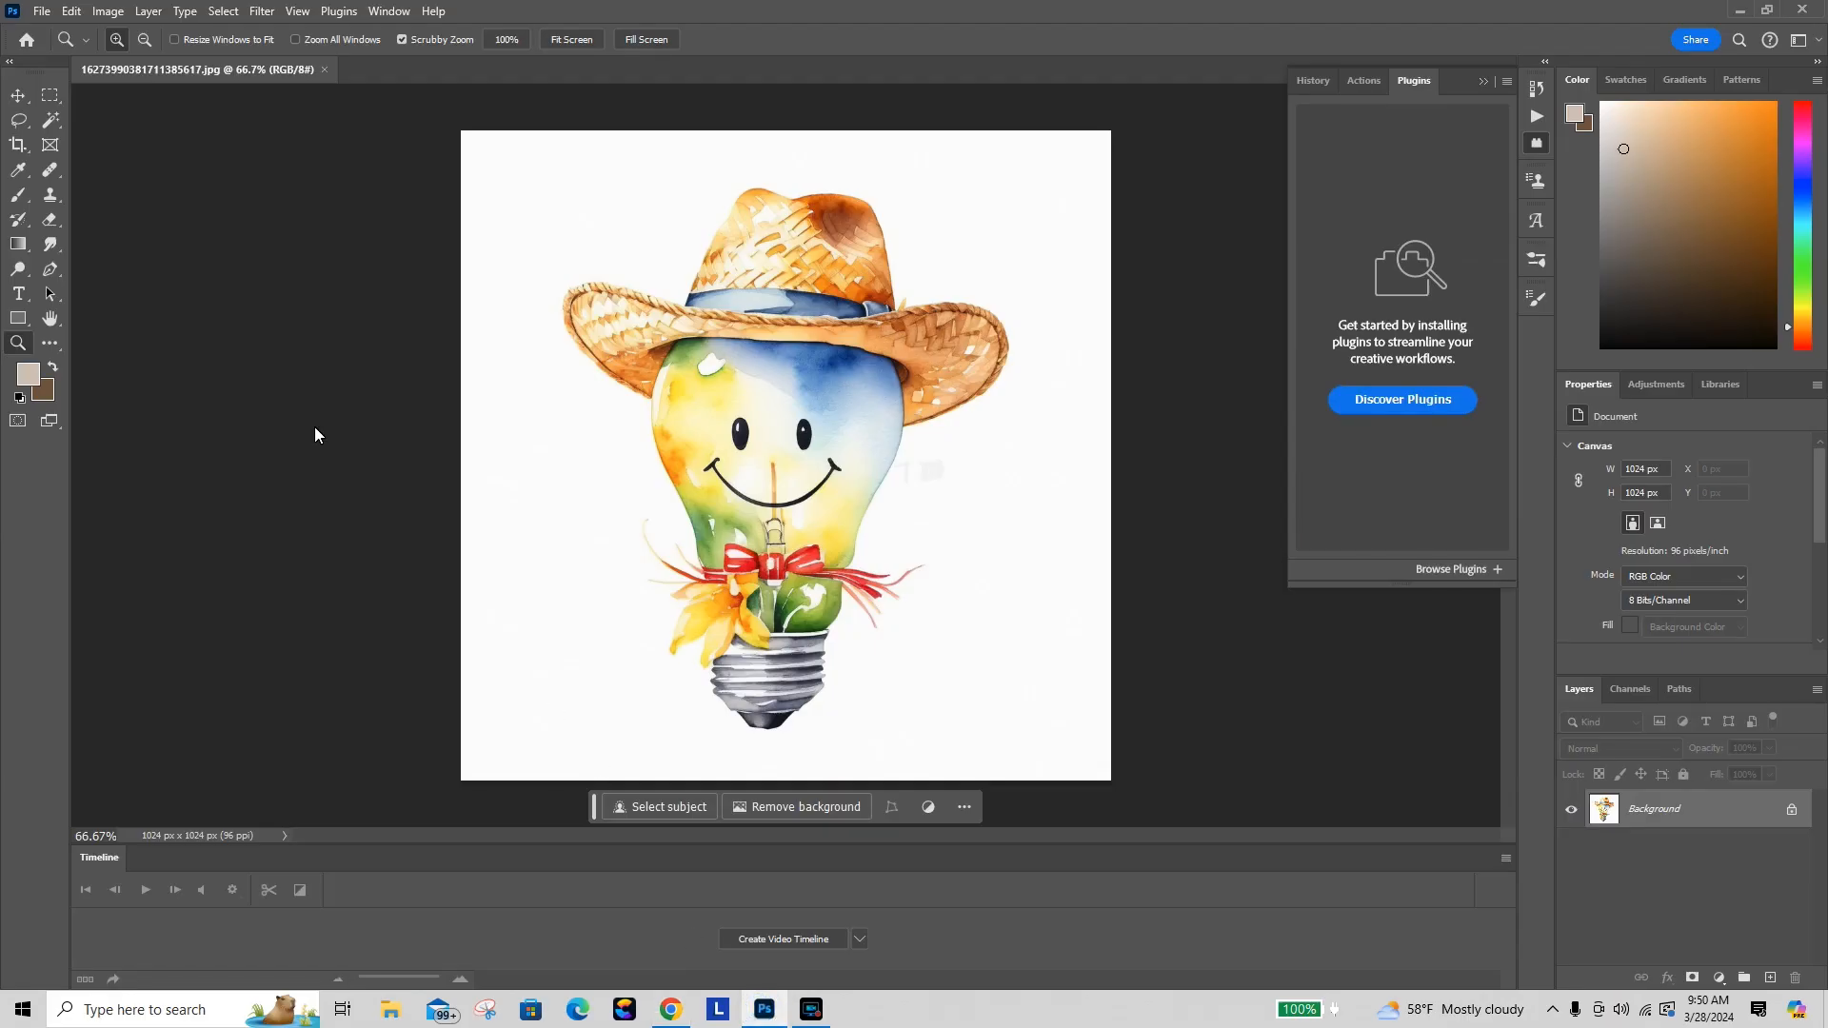
pyautogui.click(42, 11)
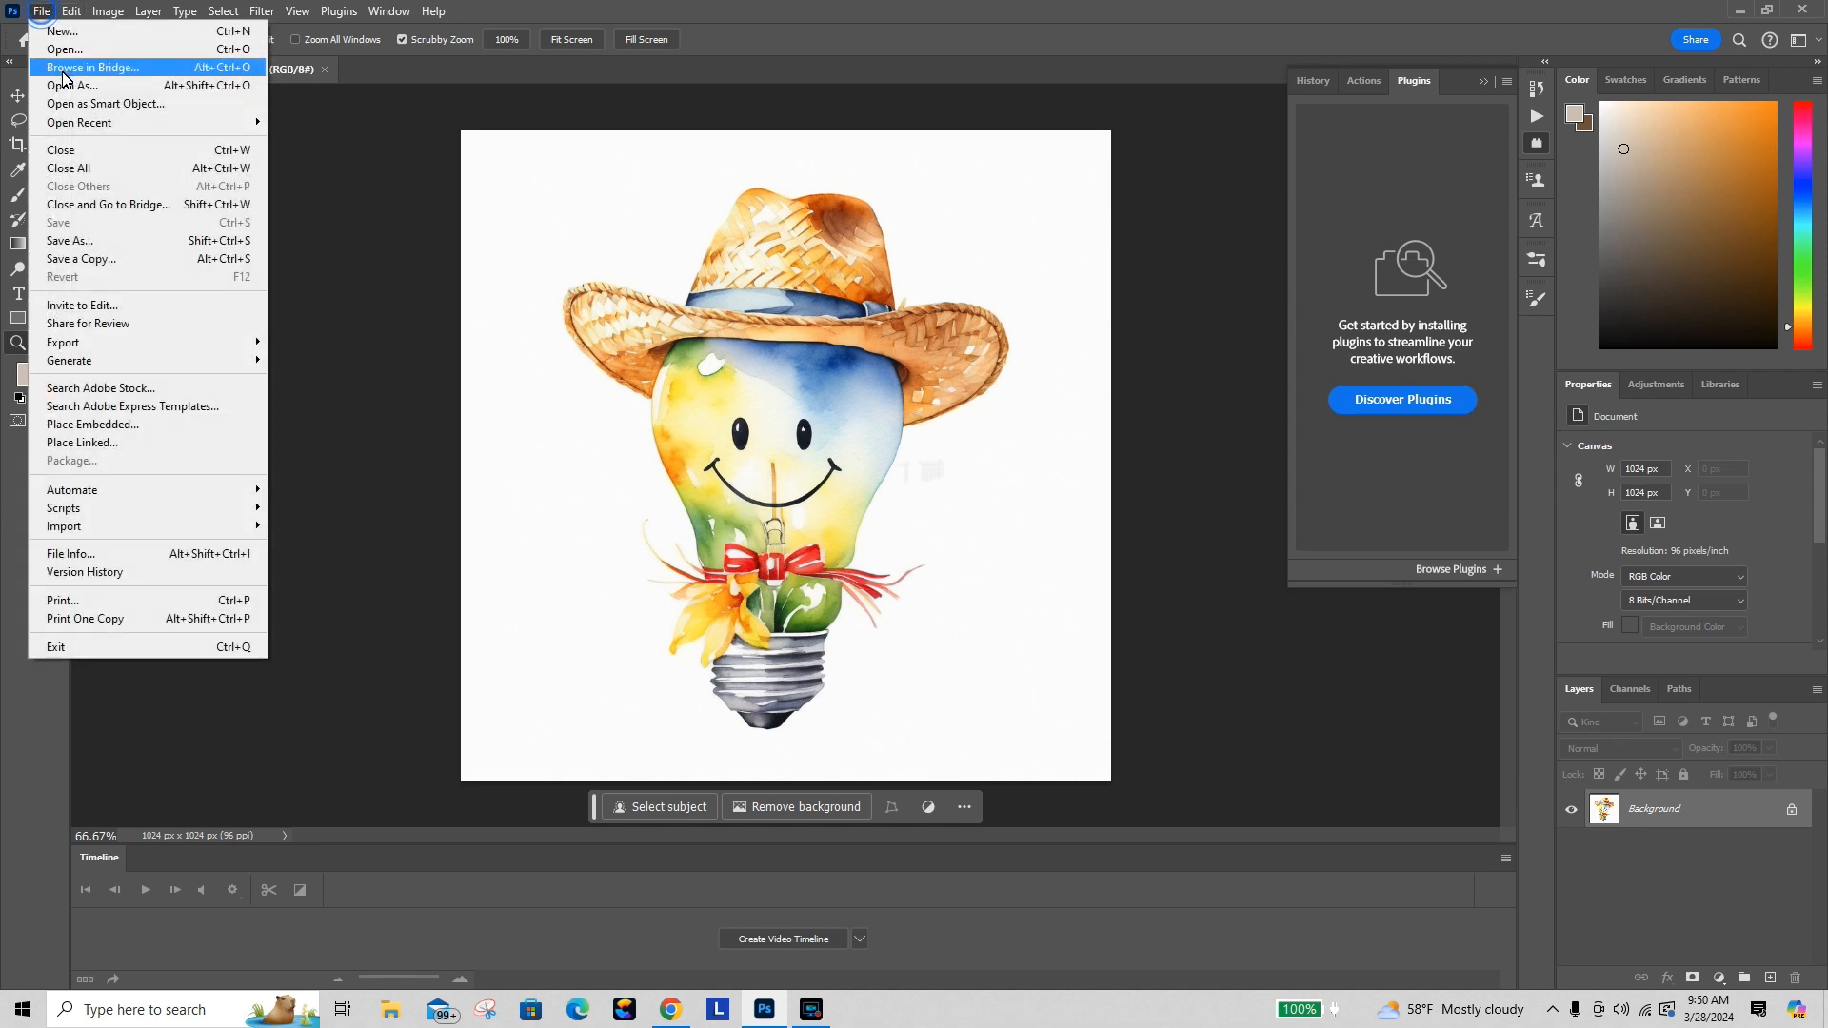
pyautogui.click(64, 51)
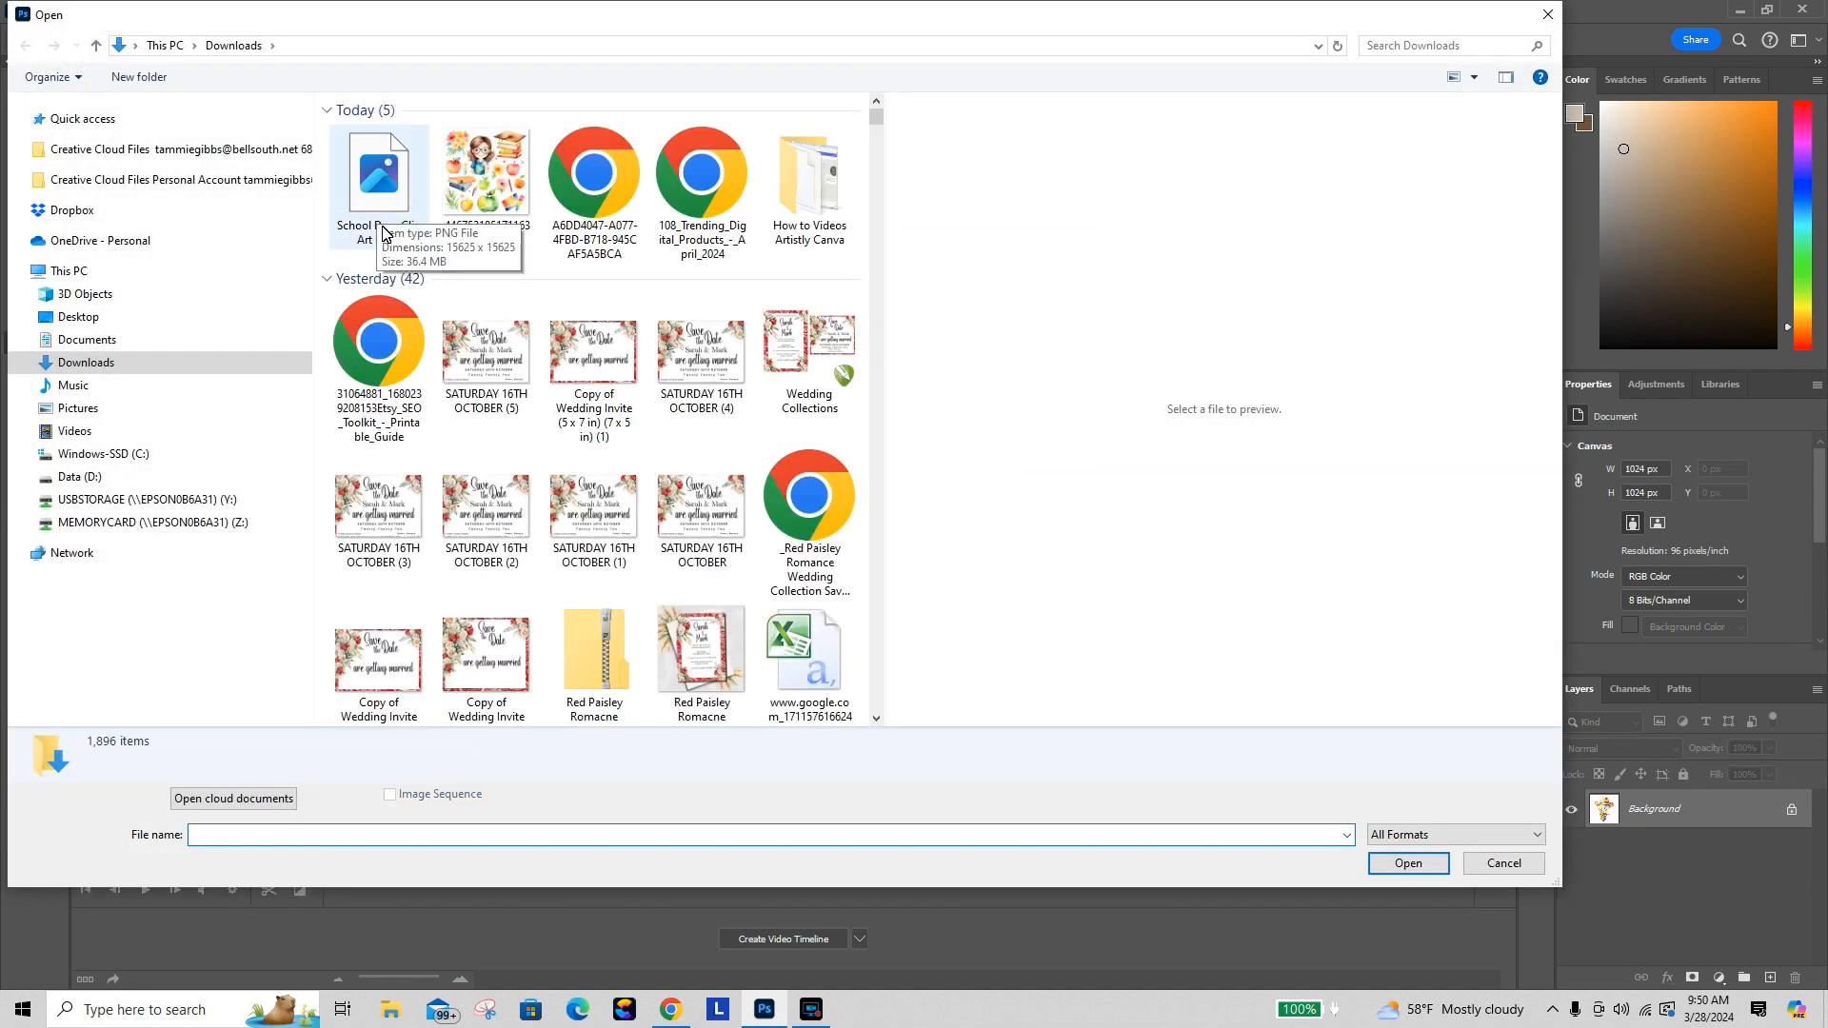
pyautogui.click(399, 254)
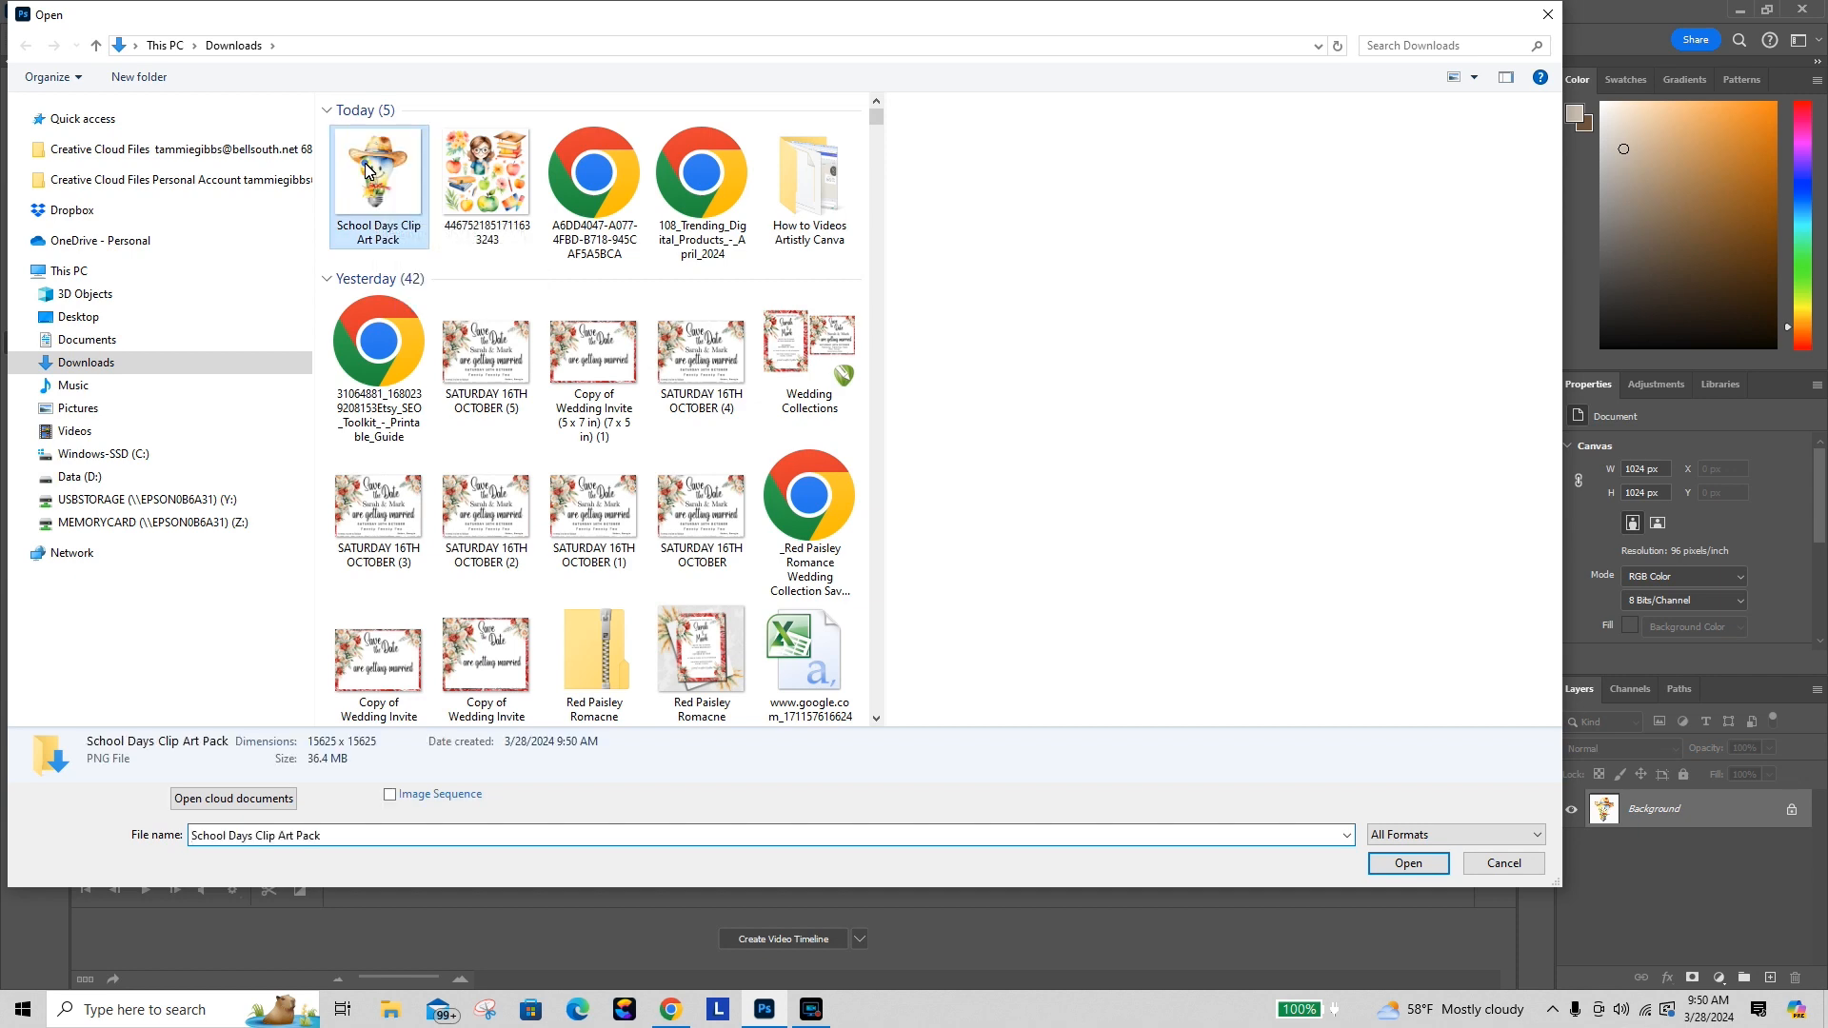
pyautogui.click(1439, 865)
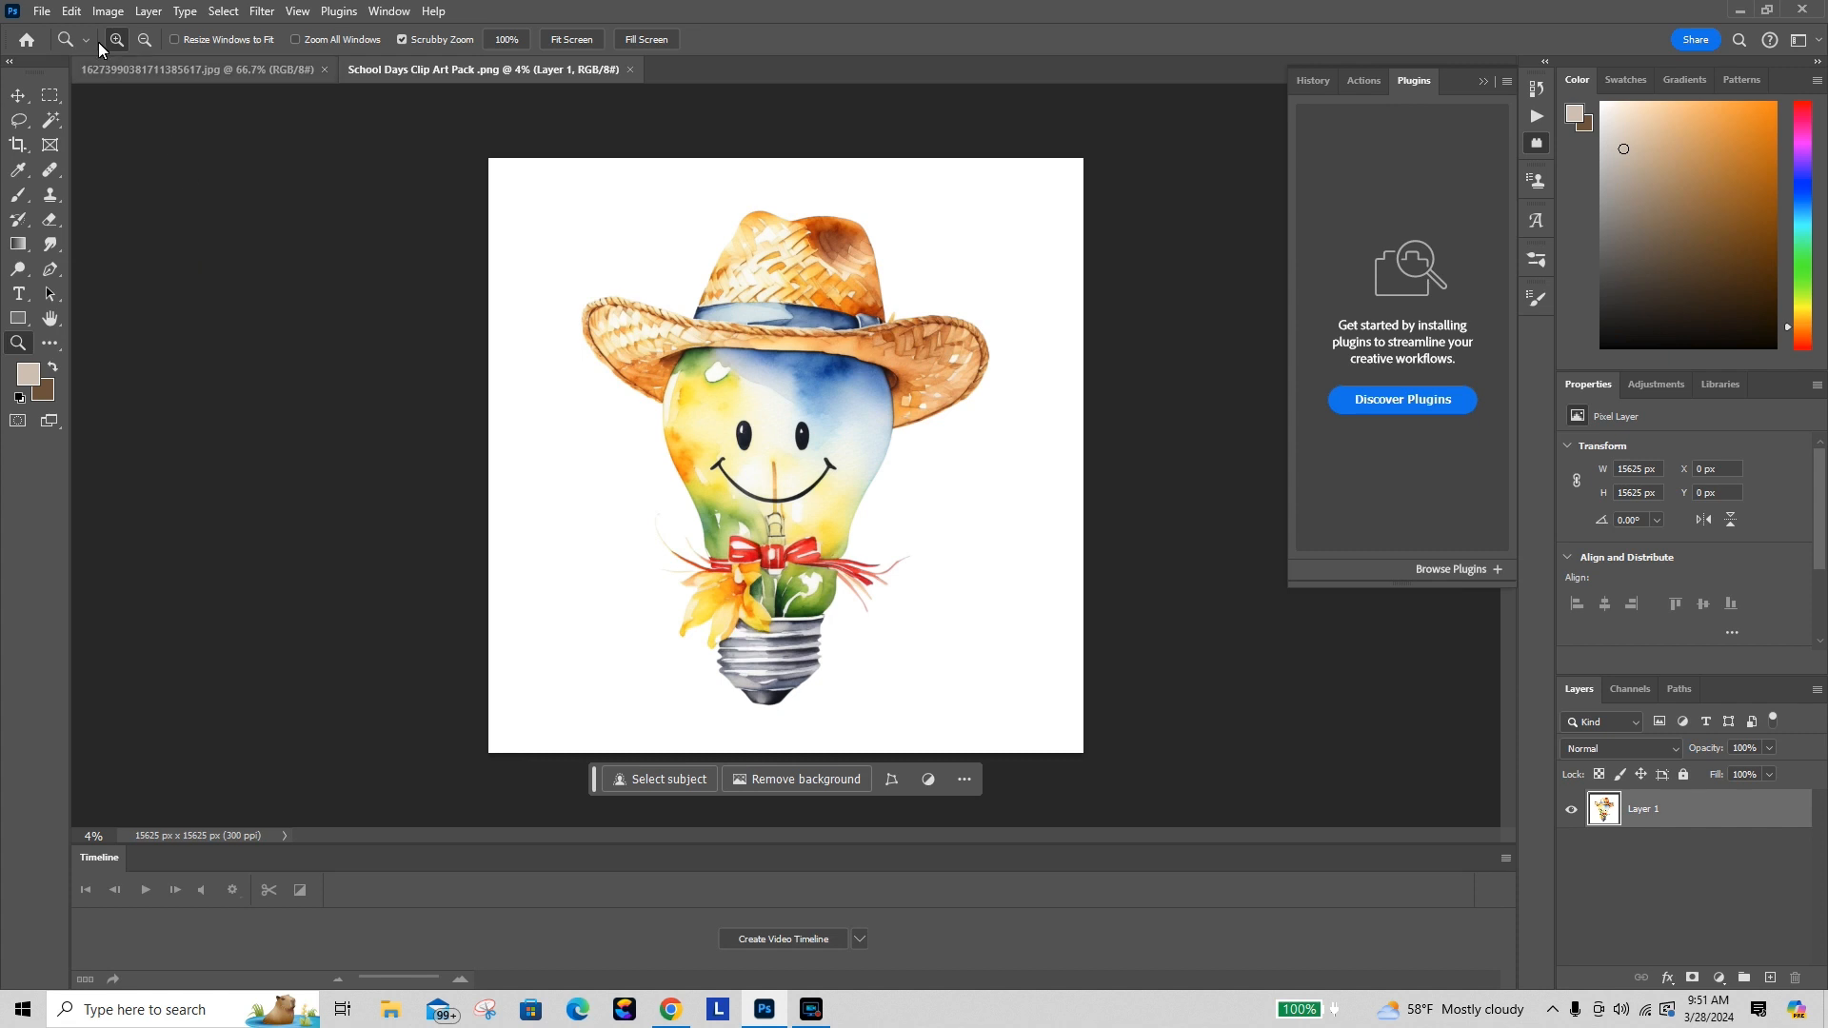
# Step: Check the downloaded image's dimensions in the Image Size dialog, then fit the view on screen
pyautogui.click(108, 13)
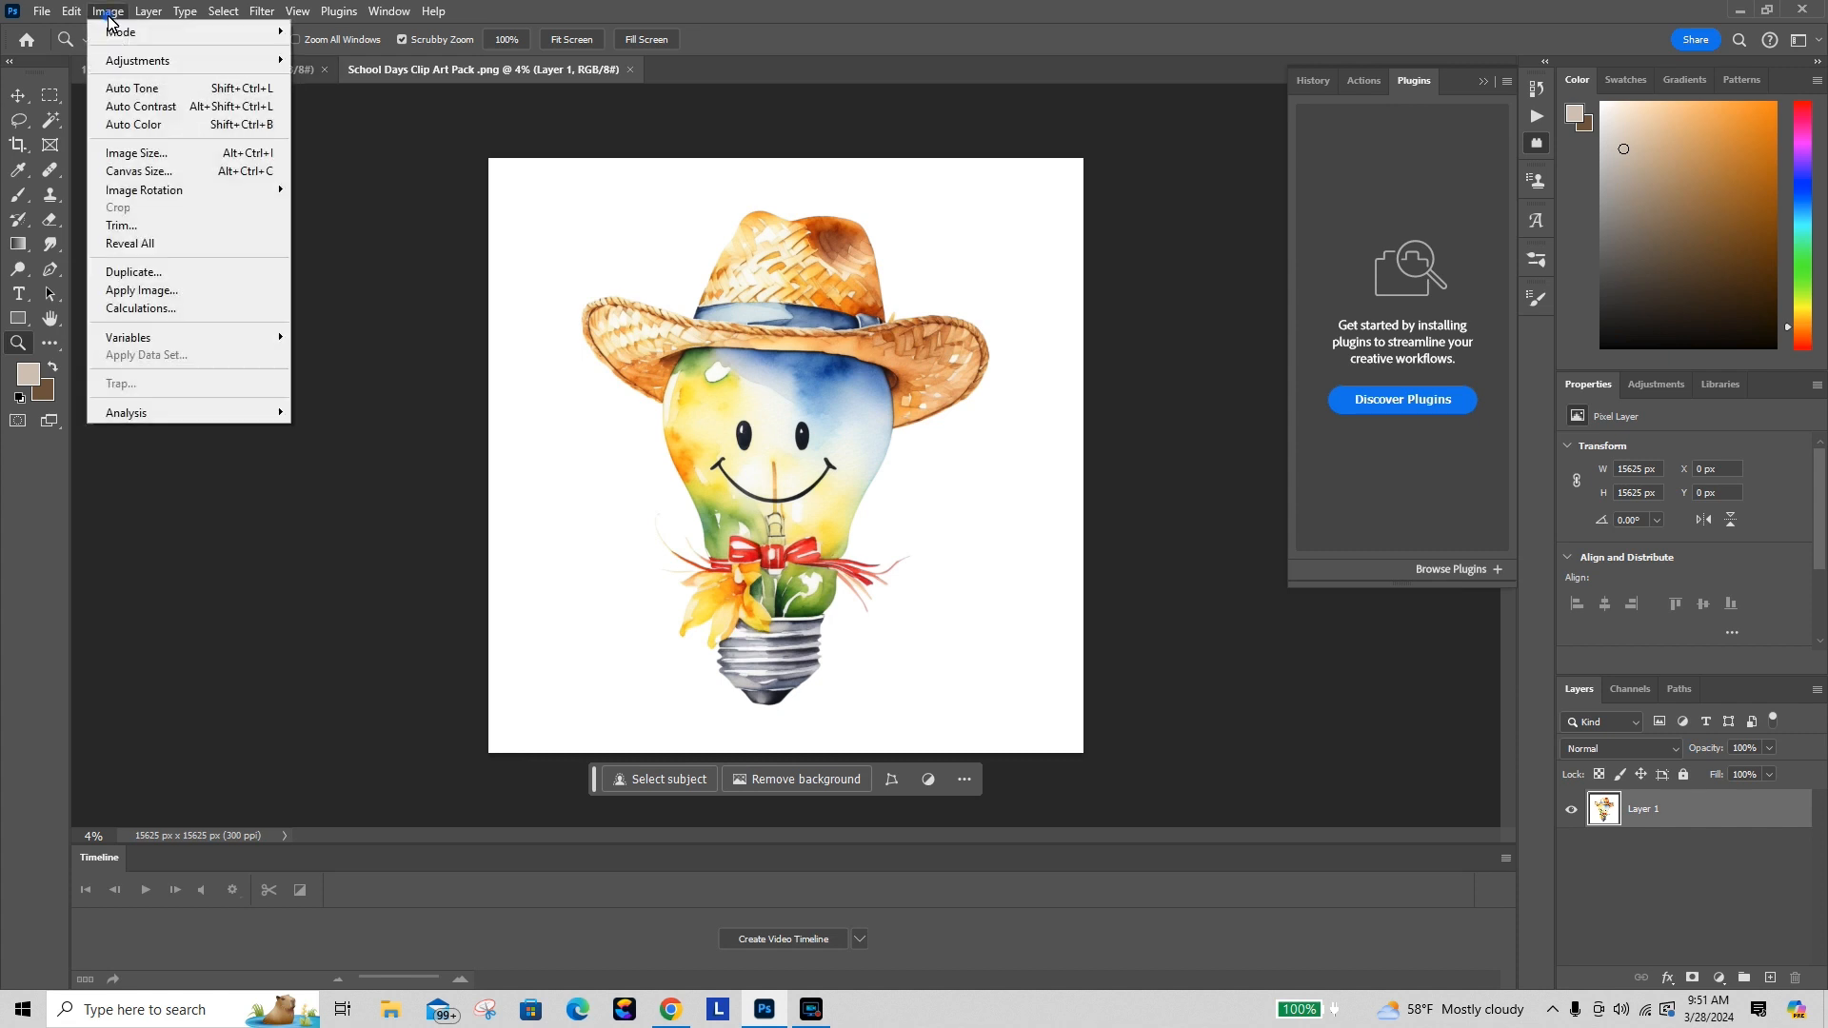
pyautogui.click(147, 154)
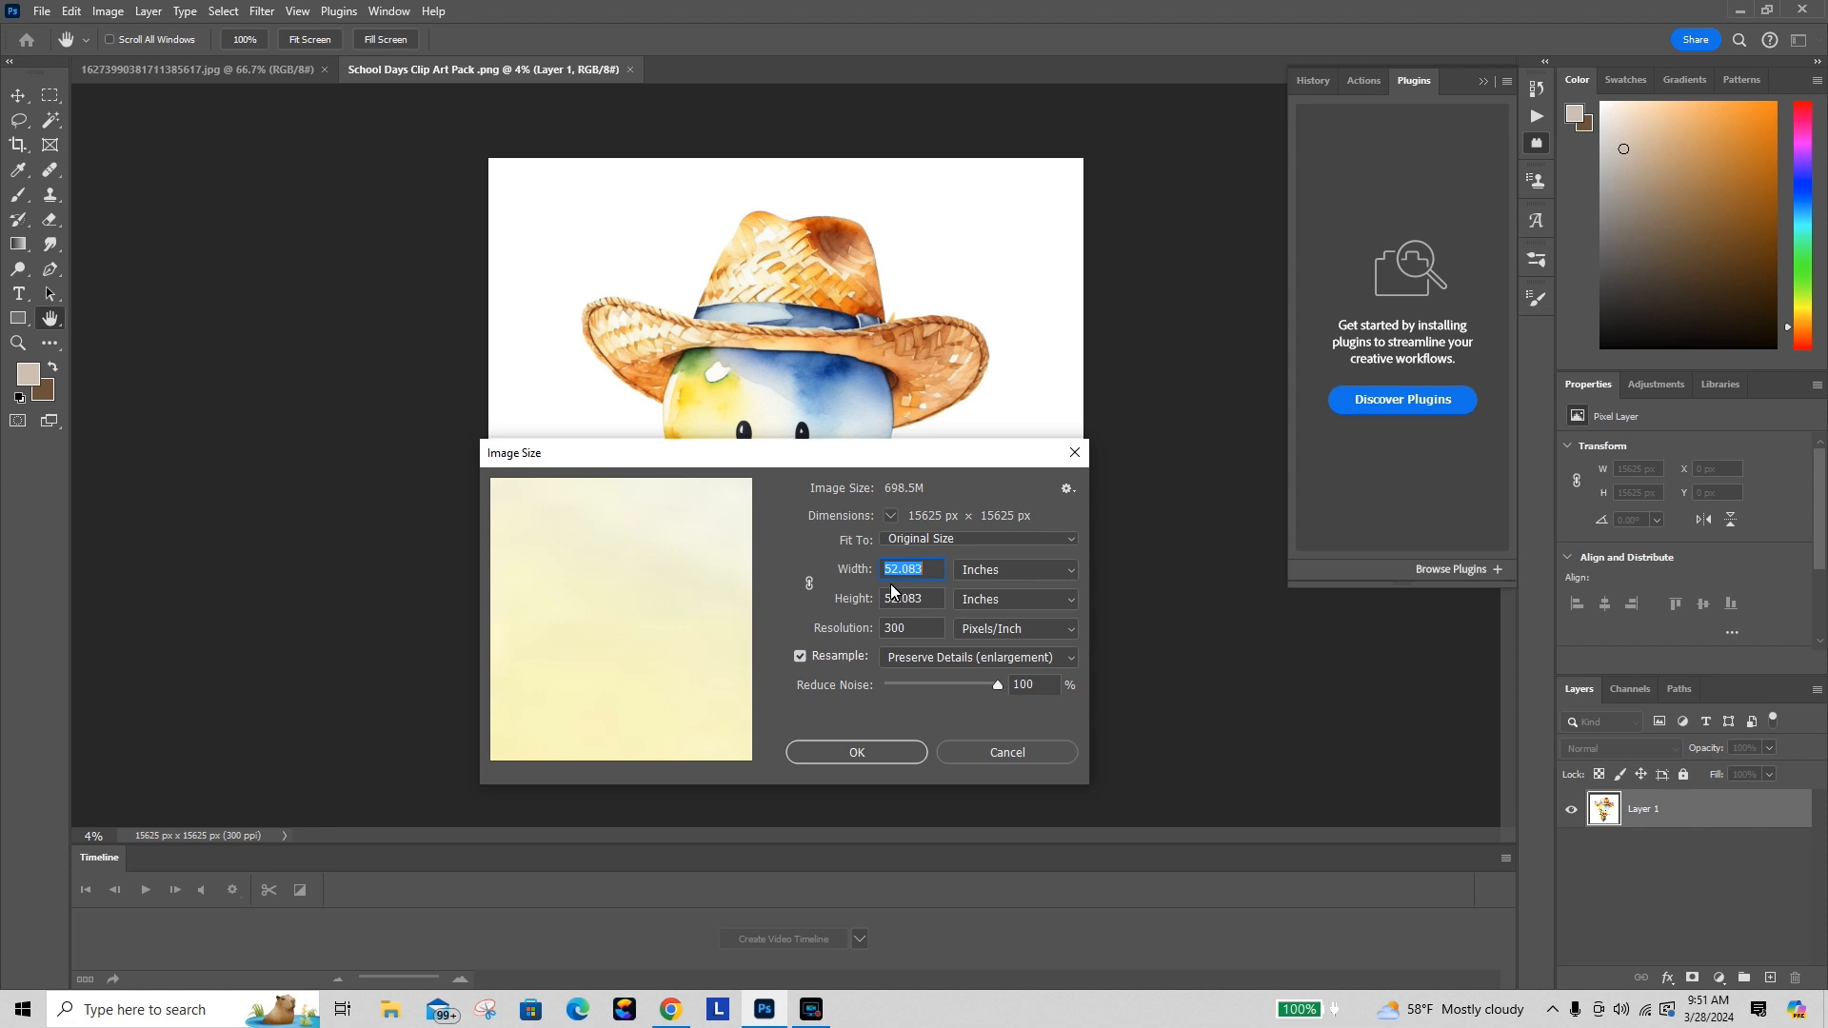
pyautogui.click(873, 751)
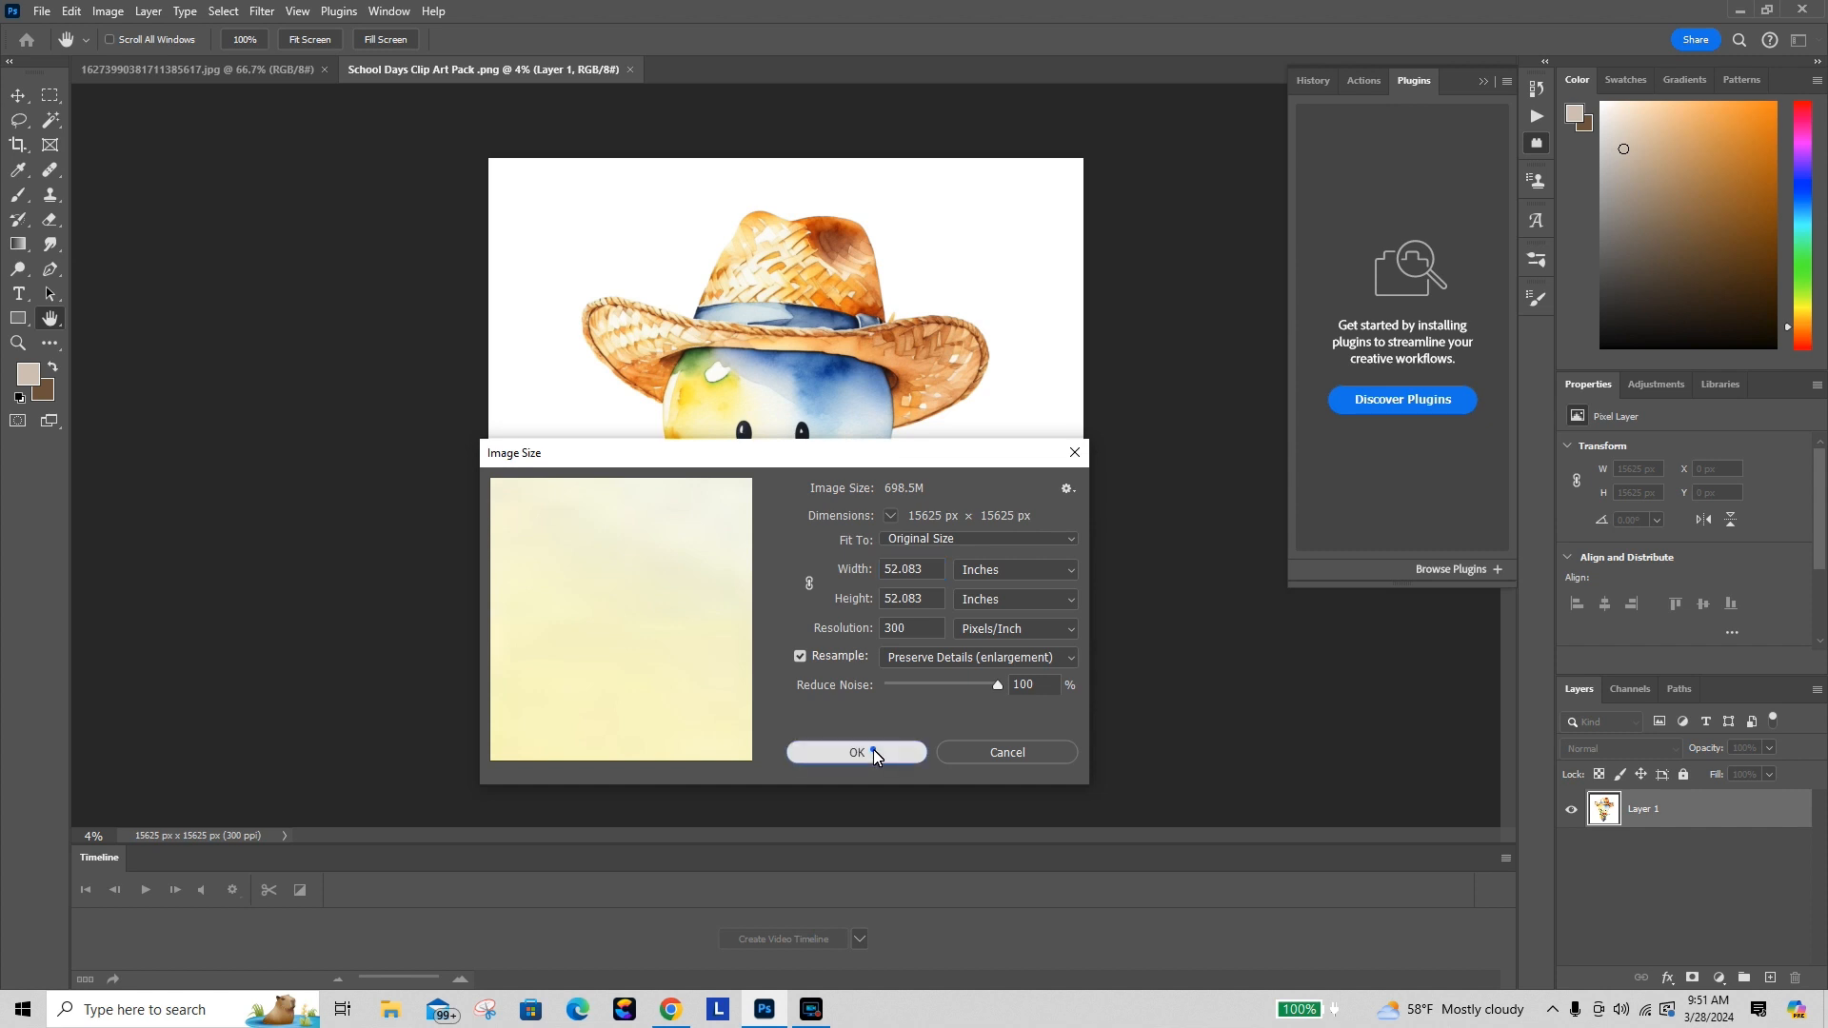
pyautogui.moveTo(774, 537); pyautogui.dragTo(806, 497)
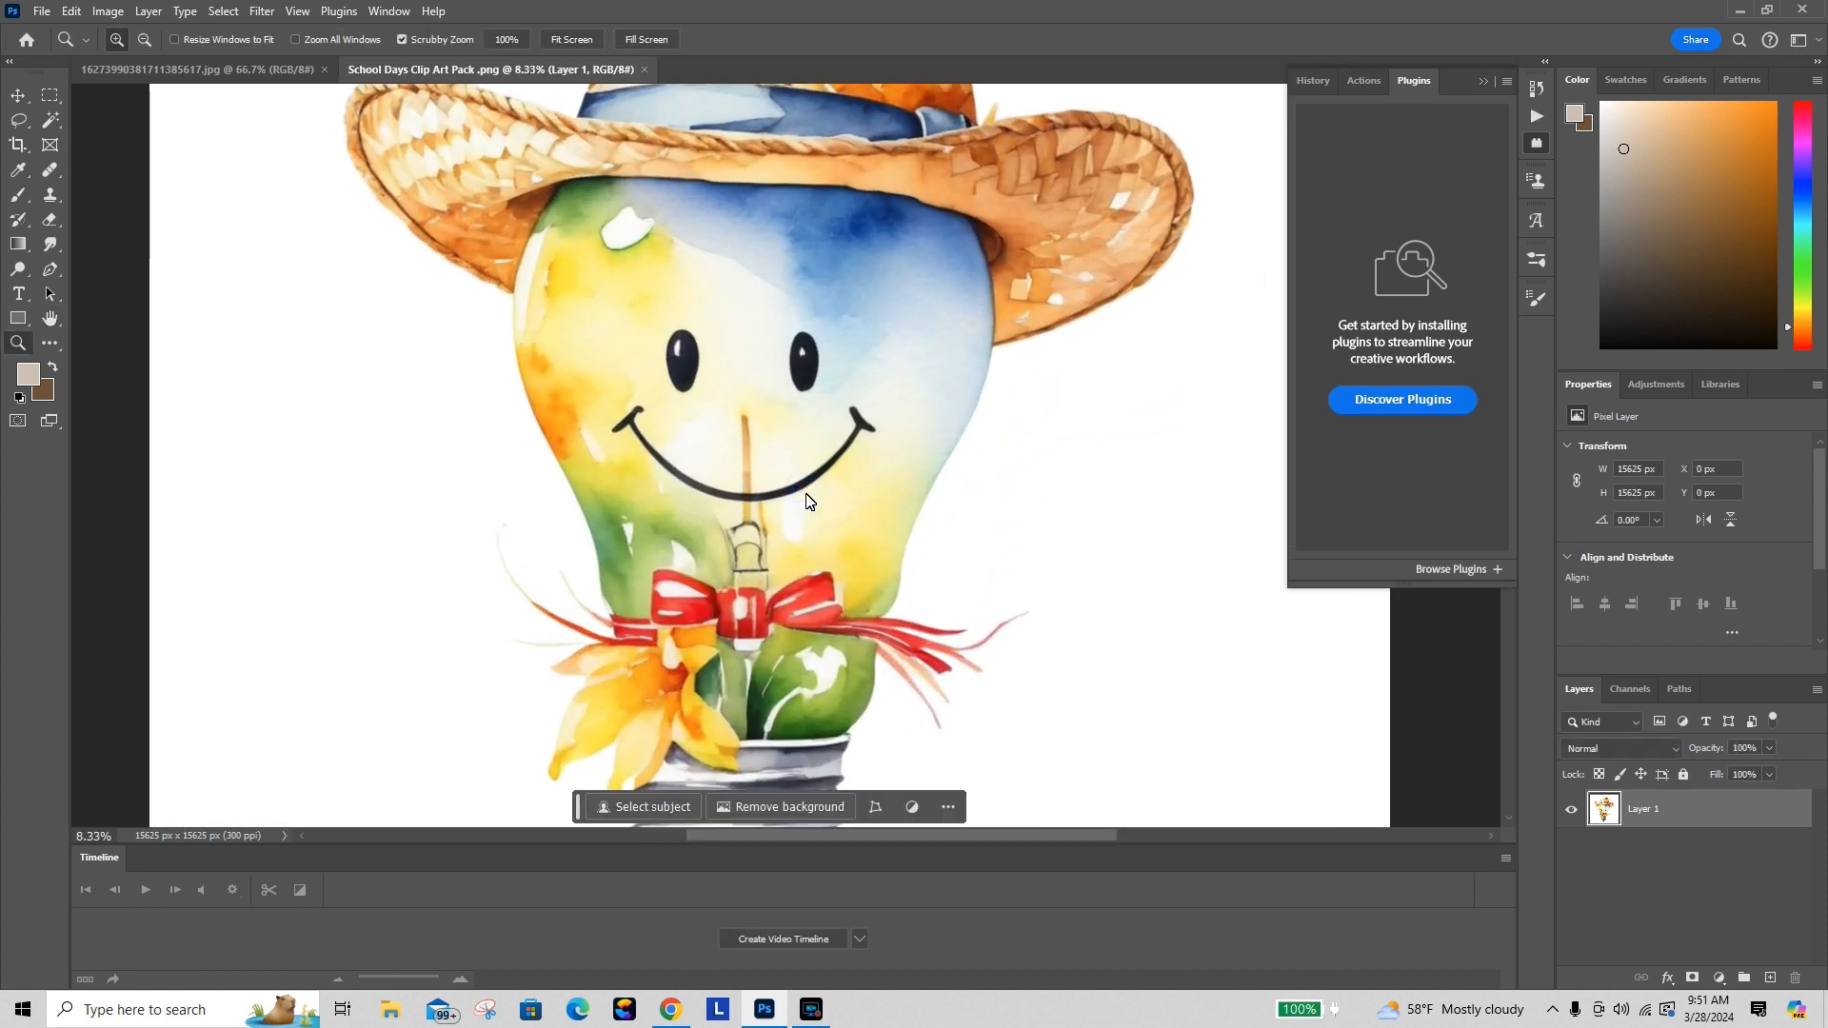
pyautogui.rightClick(633, 428)
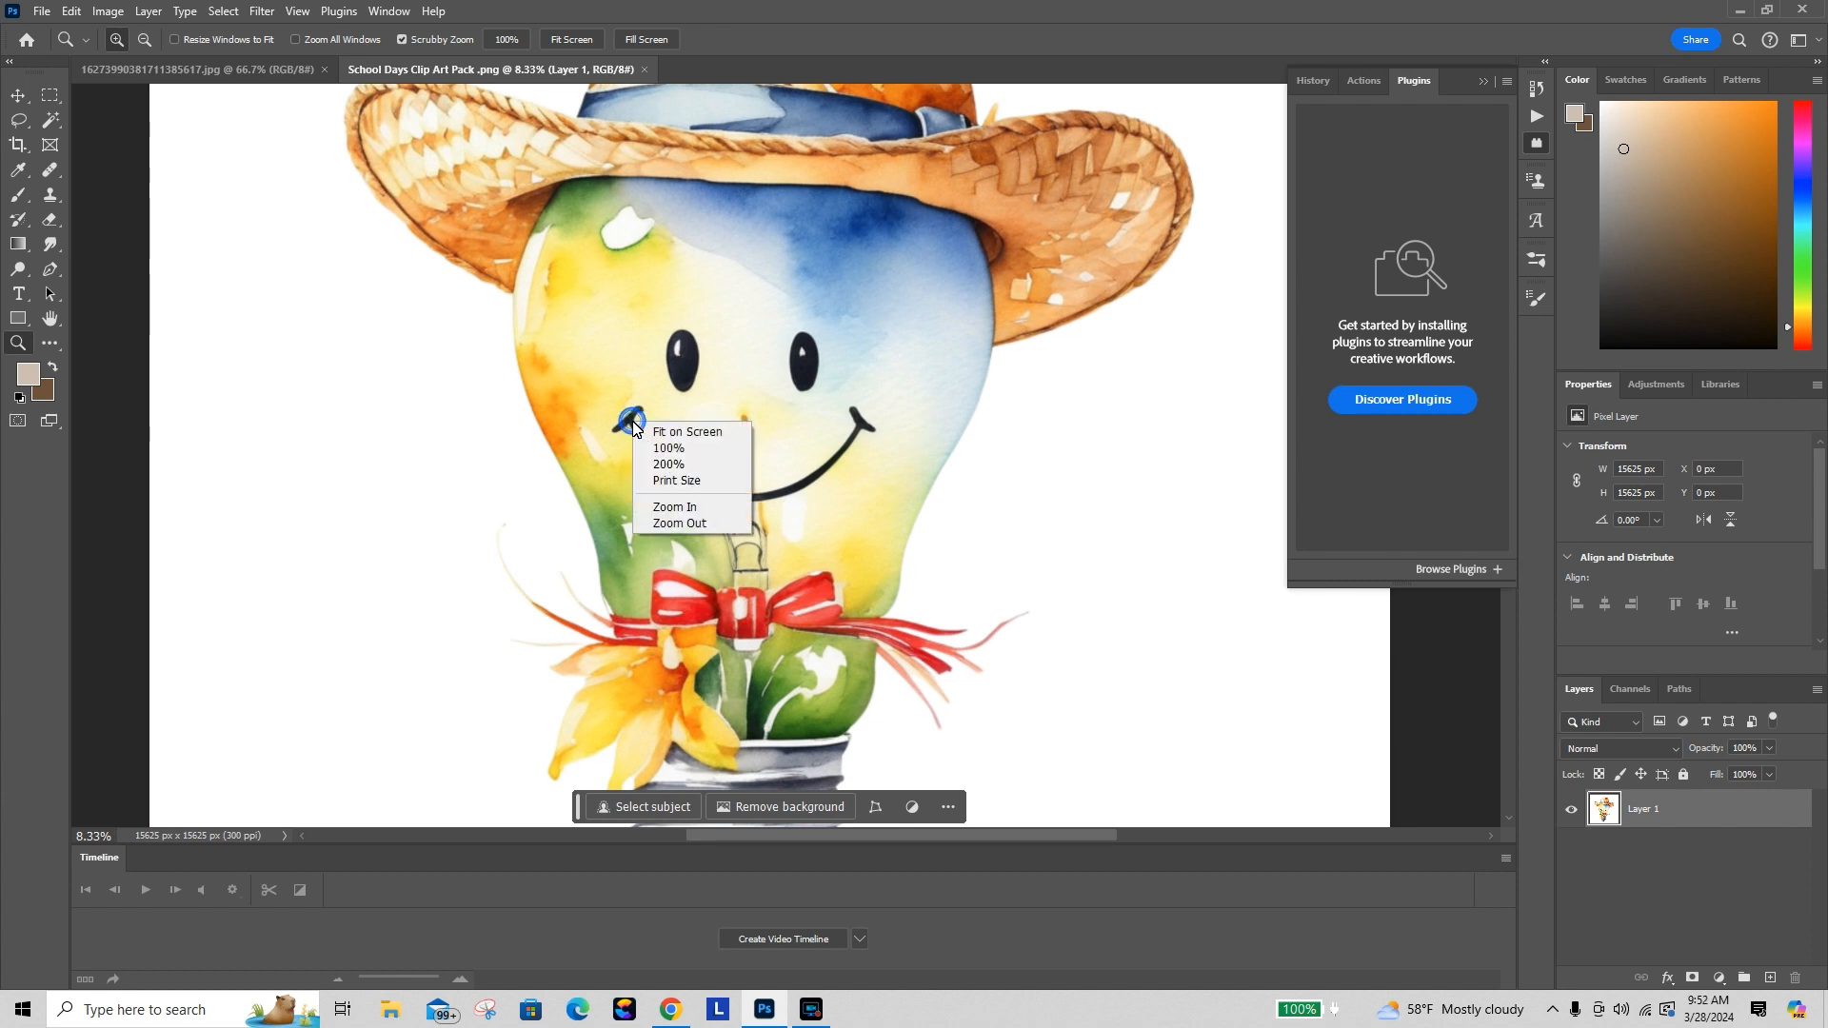
pyautogui.click(683, 438)
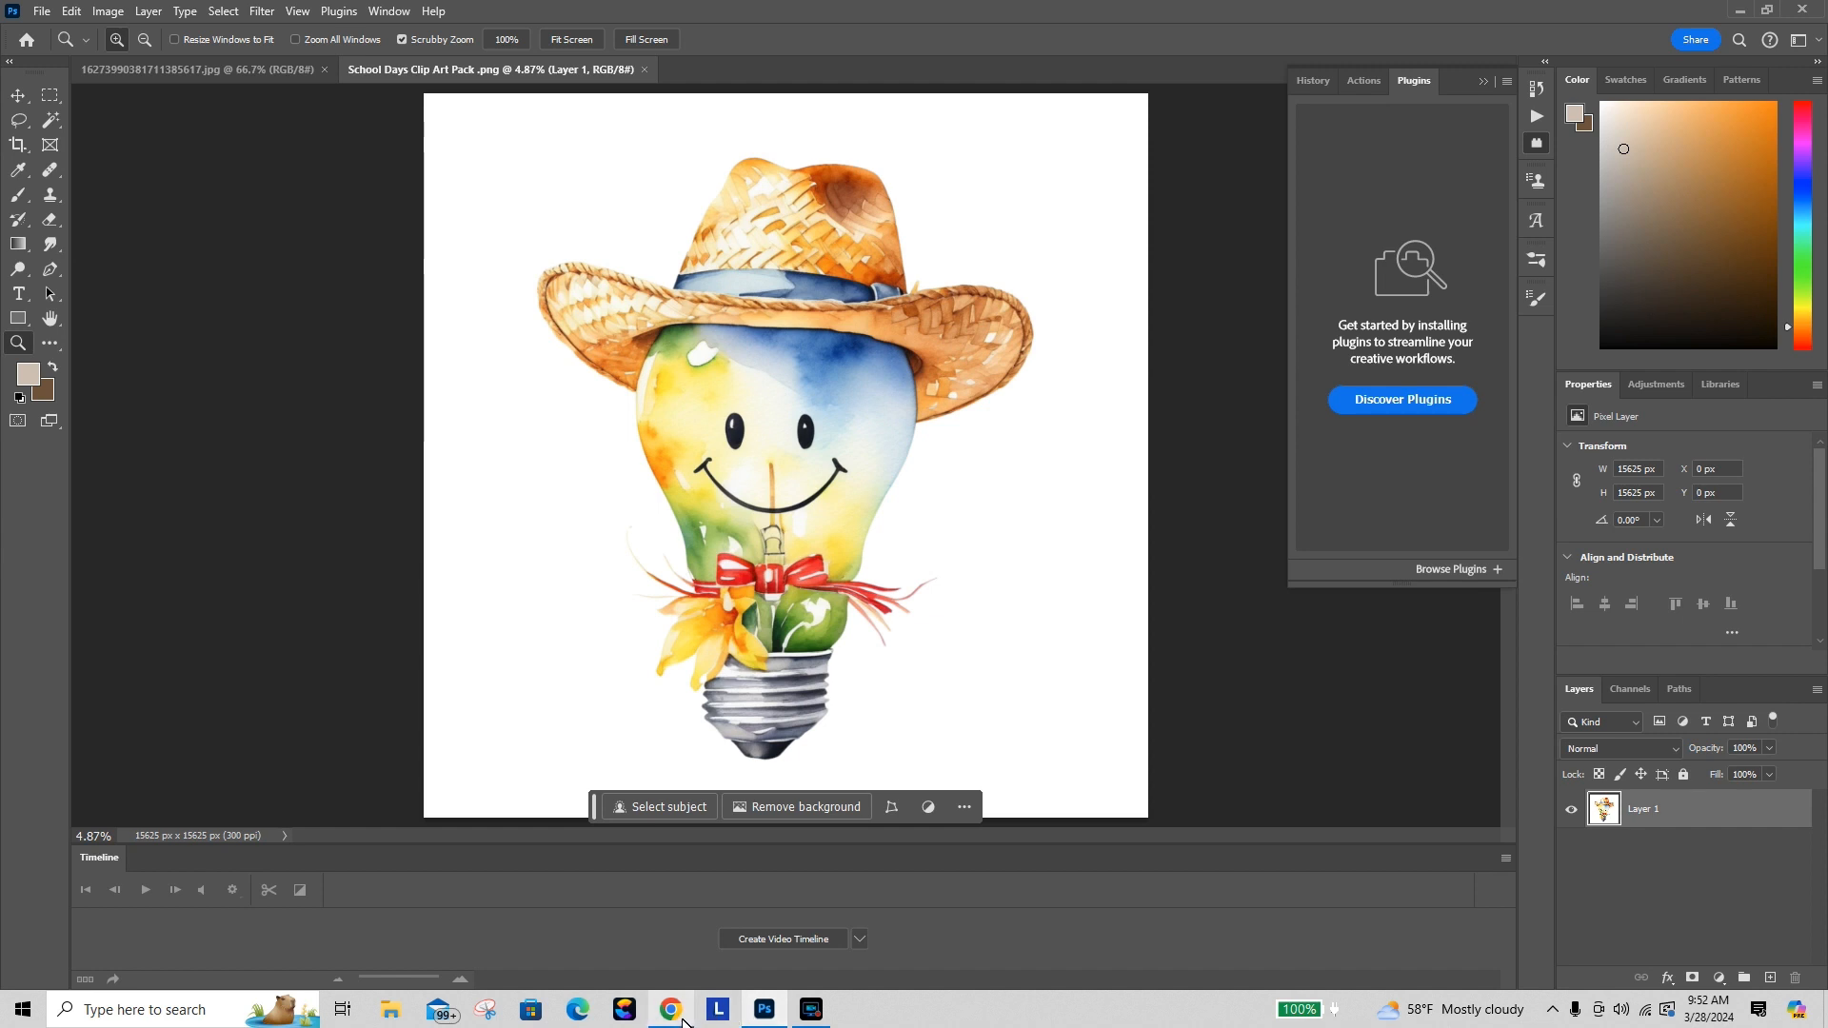
# Step: Return to Canva and set up a new PNG download limited to page 4 only
pyautogui.moveTo(671, 1009)
pyautogui.click(672, 945)
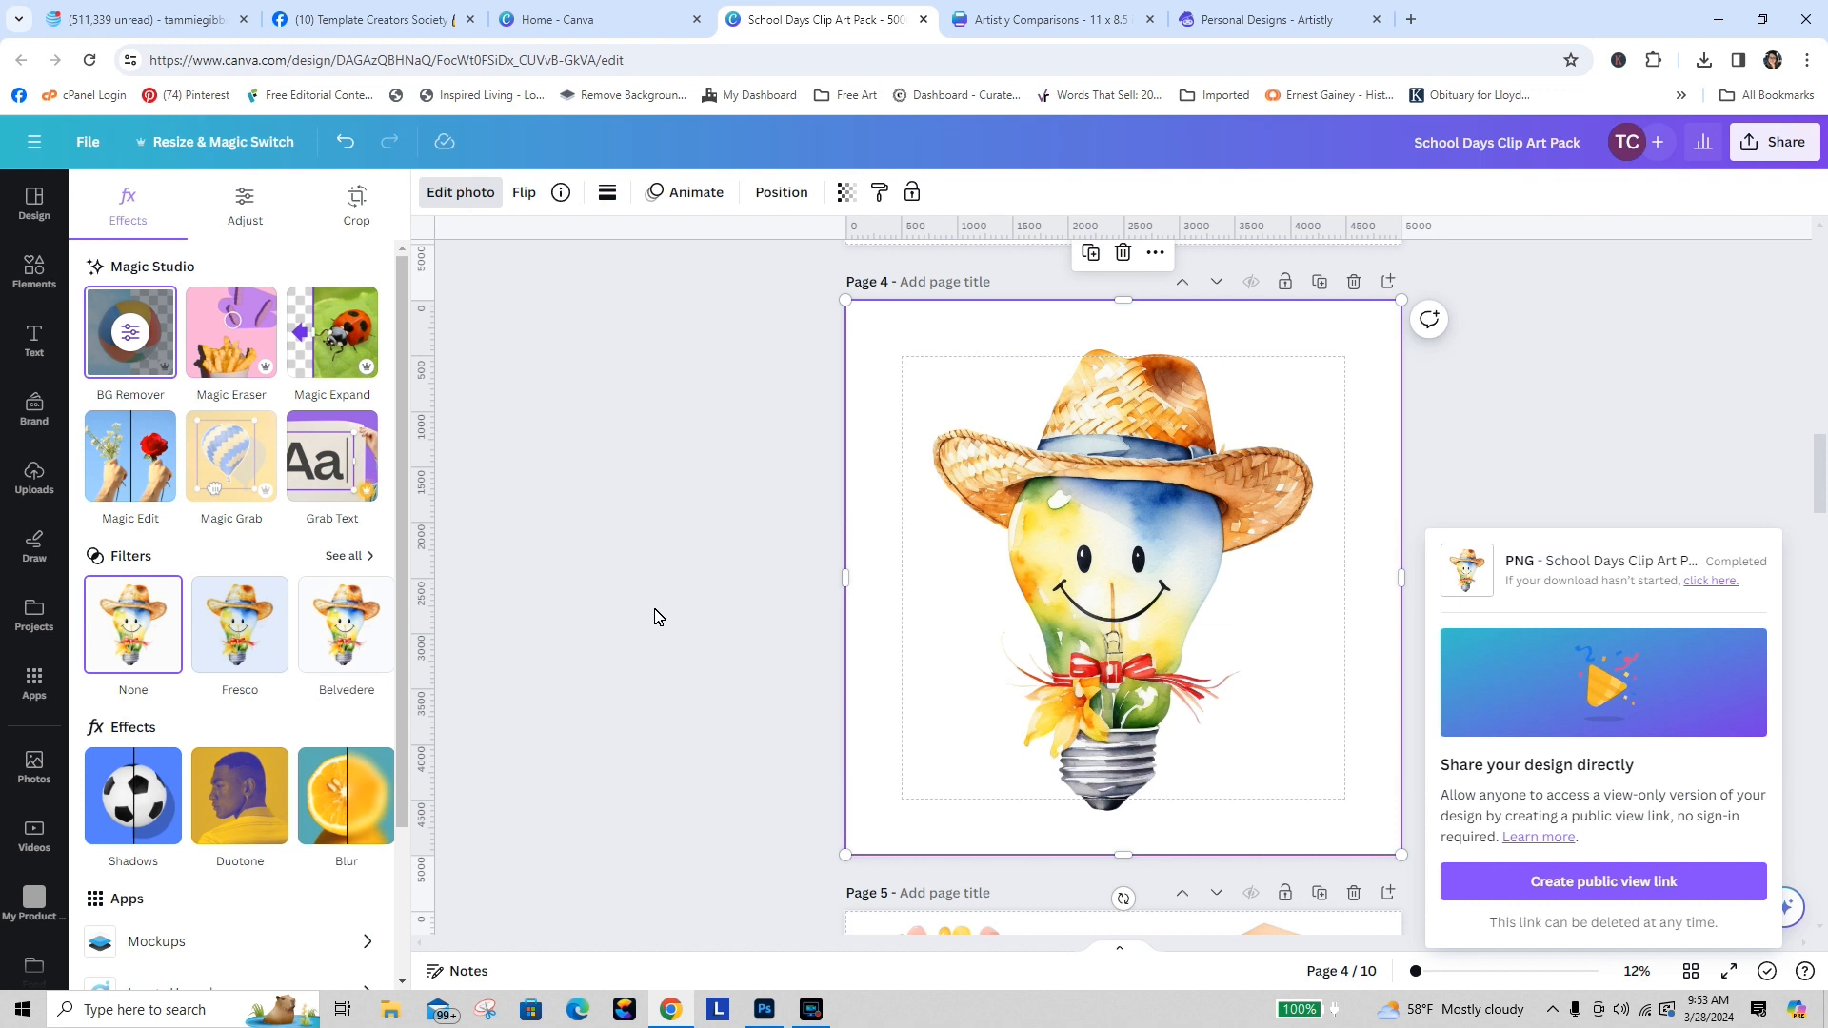
pyautogui.click(1533, 421)
pyautogui.click(1776, 152)
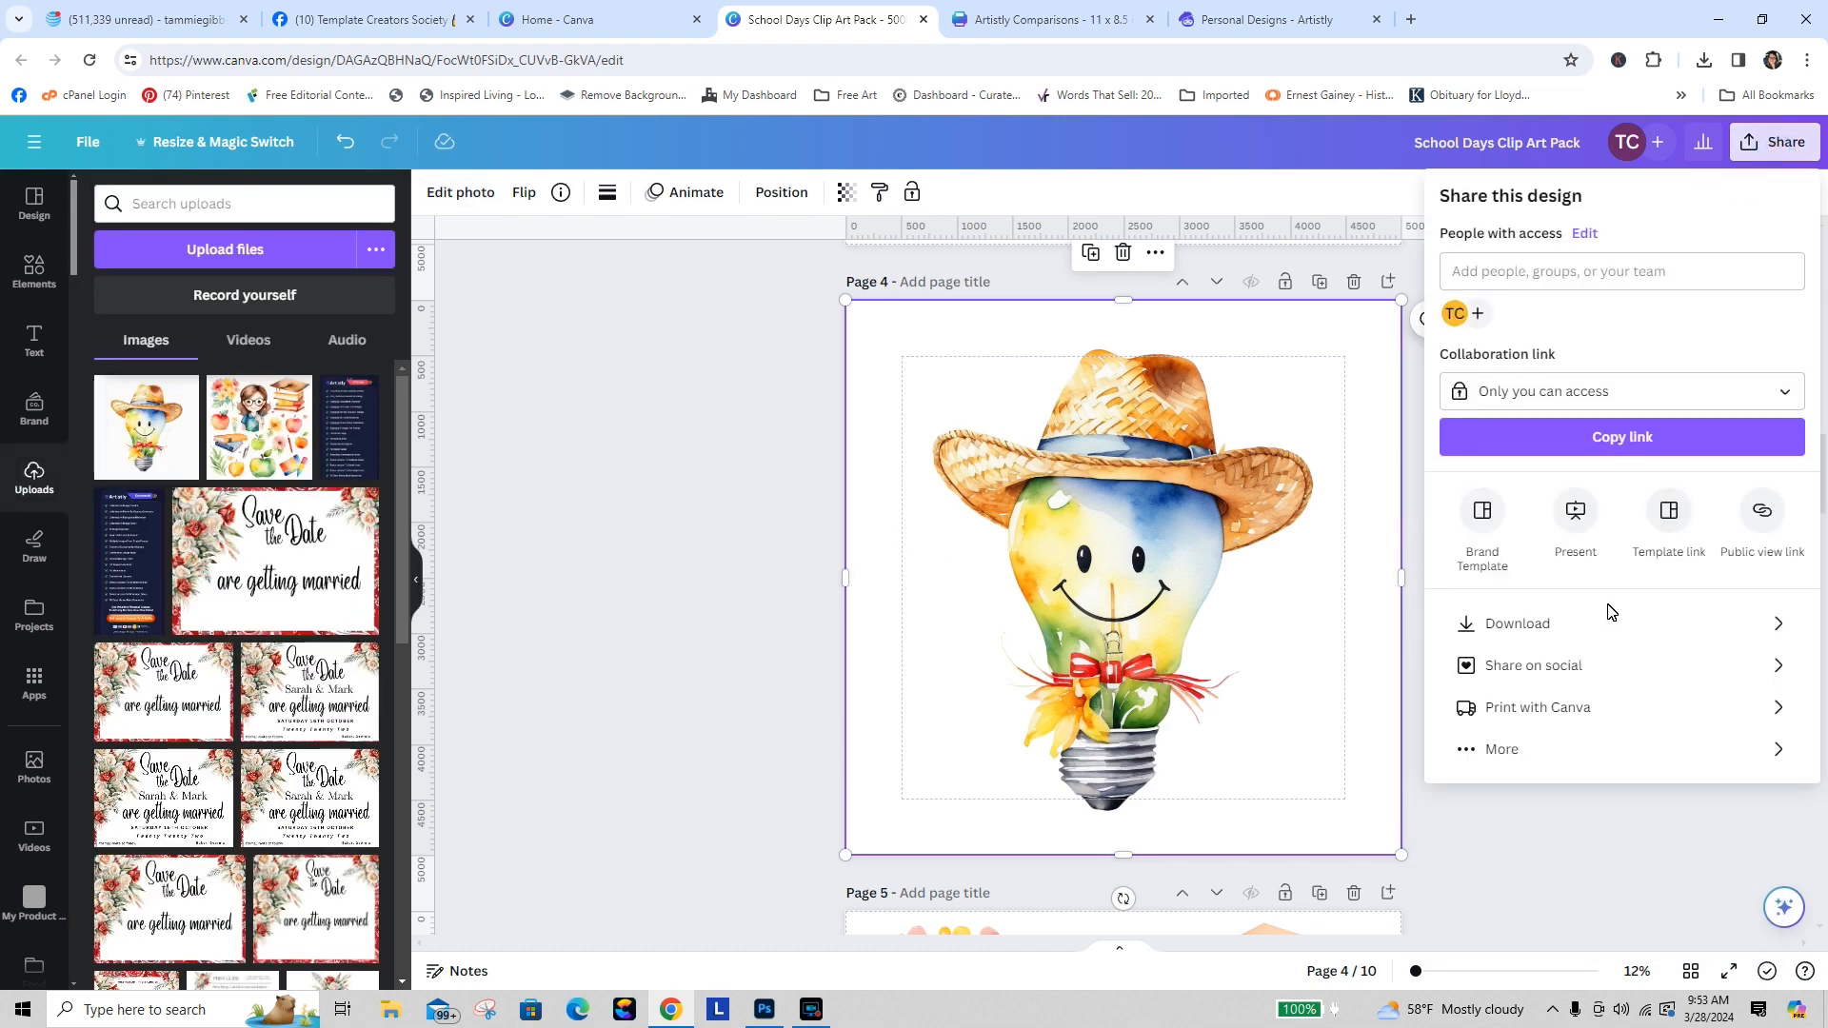
pyautogui.click(1557, 620)
pyautogui.click(1590, 489)
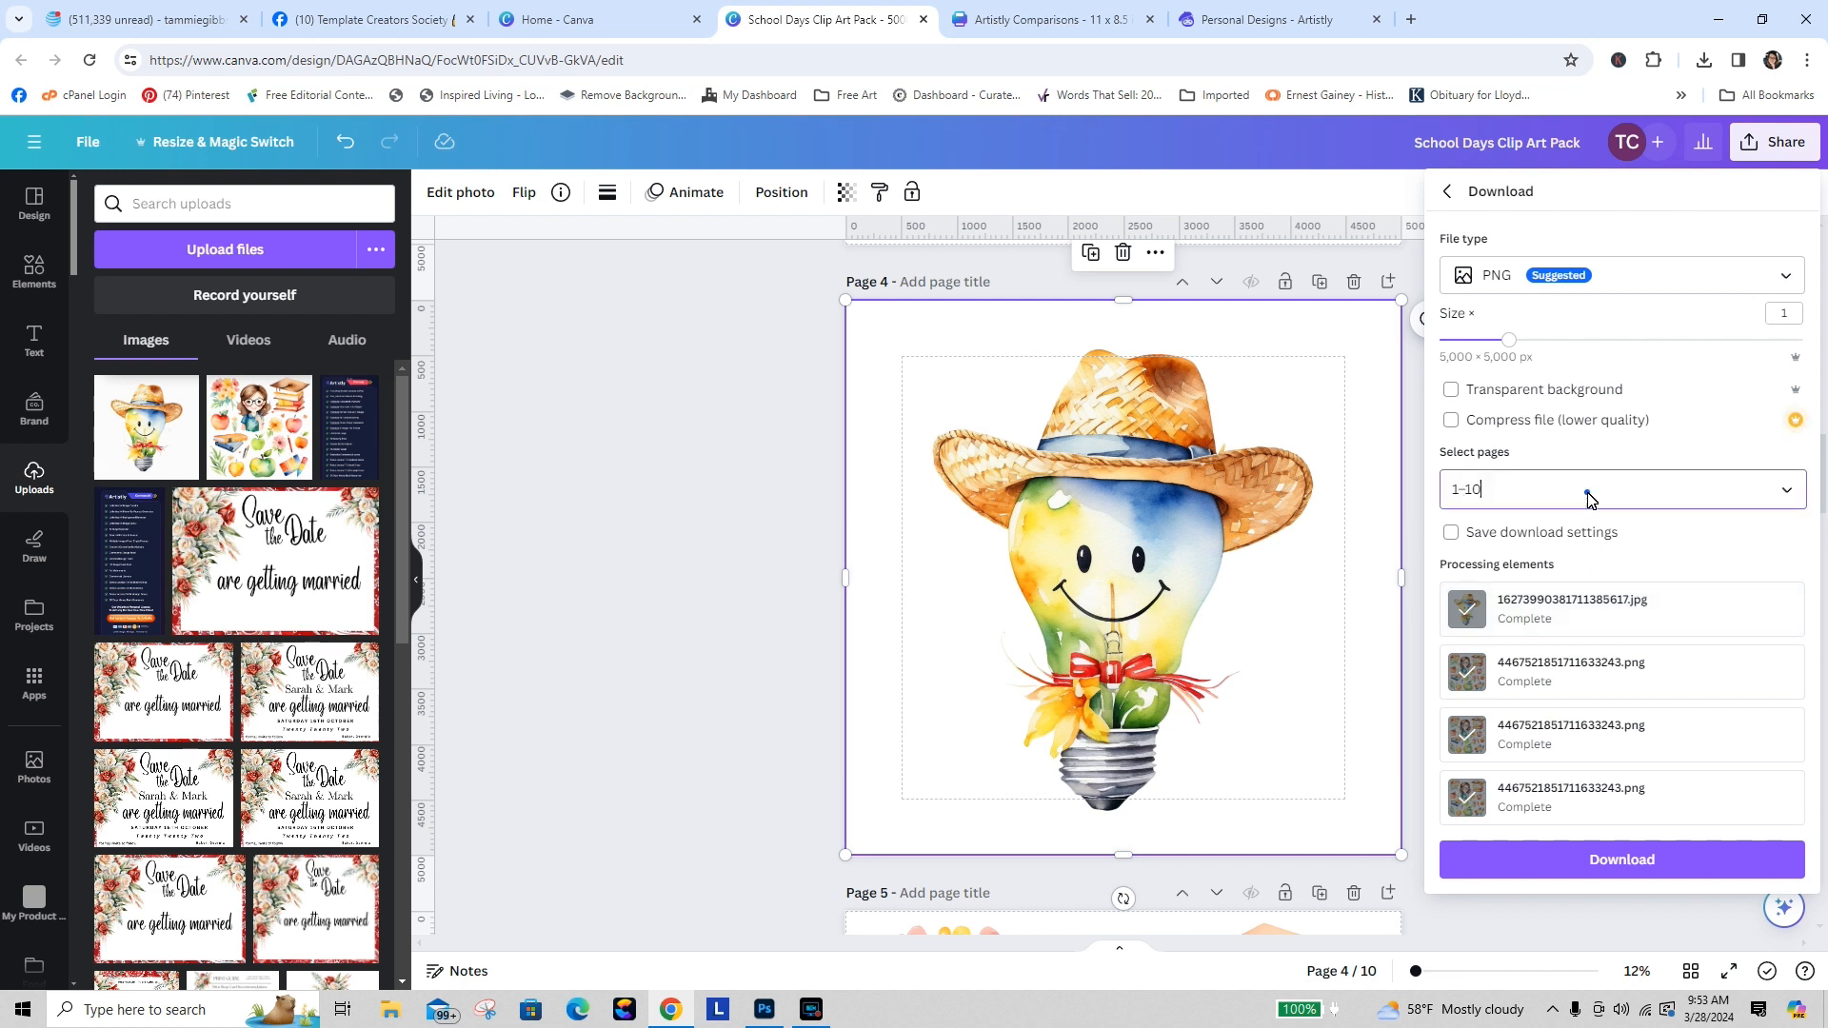
pyautogui.click(1772, 547)
pyautogui.scroll(-3, 1780, 609)
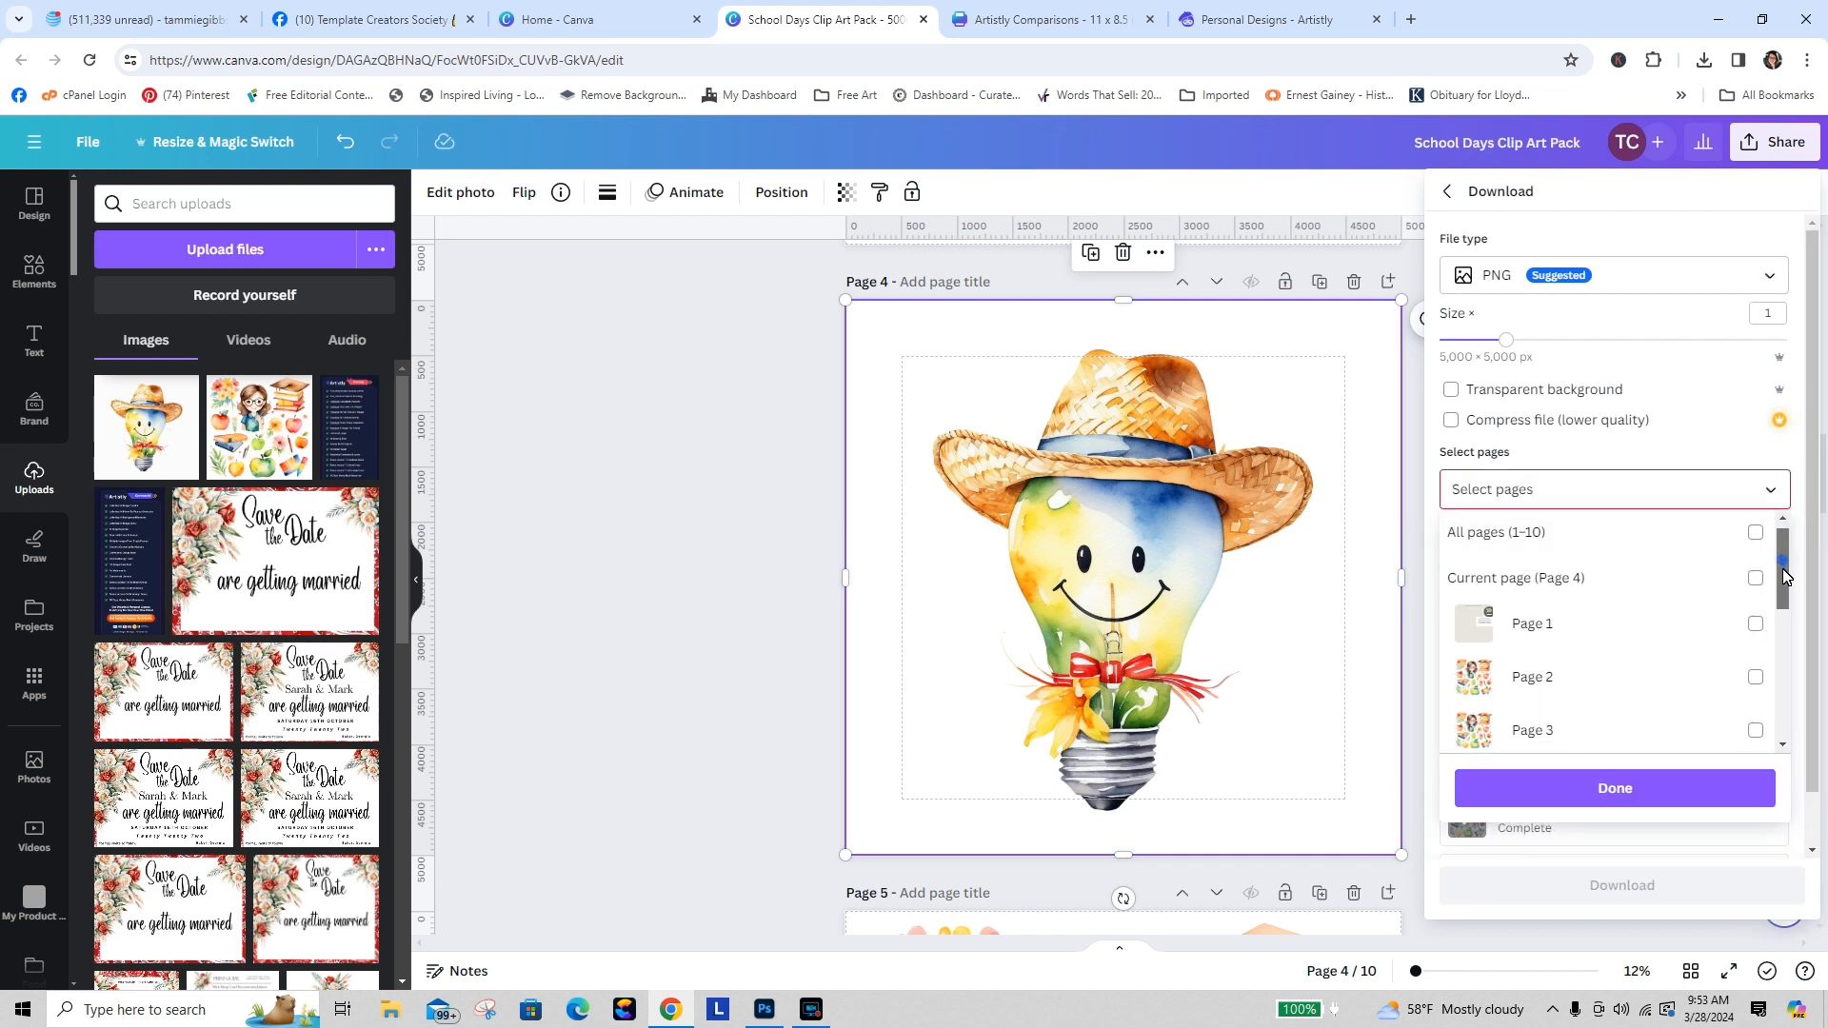
pyautogui.moveTo(1787, 639)
pyautogui.mouseDown()
pyautogui.moveTo(1790, 702)
pyautogui.moveTo(1783, 612)
pyautogui.mouseUp()
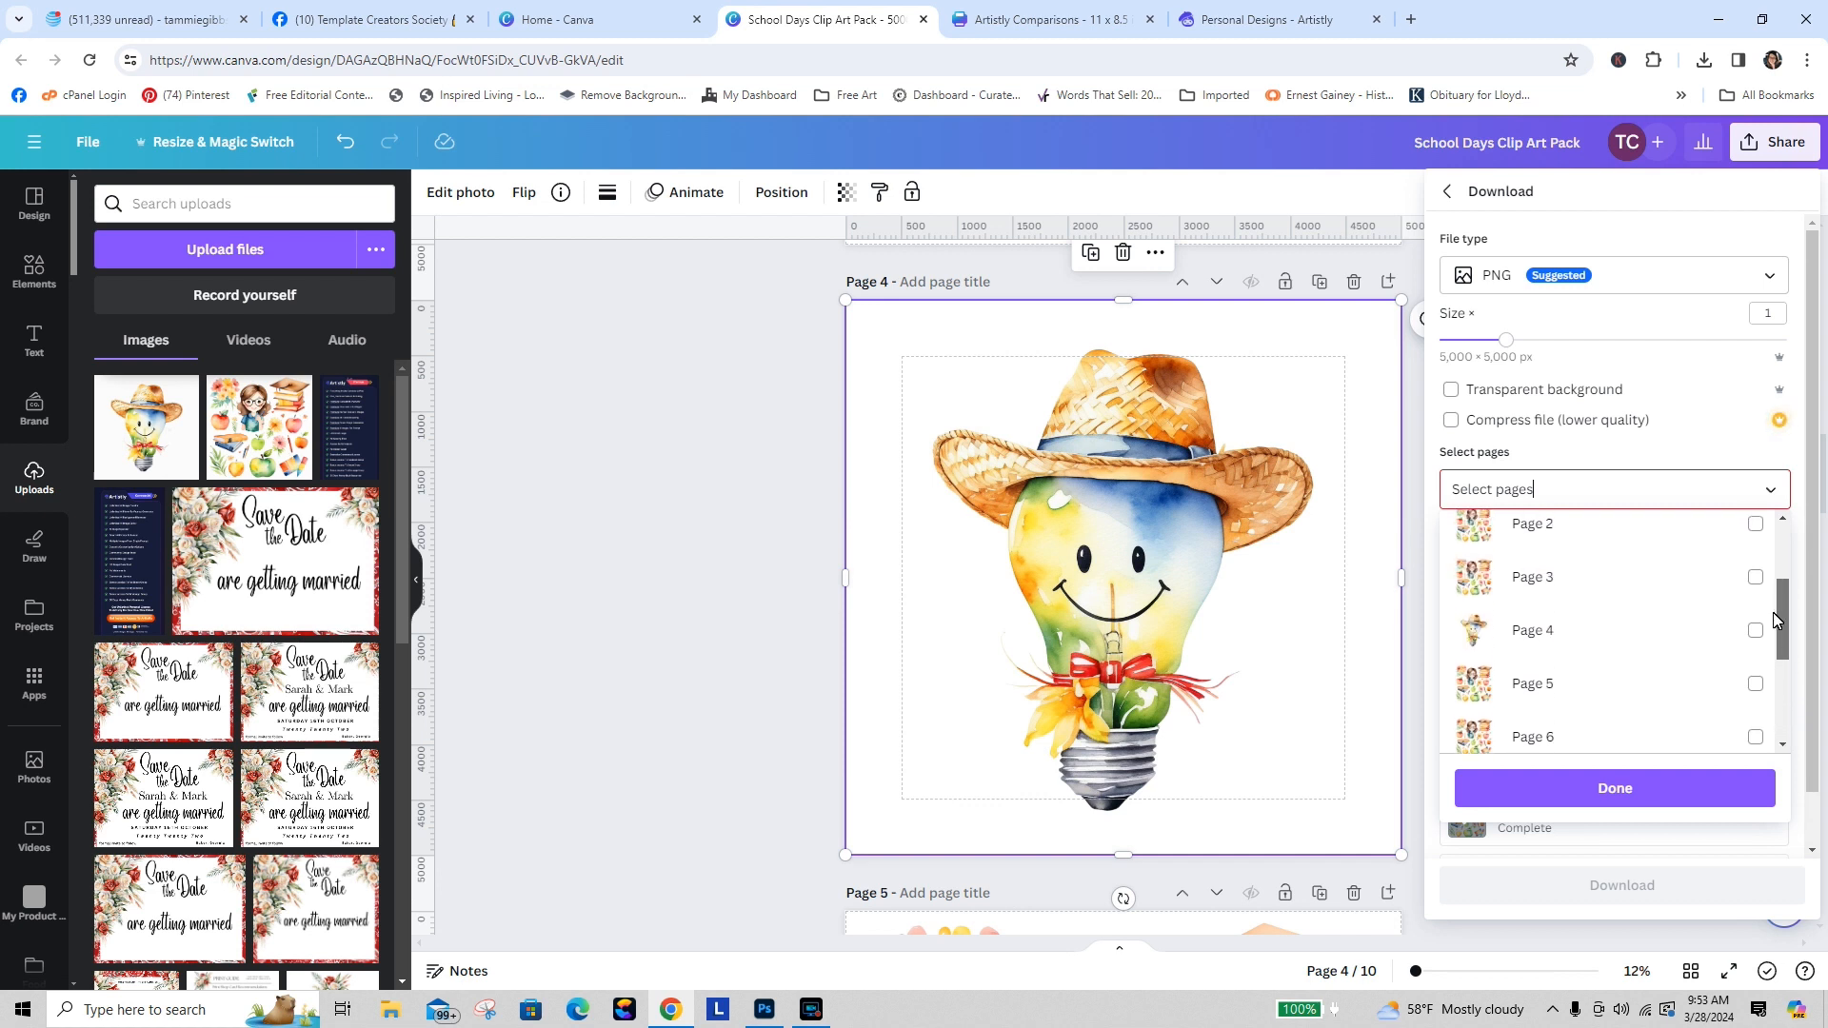
pyautogui.click(1757, 617)
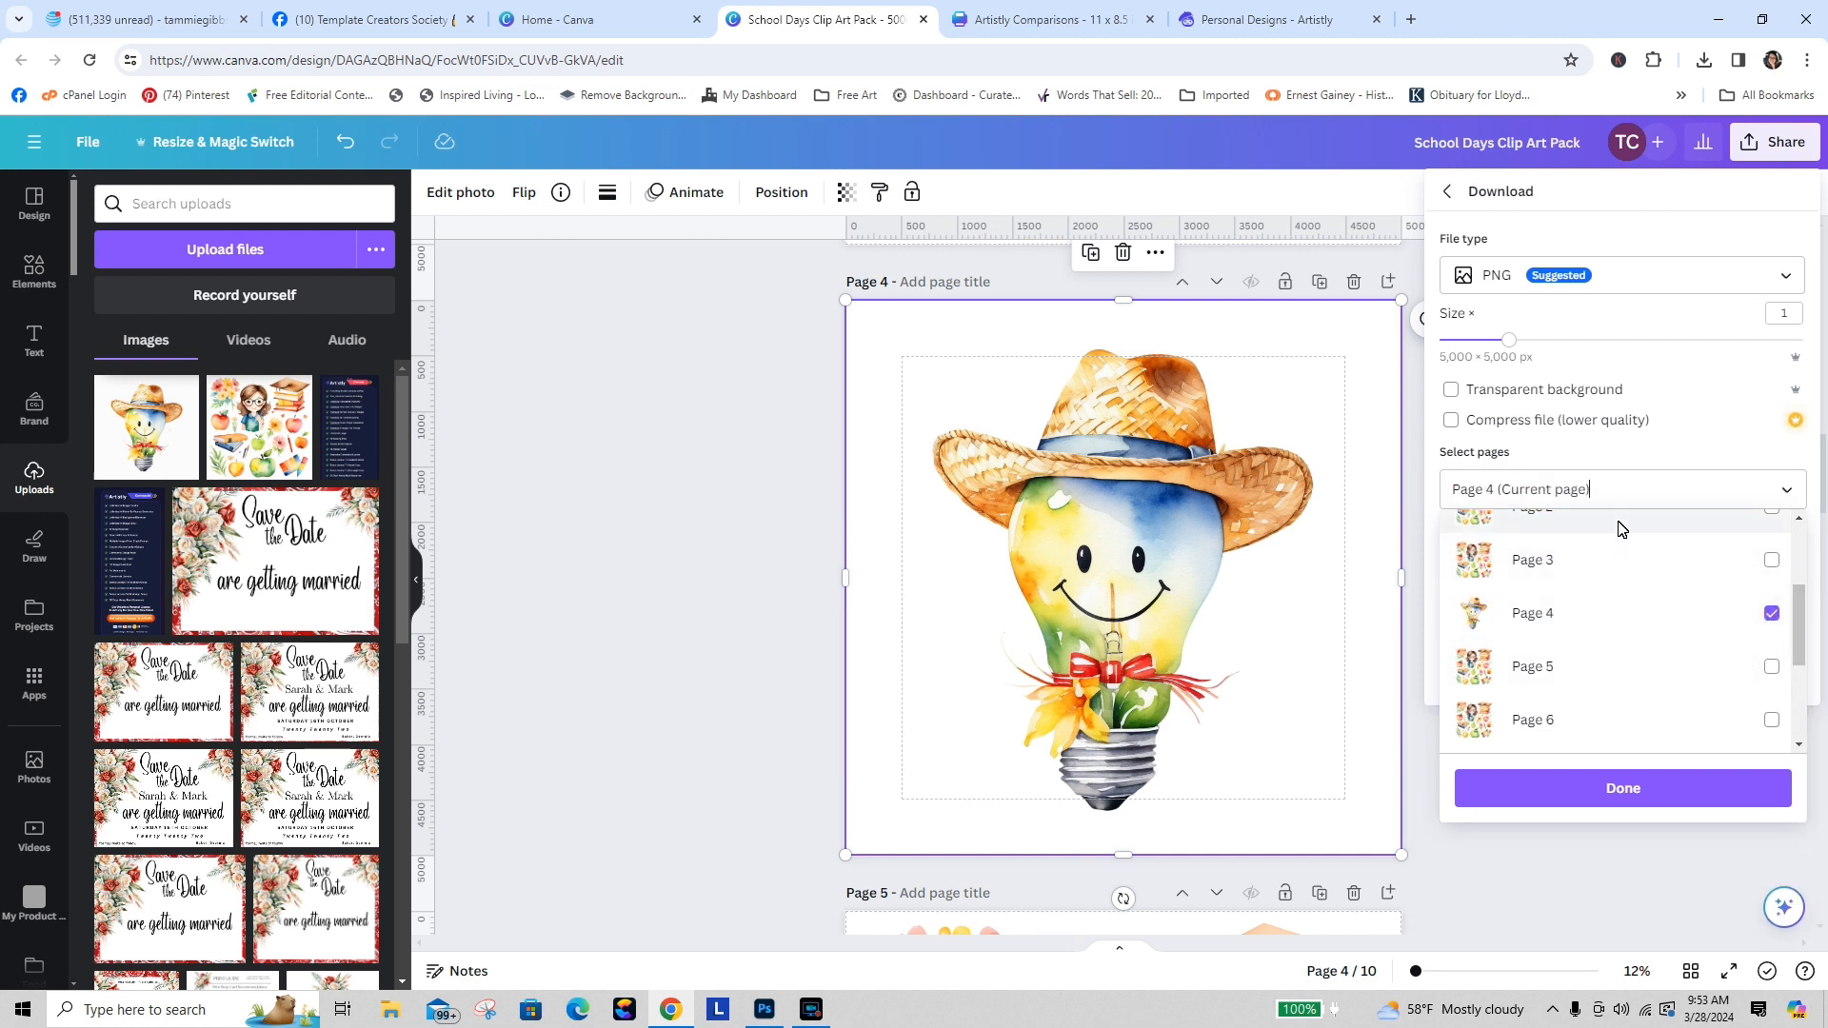
pyautogui.click(1682, 798)
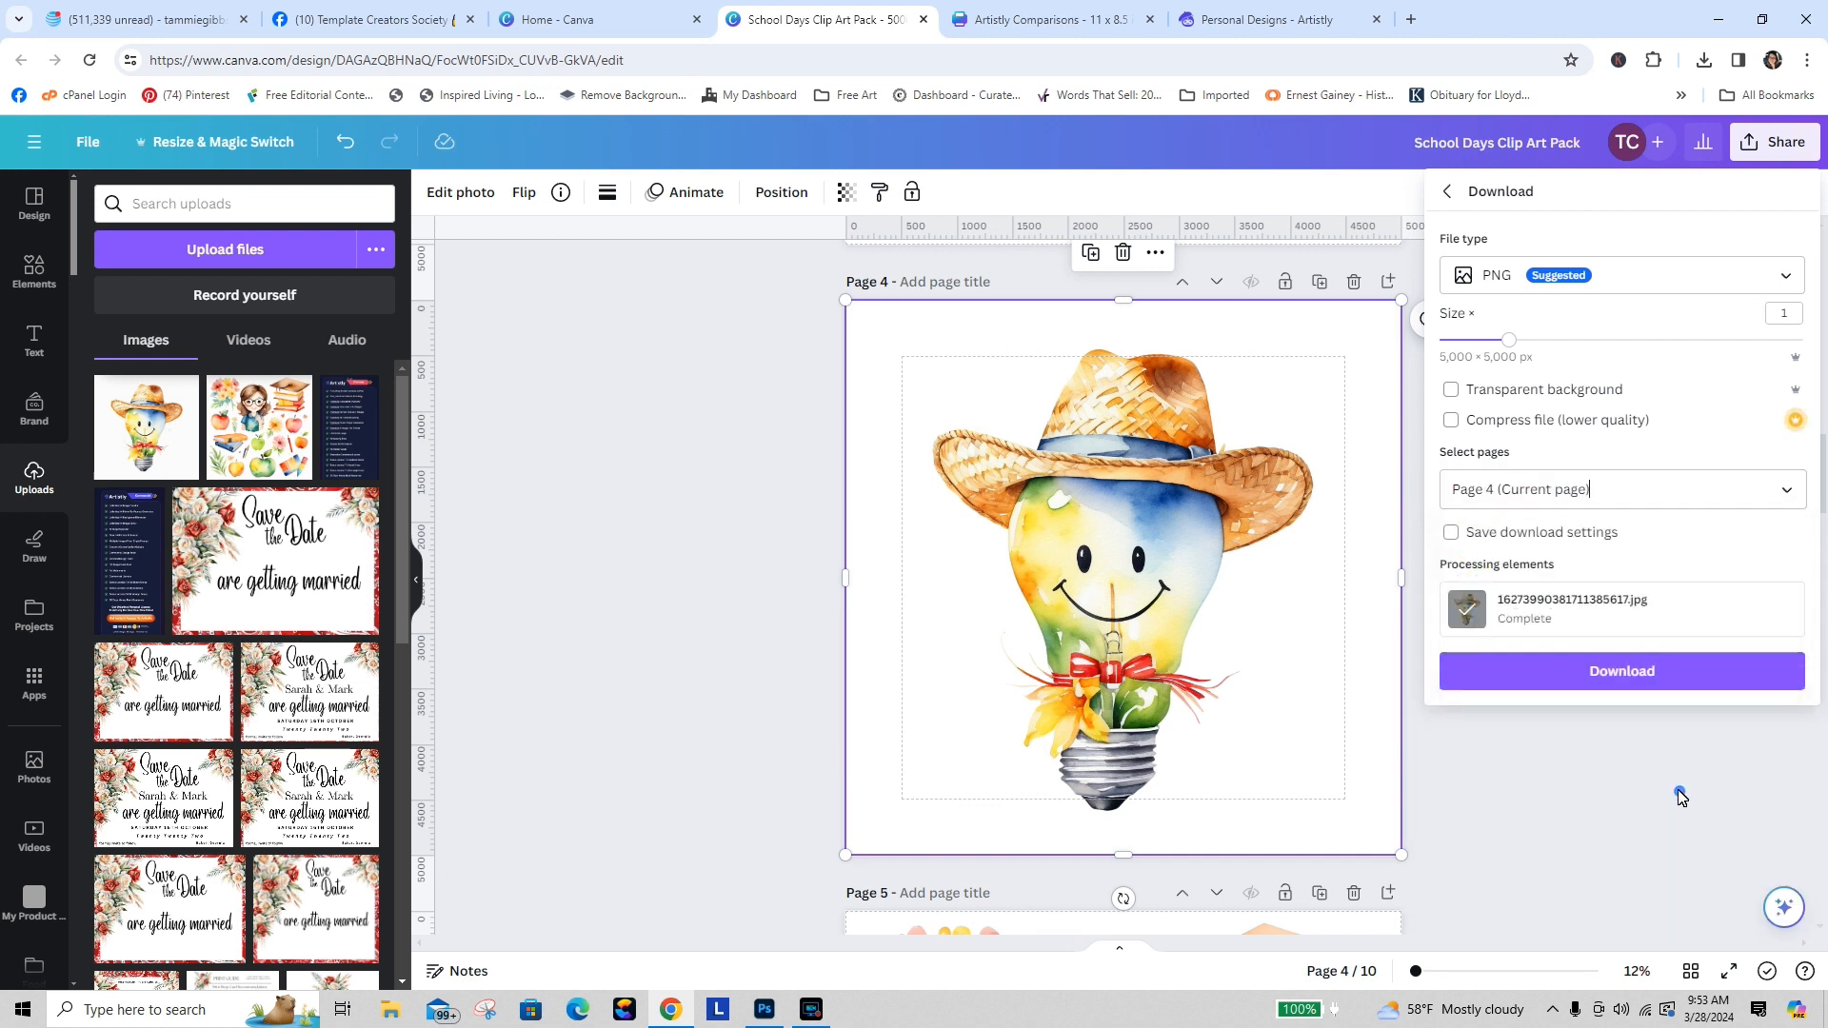
# Step: Enable transparent background, set the size to 1.875 (9,375 × 9,375 px), and download page 4
pyautogui.click(1450, 389)
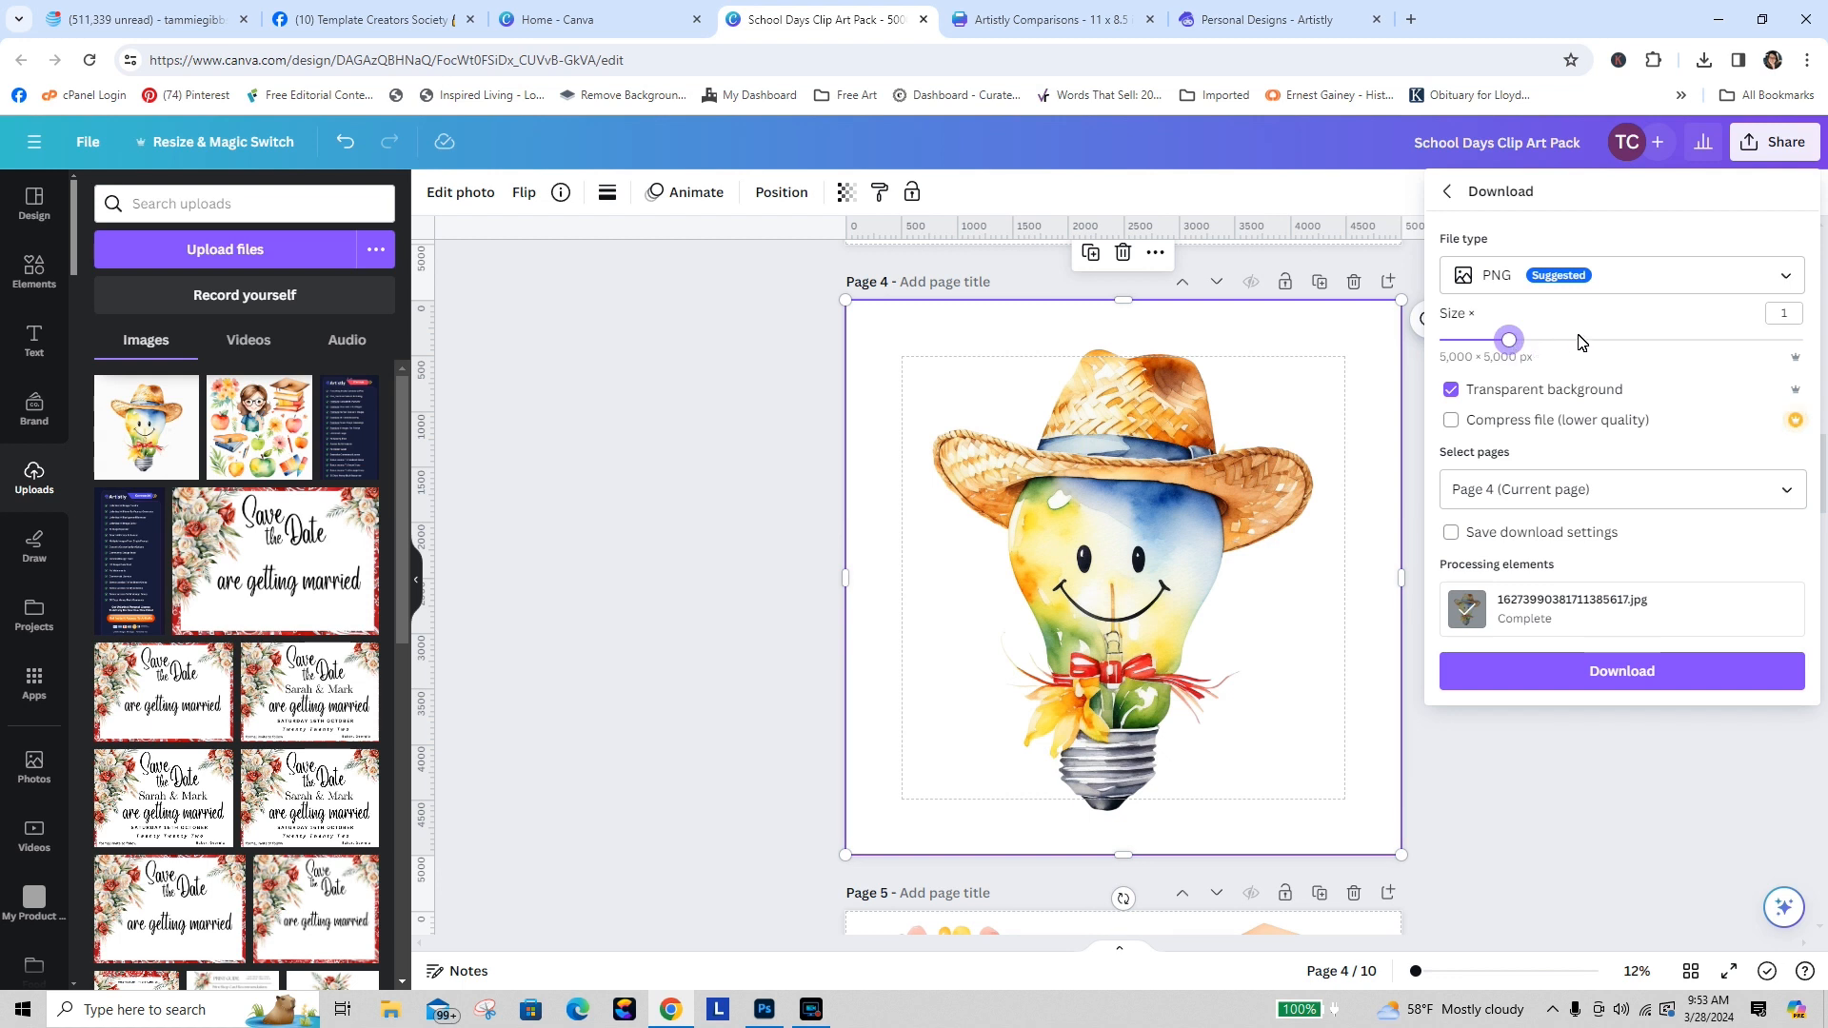
pyautogui.click(1632, 343)
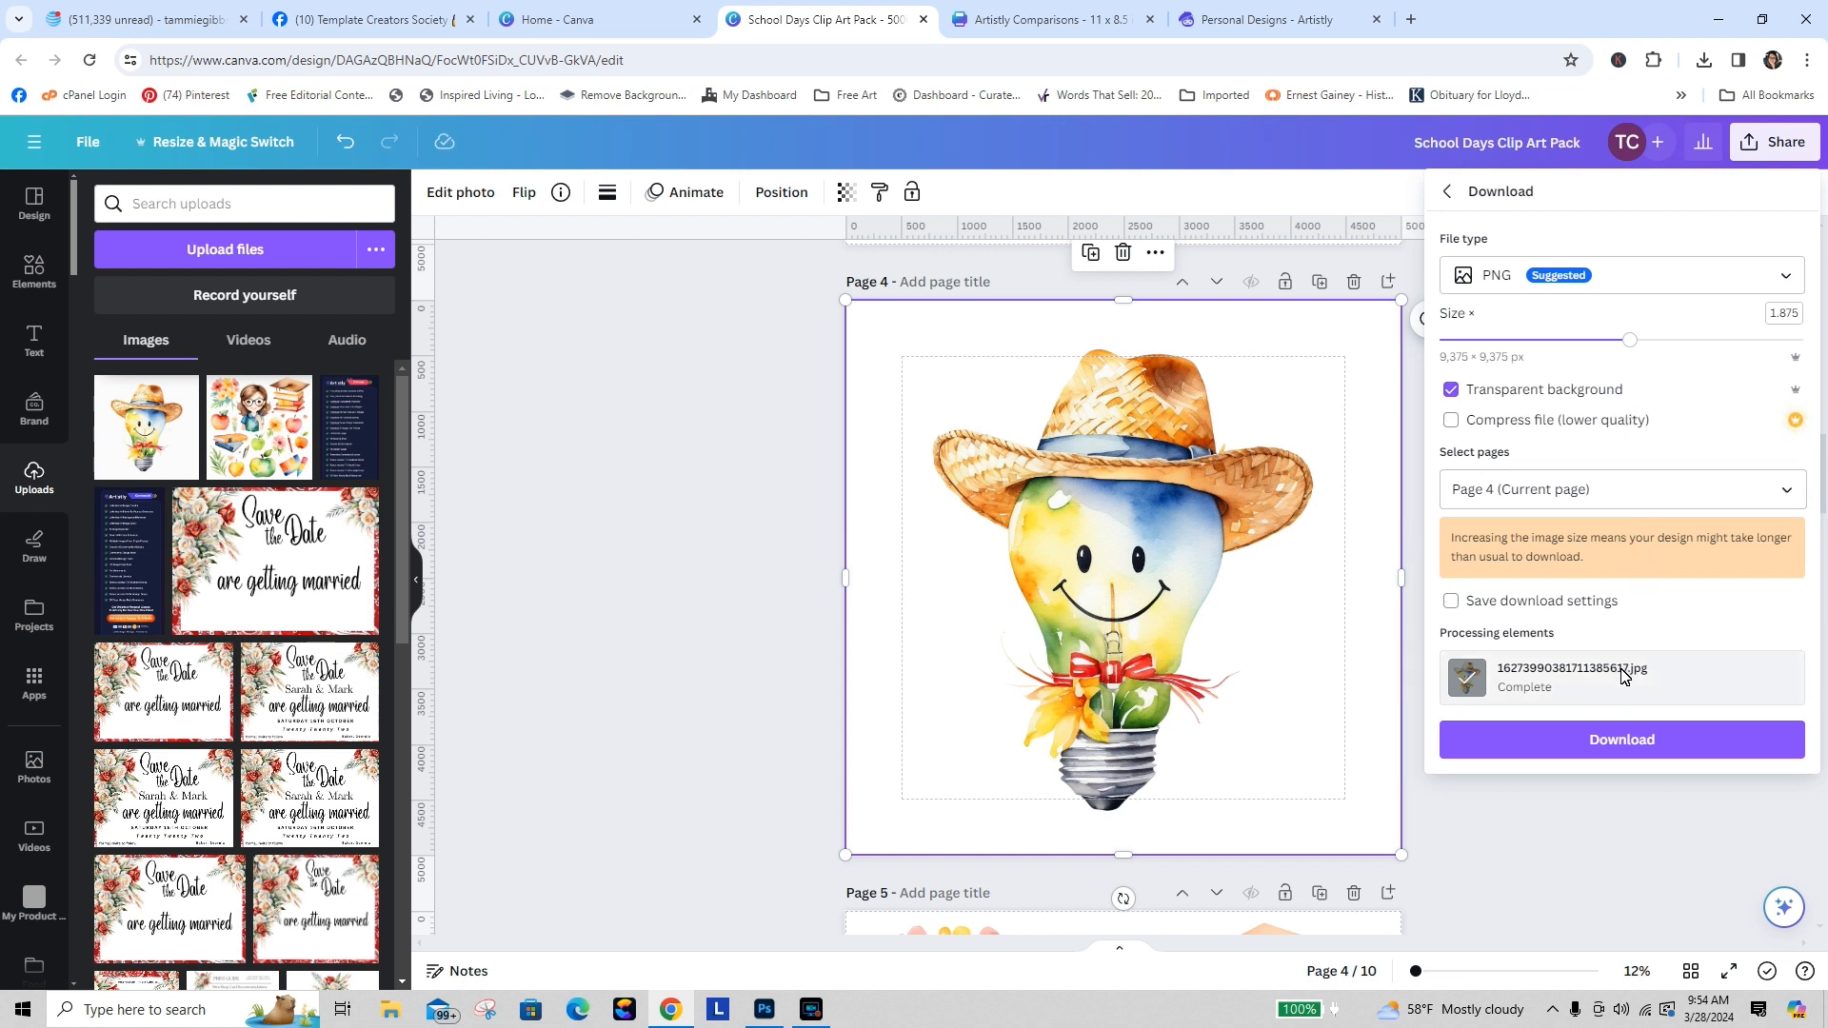
pyautogui.click(1578, 340)
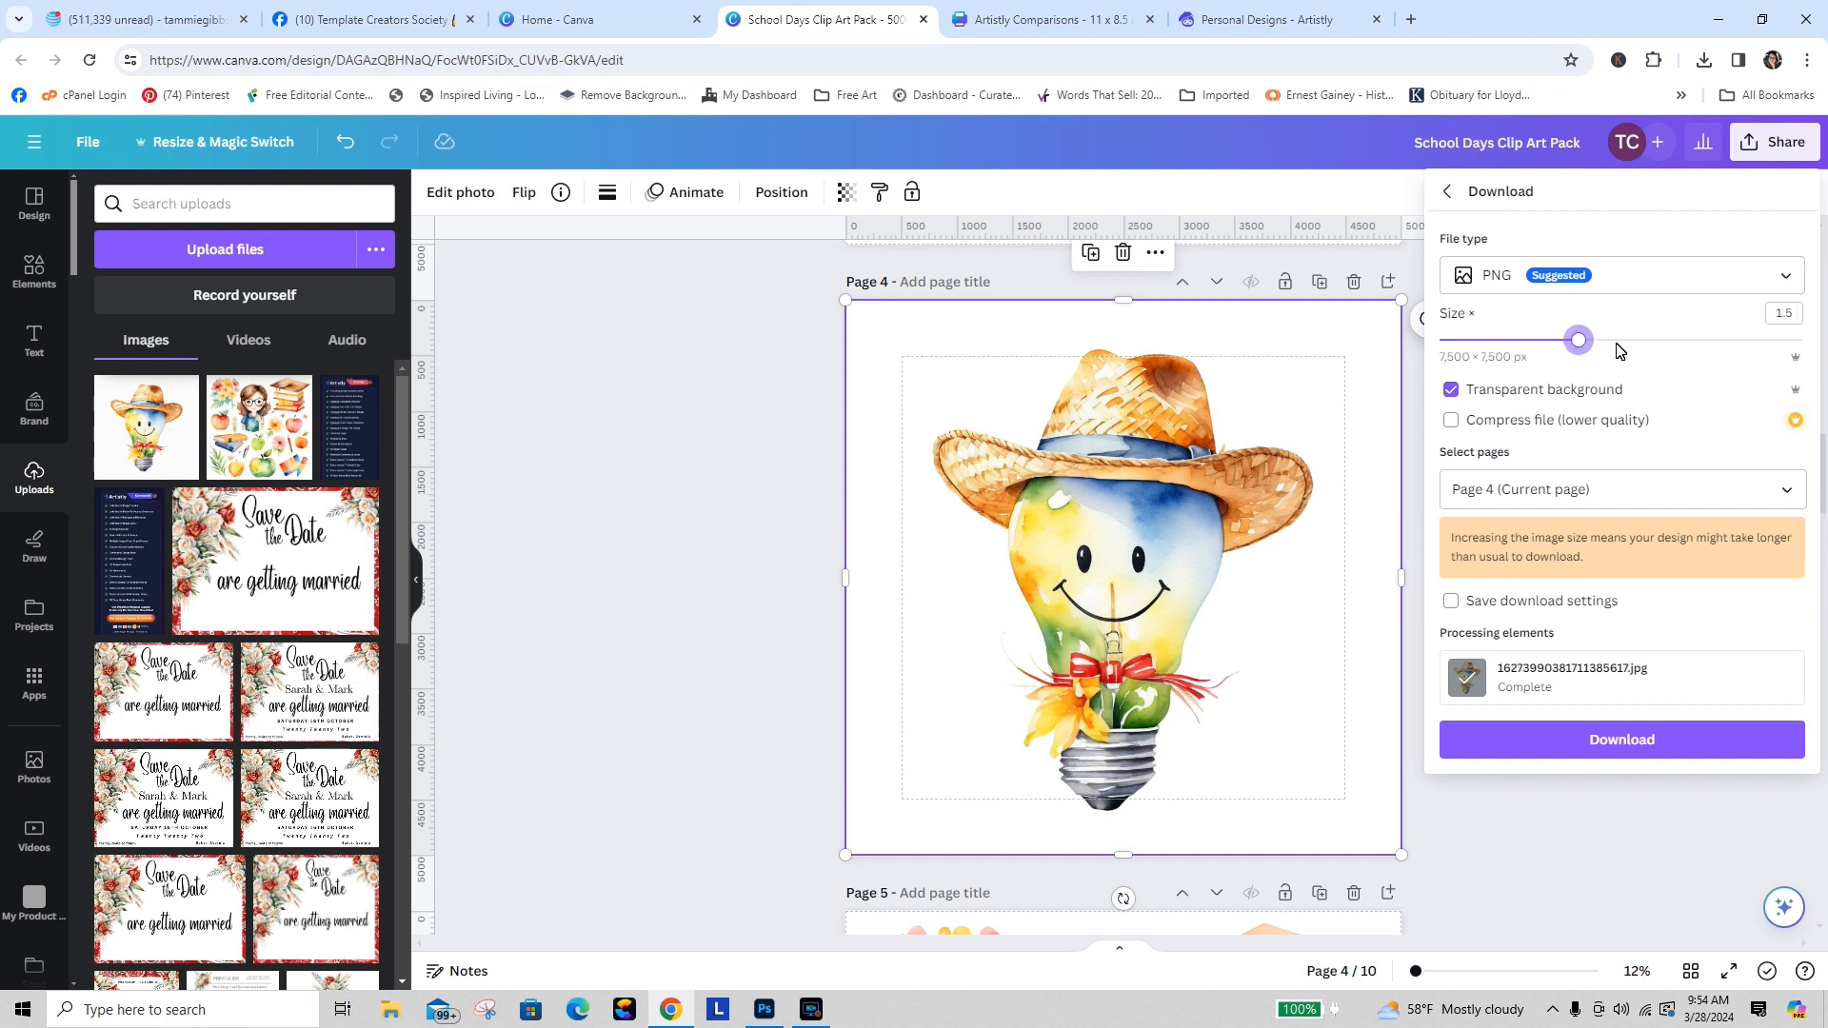
pyautogui.click(1627, 341)
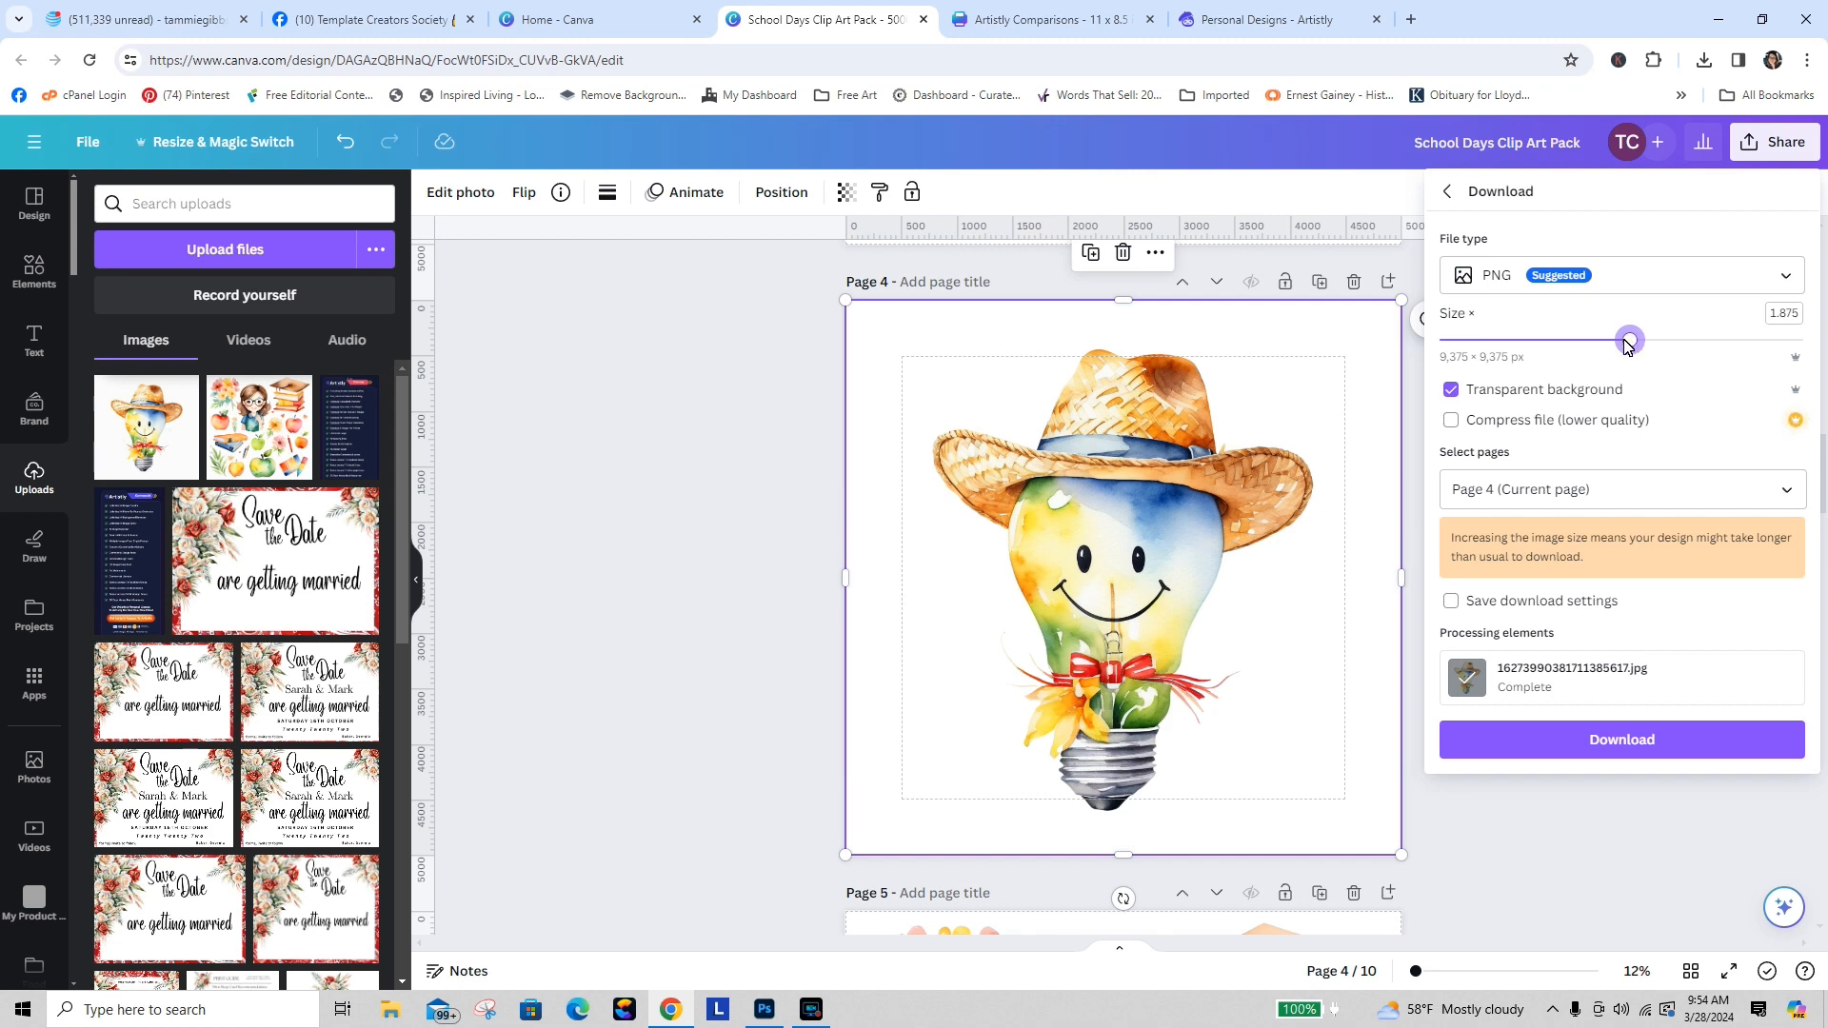
pyautogui.click(1661, 743)
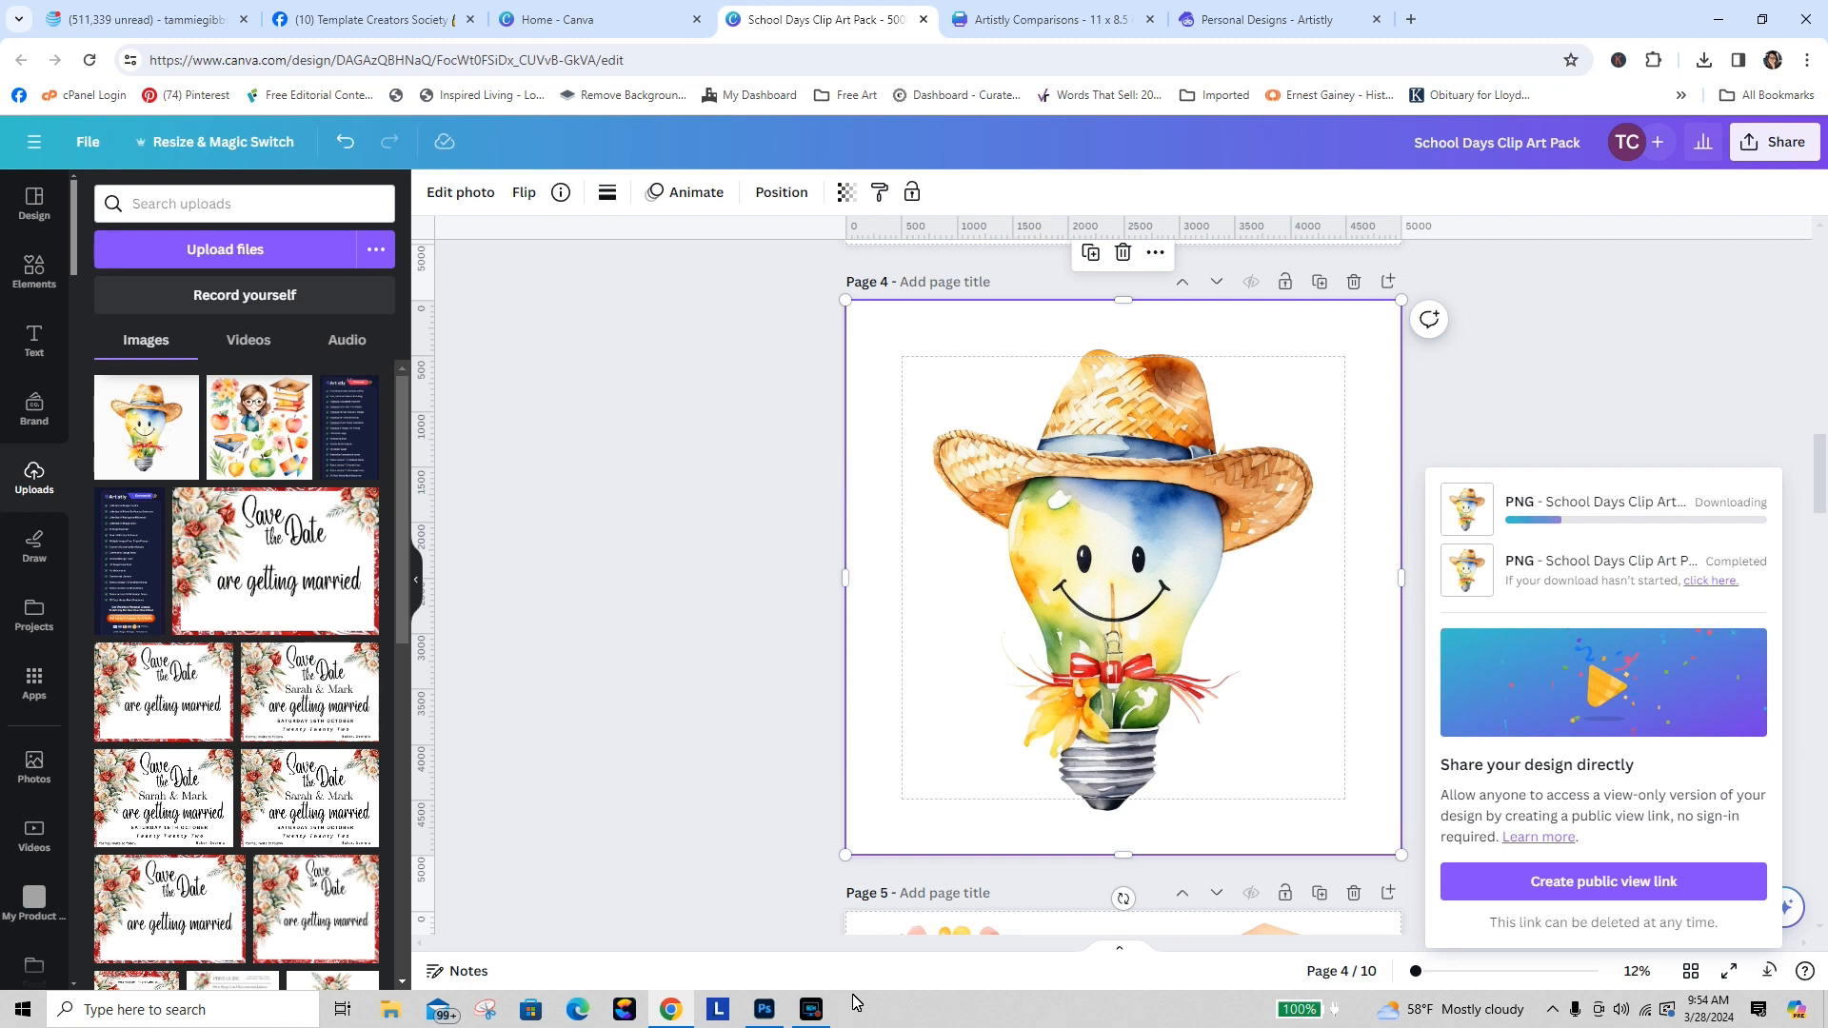
# Step: Switch to Photoshop and open the newly downloaded School Days Clip Art Pack (1) PNG from Downloads
pyautogui.click(764, 1009)
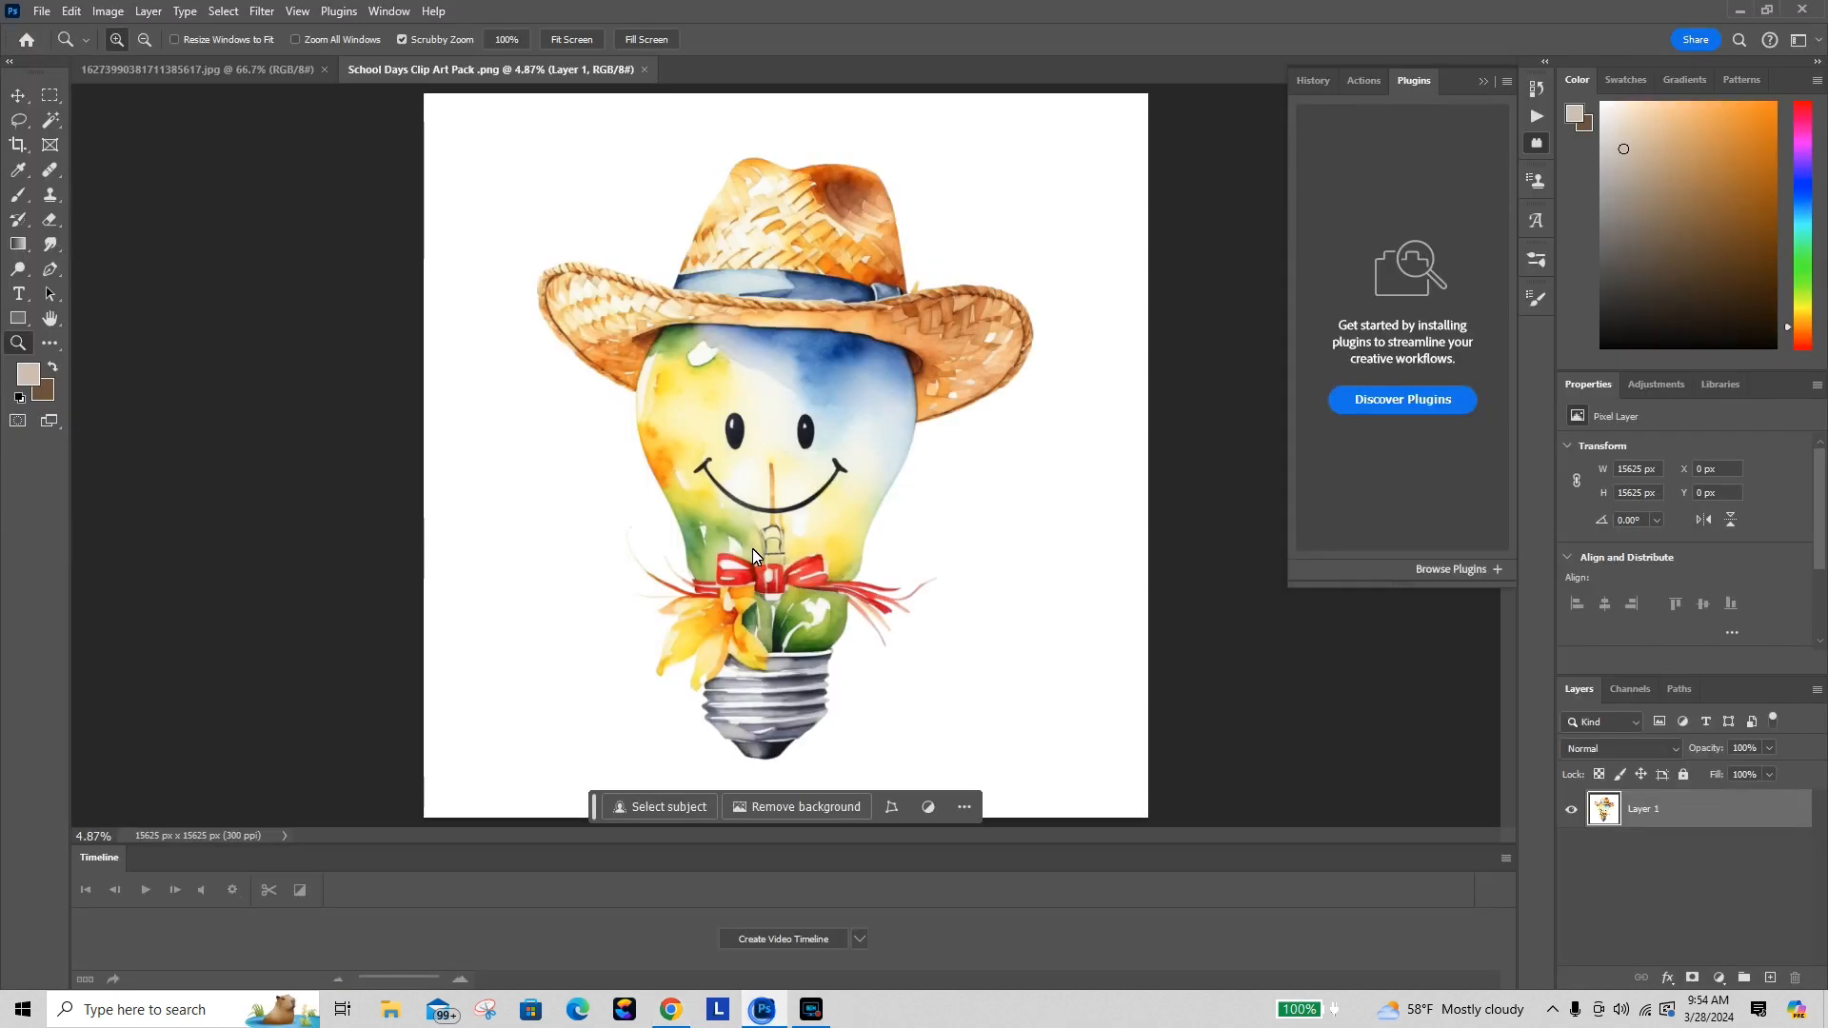
pyautogui.click(42, 11)
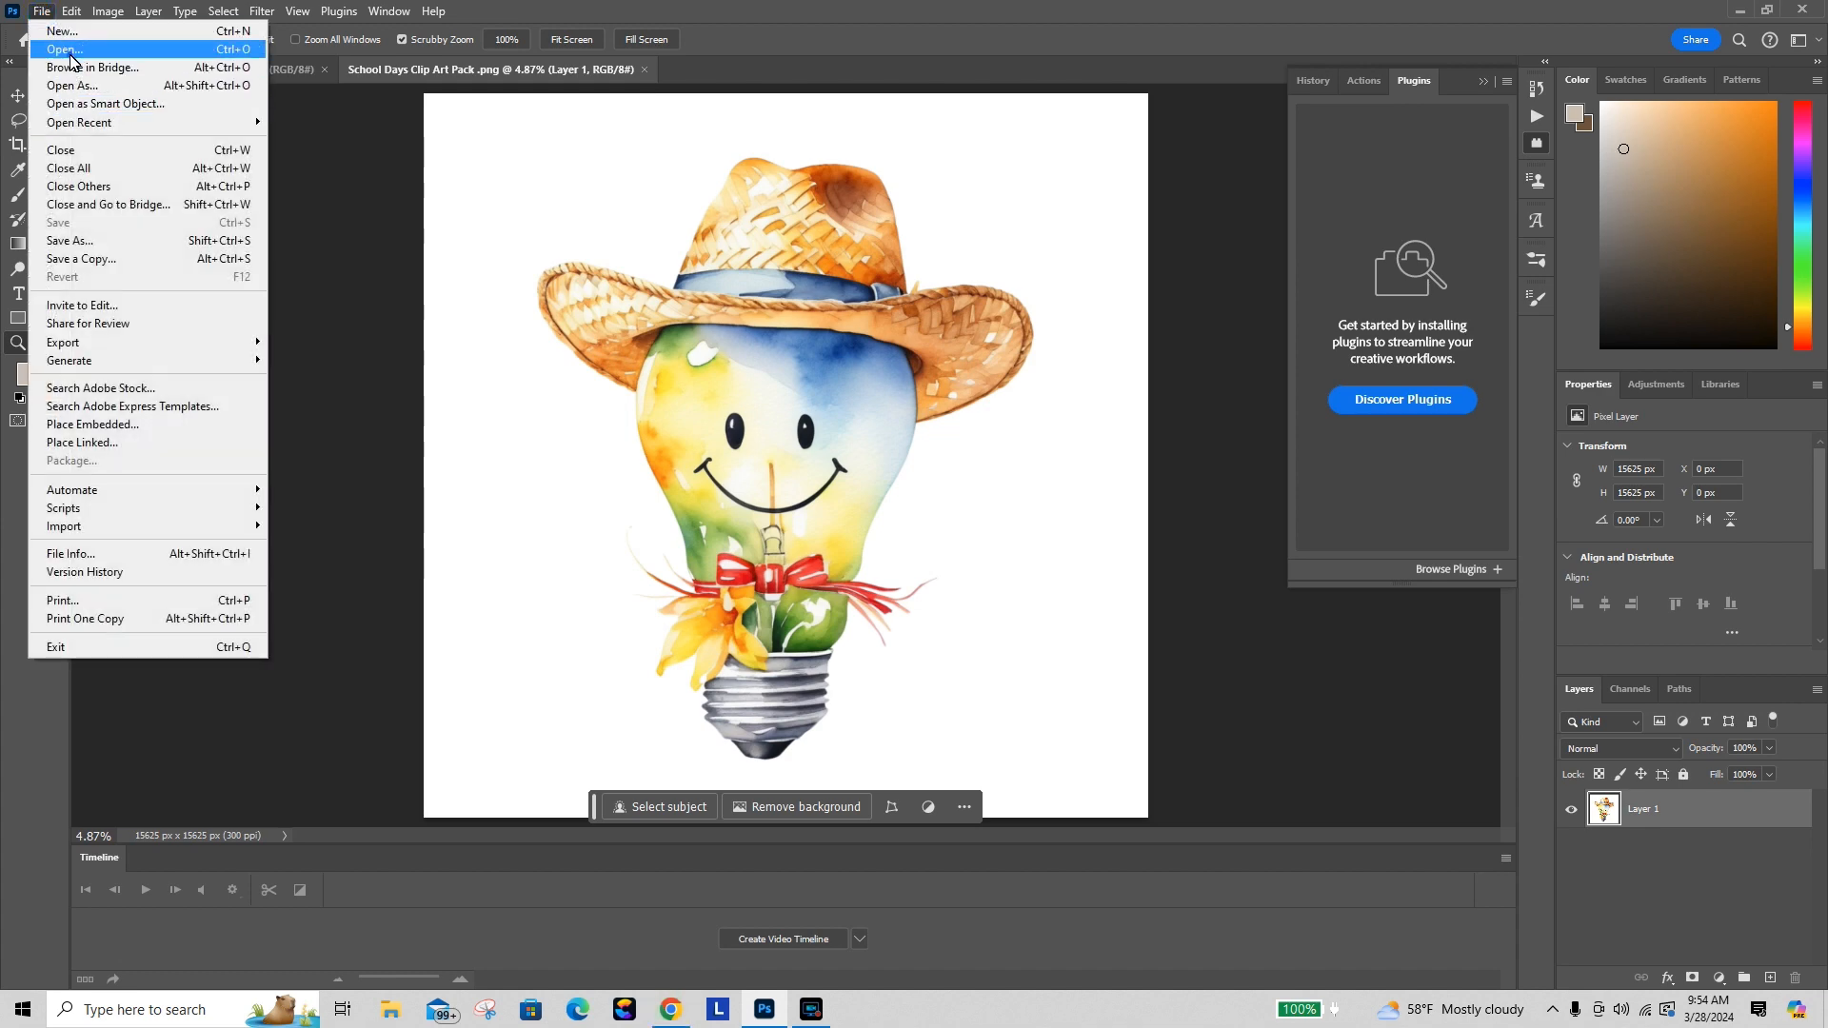
pyautogui.click(71, 59)
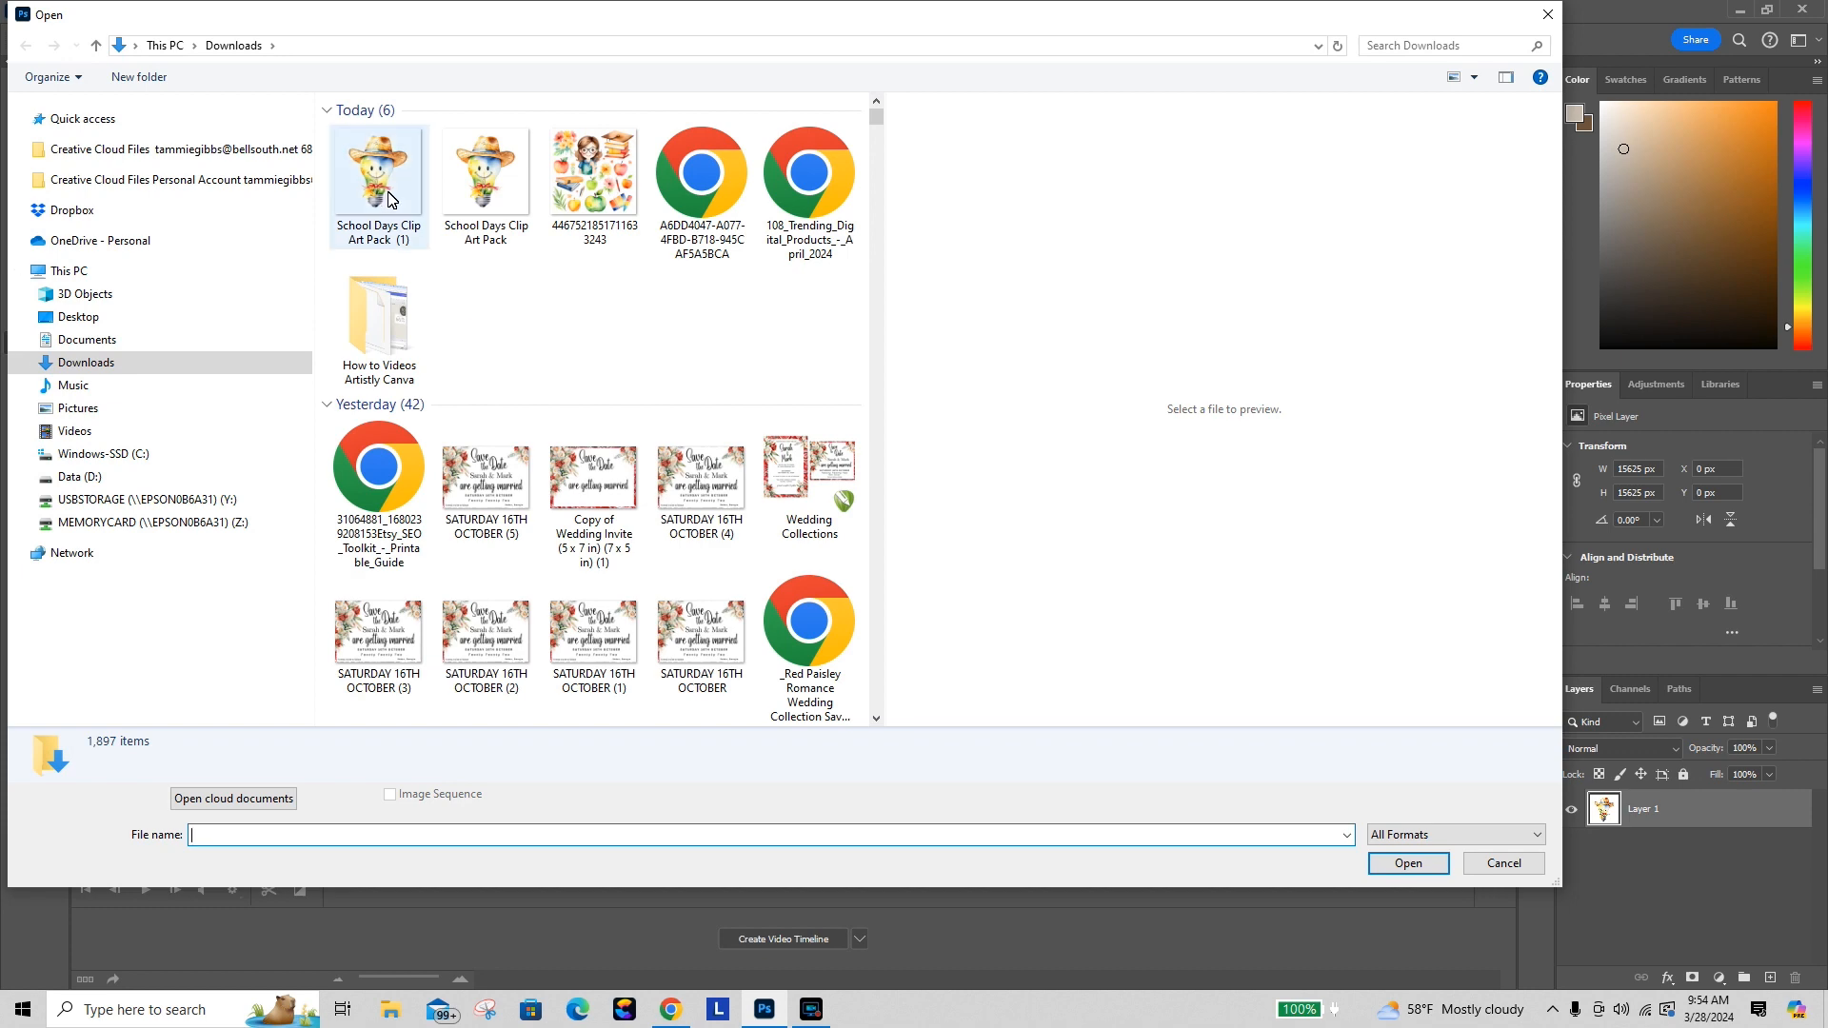
pyautogui.click(387, 199)
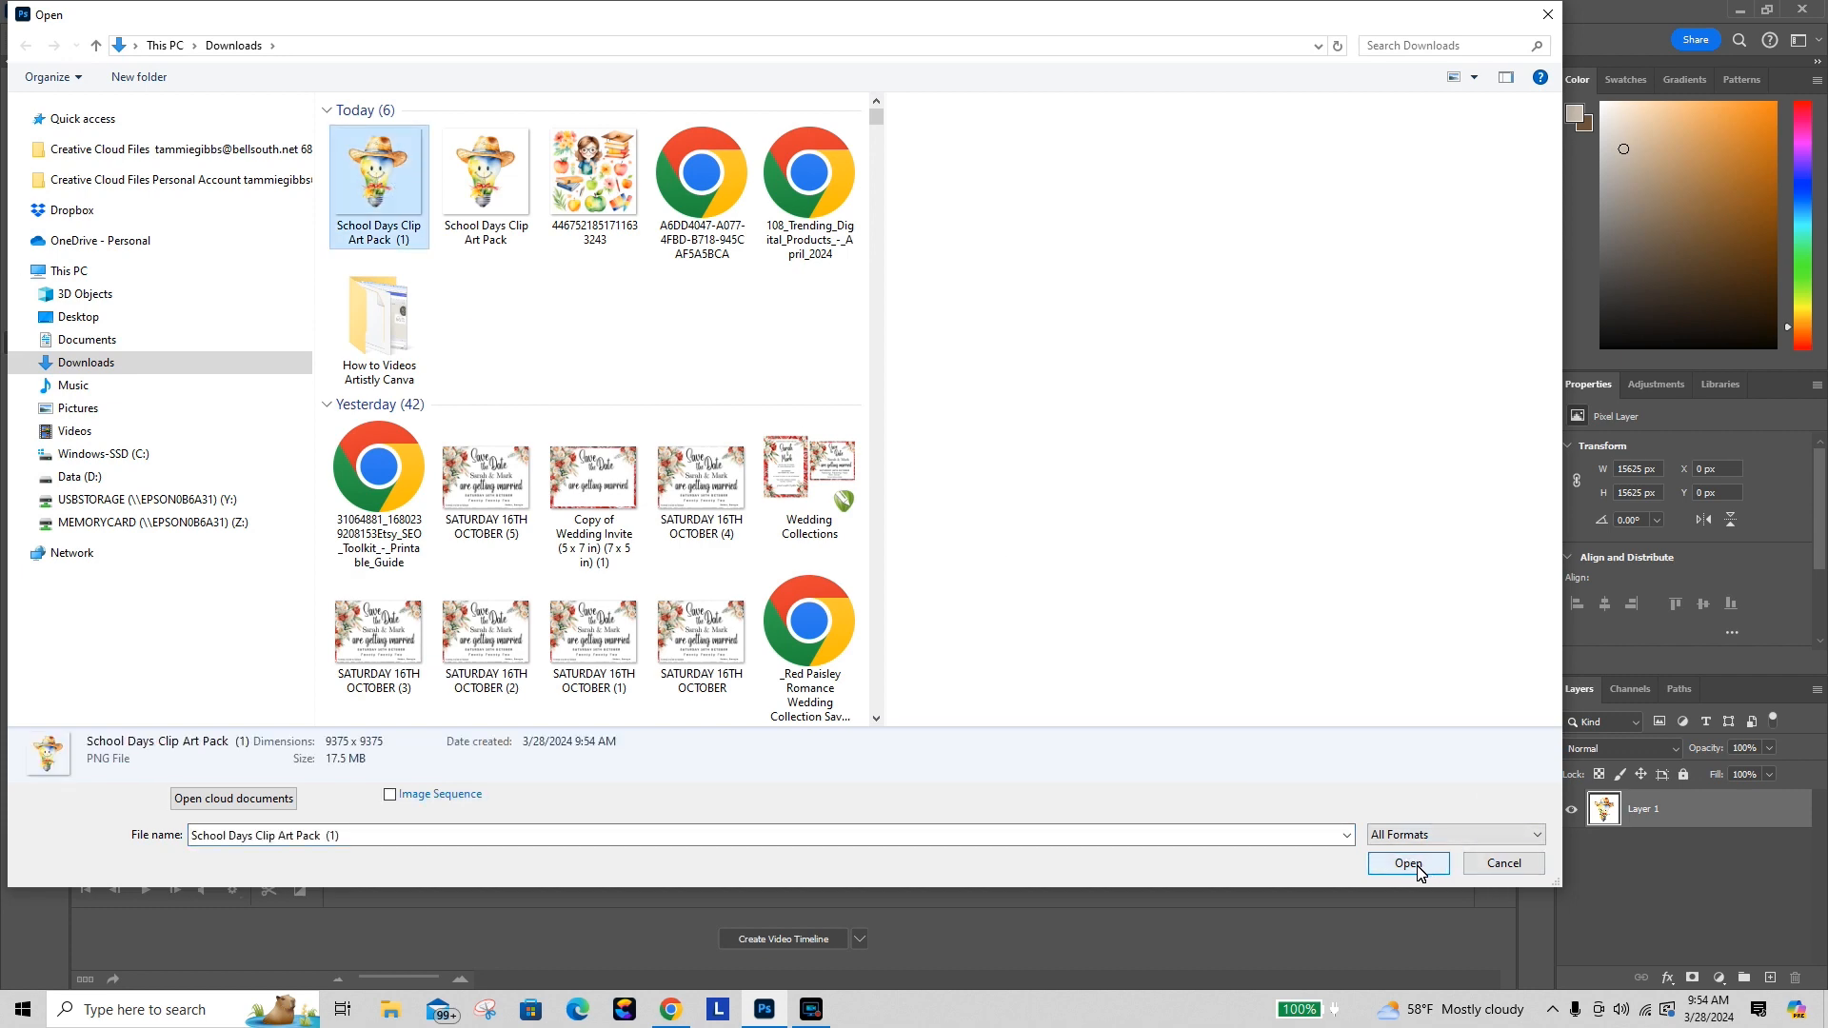
pyautogui.click(1408, 864)
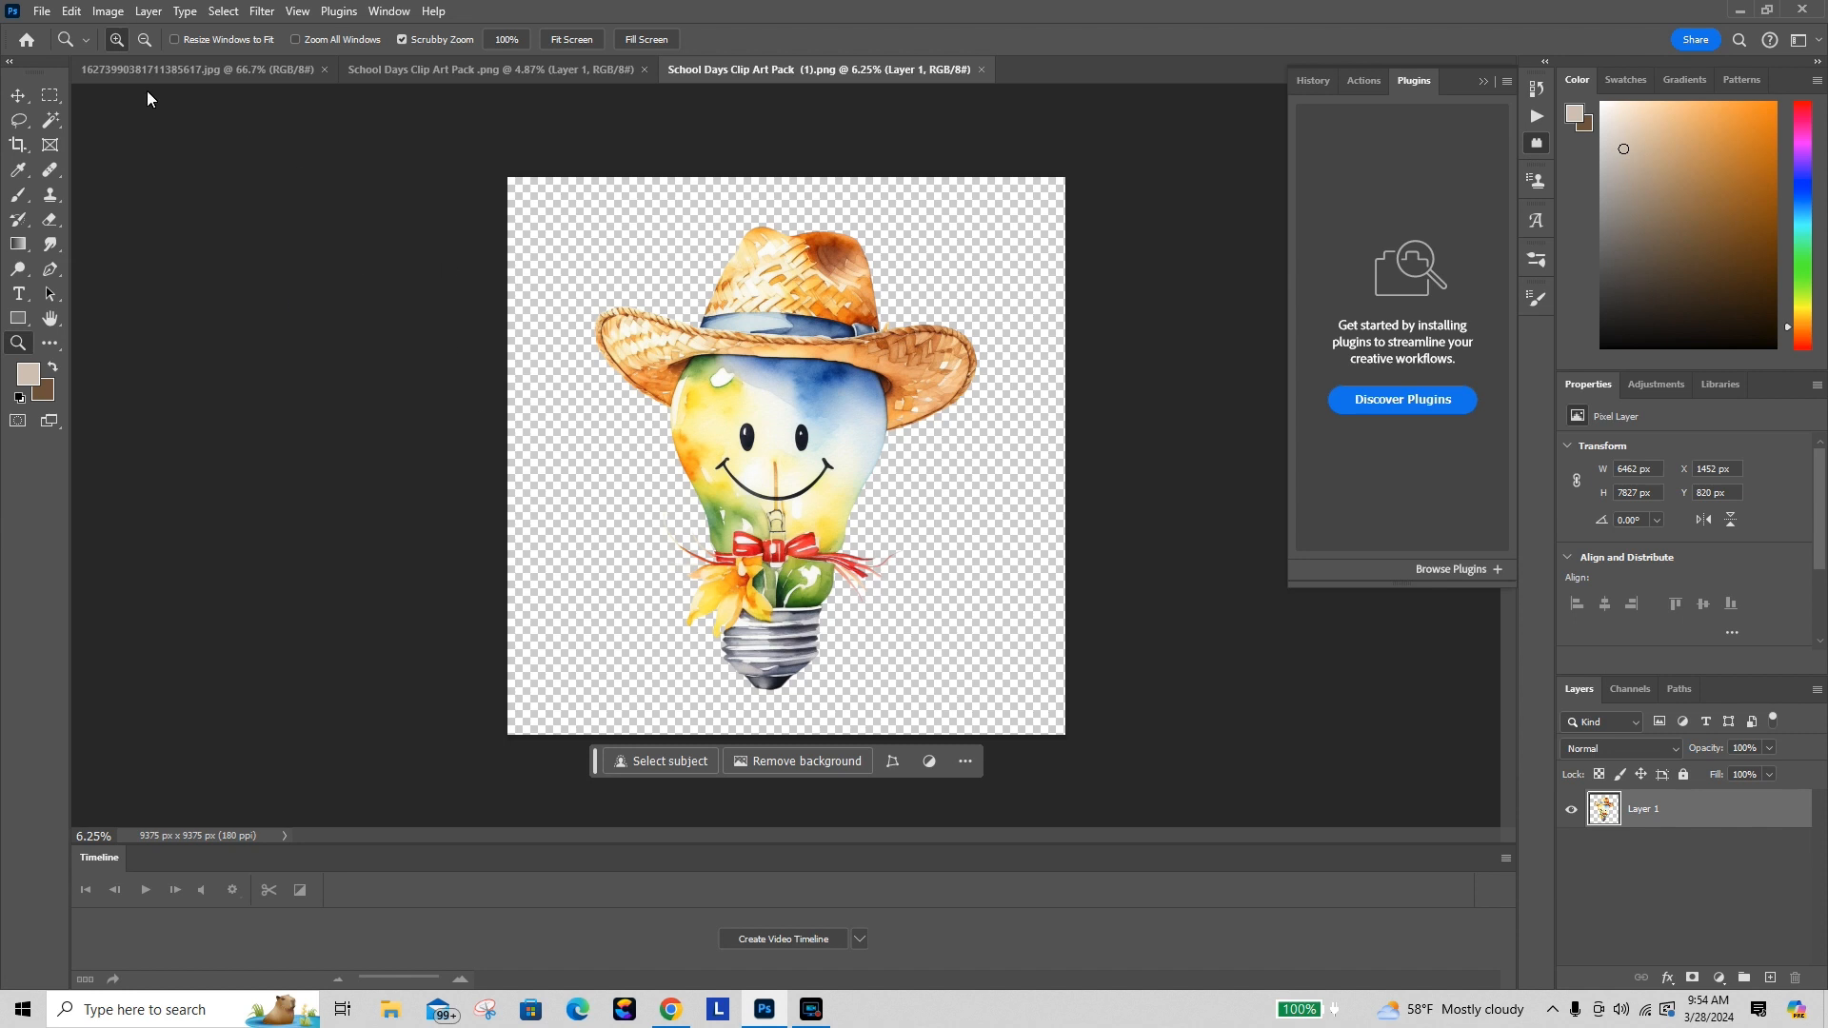
# Step: Open the Image Size dialog and set the resolution to 300 pixels/inch
pyautogui.click(107, 11)
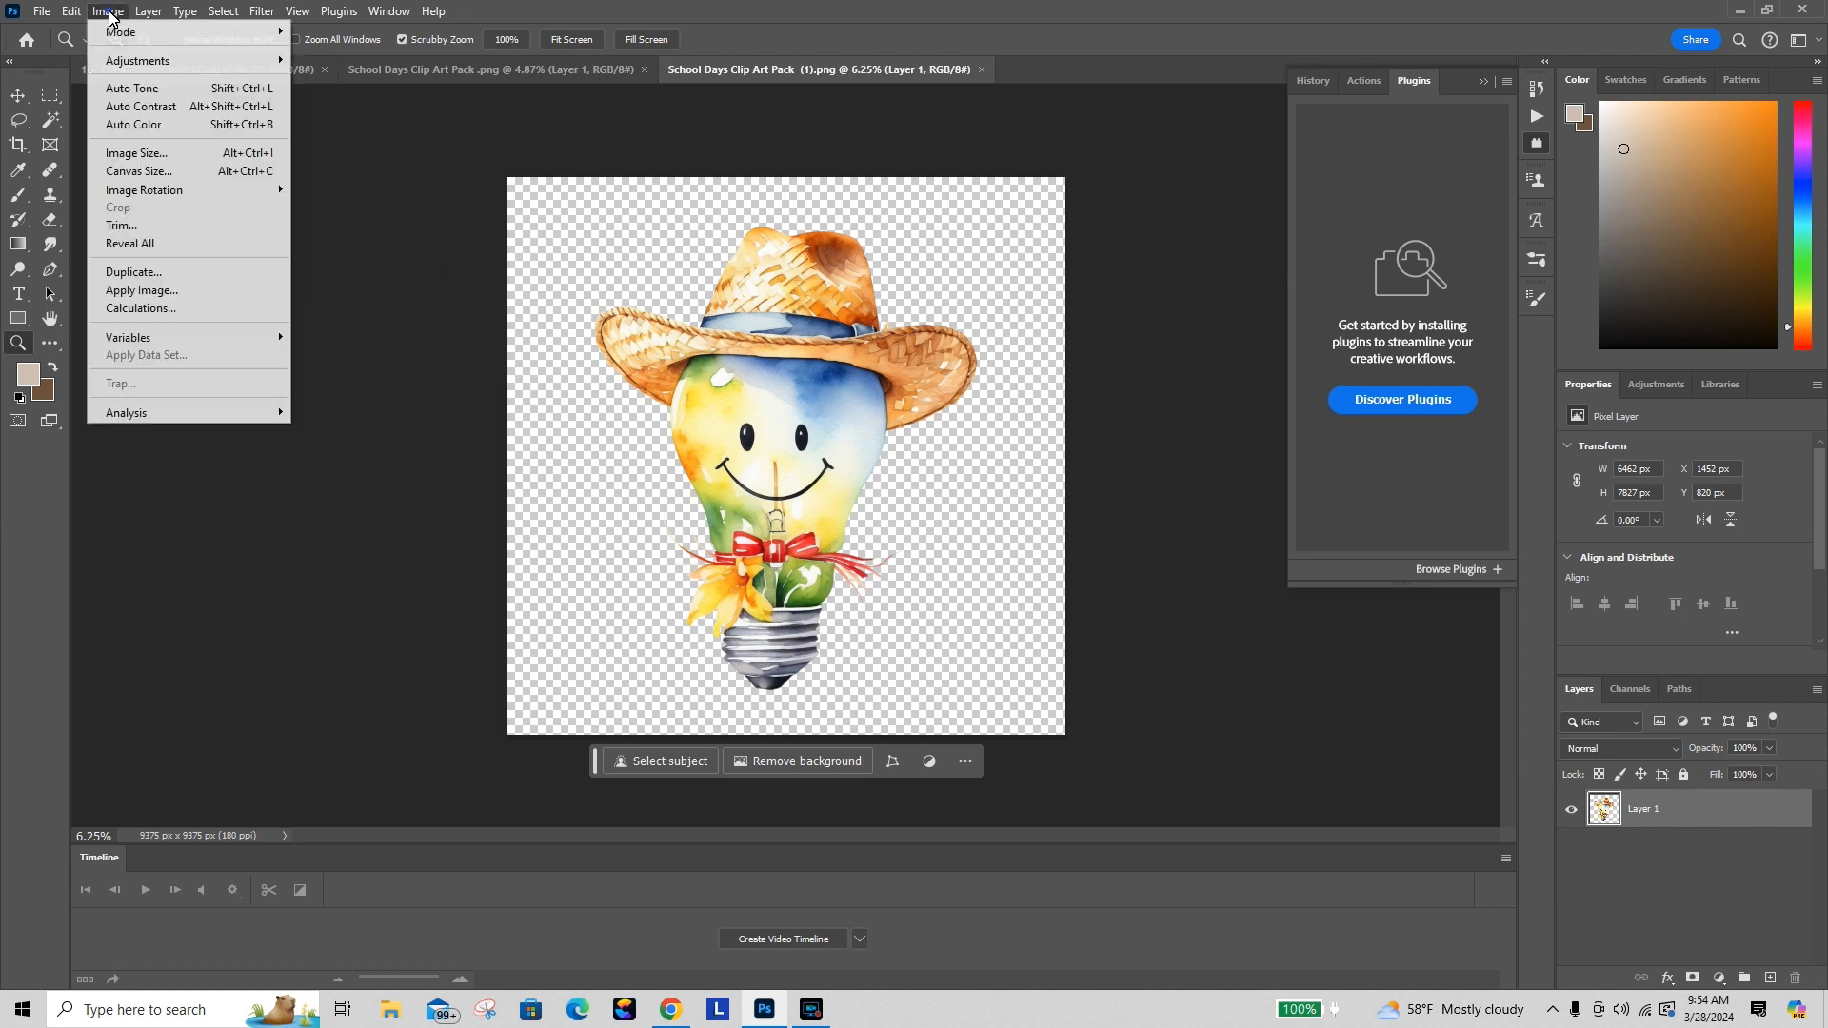
pyautogui.click(138, 153)
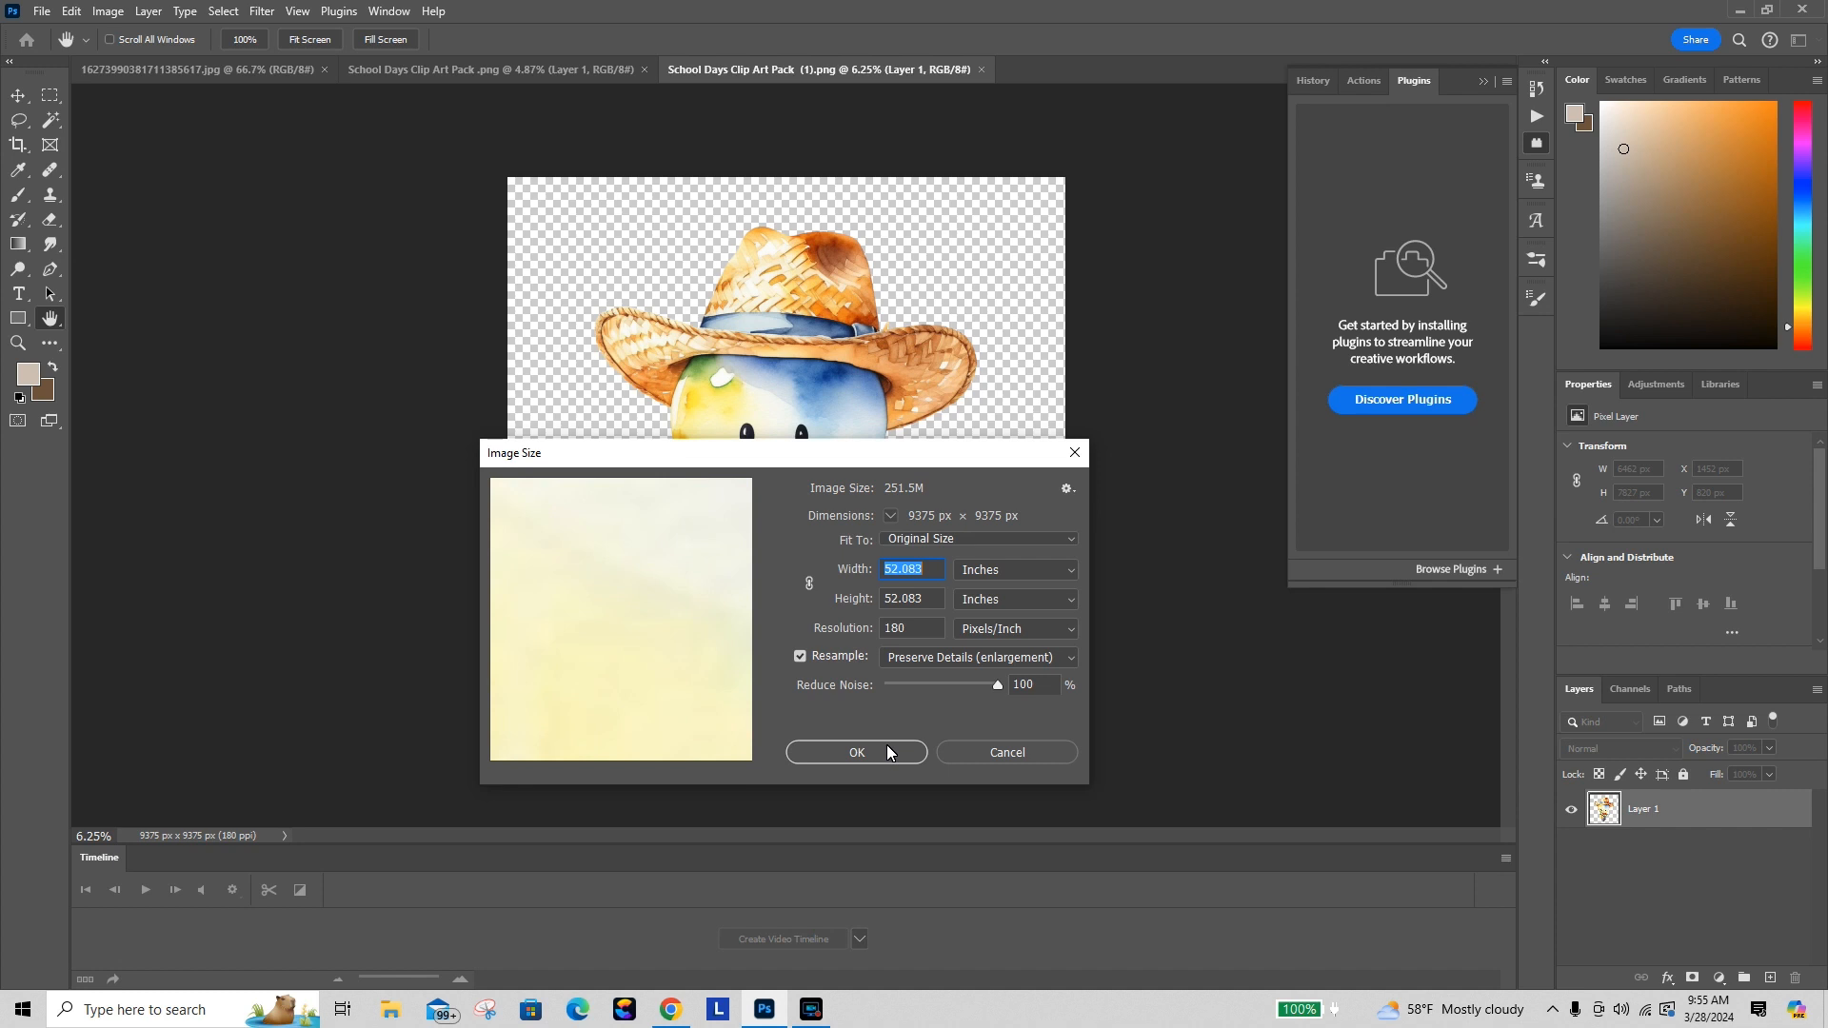
pyautogui.click(929, 634)
pyautogui.write('300')
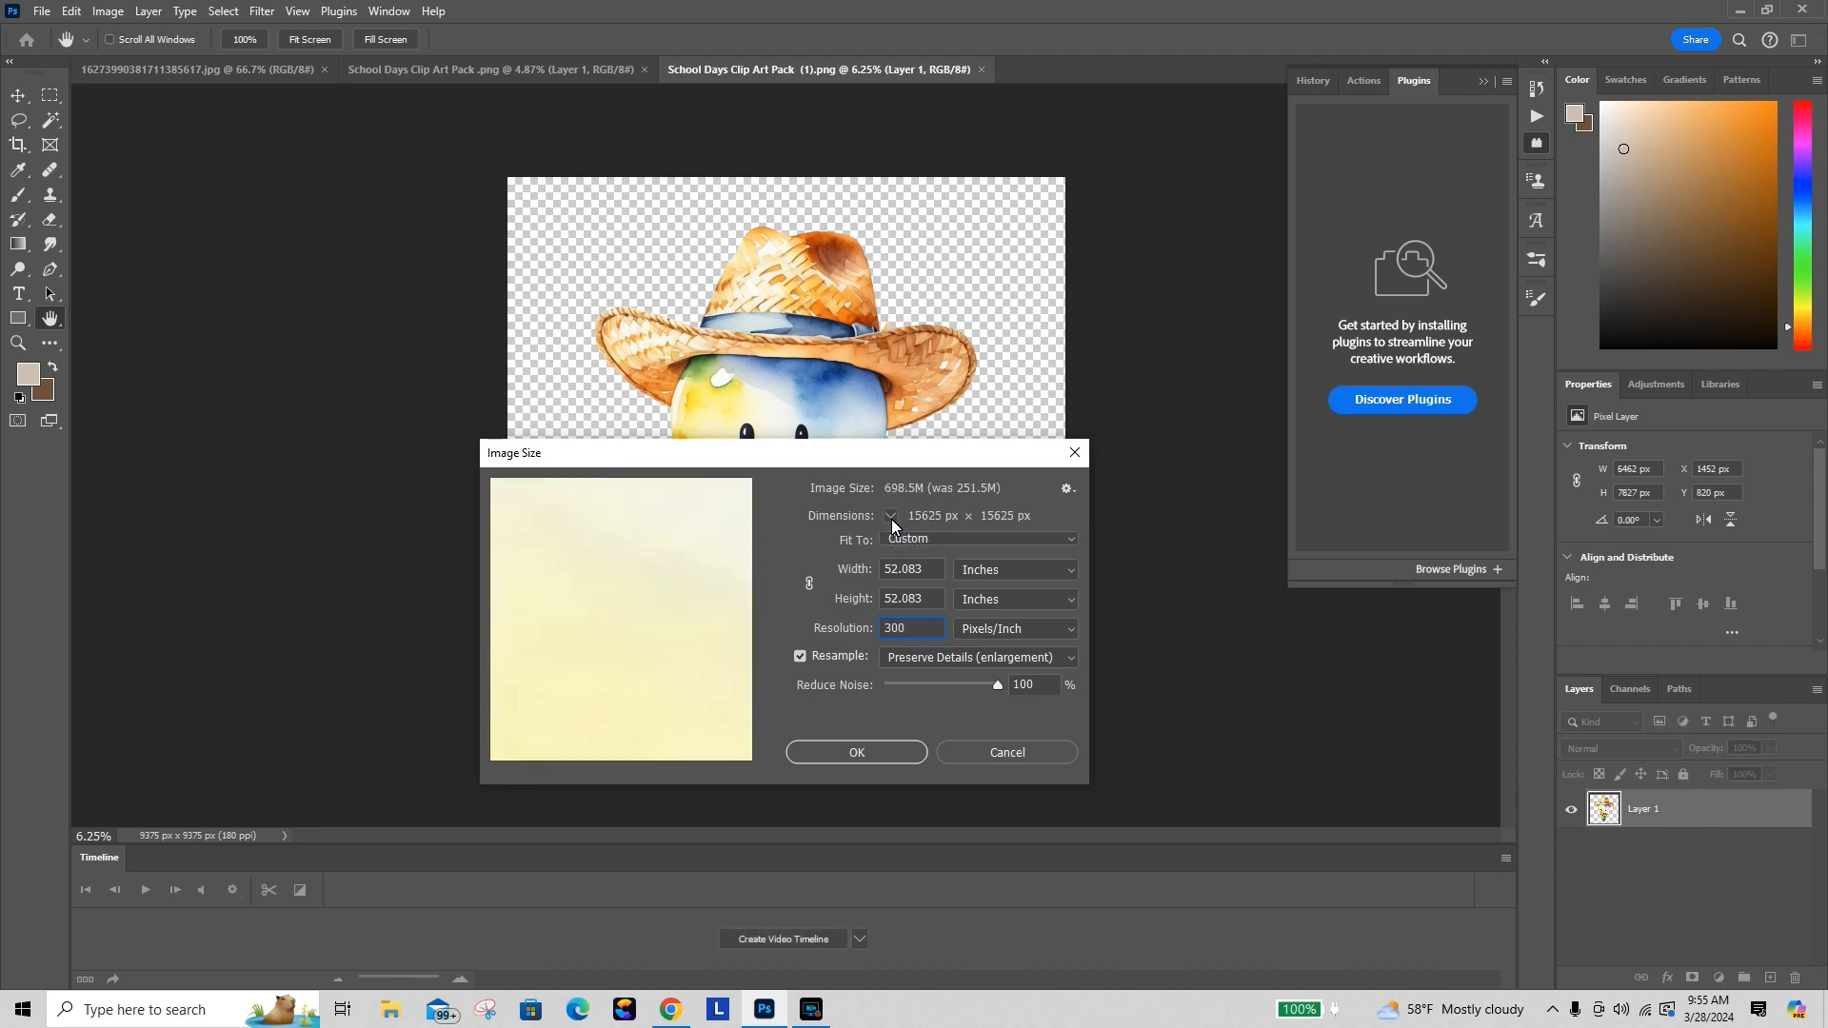
# Step: Switch the size units to pixels and resize the image to 5000 × 5000 px, then apply
pyautogui.click(994, 583)
pyautogui.click(1000, 607)
pyautogui.write('60')
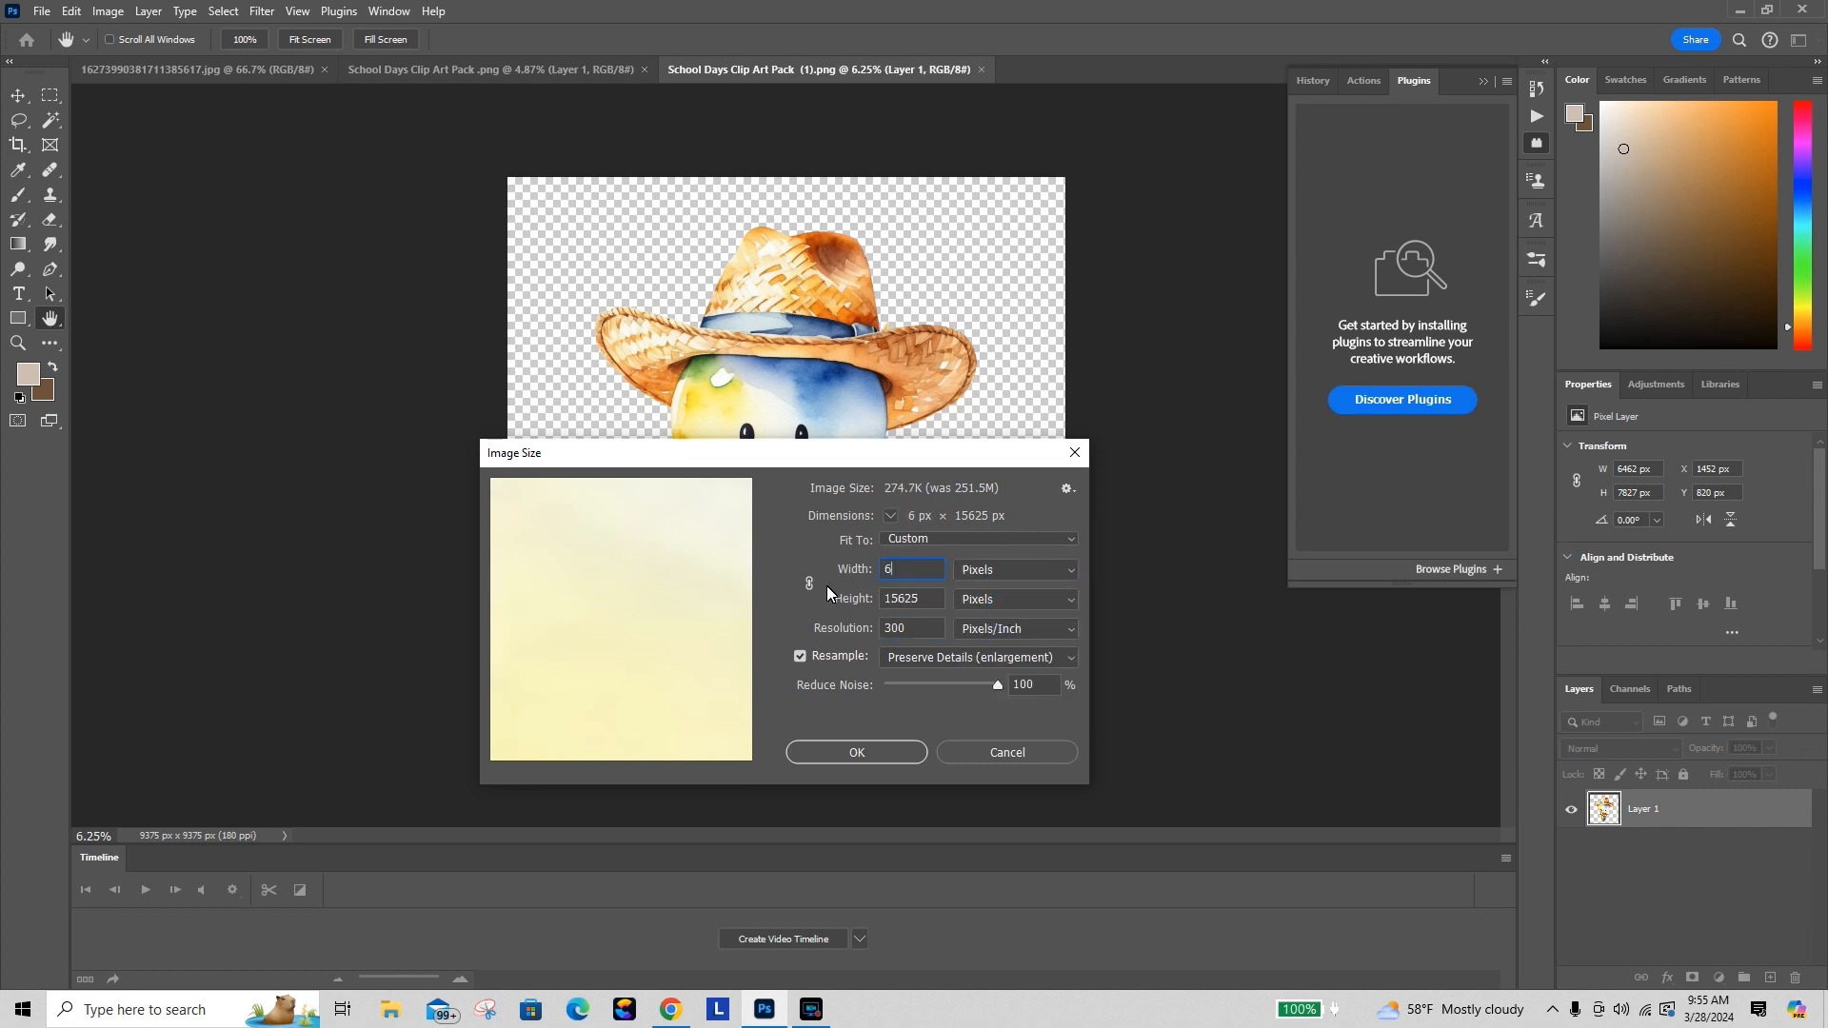
pyautogui.press('BackSpace')
pyautogui.press('BackSpace')
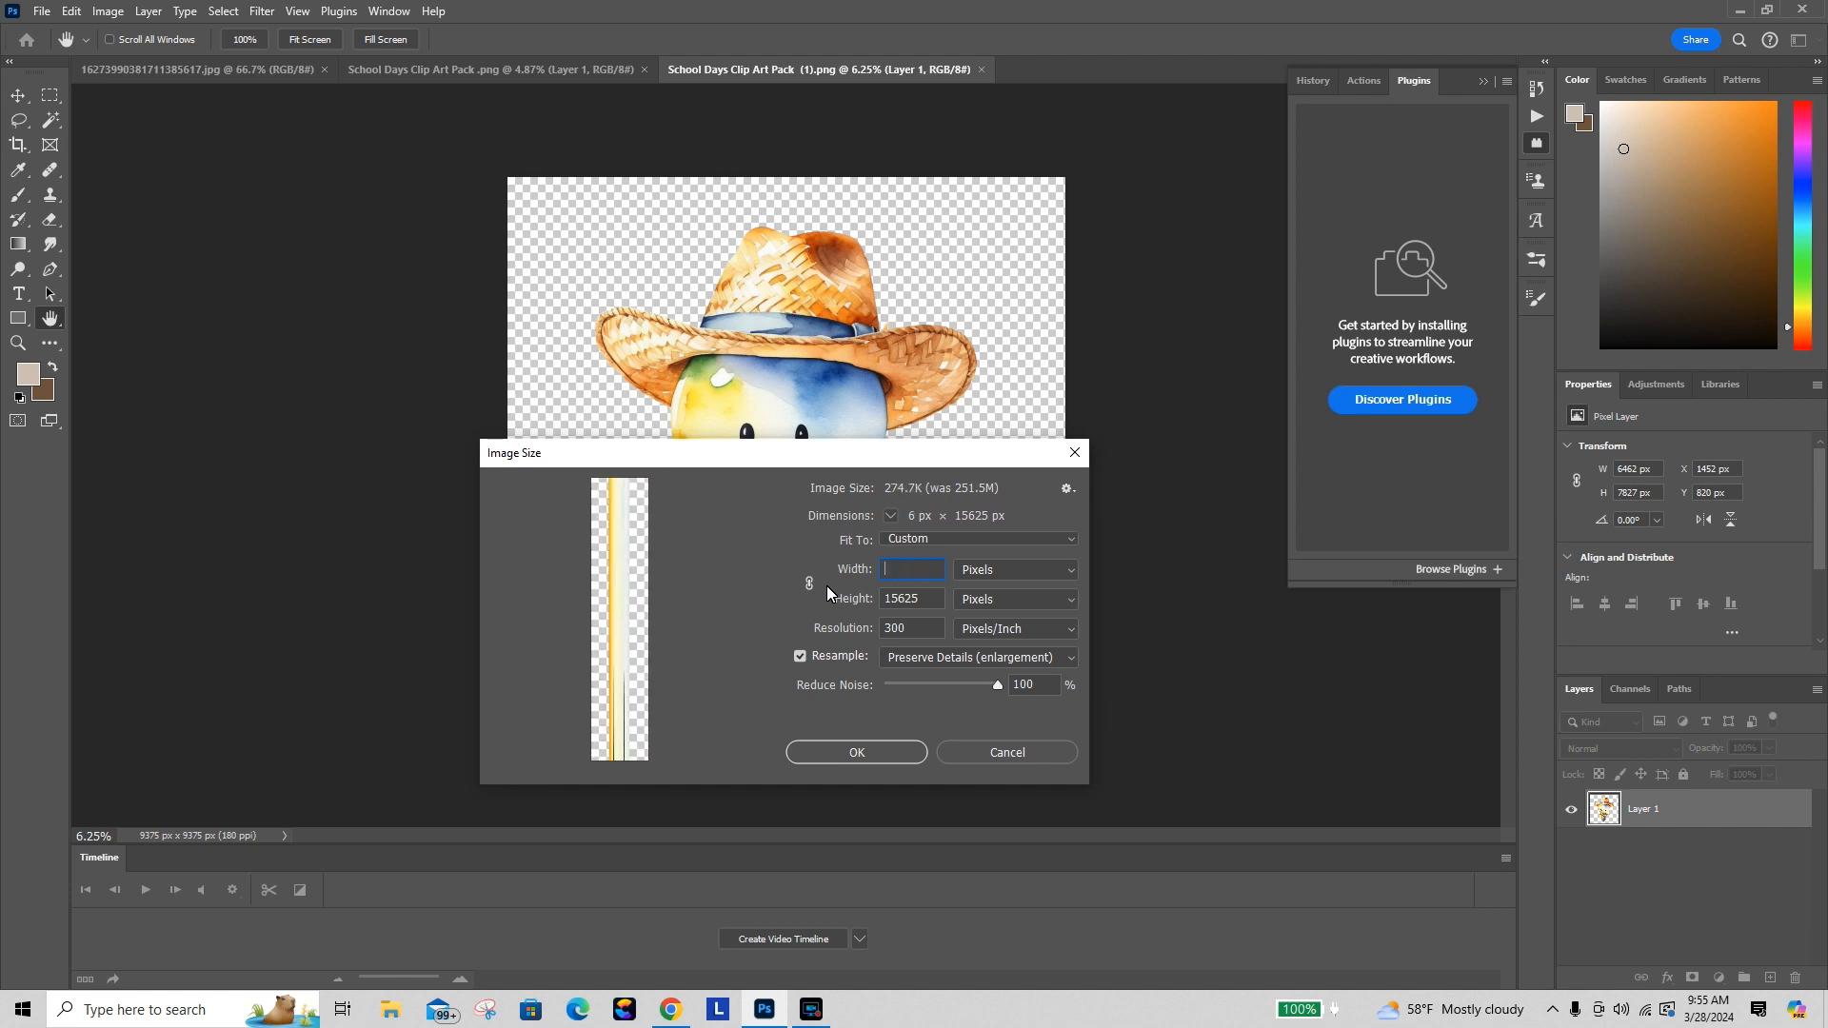
pyautogui.write('5000')
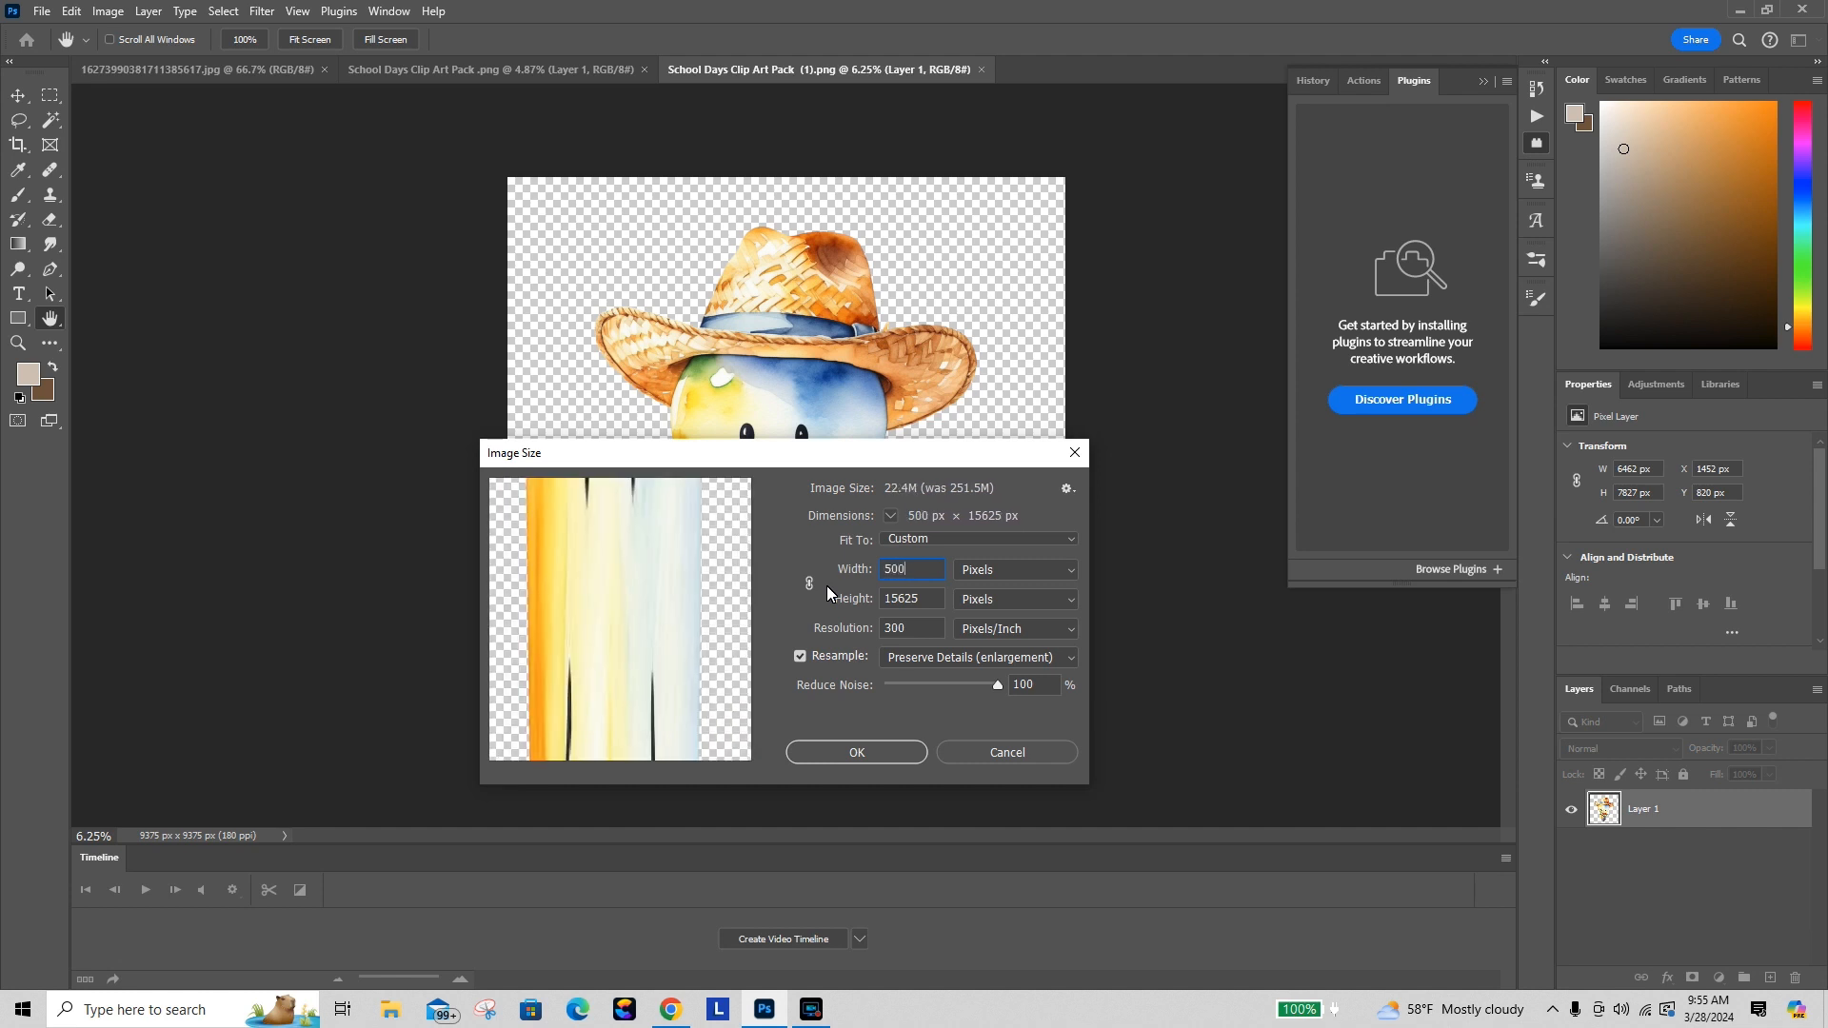
pyautogui.write('5000')
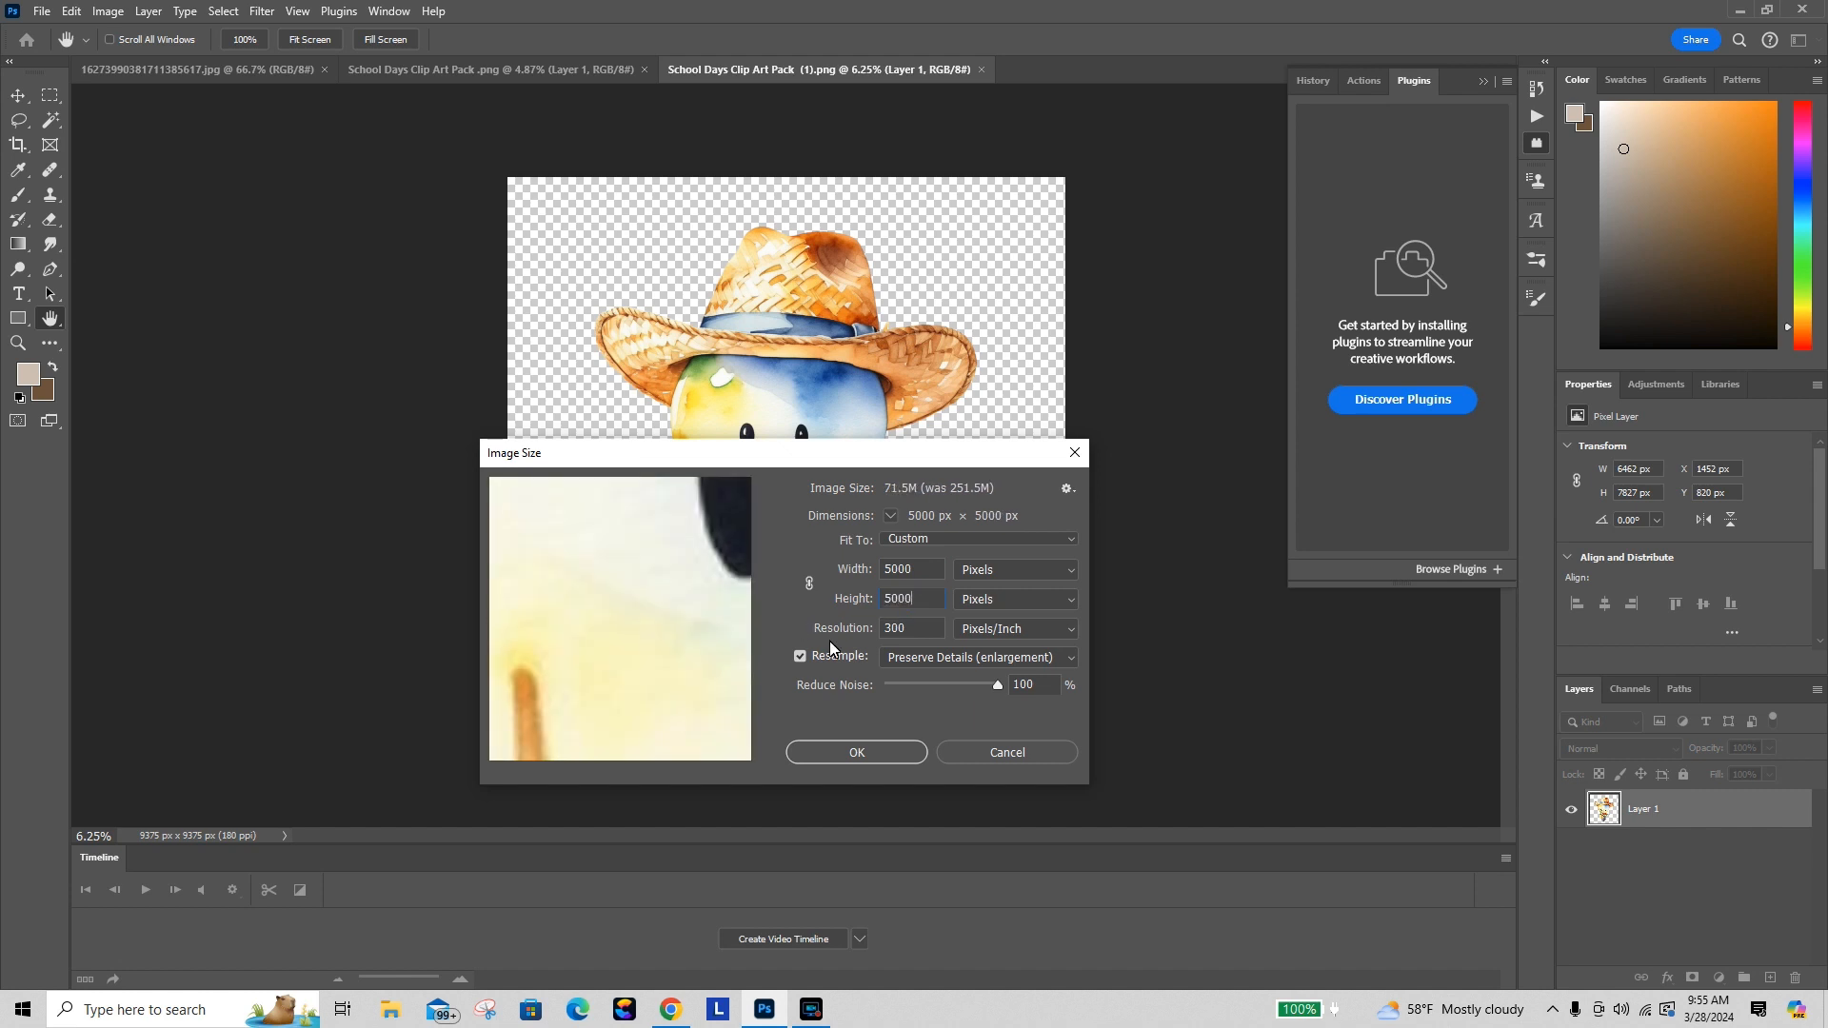
pyautogui.click(870, 752)
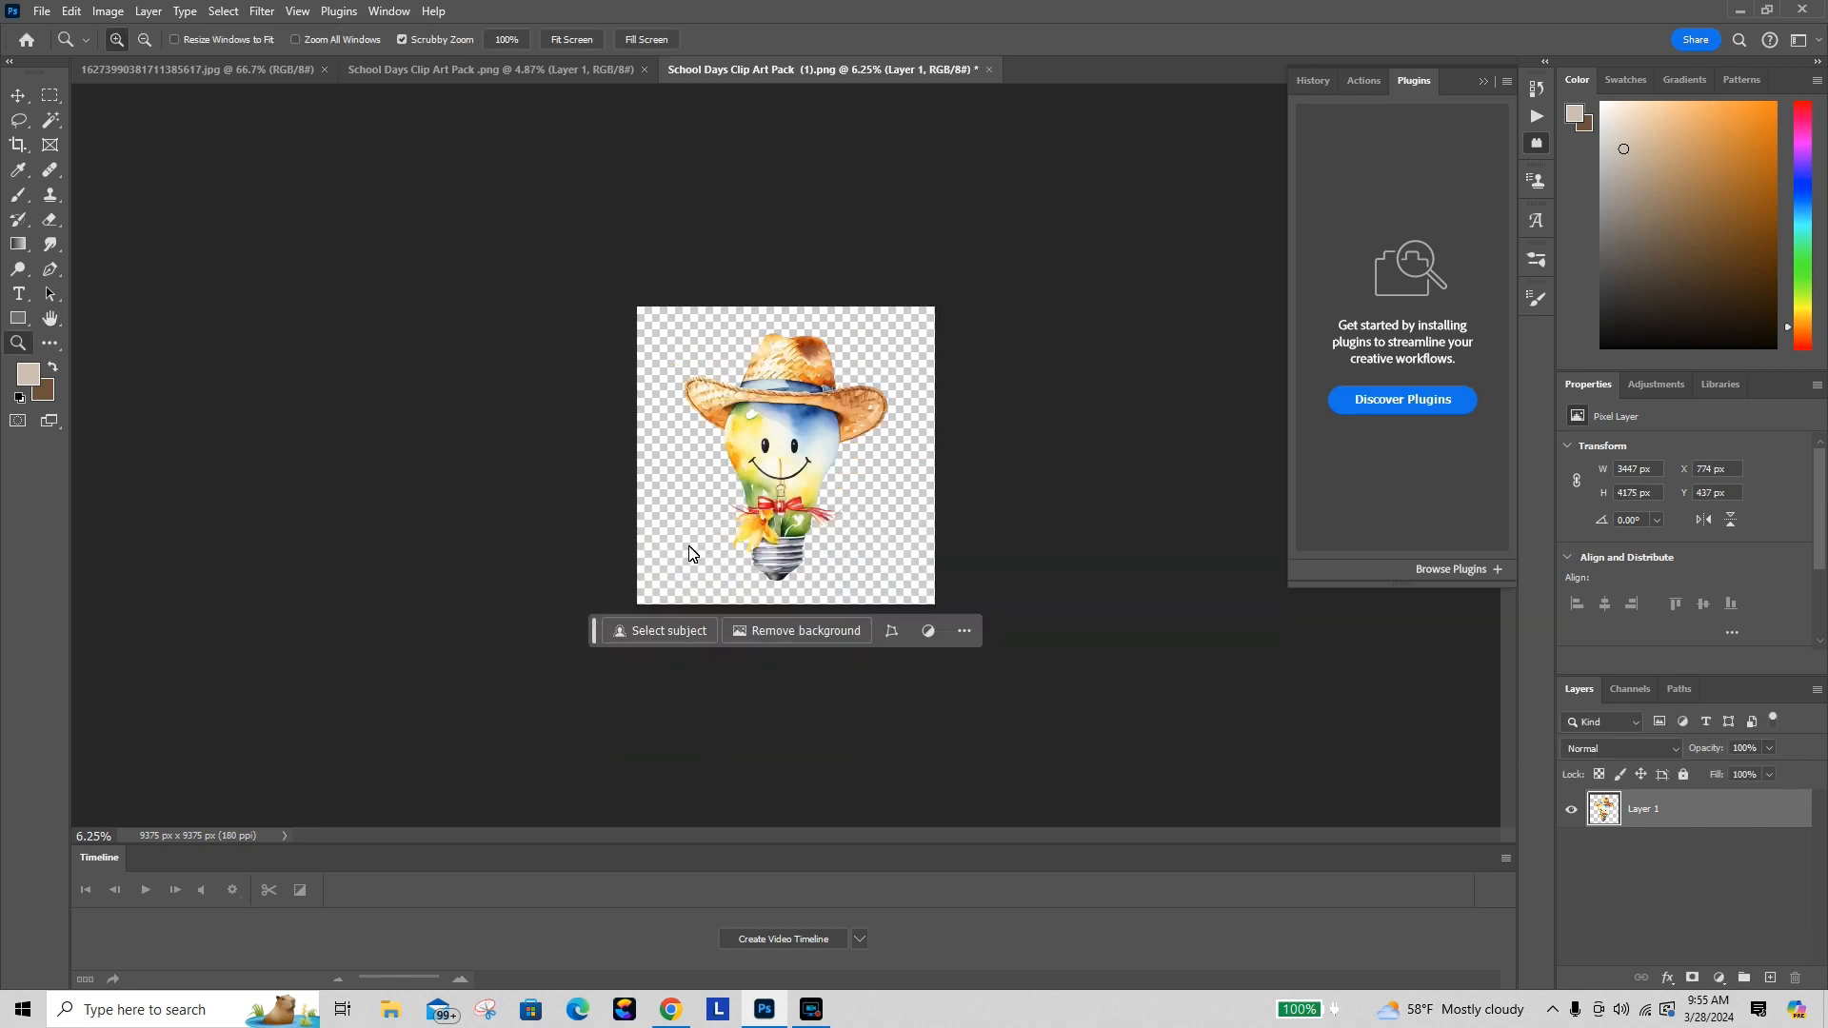
# Step: Zoom in to inspect the resized image's detail and edges, then fit it back on screen
pyautogui.click(784, 466)
pyautogui.click(784, 467)
pyautogui.click(785, 470)
pyautogui.click(787, 474)
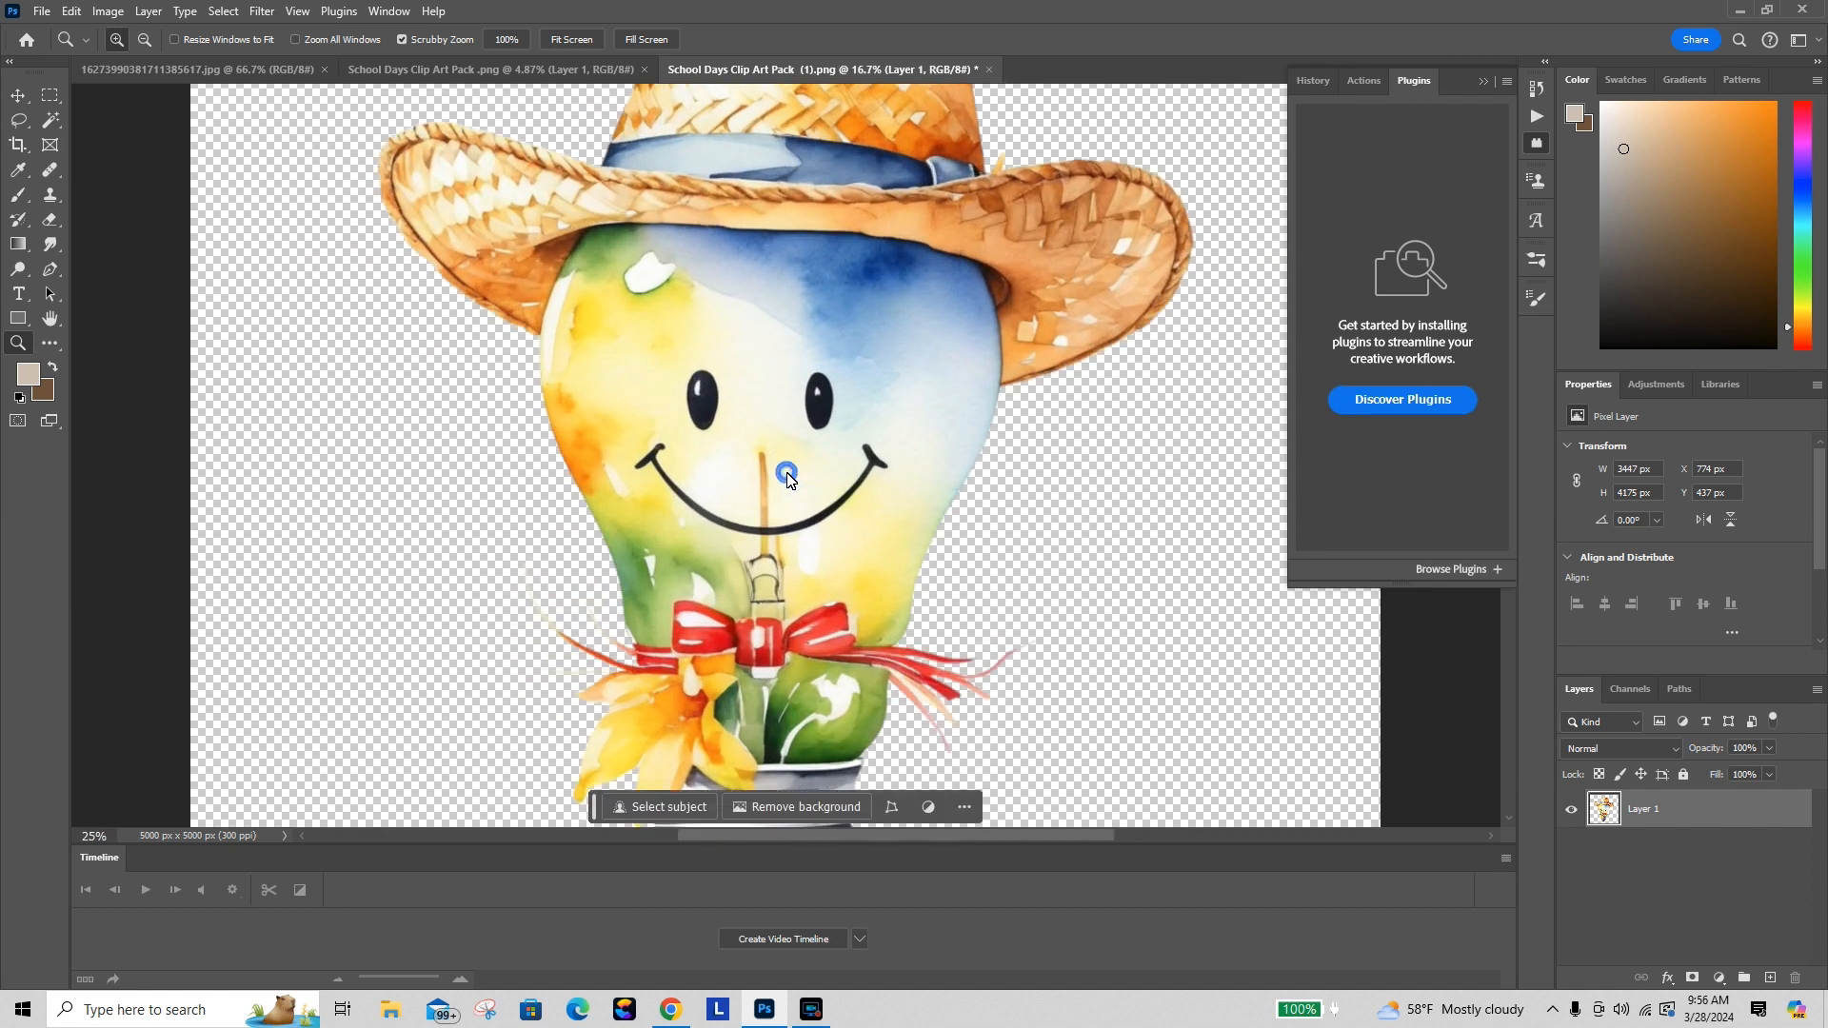
pyautogui.click(786, 472)
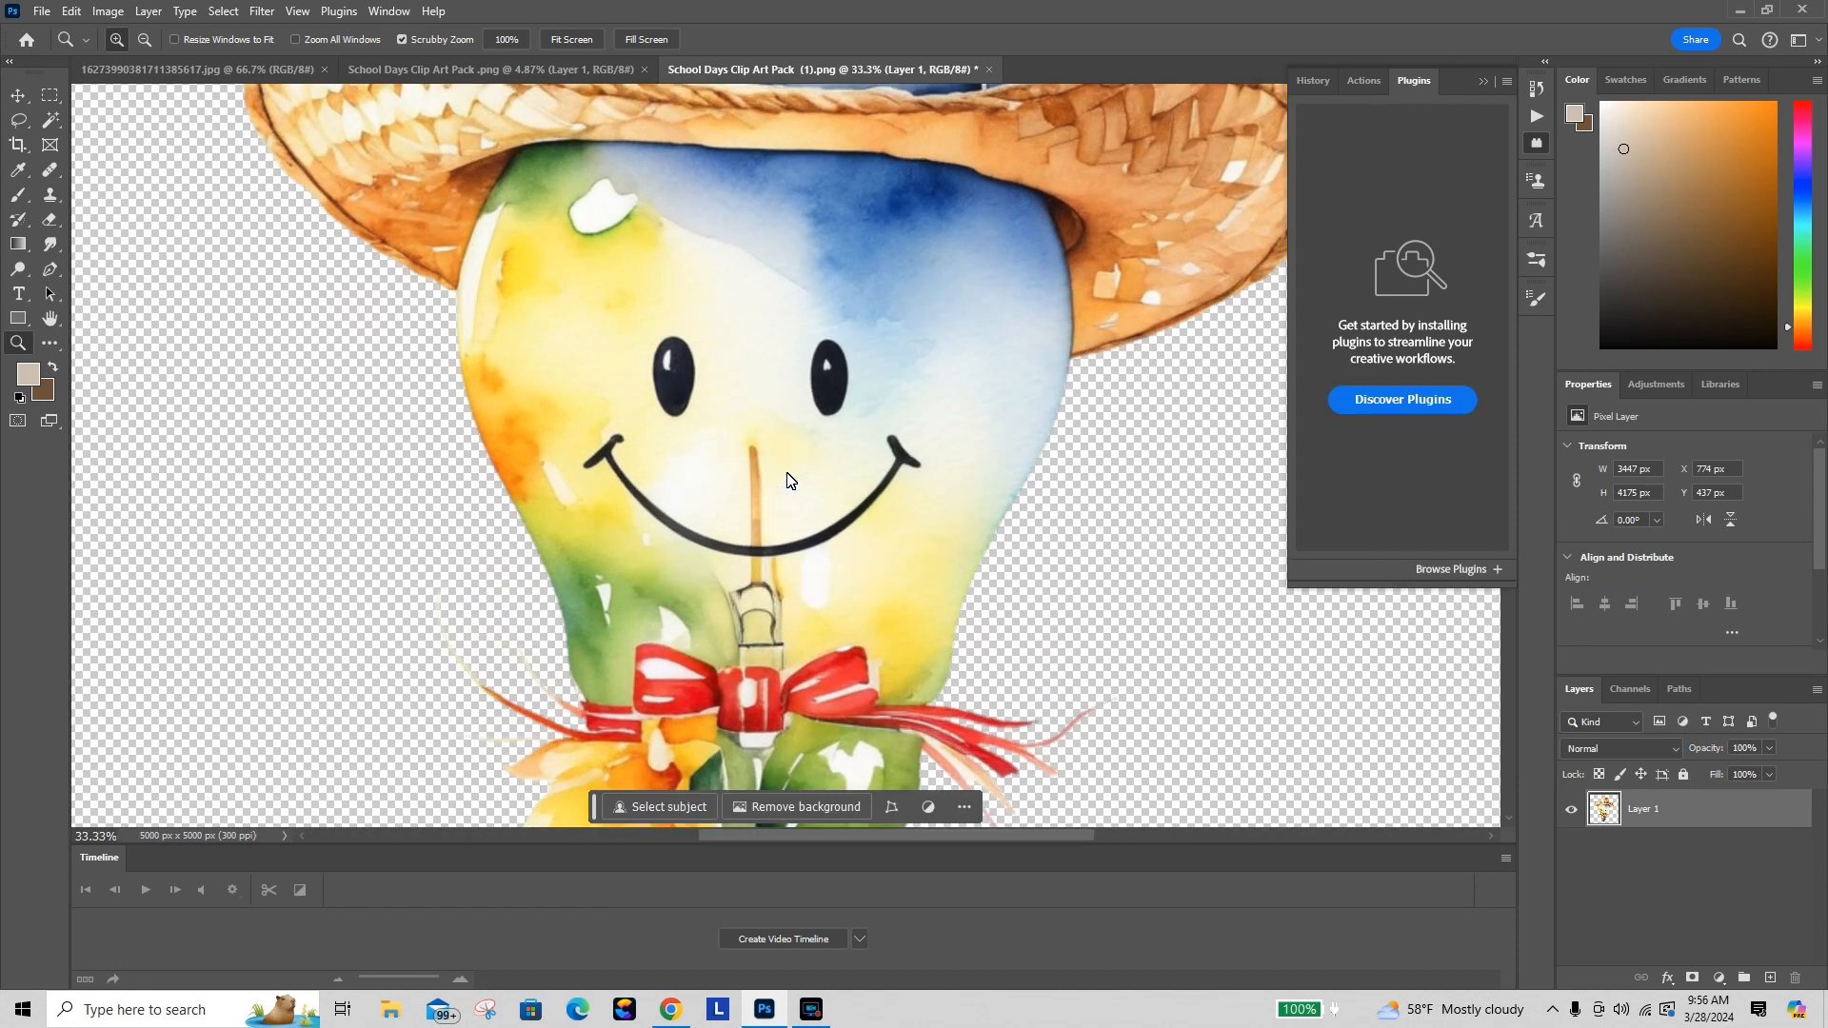
pyautogui.click(786, 479)
pyautogui.rightClick(787, 473)
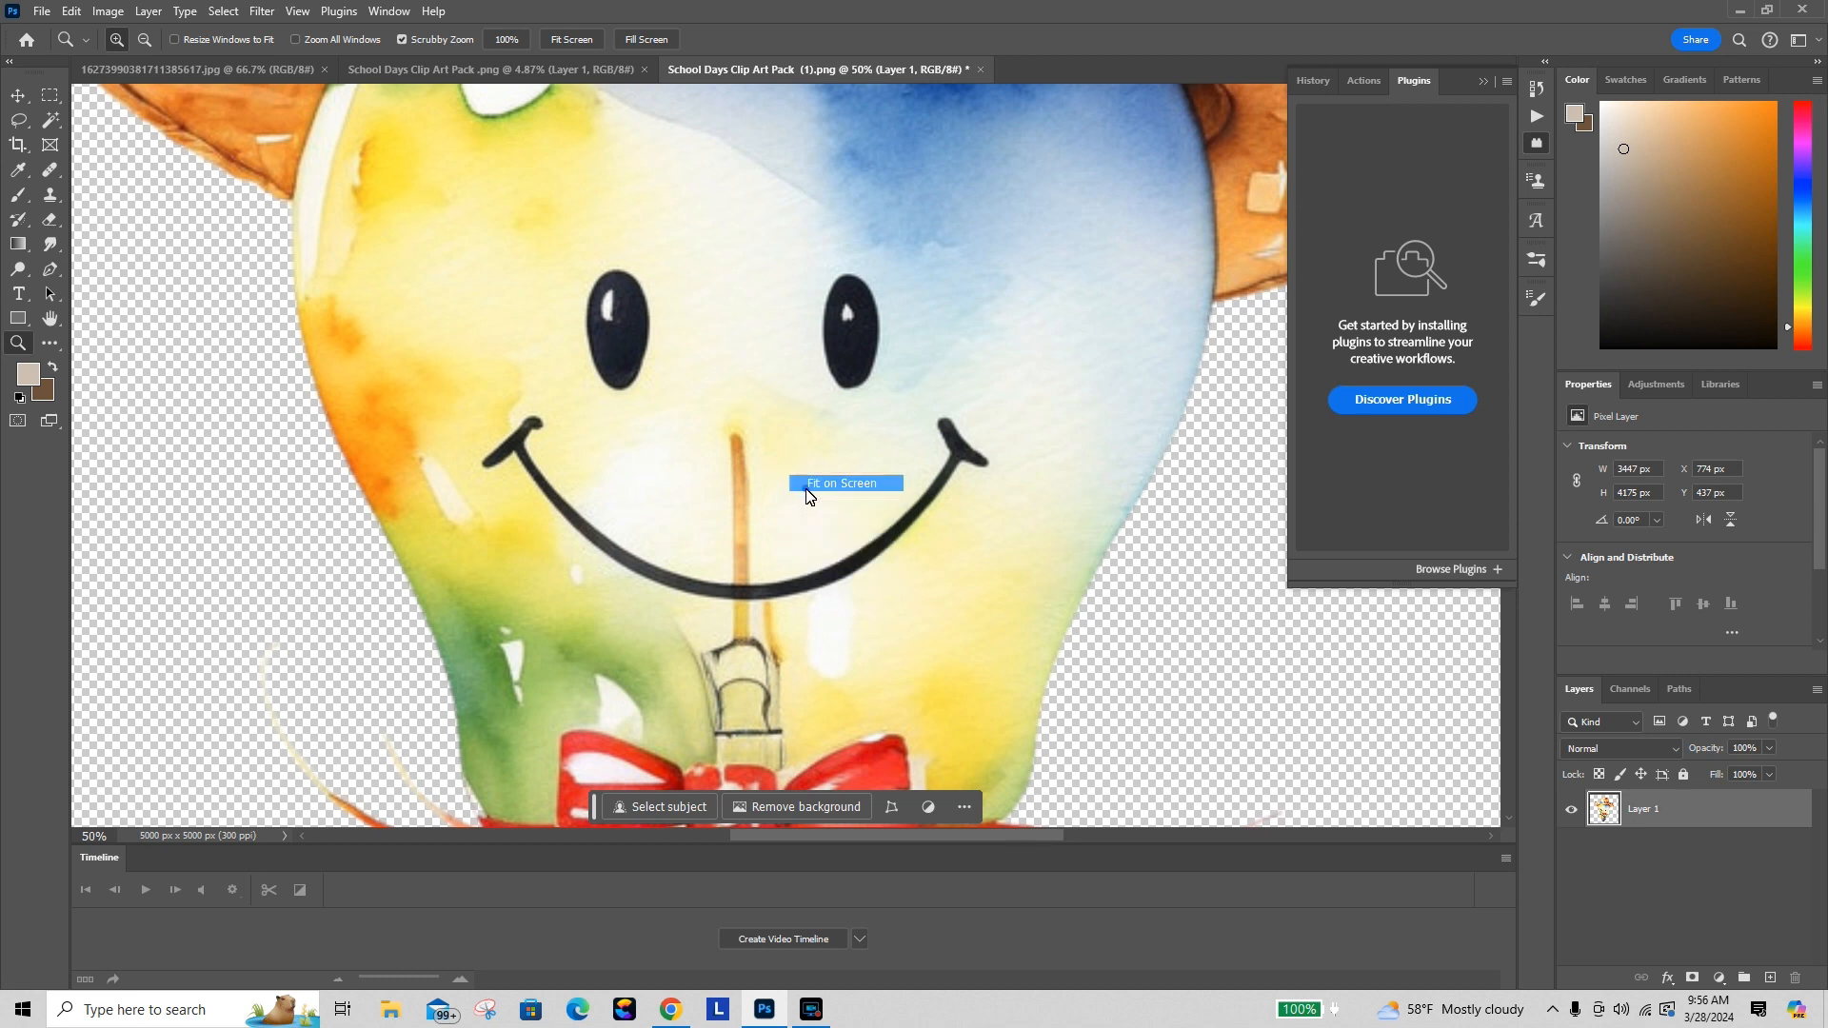
pyautogui.click(806, 490)
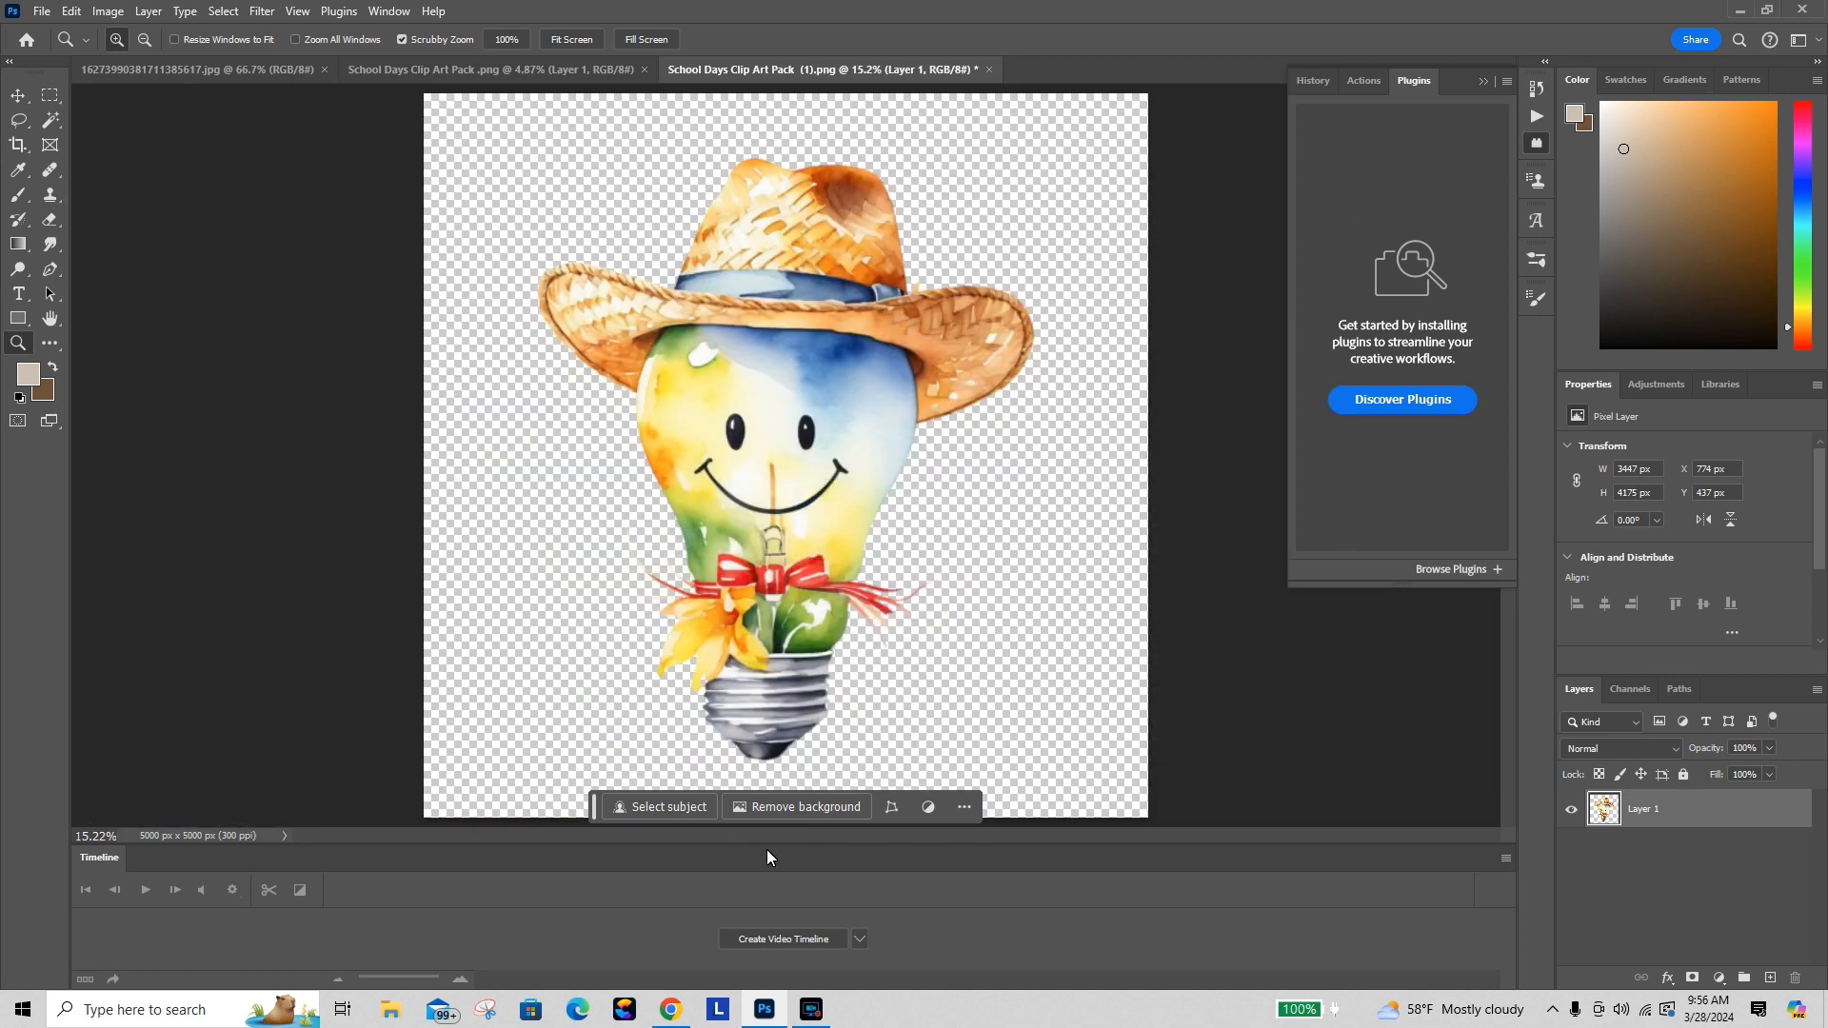
# Step: Return to the browser, deselect the image in Canva, and switch to the Artistly Comparisons design tab
pyautogui.click(670, 1009)
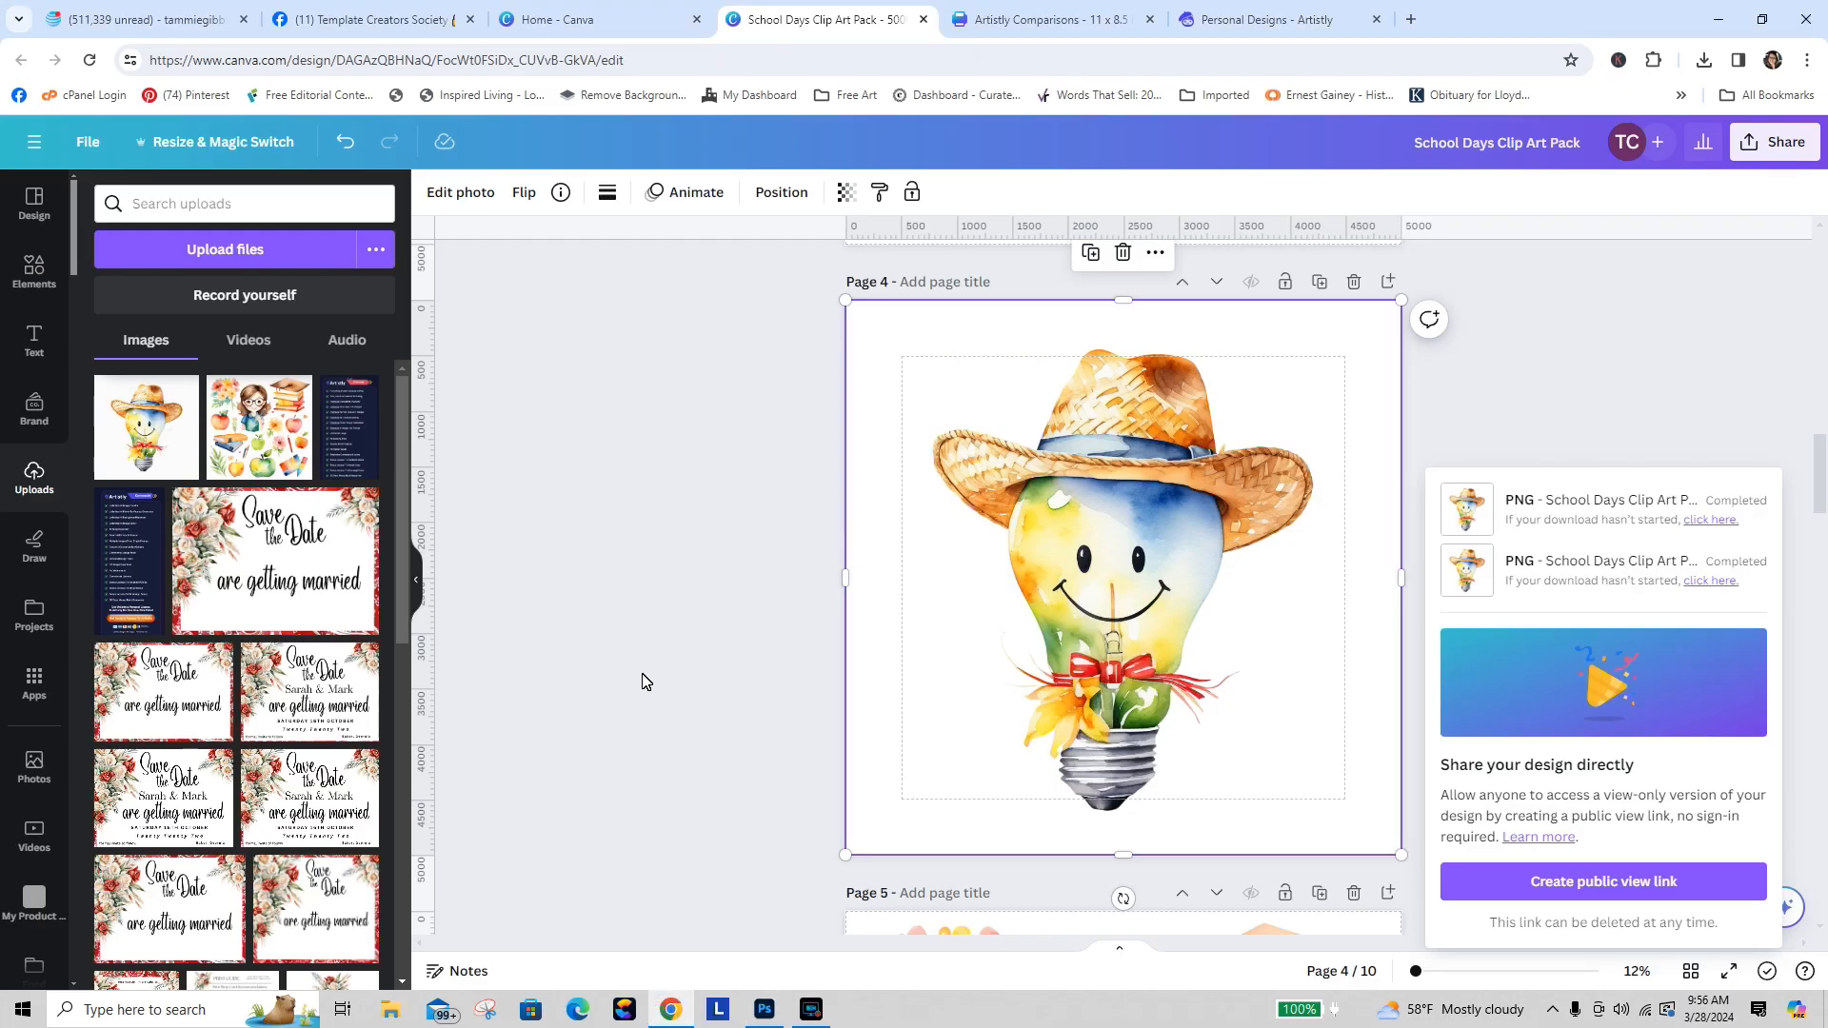
pyautogui.click(642, 681)
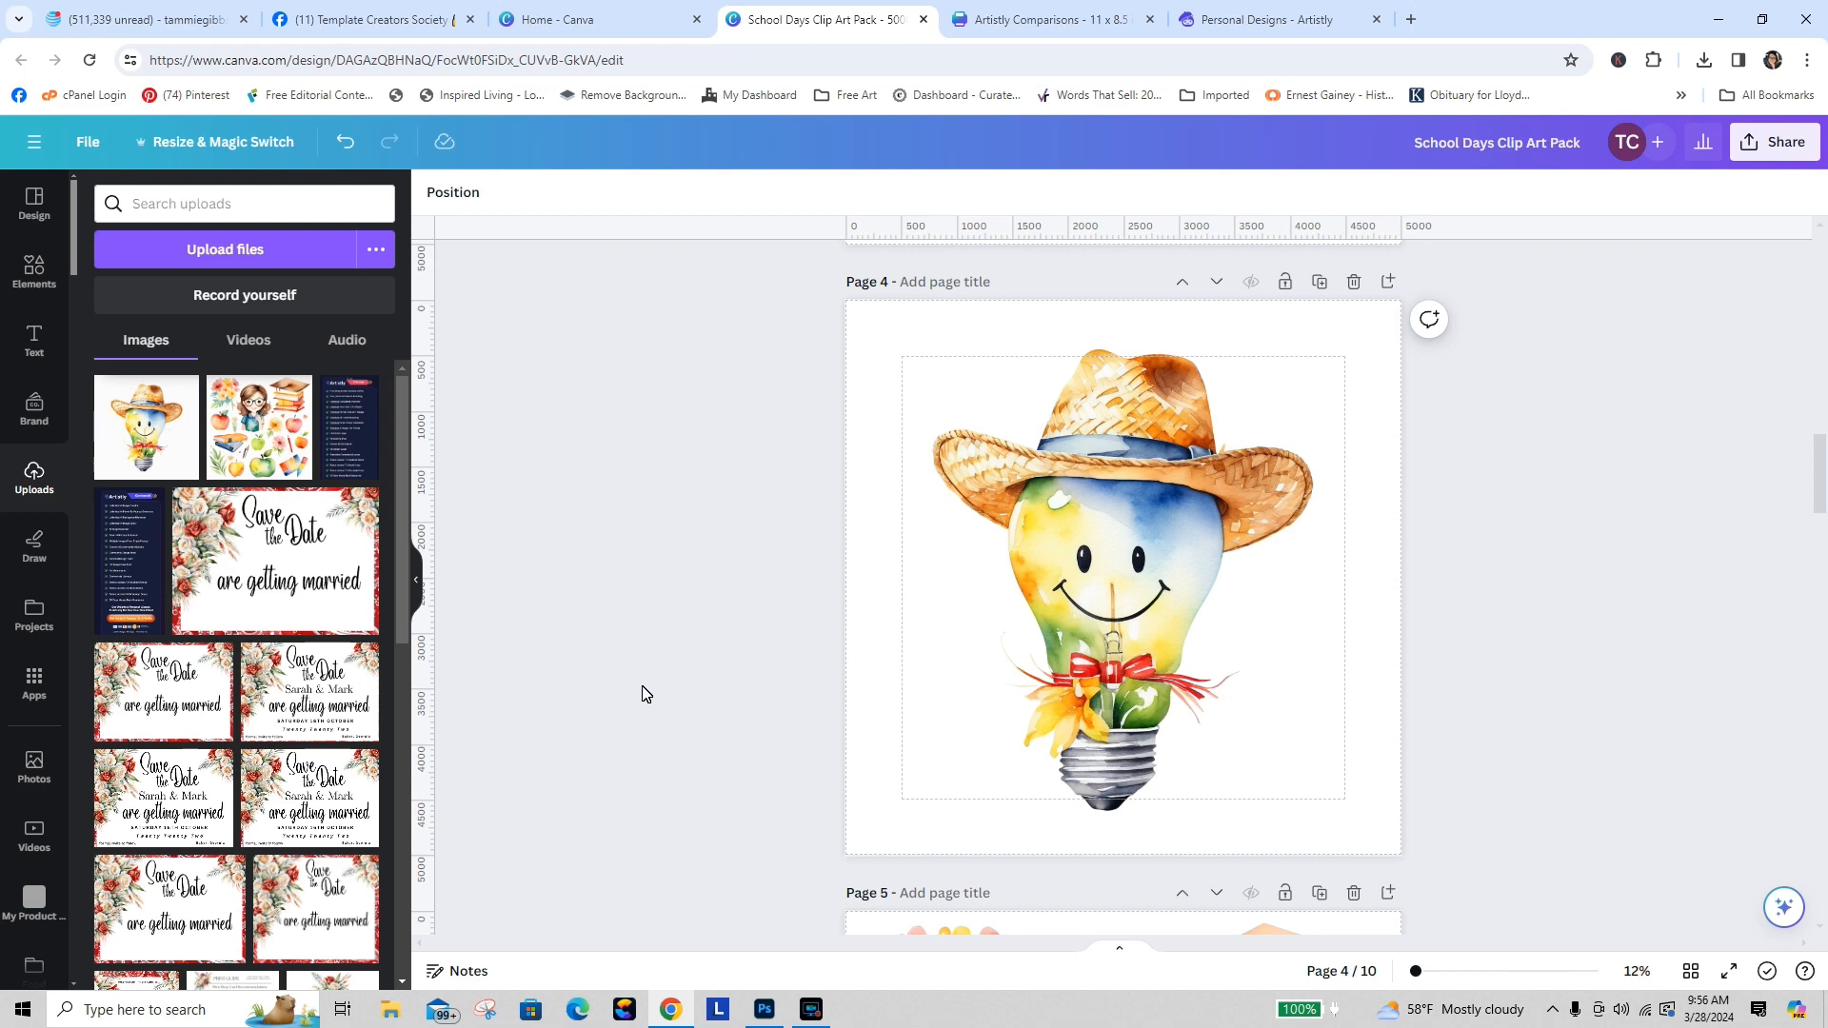
pyautogui.click(1299, 20)
pyautogui.click(1047, 19)
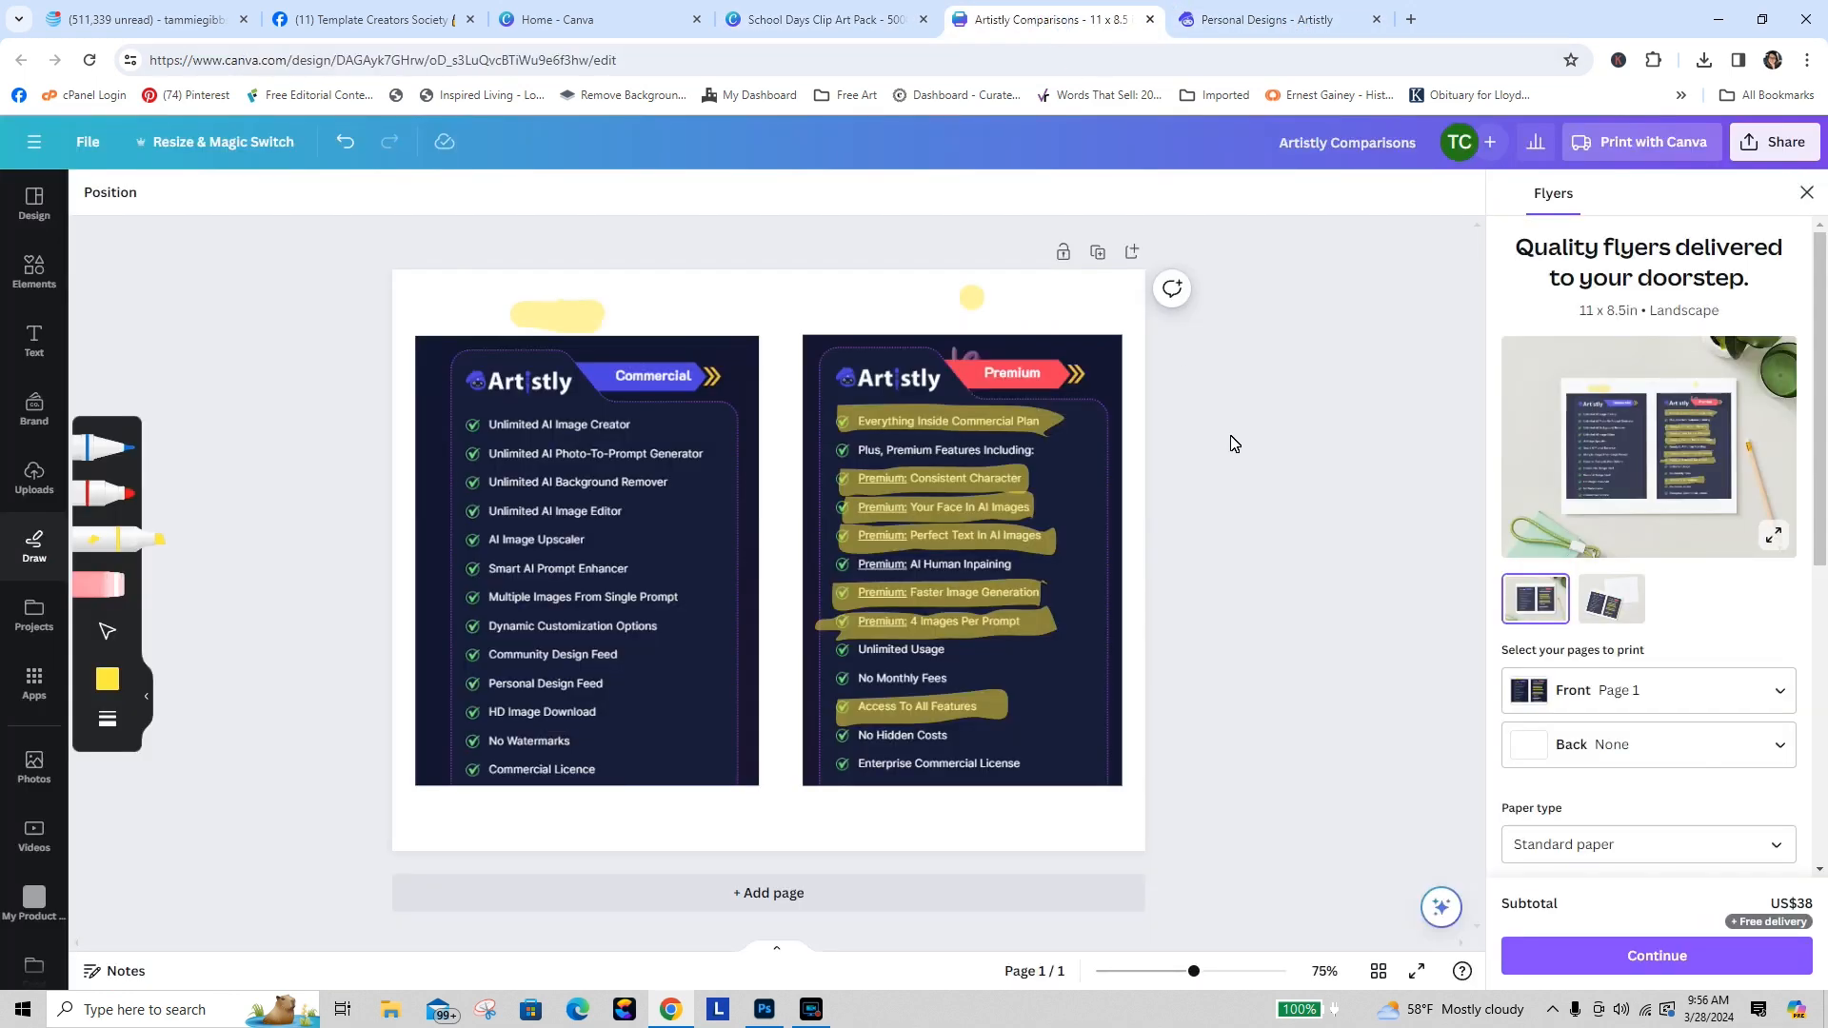